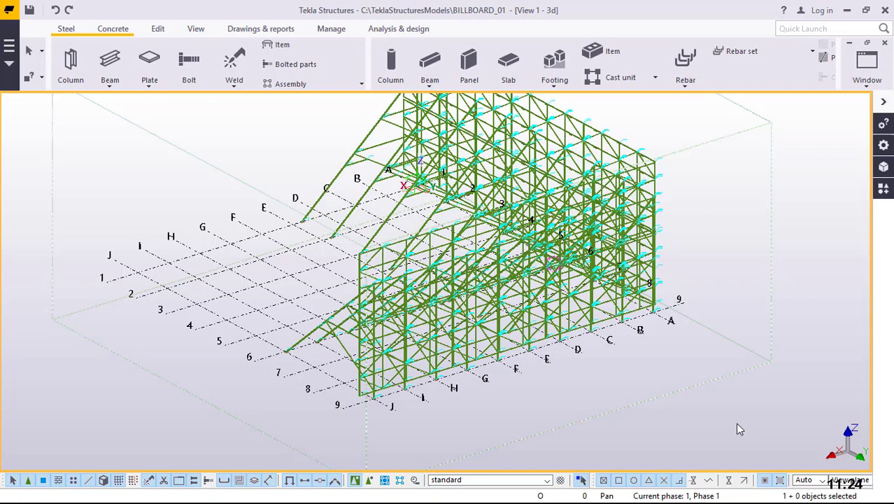
- Examine the billboard frame's inclined braces and the bolted base plate where grid lines J and 6 meet
{"action": "mouse_move", "coordinate": [426, 355]}
{"action": "middle_mouse_down", "text": "ctrl"}
{"action": "mouse_move", "coordinate": [364, 363]}
{"action": "mouse_move", "coordinate": [370, 379]}
{"action": "middle_mouse_up", "text": "ctrl"}
{"action": "scroll", "coordinate": [412, 304], "scroll_direction": "up", "scroll_amount": 6}
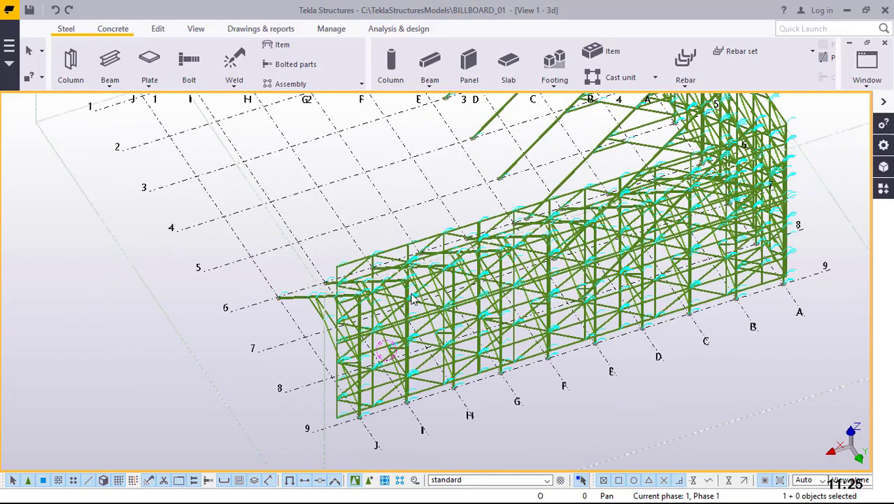
{"action": "mouse_move", "coordinate": [413, 299]}
{"action": "middle_mouse_down", "text": "ctrl"}
{"action": "mouse_move", "coordinate": [371, 340]}
{"action": "mouse_move", "coordinate": [363, 335]}
{"action": "mouse_move", "coordinate": [454, 305]}
{"action": "mouse_move", "coordinate": [427, 350]}
{"action": "mouse_move", "coordinate": [399, 369]}
{"action": "mouse_move", "coordinate": [355, 378]}
{"action": "mouse_move", "coordinate": [146, 359]}
{"action": "mouse_move", "coordinate": [159, 344]}
{"action": "mouse_move", "coordinate": [420, 255]}
{"action": "mouse_move", "coordinate": [415, 285]}
{"action": "mouse_move", "coordinate": [401, 298]}
{"action": "mouse_move", "coordinate": [264, 301]}
{"action": "mouse_move", "coordinate": [603, 336]}
{"action": "mouse_move", "coordinate": [470, 400]}
{"action": "mouse_move", "coordinate": [492, 305]}
{"action": "mouse_move", "coordinate": [469, 281]}
{"action": "middle_mouse_up", "text": "ctrl"}
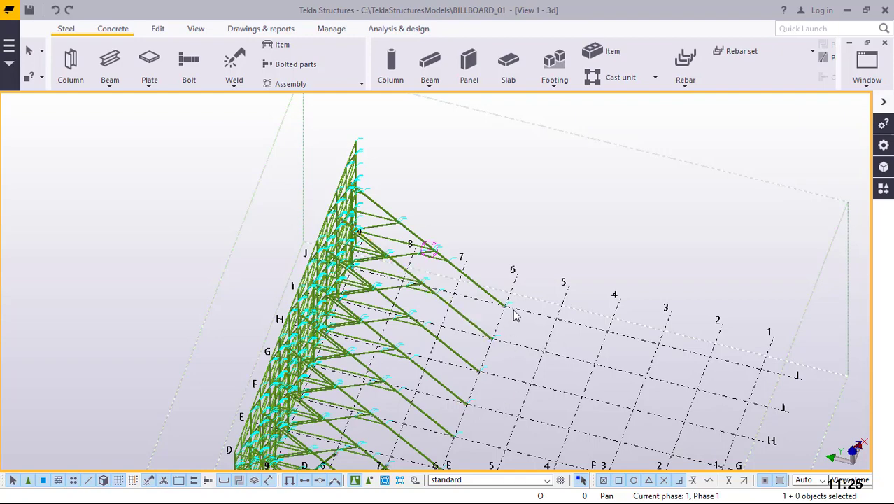
{"action": "scroll", "coordinate": [515, 311], "scroll_direction": "up", "scroll_amount": 2}
{"action": "scroll", "coordinate": [510, 304], "scroll_direction": "up", "scroll_amount": 6}
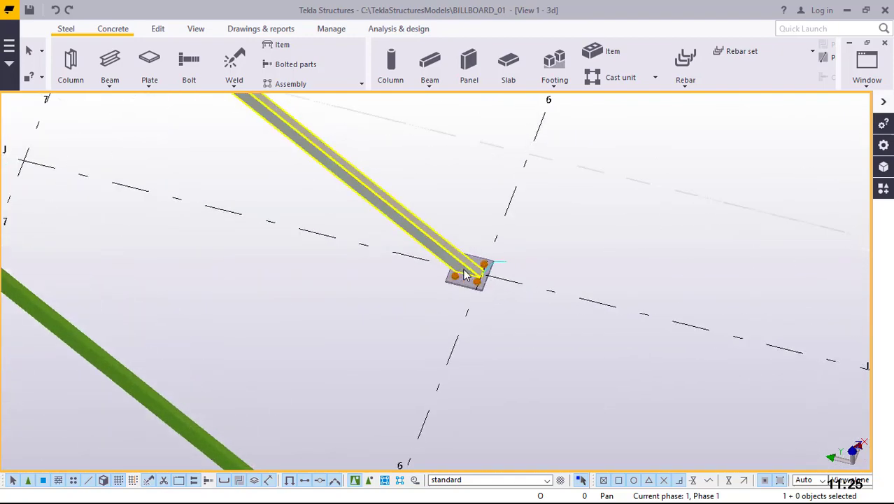
{"action": "scroll", "coordinate": [591, 340], "scroll_direction": "down", "scroll_amount": 5}
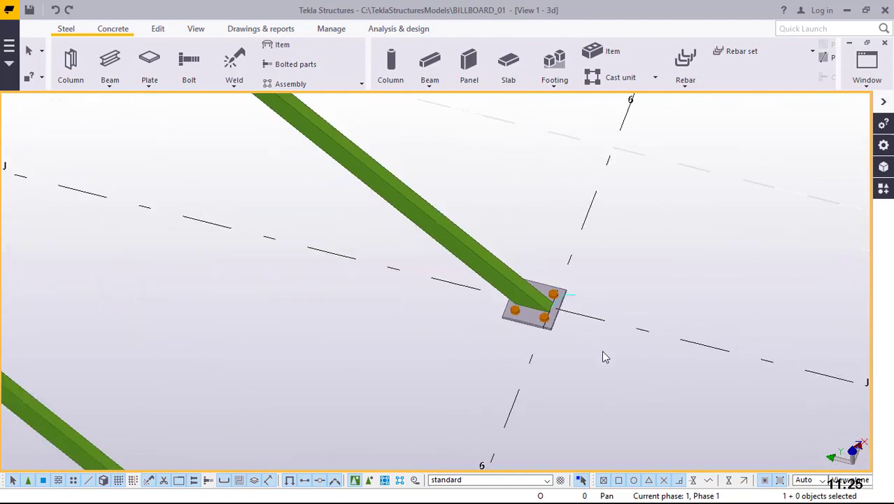
{"action": "scroll", "coordinate": [601, 354], "scroll_direction": "down", "scroll_amount": 5}
{"action": "scroll", "coordinate": [539, 400], "scroll_direction": "up", "scroll_amount": 5}
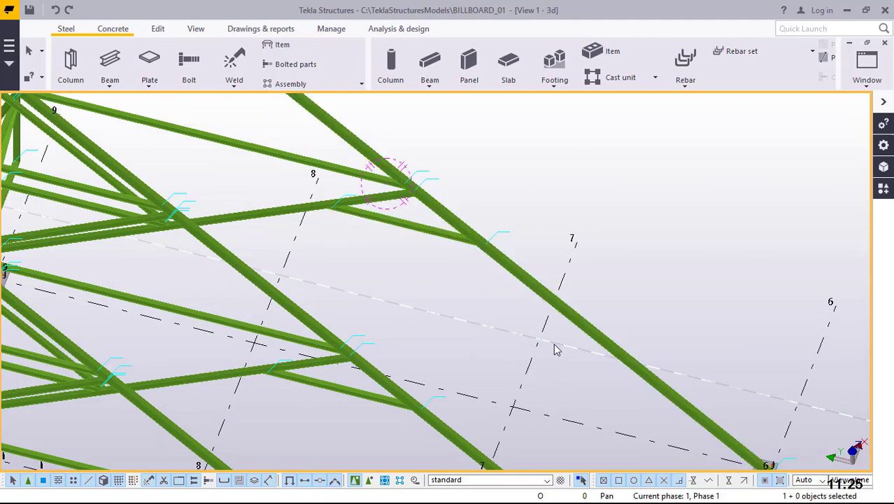
- Select the upper truss panel at the grid J end of the billboard frame
{"action": "scroll", "coordinate": [542, 334], "scroll_direction": "down", "scroll_amount": 2}
{"action": "middle_click_drag", "start_coordinate": [530, 333], "coordinate": [252, 365], "text": "ctrl"}
{"action": "scroll", "coordinate": [414, 274], "scroll_direction": "down", "scroll_amount": 3}
{"action": "middle_click_drag", "start_coordinate": [404, 271], "coordinate": [515, 180], "text": "ctrl"}
{"action": "scroll", "coordinate": [515, 180], "scroll_direction": "up", "scroll_amount": 3}
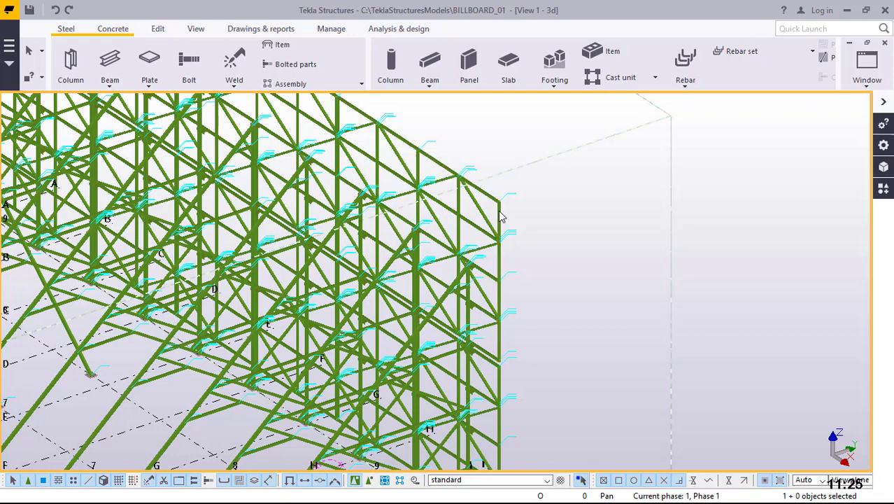
{"action": "left_click", "coordinate": [501, 216]}
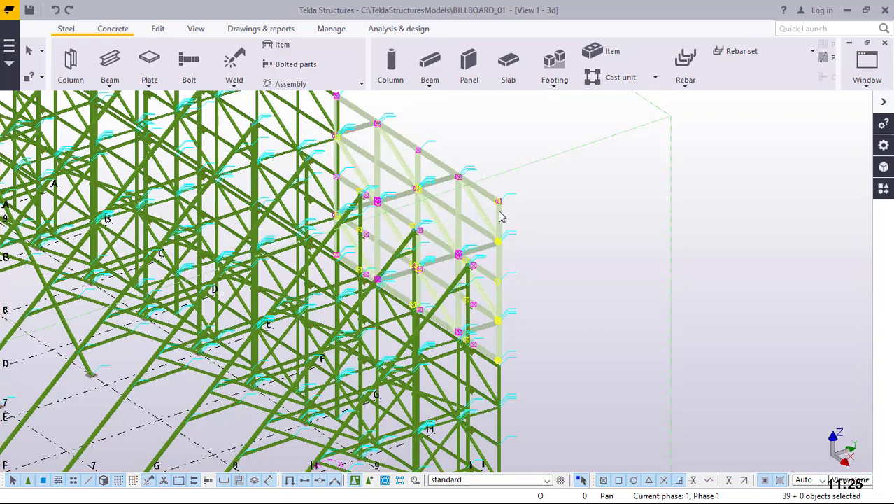
- Examine the plates that join the selected upper panel to the supporting columns behind it
{"action": "scroll", "coordinate": [490, 332], "scroll_direction": "up", "scroll_amount": 2}
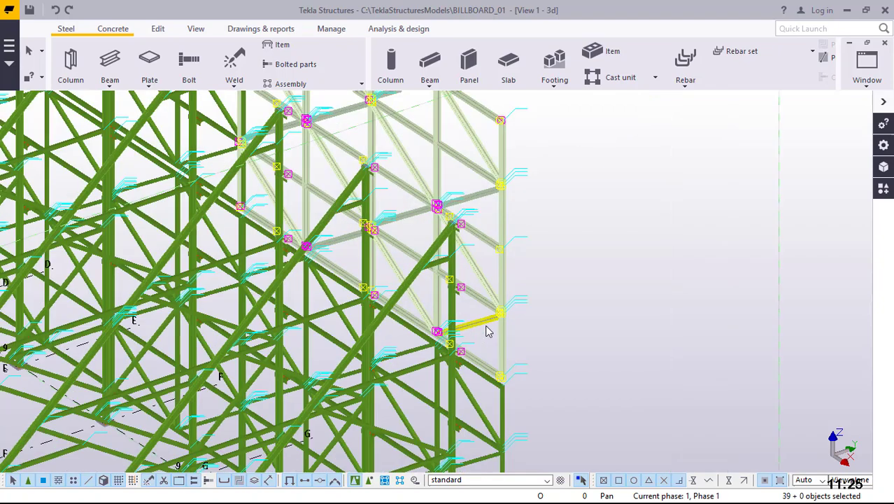
{"action": "middle_click_drag", "start_coordinate": [487, 331], "coordinate": [394, 301], "text": "ctrl"}
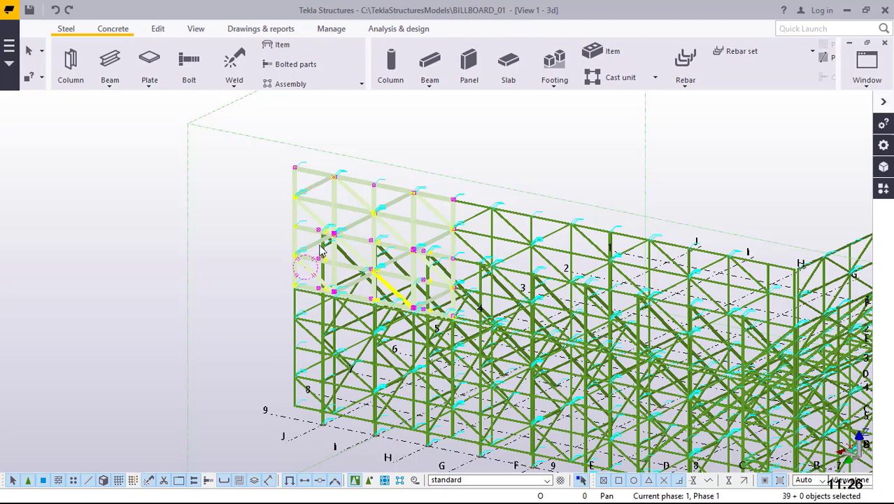
{"action": "scroll", "coordinate": [321, 250], "scroll_direction": "up", "scroll_amount": 5}
{"action": "scroll", "coordinate": [259, 183], "scroll_direction": "up", "scroll_amount": 3}
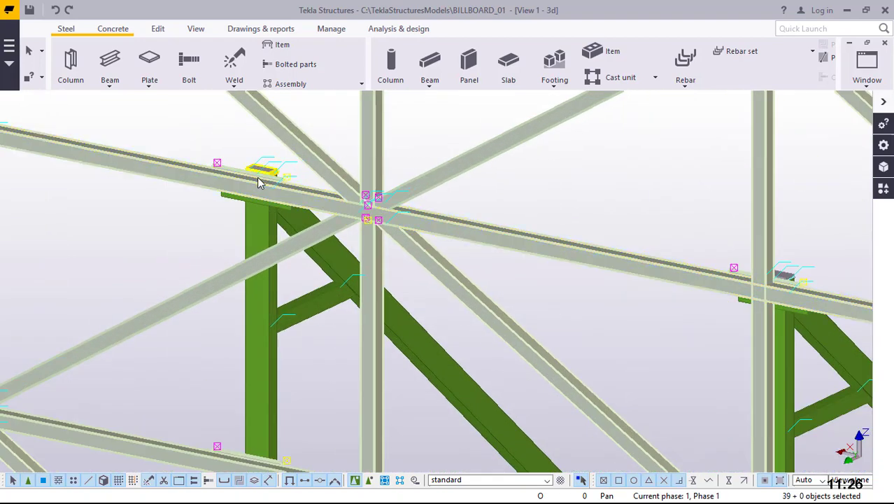
{"action": "scroll", "coordinate": [258, 183], "scroll_direction": "up", "scroll_amount": 2}
{"action": "mouse_move", "coordinate": [259, 183]}
{"action": "middle_mouse_down", "text": "ctrl"}
{"action": "mouse_move", "coordinate": [283, 194]}
{"action": "mouse_move", "coordinate": [567, 183]}
{"action": "mouse_move", "coordinate": [620, 166]}
{"action": "mouse_move", "coordinate": [621, 136]}
{"action": "mouse_move", "coordinate": [539, 152]}
{"action": "mouse_move", "coordinate": [454, 190]}
{"action": "mouse_move", "coordinate": [258, 200]}
{"action": "middle_mouse_up", "text": "ctrl"}
{"action": "scroll", "coordinate": [357, 155], "scroll_direction": "down", "scroll_amount": 10}
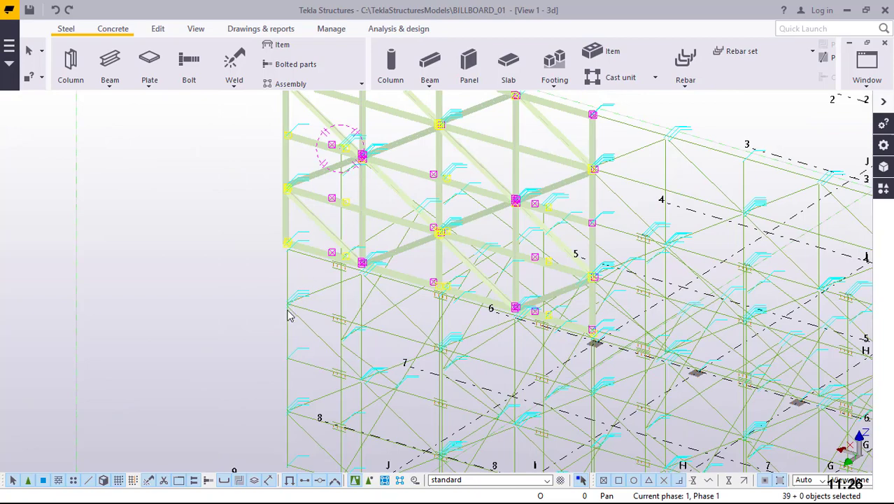
- Select the lower truss panel at the grid J end, followed by the neighbouring upper panel, to inspect the panel division
{"action": "scroll", "coordinate": [290, 308], "scroll_direction": "down", "scroll_amount": 2}
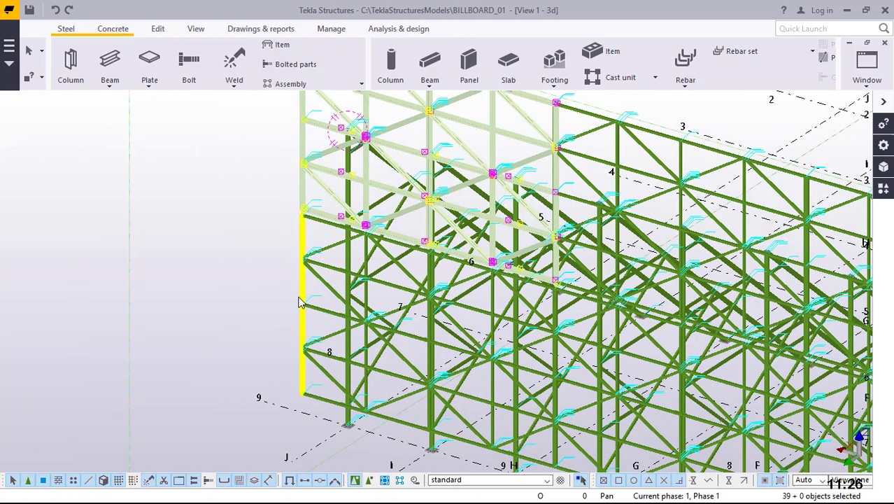
{"action": "left_click", "coordinate": [299, 303]}
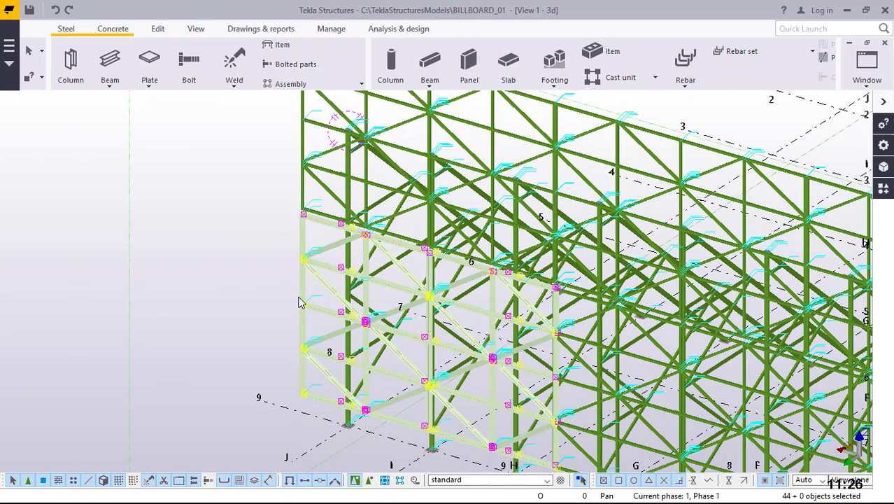
{"action": "left_click", "coordinate": [643, 133]}
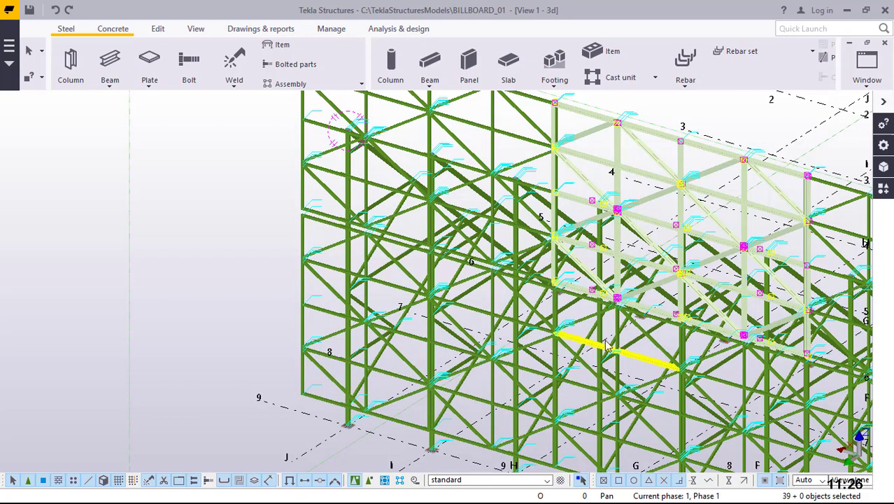
- Examine the whole L-shaped billboard structure from its front side, including how the two panel walls meet
{"action": "key", "text": "Home"}
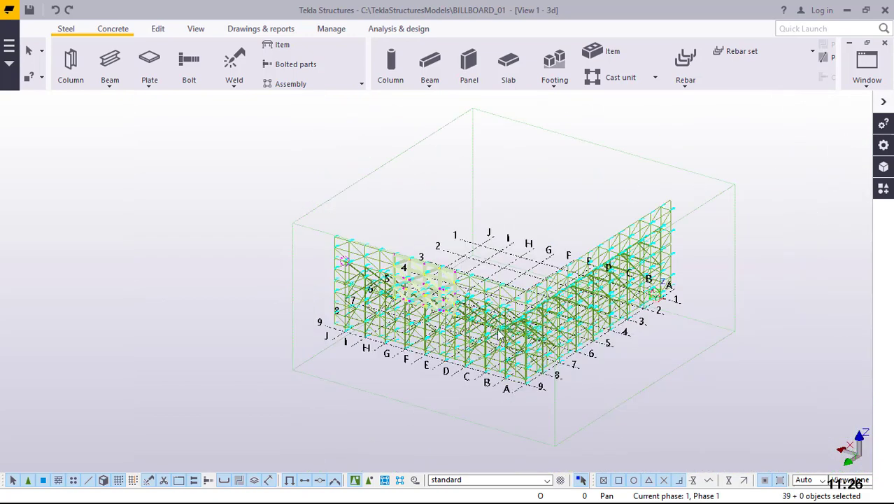
{"action": "scroll", "coordinate": [432, 340], "scroll_direction": "up", "scroll_amount": 2}
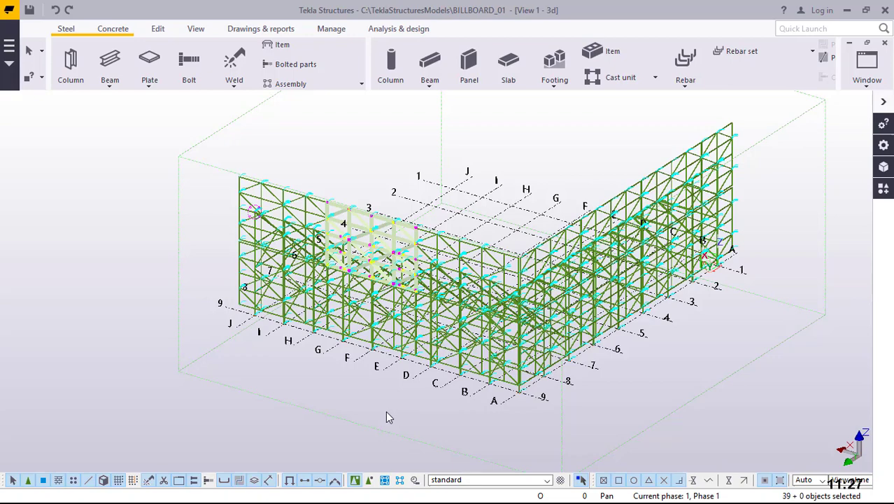
{"action": "scroll", "coordinate": [395, 269], "scroll_direction": "up", "scroll_amount": 3}
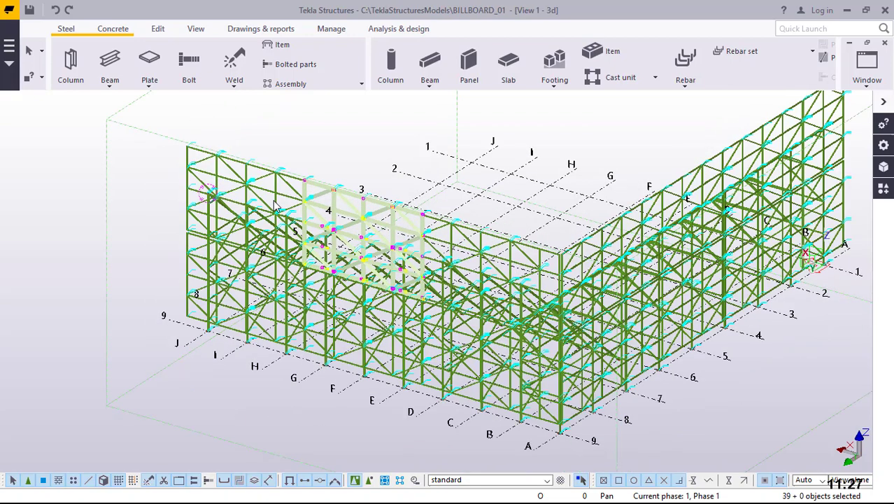
{"action": "scroll", "coordinate": [275, 202], "scroll_direction": "up", "scroll_amount": 2}
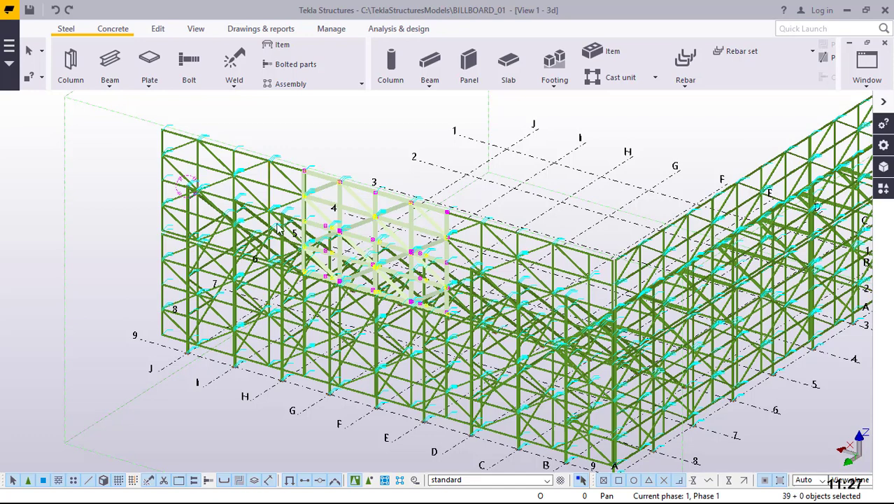
{"action": "scroll", "coordinate": [237, 243], "scroll_direction": "down", "scroll_amount": 5}
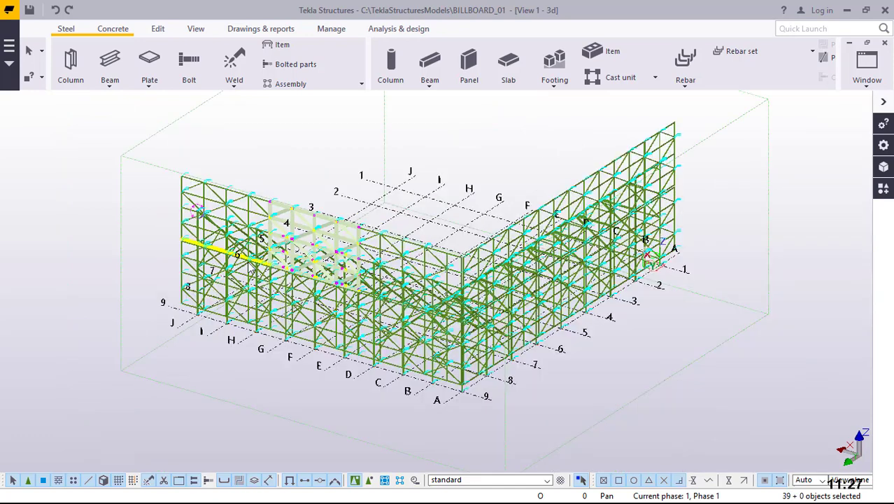
{"action": "scroll", "coordinate": [468, 320], "scroll_direction": "up", "scroll_amount": 2}
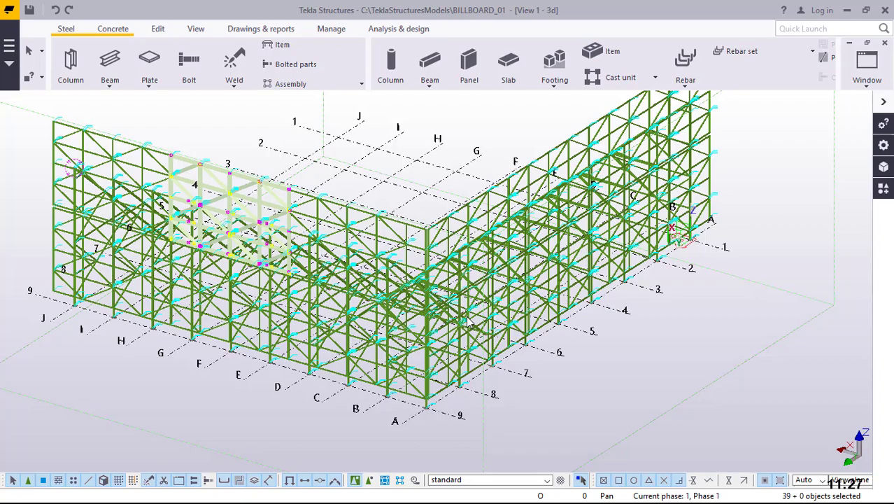
- Examine the back of the billboard, including its supporting columns and inclined braces along the grid A wall
{"action": "middle_click_drag", "start_coordinate": [479, 357], "coordinate": [6, 337], "text": "ctrl"}
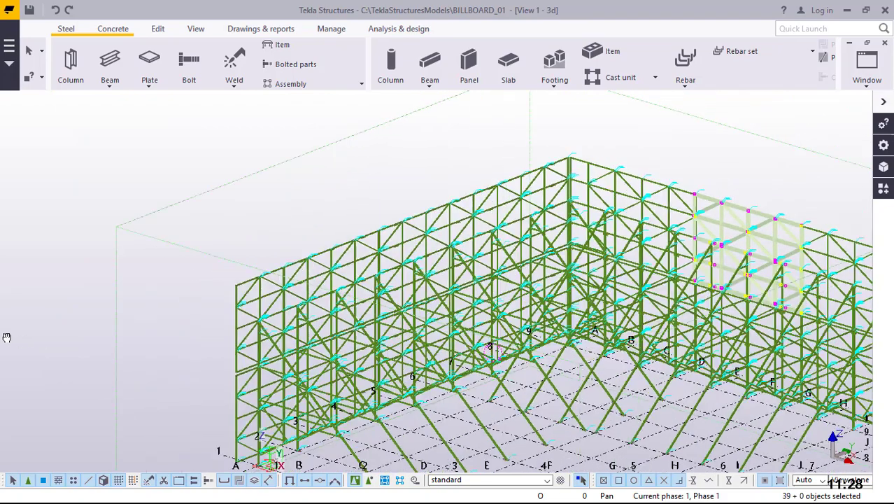
{"action": "scroll", "coordinate": [551, 318], "scroll_direction": "up", "scroll_amount": 3}
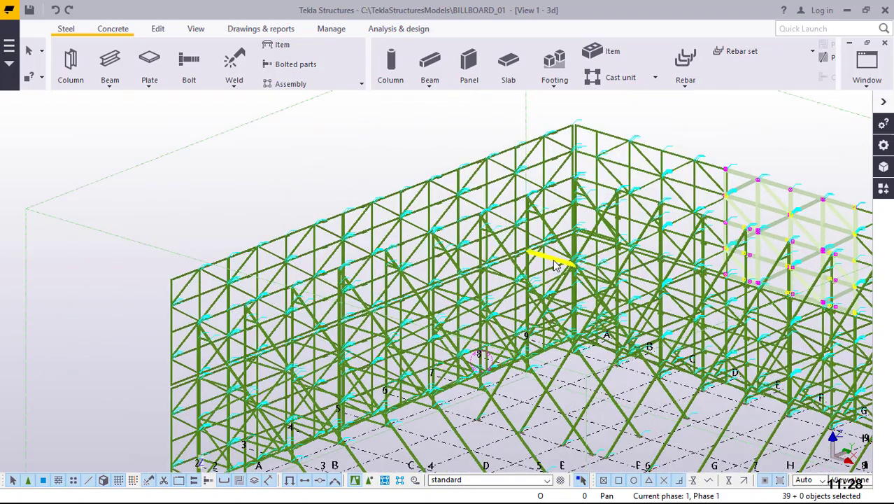
{"action": "scroll", "coordinate": [554, 301], "scroll_direction": "down", "scroll_amount": 3}
{"action": "middle_click_drag", "start_coordinate": [525, 310], "coordinate": [462, 312], "text": "ctrl"}
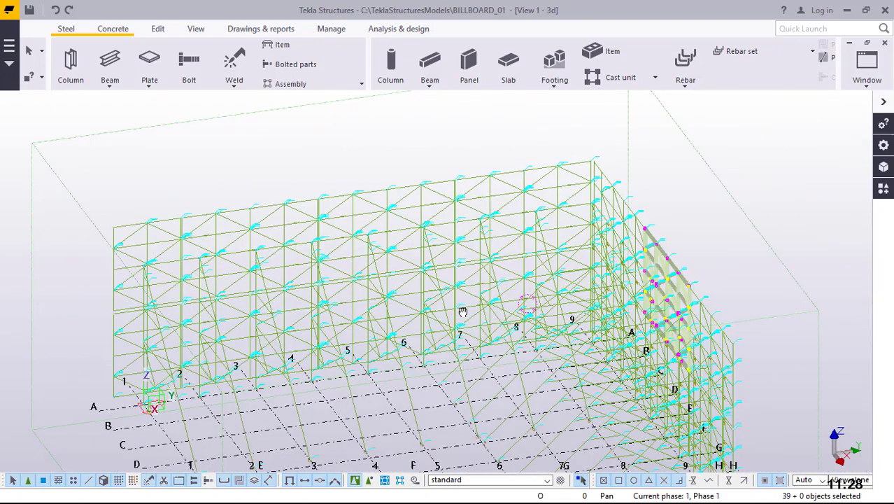
{"action": "scroll", "coordinate": [463, 312], "scroll_direction": "up", "scroll_amount": 3}
{"action": "middle_click_drag", "start_coordinate": [92, 250], "coordinate": [323, 415], "text": "ctrl"}
{"action": "scroll", "coordinate": [271, 329], "scroll_direction": "down", "scroll_amount": 2}
{"action": "scroll", "coordinate": [317, 413], "scroll_direction": "up", "scroll_amount": 2}
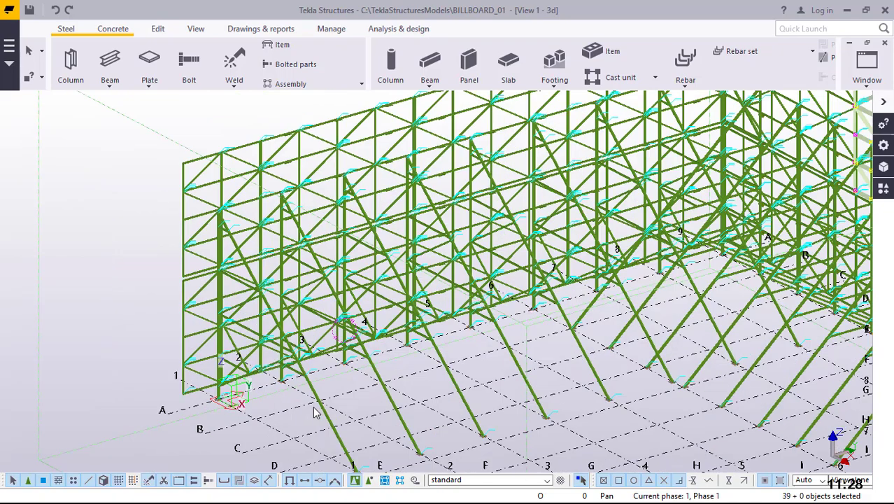
{"action": "scroll", "coordinate": [315, 413], "scroll_direction": "up", "scroll_amount": 2}
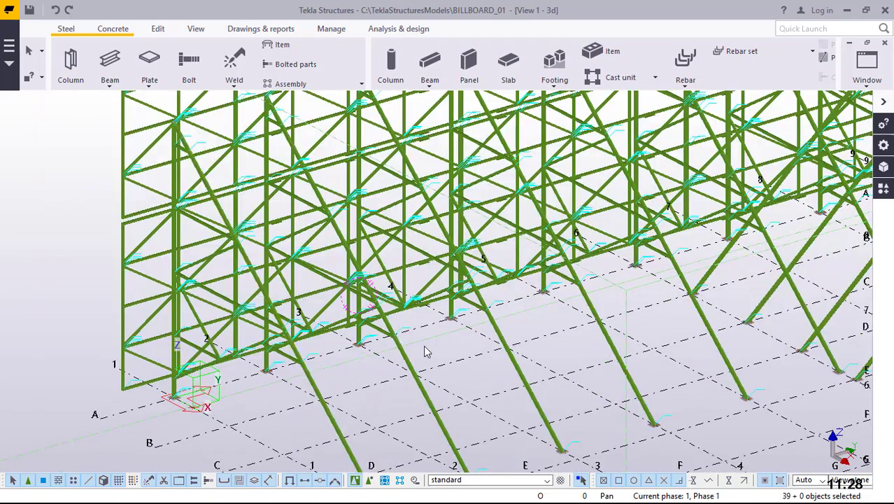
{"action": "scroll", "coordinate": [425, 372], "scroll_direction": "down", "scroll_amount": 1}
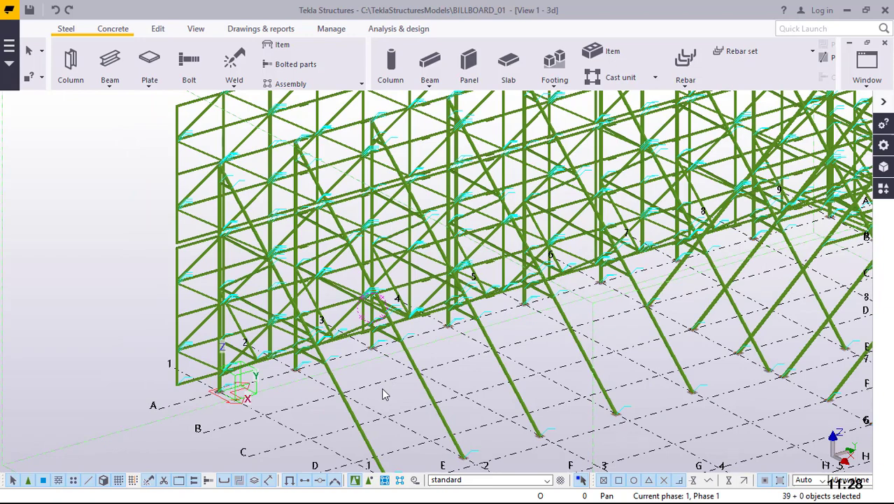
{"action": "scroll", "coordinate": [284, 378], "scroll_direction": "down", "scroll_amount": 2}
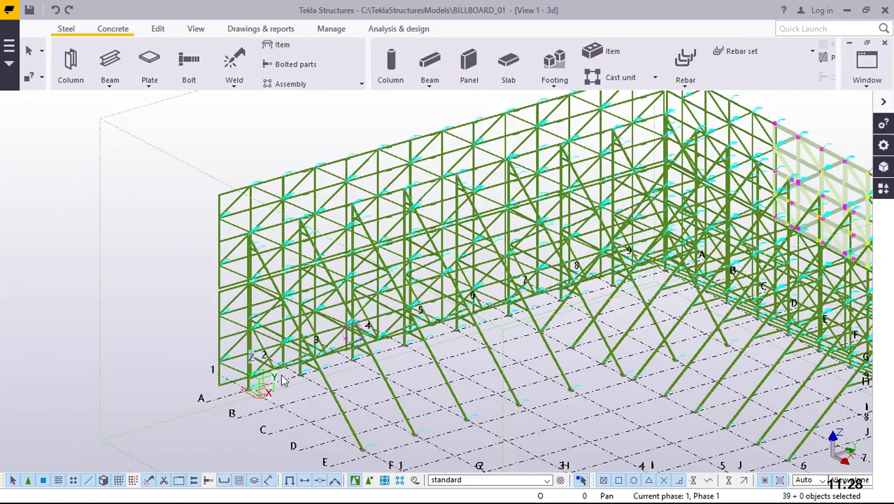
{"action": "left_click", "coordinate": [454, 350]}
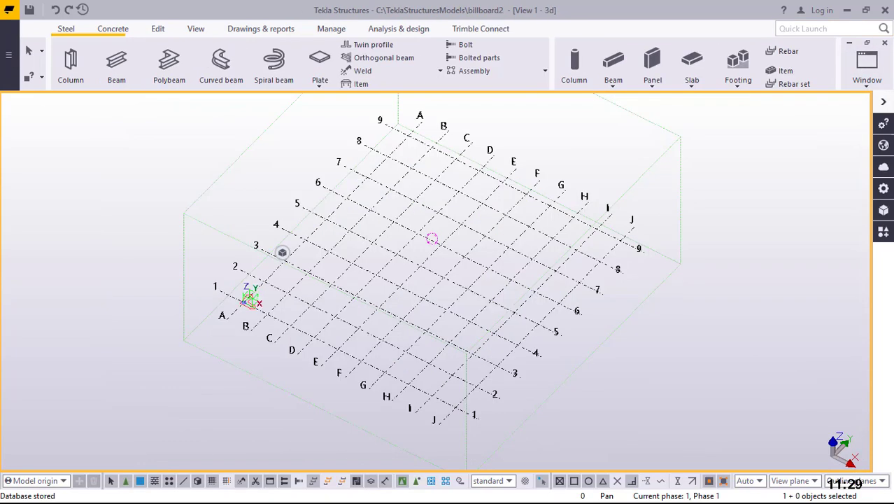
{"action": "key", "text": "super"}
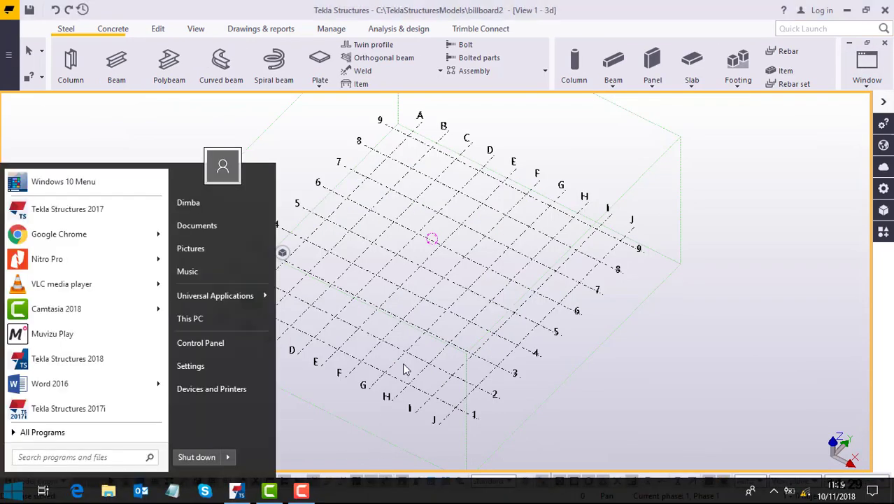
{"action": "left_click", "coordinate": [696, 196]}
- Place a steel column at the intersection of grid lines J and 1
{"action": "scroll", "coordinate": [494, 186], "scroll_direction": "up", "scroll_amount": 2}
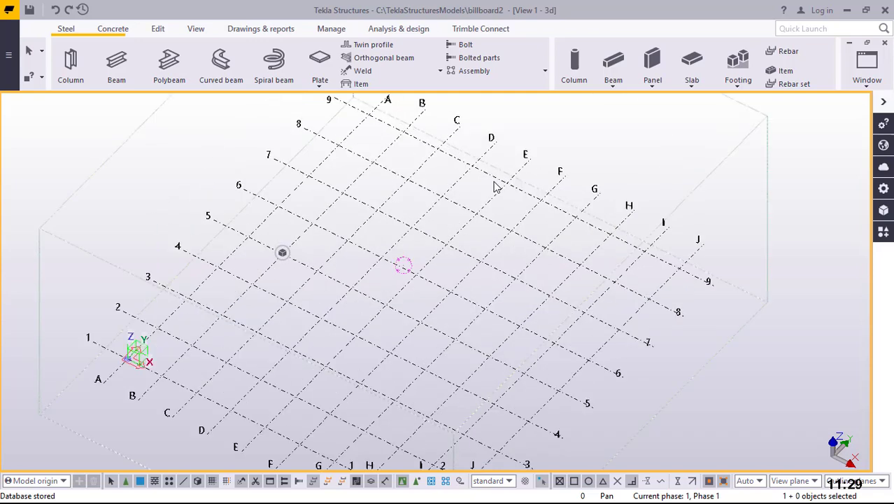
{"action": "scroll", "coordinate": [423, 224], "scroll_direction": "down", "scroll_amount": 4}
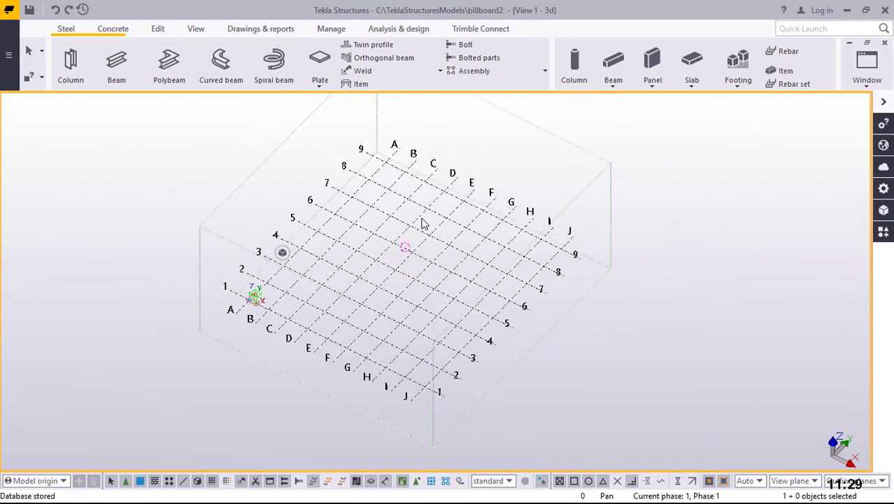
{"action": "scroll", "coordinate": [433, 385], "scroll_direction": "up", "scroll_amount": 4}
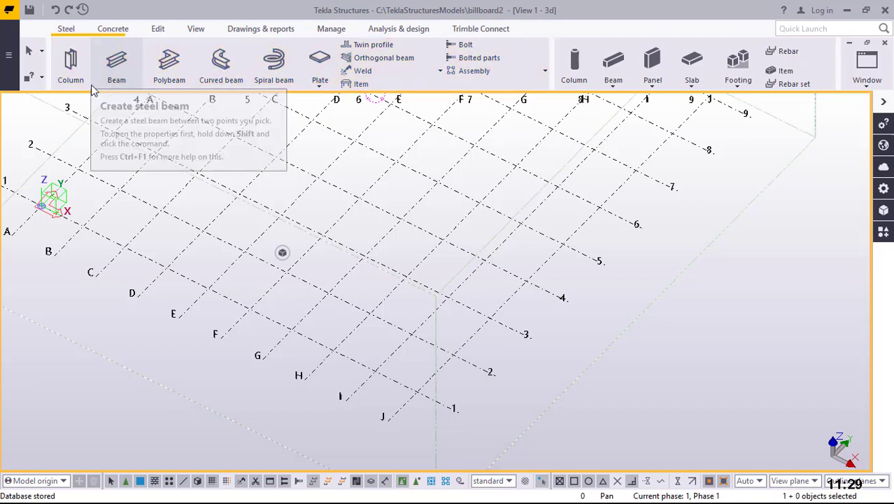
{"action": "left_click", "coordinate": [71, 65]}
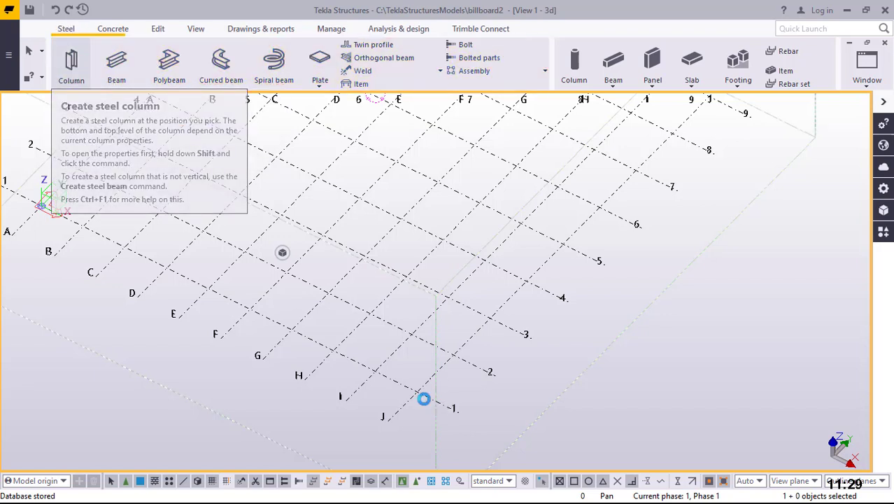
{"action": "scroll", "coordinate": [413, 388], "scroll_direction": "up", "scroll_amount": 2}
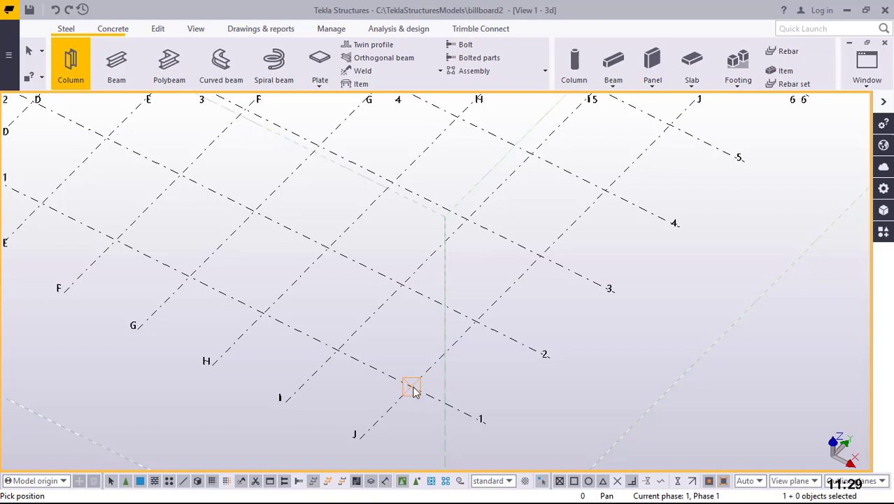
{"action": "left_click", "coordinate": [413, 389]}
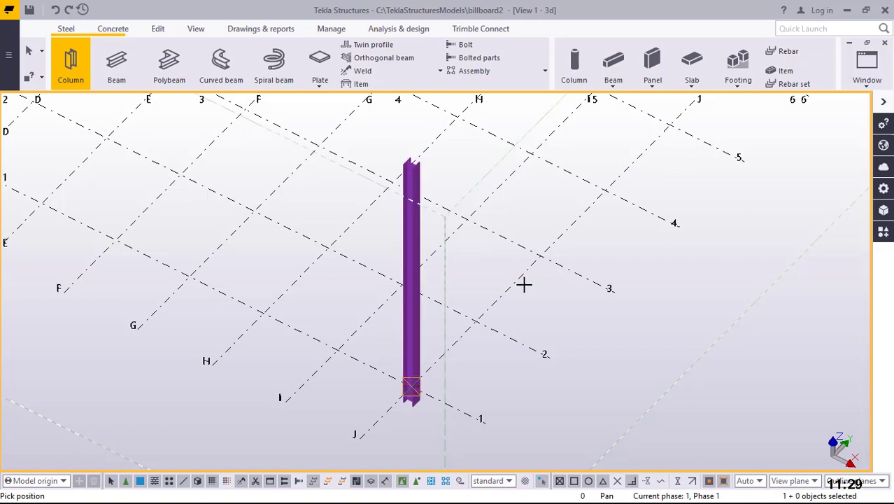
- End the column placement and review the model grid's coordinates, labels and line extensions
{"action": "right_click", "coordinate": [509, 243]}
{"action": "left_click", "coordinate": [540, 250]}
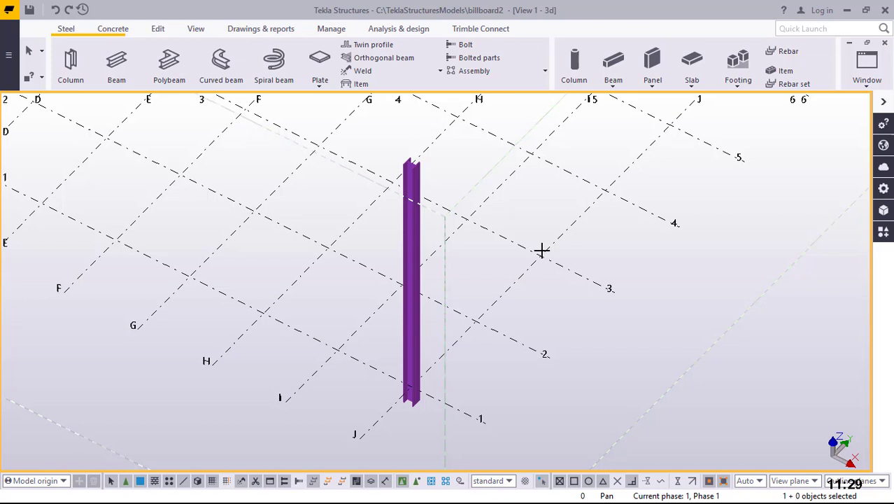
{"action": "double_click", "coordinate": [475, 326]}
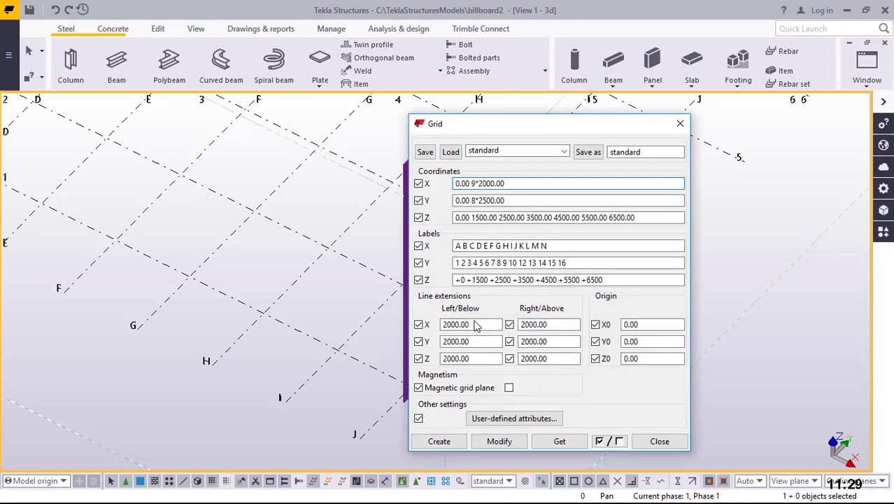
{"action": "left_click_drag", "start_coordinate": [499, 127], "coordinate": [575, 125]}
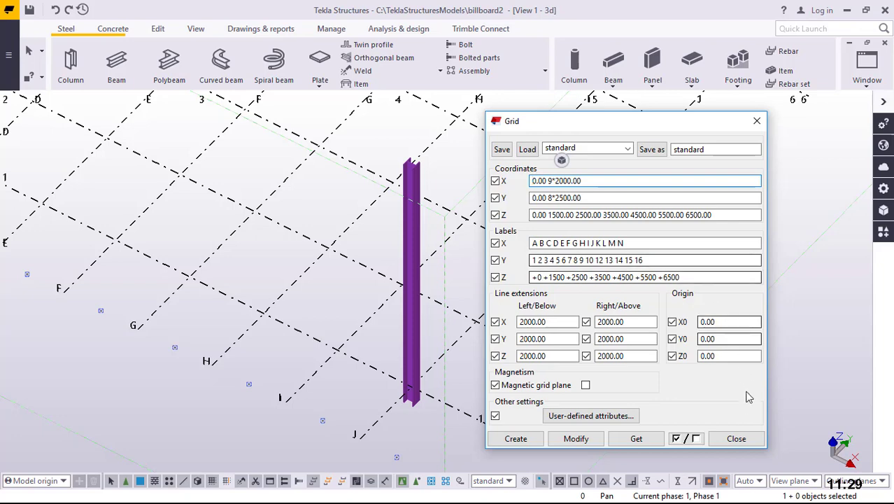
{"action": "left_click", "coordinate": [738, 439]}
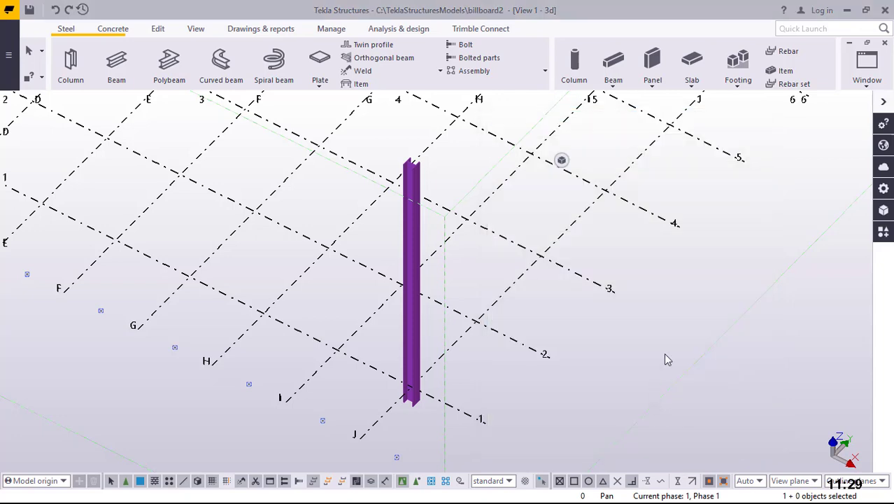
{"action": "scroll", "coordinate": [406, 385], "scroll_direction": "up", "scroll_amount": 5}
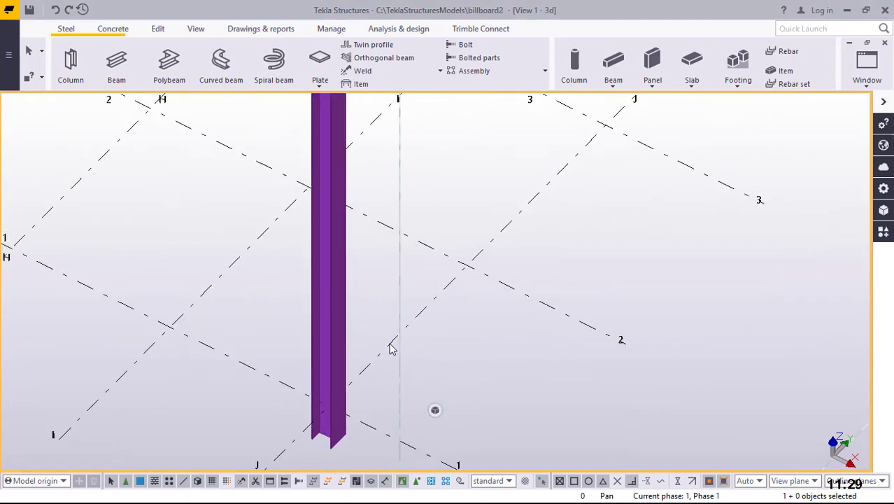
{"action": "scroll", "coordinate": [392, 348], "scroll_direction": "down", "scroll_amount": 5}
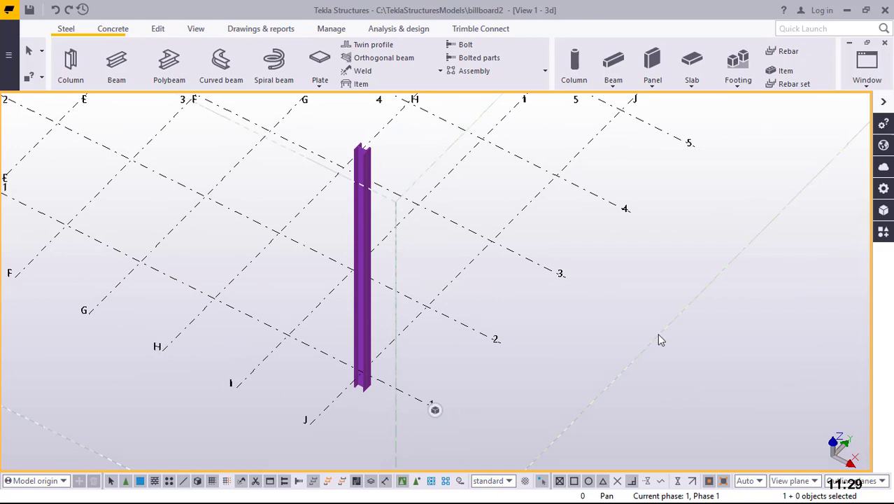
- Open the profile catalogue for the column at J-1 and expand the 90 group of RHS's under rectangular hollow sections
{"action": "left_click", "coordinate": [355, 320]}
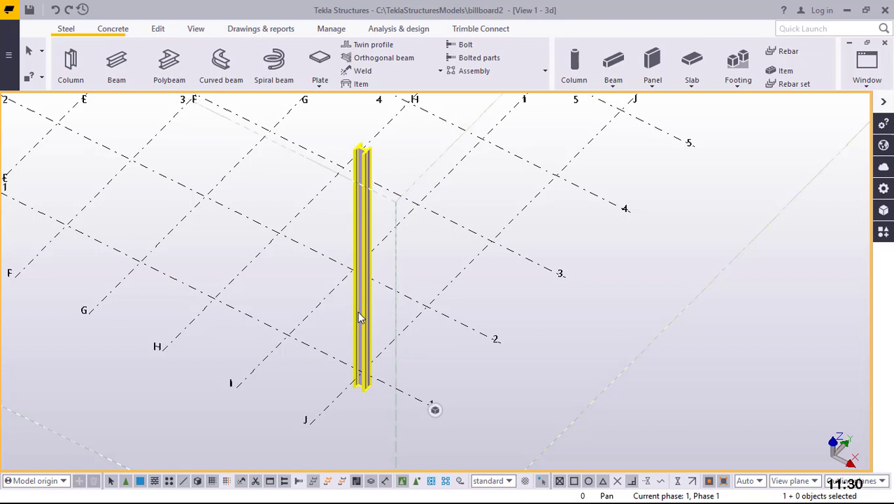
{"action": "double_click", "coordinate": [359, 318]}
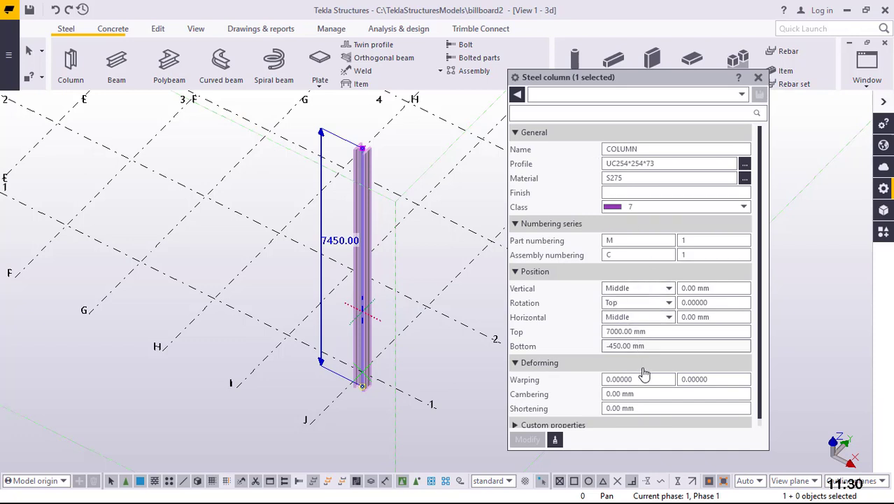
{"action": "left_click", "coordinate": [745, 165]}
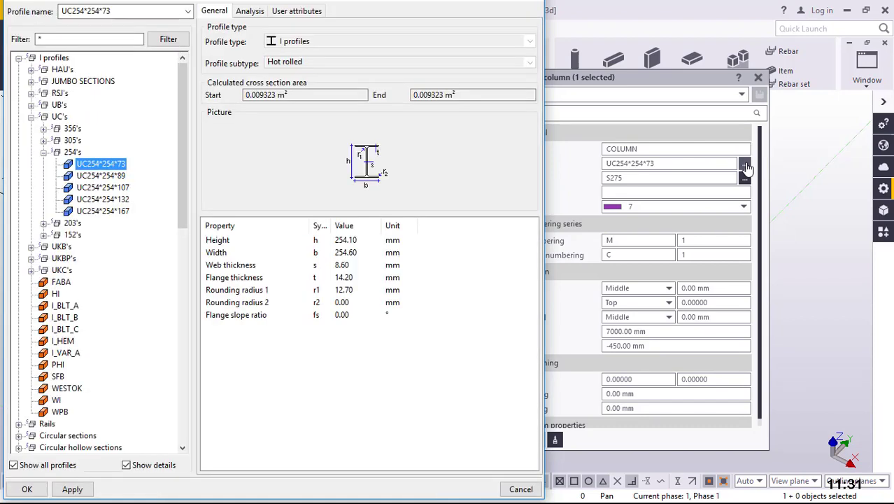
{"action": "left_click", "coordinate": [31, 117]}
{"action": "key", "text": "Left"}
{"action": "key", "text": "Left"}
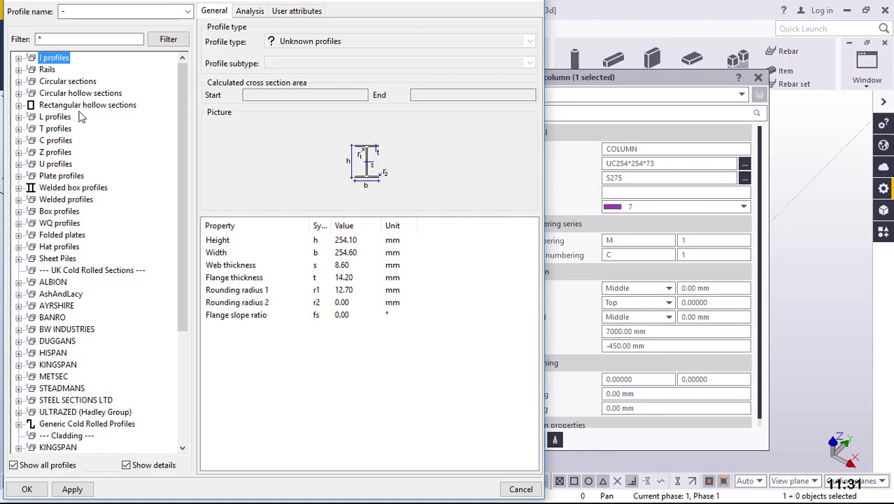
{"action": "left_click", "coordinate": [19, 107]}
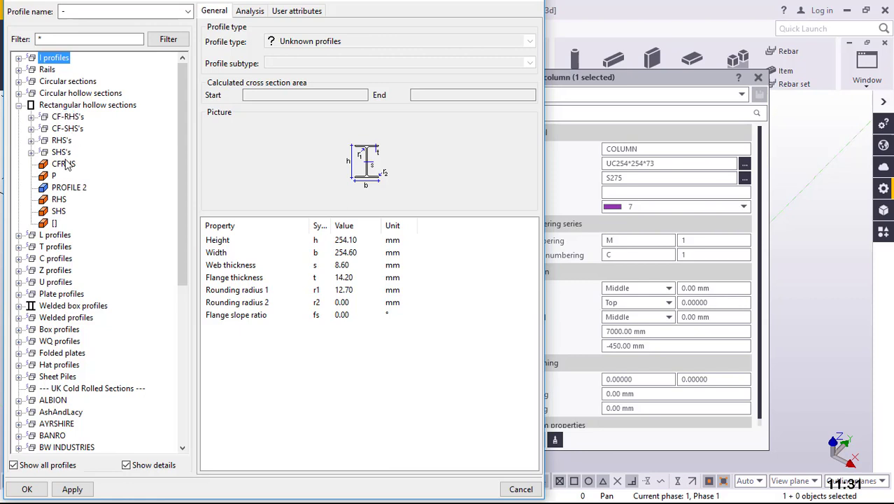
{"action": "left_click", "coordinate": [61, 154]}
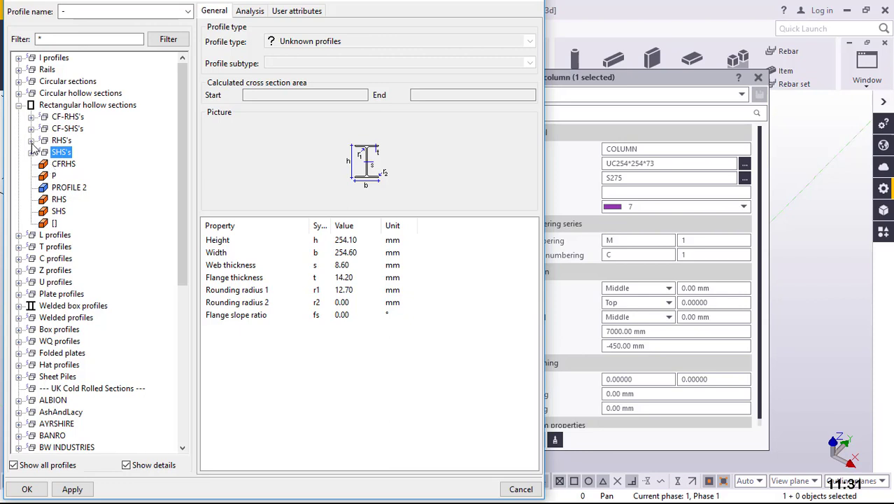
{"action": "left_click", "coordinate": [31, 140]}
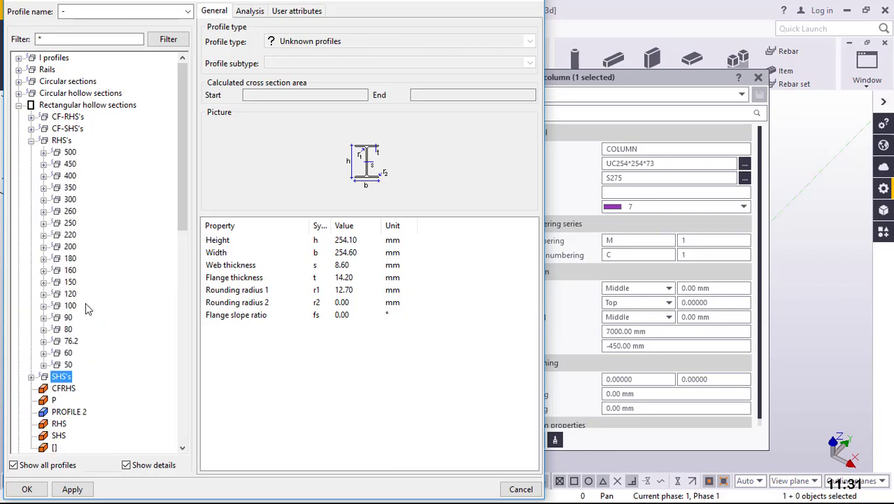
{"action": "left_click", "coordinate": [43, 317]}
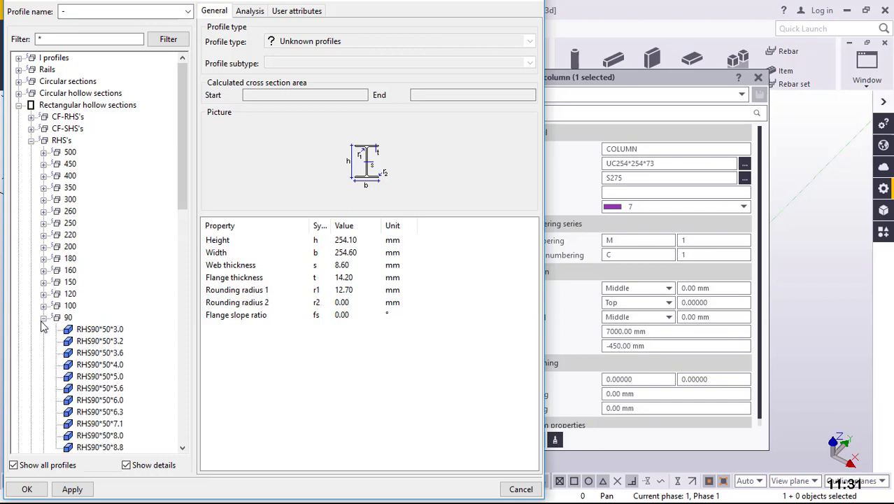
- Change the column's profile to RHS90*50*3.0
{"action": "scroll", "coordinate": [112, 380], "scroll_direction": "down", "scroll_amount": 2}
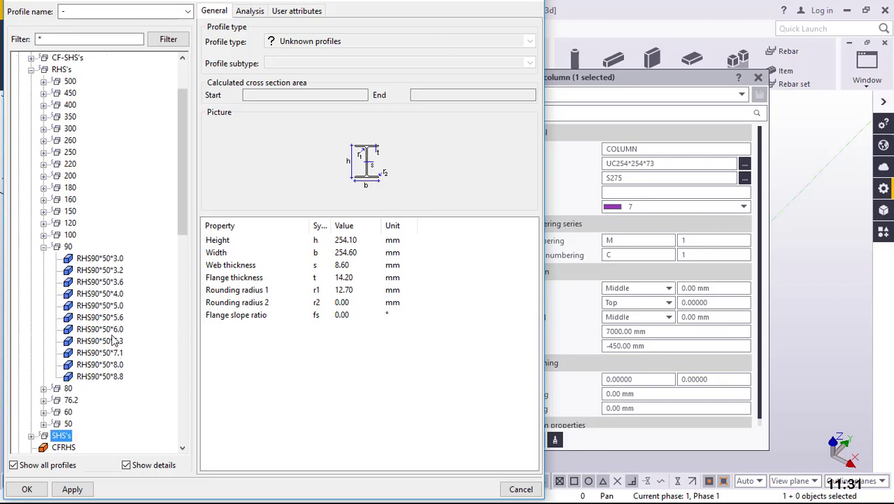
{"action": "scroll", "coordinate": [112, 341], "scroll_direction": "up", "scroll_amount": 1}
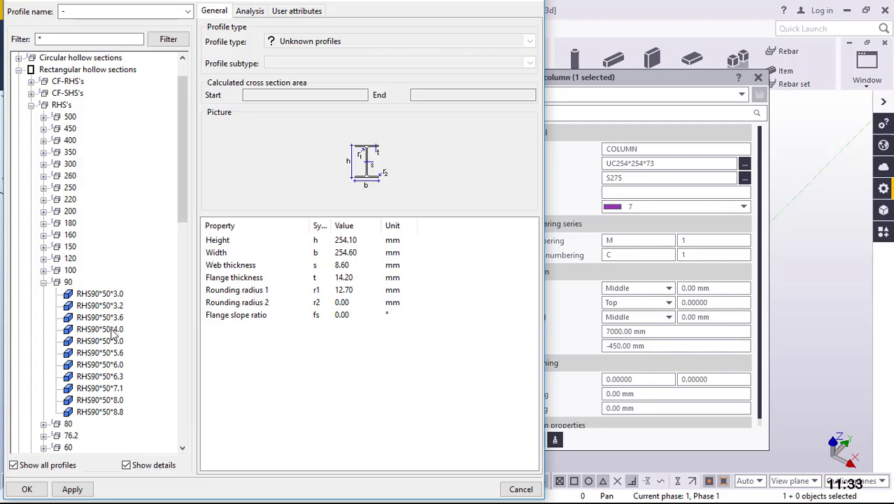
{"action": "left_click", "coordinate": [105, 295]}
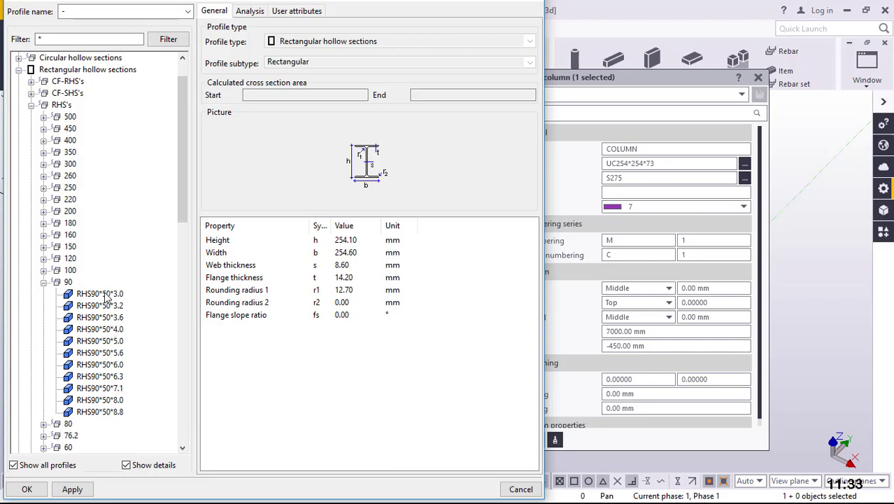
{"action": "left_click", "coordinate": [105, 294]}
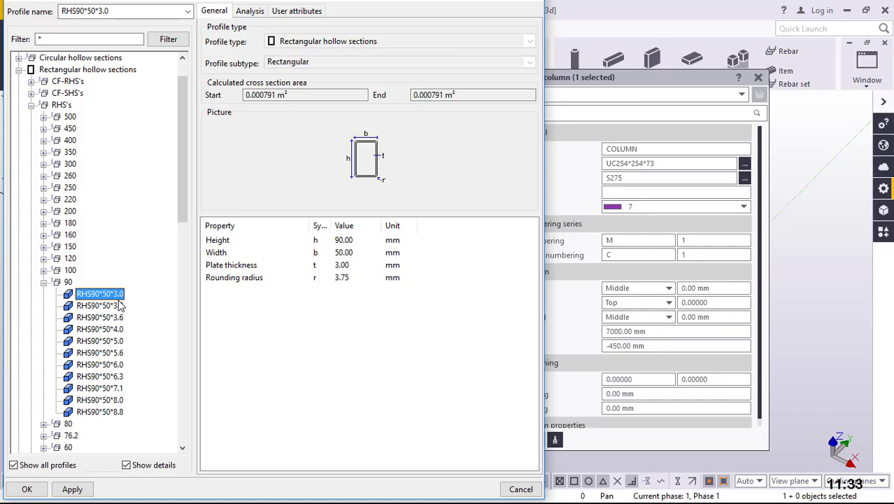
{"action": "left_click", "coordinate": [72, 489]}
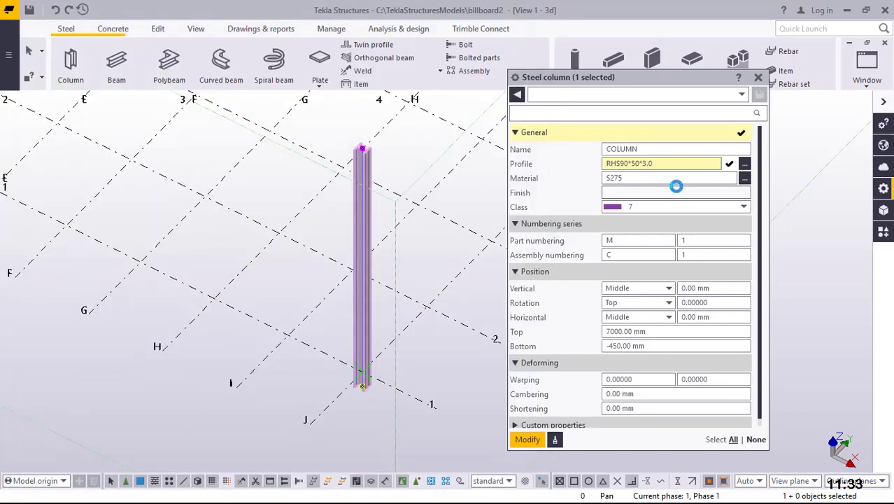
{"action": "left_click", "coordinate": [524, 440]}
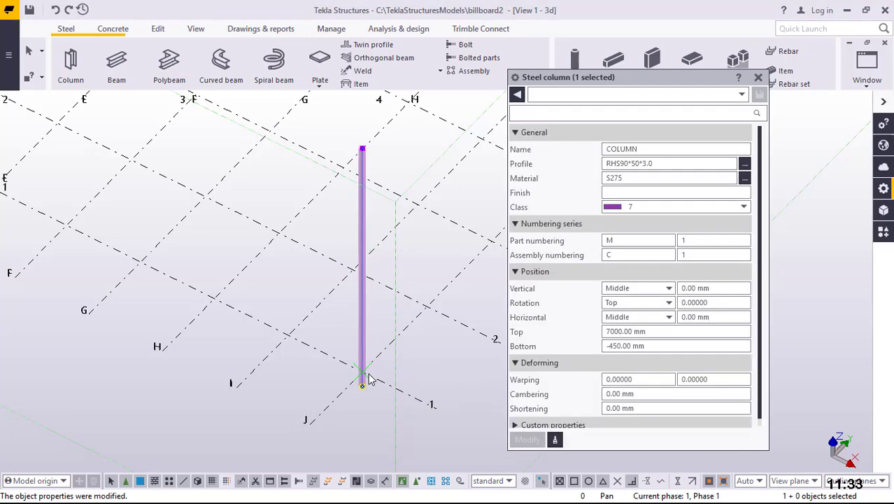
- Enter a bottom level of 0 and a top level of 6500 mm for the column
{"action": "scroll", "coordinate": [370, 377], "scroll_direction": "up", "scroll_amount": 5}
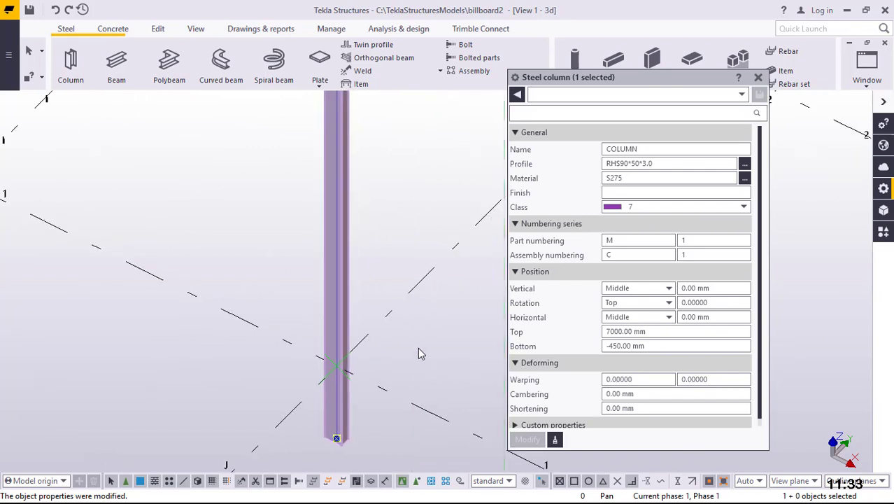
{"action": "middle_click_drag", "start_coordinate": [418, 353], "coordinate": [339, 396], "text": "ctrl"}
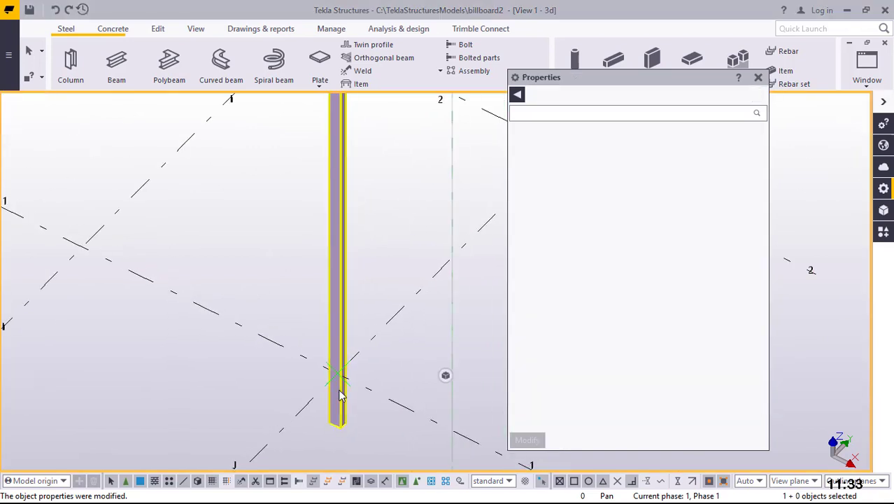
{"action": "scroll", "coordinate": [339, 396], "scroll_direction": "up", "scroll_amount": 3}
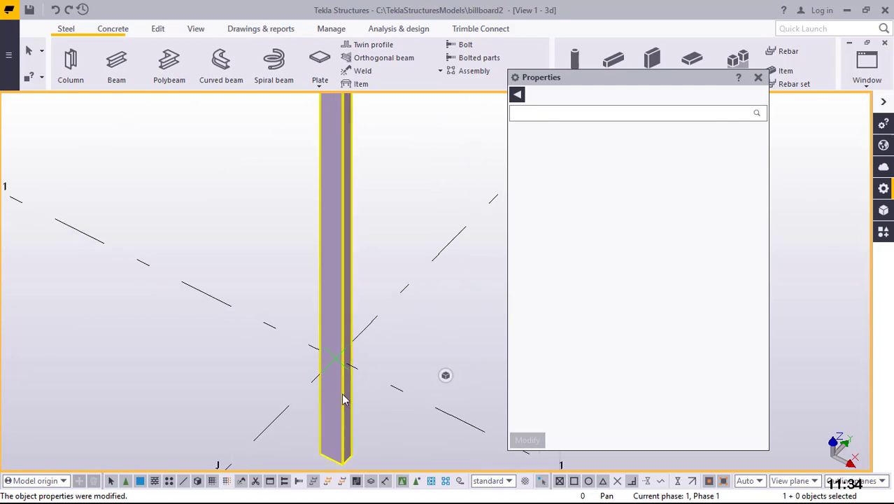
{"action": "mouse_move", "coordinate": [342, 399]}
{"action": "middle_mouse_down", "text": "ctrl"}
{"action": "mouse_move", "coordinate": [344, 282]}
{"action": "mouse_move", "coordinate": [325, 299]}
{"action": "mouse_move", "coordinate": [341, 268]}
{"action": "mouse_move", "coordinate": [336, 360]}
{"action": "mouse_move", "coordinate": [351, 303]}
{"action": "mouse_move", "coordinate": [343, 316]}
{"action": "middle_mouse_up", "text": "ctrl"}
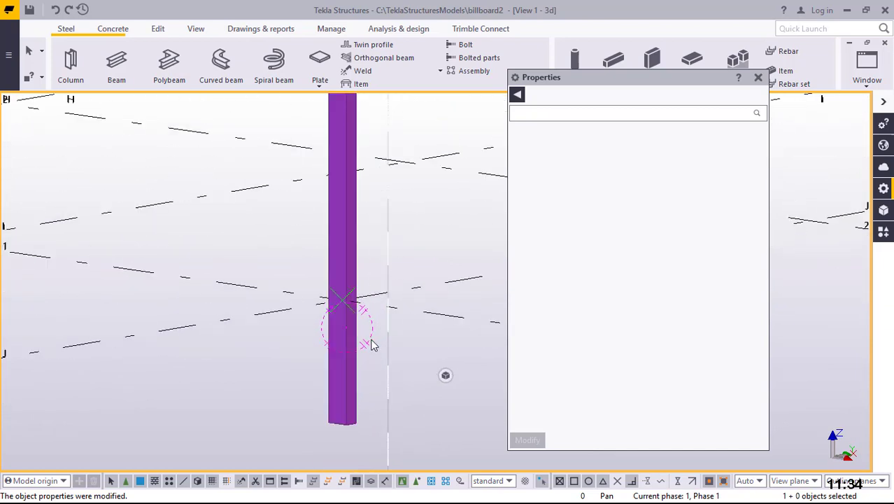
{"action": "left_click", "coordinate": [341, 224]}
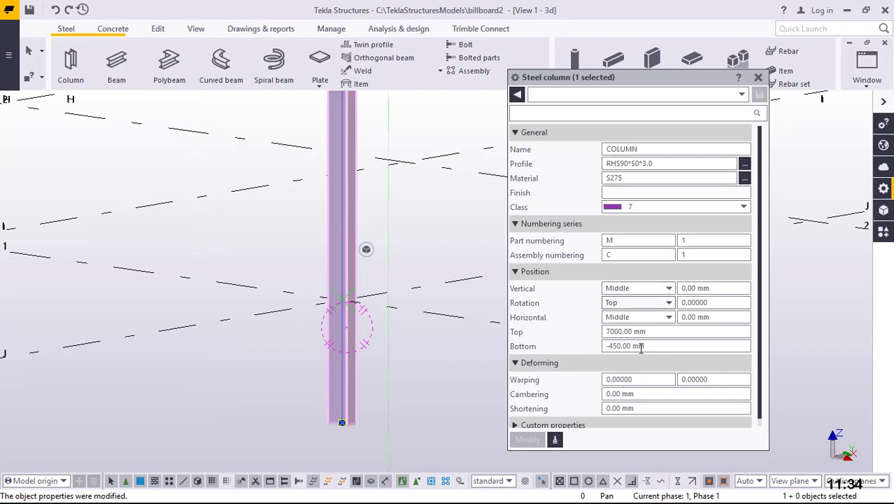
{"action": "left_click_drag", "start_coordinate": [655, 346], "coordinate": [600, 350]}
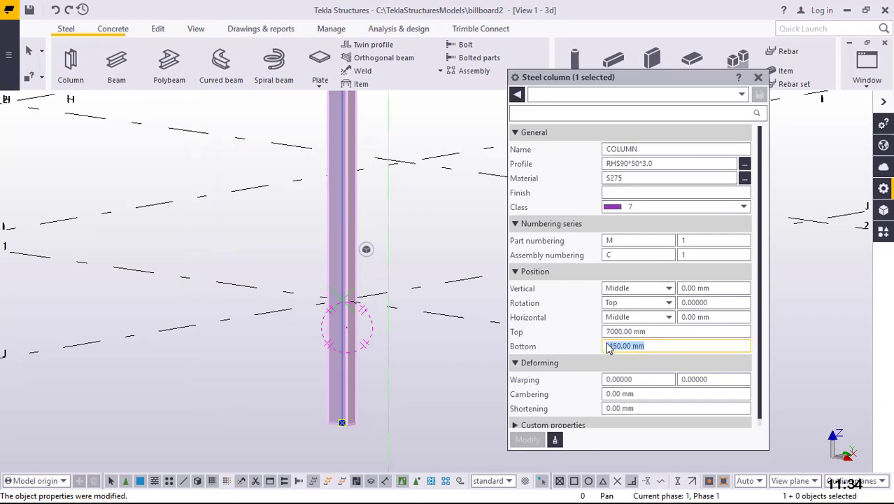
{"action": "type", "text": "0"}
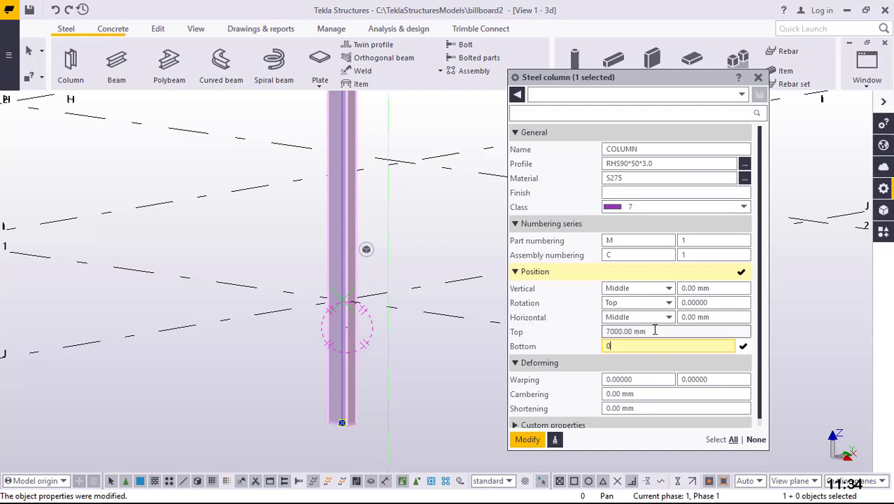
{"action": "left_click_drag", "start_coordinate": [655, 330], "coordinate": [593, 339]}
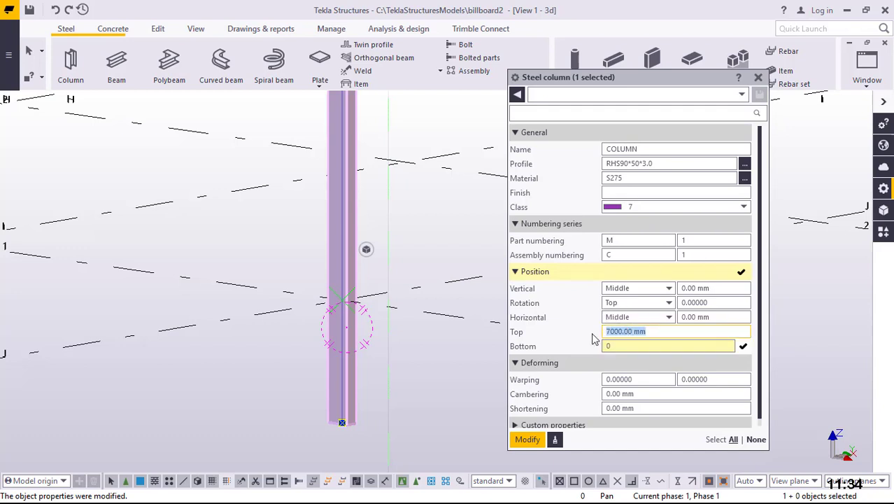
{"action": "type", "text": "6500"}
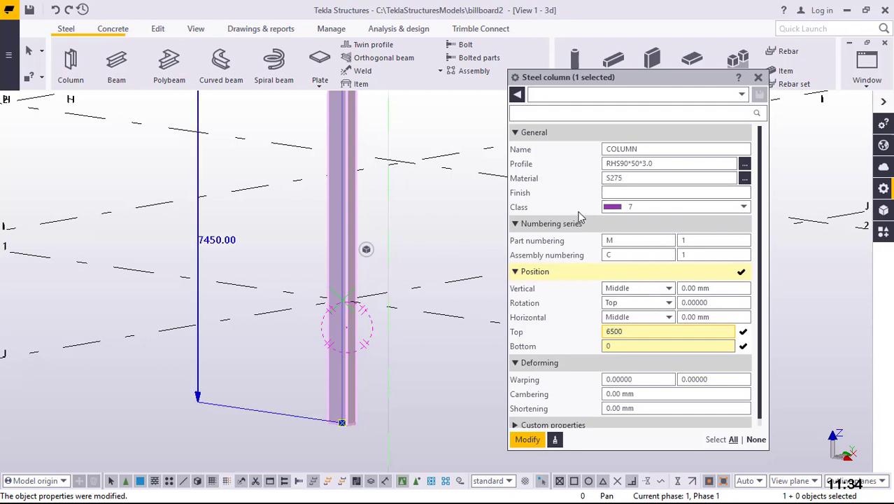
- Set the column's class to 3 (green), apply the pending property changes and close its properties
{"action": "left_click", "coordinate": [347, 253]}
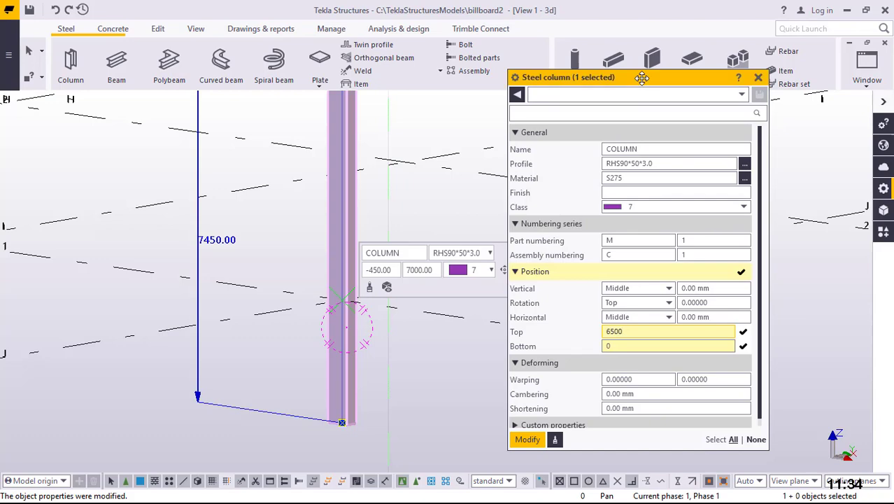
{"action": "left_click_drag", "start_coordinate": [642, 78], "coordinate": [625, 136]}
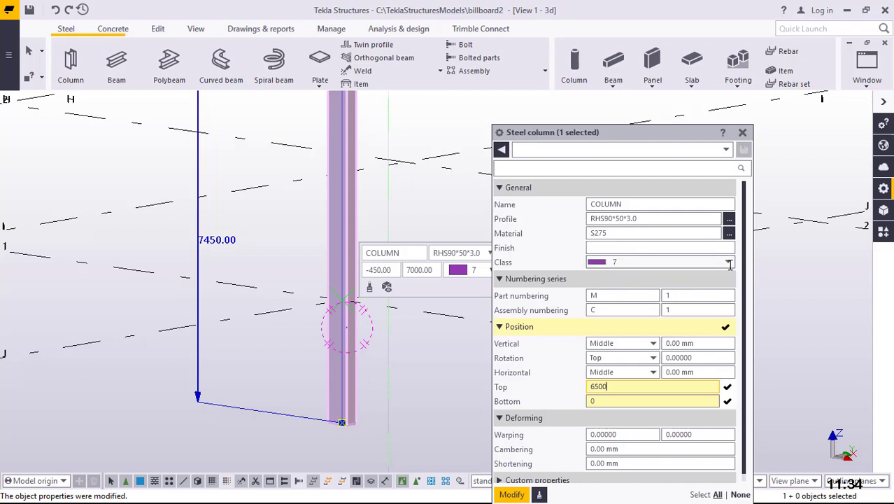
{"action": "left_click", "coordinate": [728, 262]}
{"action": "left_click", "coordinate": [728, 261]}
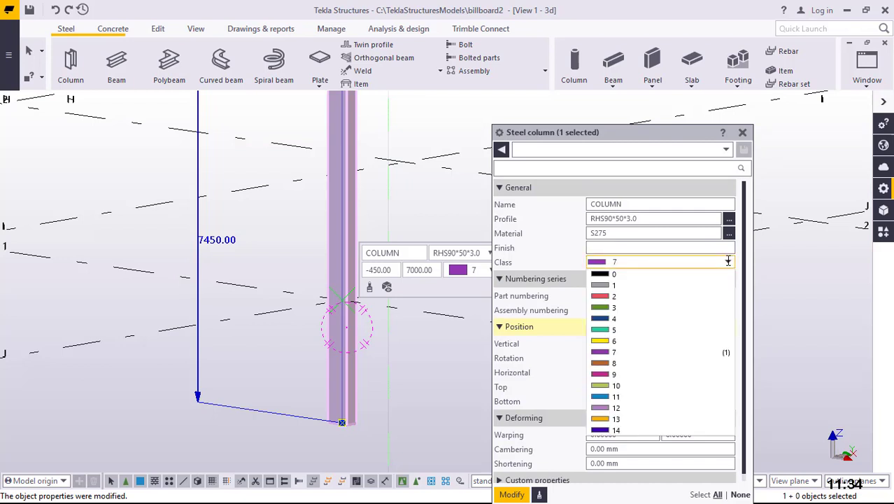
{"action": "left_click", "coordinate": [625, 315]}
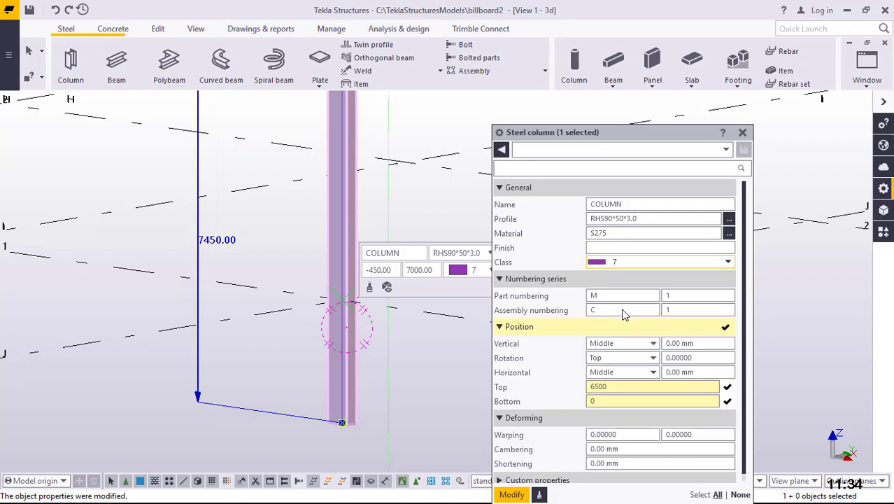
{"action": "left_click", "coordinate": [513, 494]}
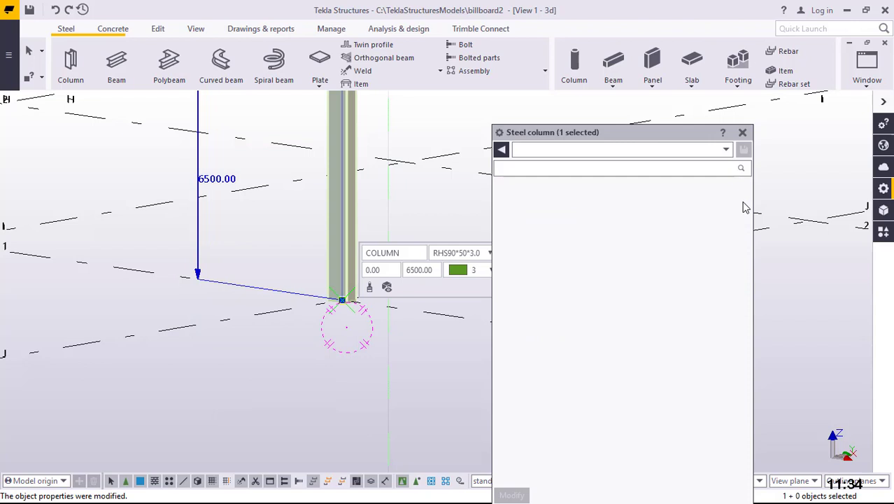
{"action": "left_click", "coordinate": [743, 132]}
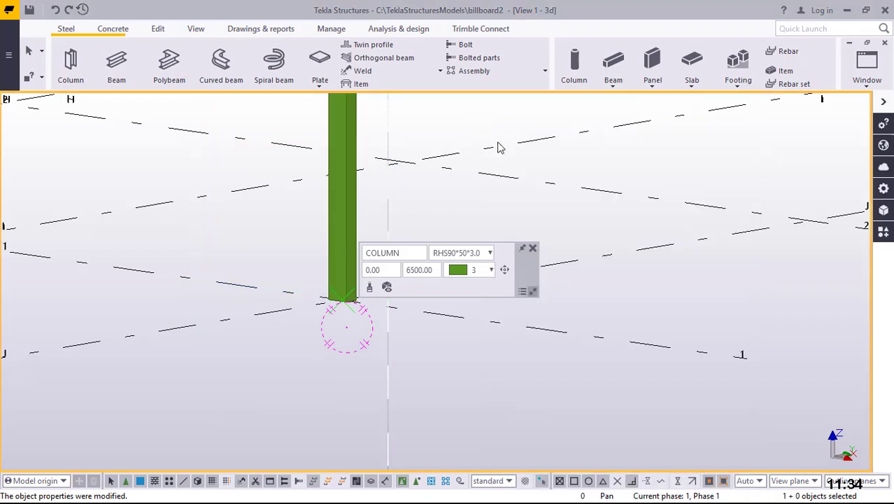
- Examine the column at J-1 against the surrounding grid and measure the distance between grid lines J and F
{"action": "left_click", "coordinate": [532, 247]}
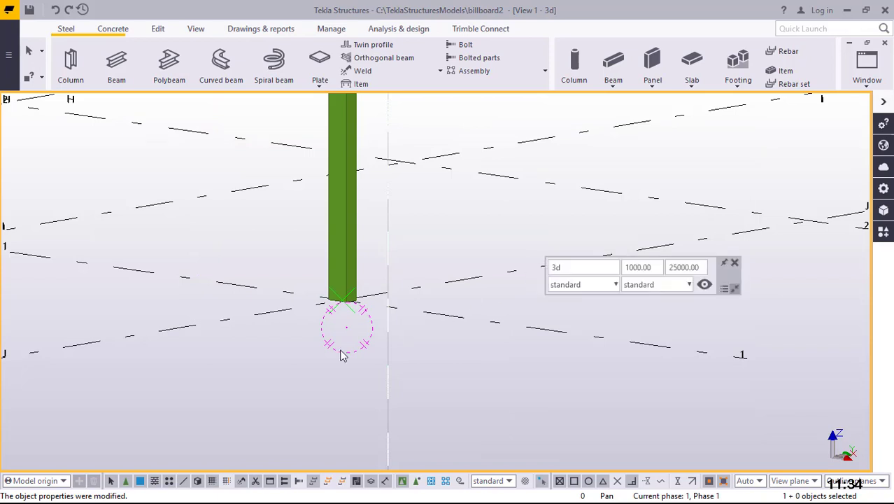
{"action": "middle_click_drag", "start_coordinate": [343, 355], "coordinate": [761, 274], "text": "ctrl"}
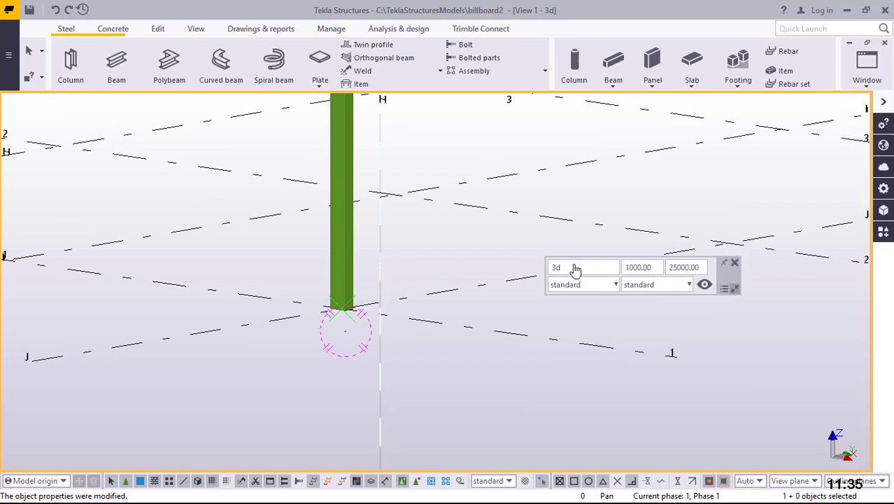
{"action": "left_click", "coordinate": [735, 262]}
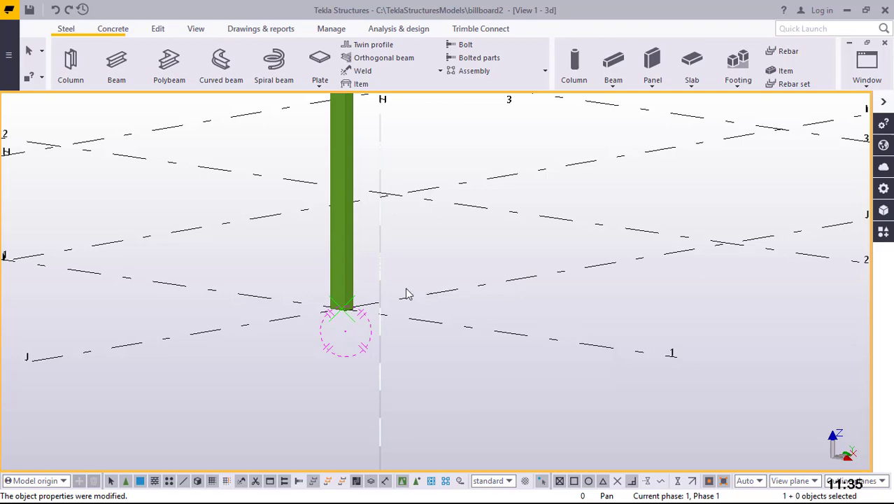
{"action": "middle_click_drag", "start_coordinate": [397, 292], "coordinate": [422, 374], "text": "ctrl"}
{"action": "scroll", "coordinate": [389, 315], "scroll_direction": "down", "scroll_amount": 8}
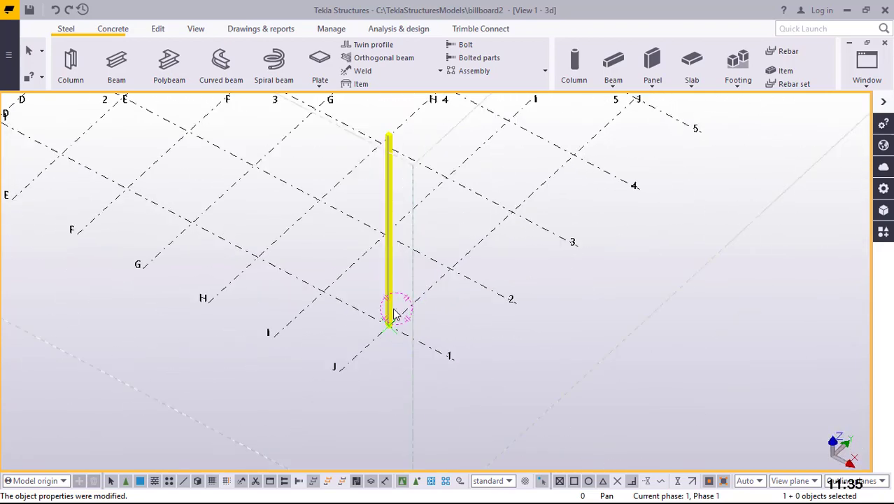
{"action": "scroll", "coordinate": [393, 302], "scroll_direction": "up", "scroll_amount": 2}
{"action": "scroll", "coordinate": [446, 340], "scroll_direction": "down", "scroll_amount": 4}
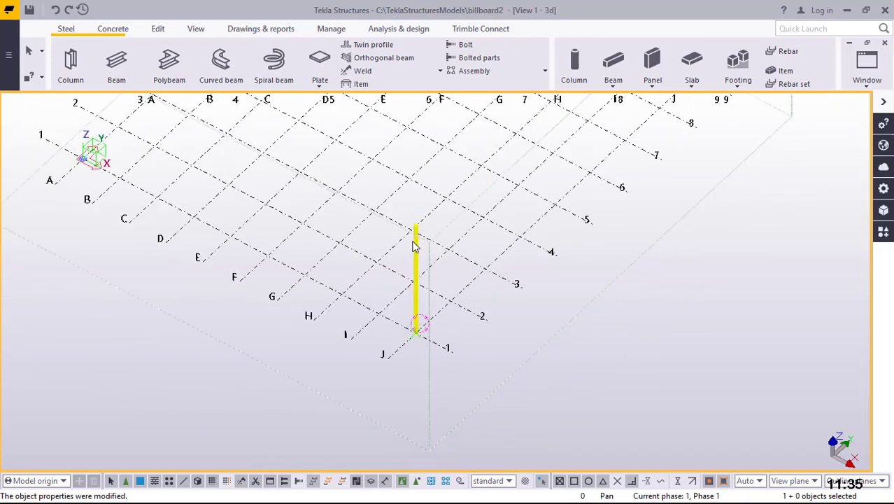
{"action": "scroll", "coordinate": [412, 231], "scroll_direction": "up", "scroll_amount": 3}
{"action": "scroll", "coordinate": [411, 231], "scroll_direction": "up", "scroll_amount": 2}
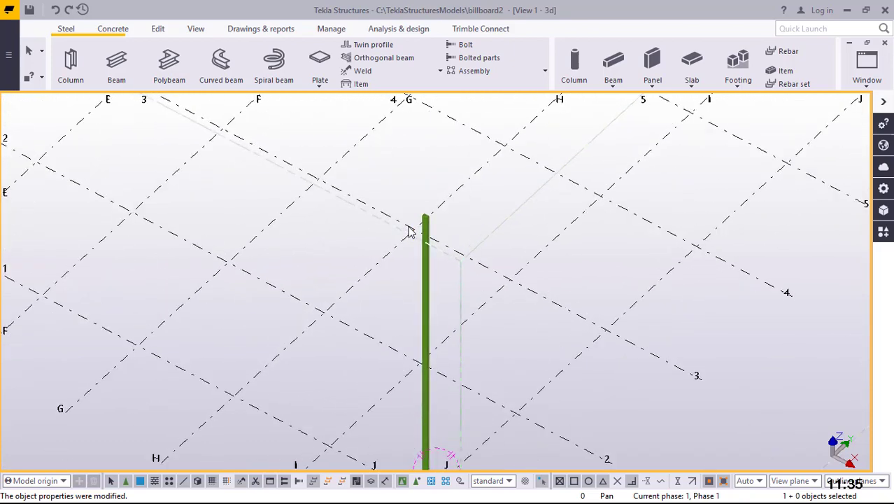
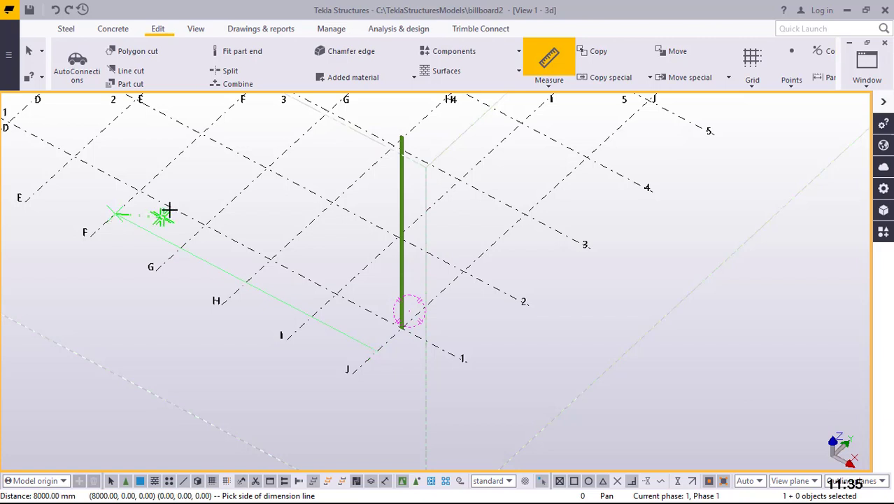
{"action": "right_click", "coordinate": [202, 182]}
{"action": "left_click", "coordinate": [231, 190]}
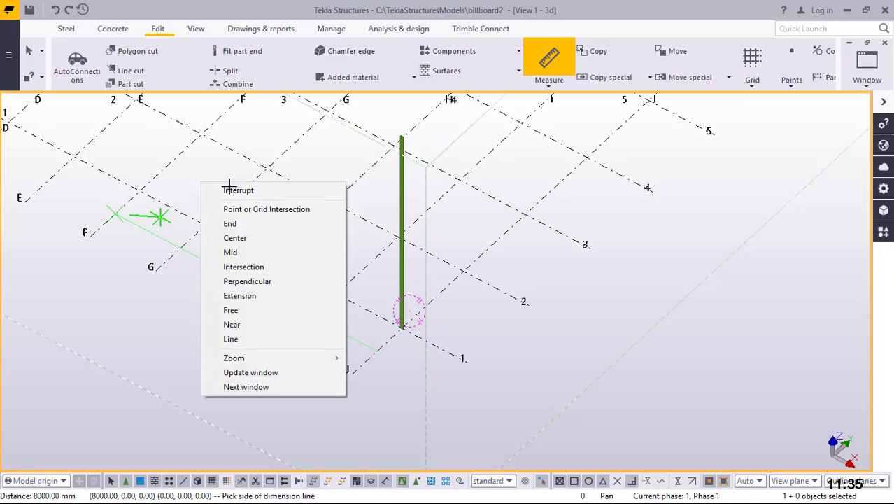
{"action": "left_click", "coordinate": [66, 30]}
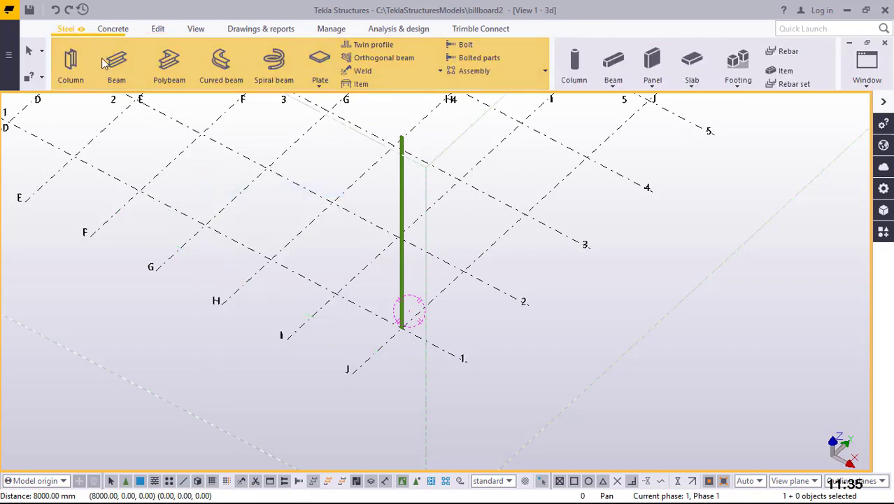
{"action": "left_click", "coordinate": [114, 80]}
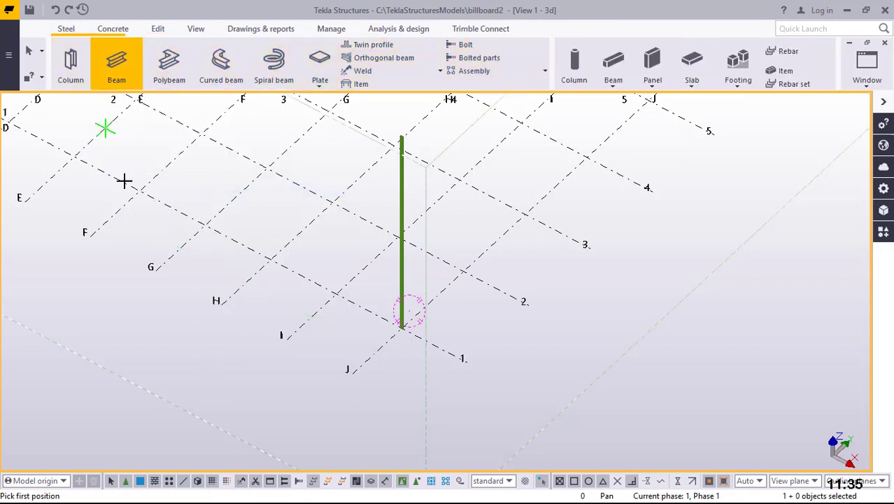
{"action": "scroll", "coordinate": [105, 173], "scroll_direction": "up", "scroll_amount": 2}
{"action": "scroll", "coordinate": [105, 173], "scroll_direction": "up", "scroll_amount": 1}
{"action": "left_click", "coordinate": [103, 171]}
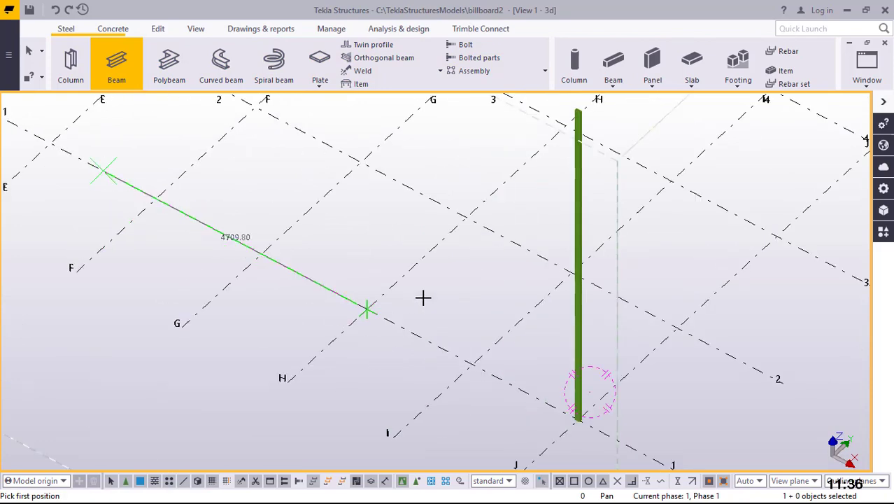
{"action": "scroll", "coordinate": [413, 301], "scroll_direction": "down", "scroll_amount": 2}
{"action": "scroll", "coordinate": [508, 201], "scroll_direction": "up", "scroll_amount": 2}
{"action": "scroll", "coordinate": [505, 202], "scroll_direction": "up", "scroll_amount": 5}
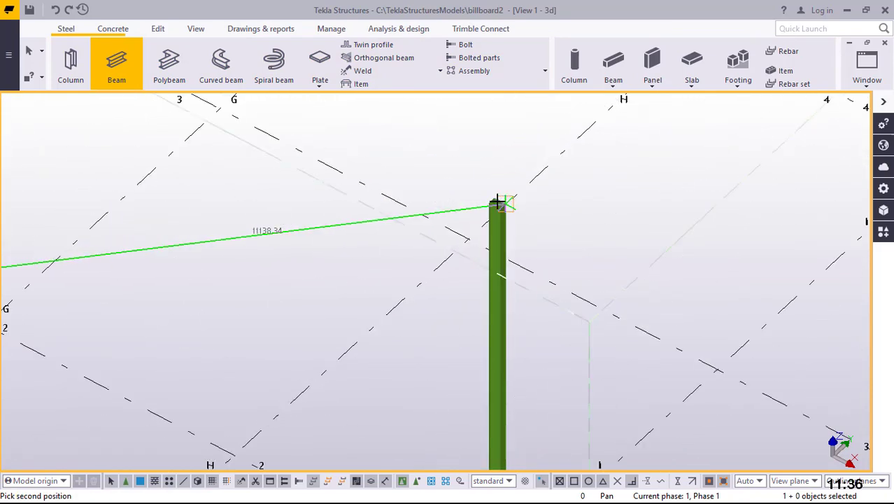
{"action": "scroll", "coordinate": [460, 201], "scroll_direction": "up", "scroll_amount": 5}
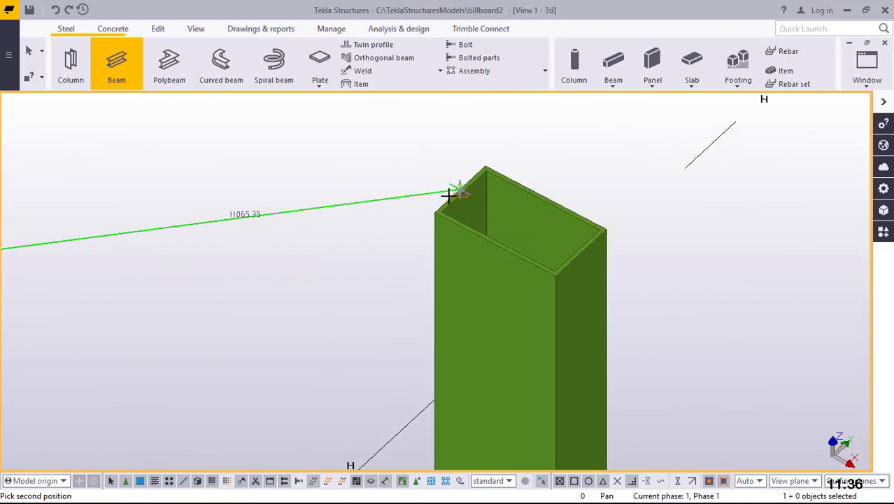
{"action": "key", "text": "Escape"}
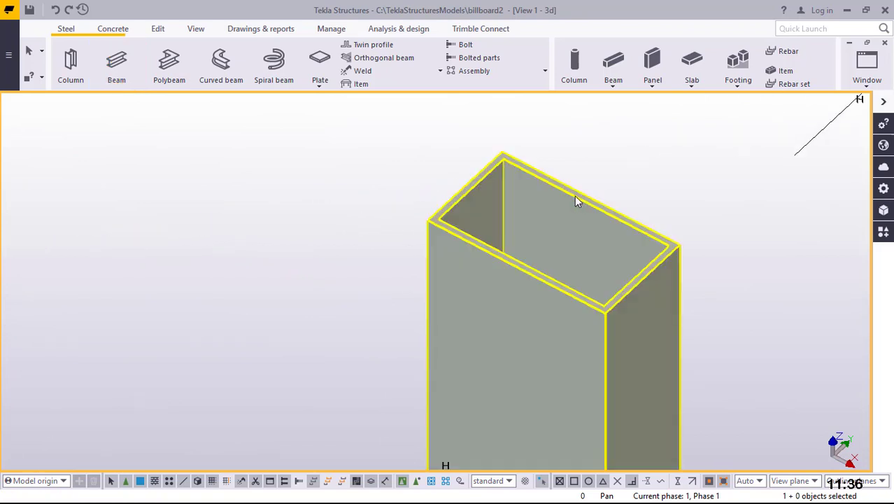
- Change the column's rotation setting so its long side runs parallel to the lettered grid lines, and apply the change
{"action": "double_click", "coordinate": [574, 196]}
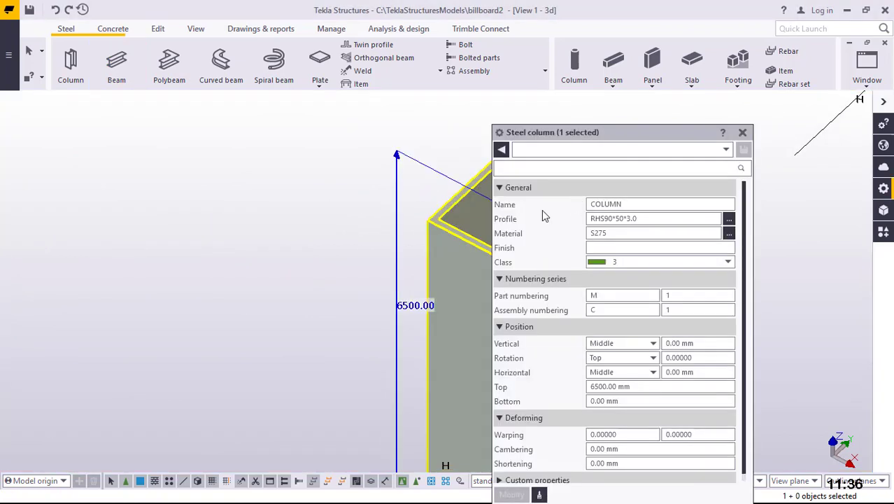
{"action": "key", "text": "ctrl+Left"}
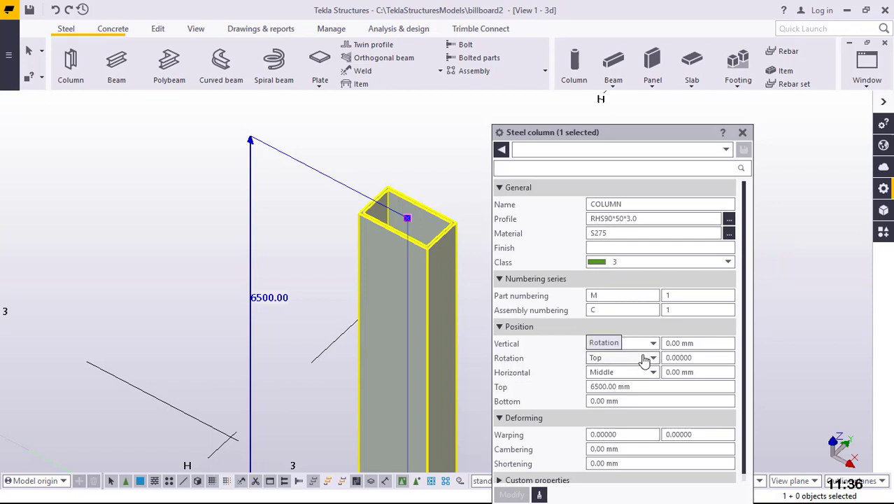
{"action": "left_click", "coordinate": [644, 360]}
{"action": "left_click", "coordinate": [609, 379]}
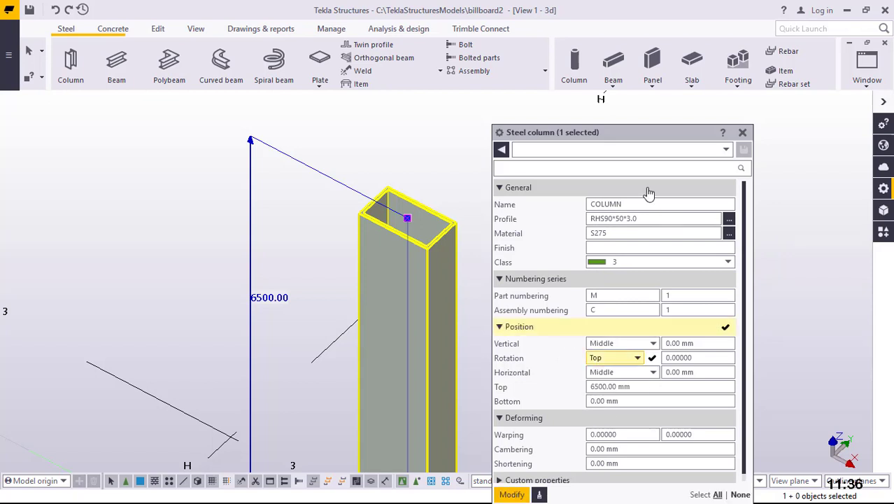
{"action": "left_click", "coordinate": [512, 495]}
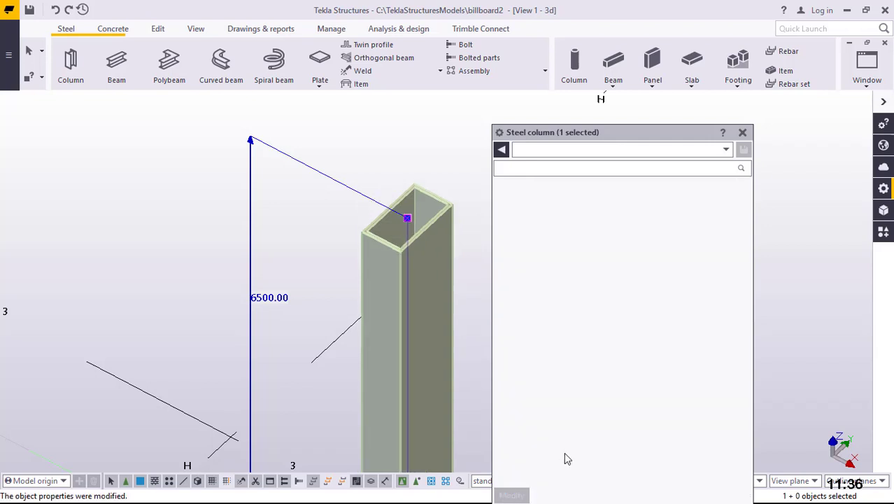
{"action": "left_click", "coordinate": [742, 132]}
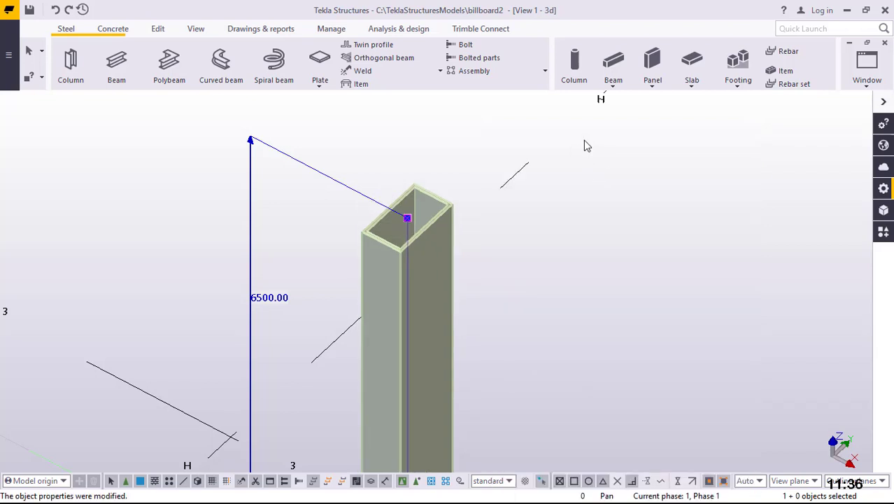
{"action": "left_click", "coordinate": [131, 74]}
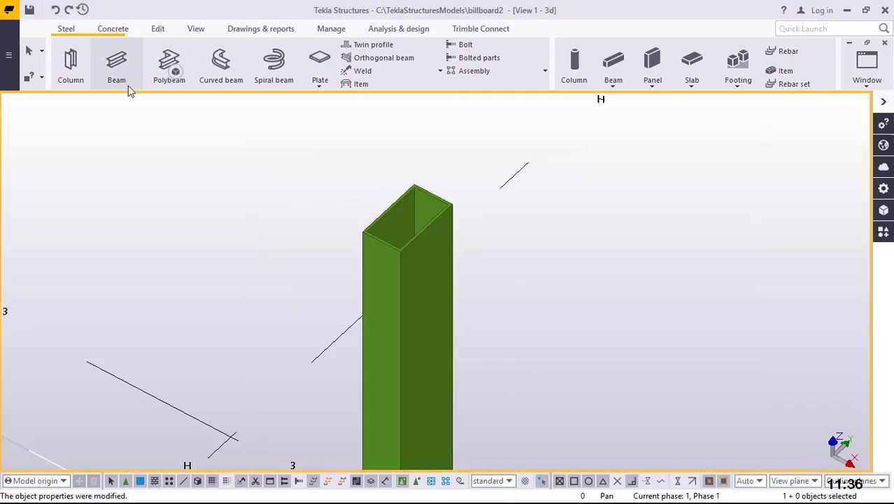
{"action": "middle_click_drag", "start_coordinate": [617, 197], "coordinate": [475, 182], "text": "ctrl"}
{"action": "scroll", "coordinate": [476, 182], "scroll_direction": "down", "scroll_amount": 2}
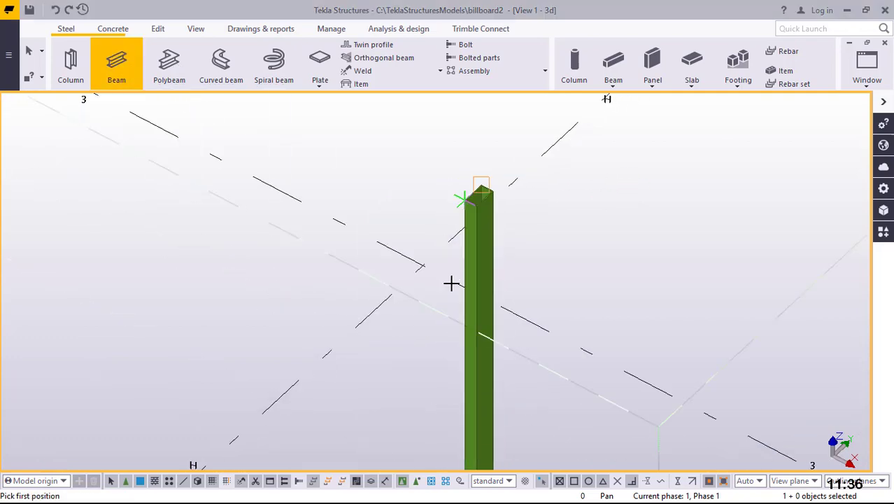
{"action": "scroll", "coordinate": [450, 238], "scroll_direction": "down", "scroll_amount": 5}
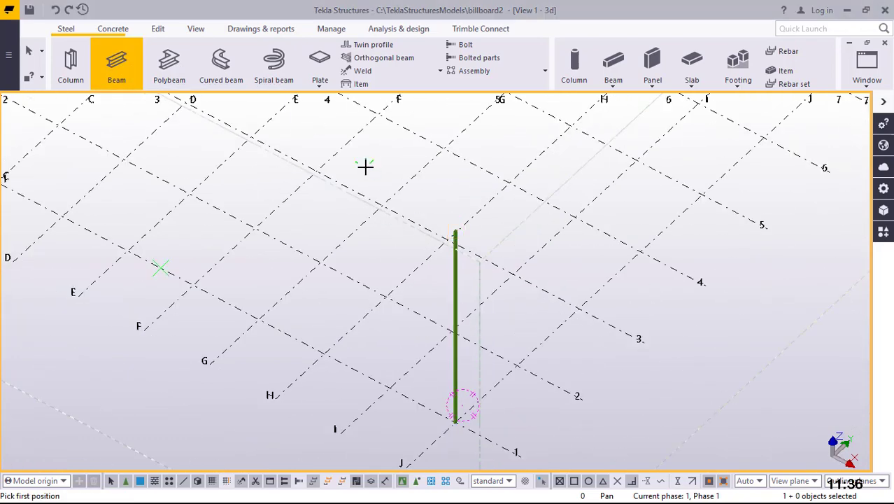
{"action": "right_click", "coordinate": [365, 166]}
{"action": "left_click", "coordinate": [391, 174]}
- Measure the distance between grid lines J and F again alongside grid line 1
{"action": "left_click", "coordinate": [158, 29]}
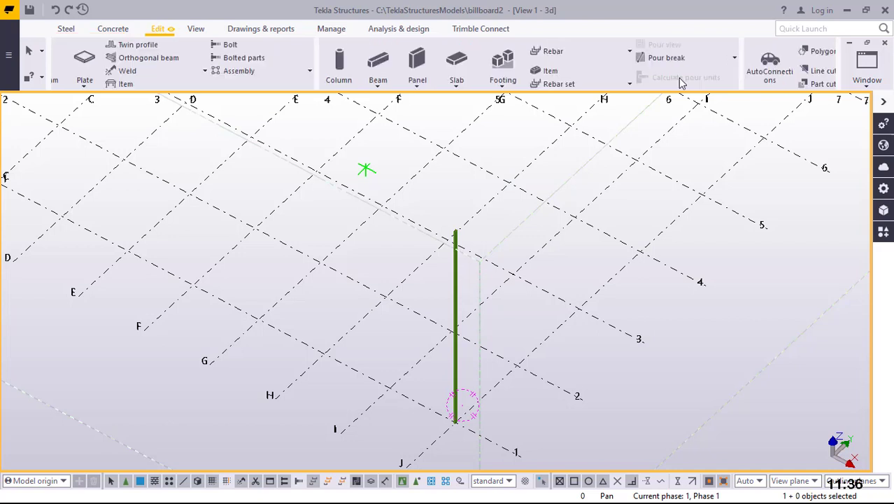
{"action": "left_click", "coordinate": [553, 83]}
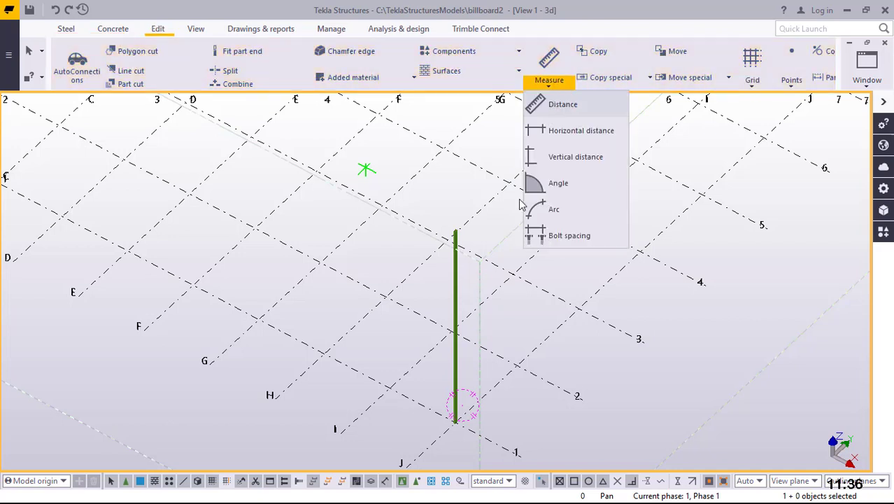
{"action": "left_click", "coordinate": [159, 314]}
{"action": "left_click", "coordinate": [162, 314]}
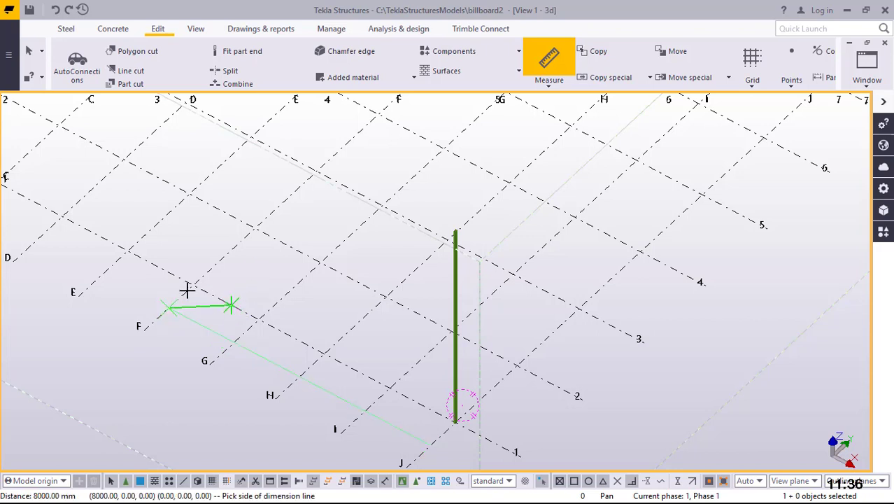
{"action": "right_click", "coordinate": [249, 262]}
{"action": "left_click", "coordinate": [273, 272]}
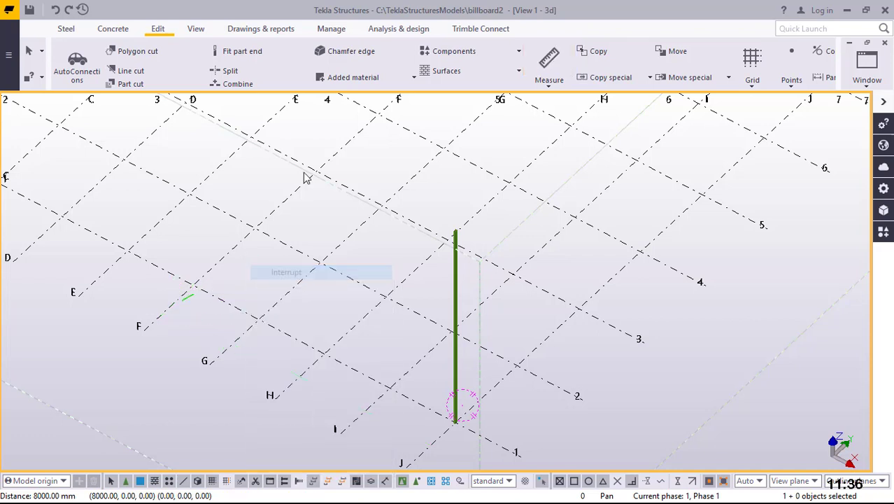
- Create a steel beam from the midpoint between F and G on grid line 1 to the middle of the column's top edge
{"action": "left_click", "coordinate": [67, 29]}
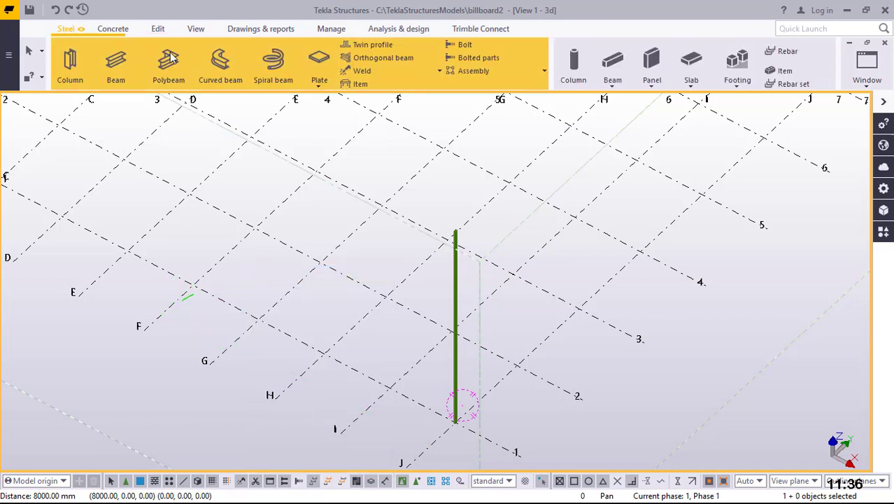
{"action": "left_click", "coordinate": [114, 70]}
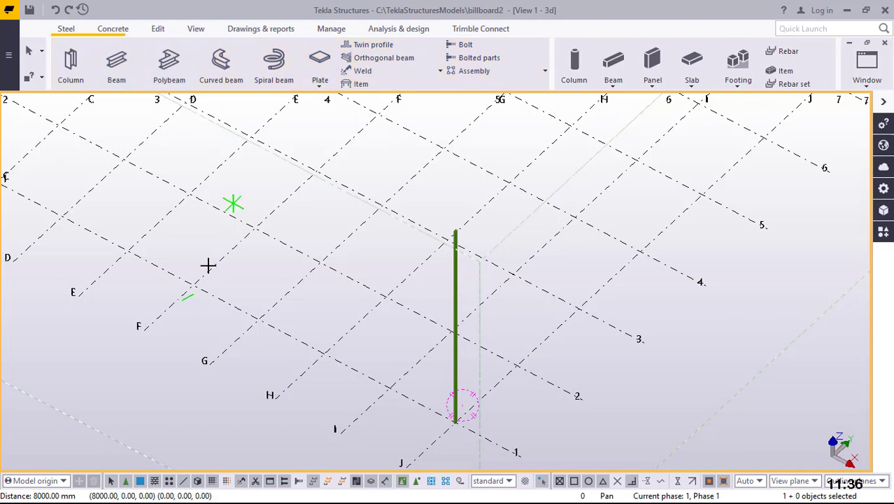
{"action": "left_click", "coordinate": [223, 301]}
{"action": "scroll", "coordinate": [457, 225], "scroll_direction": "up", "scroll_amount": 5}
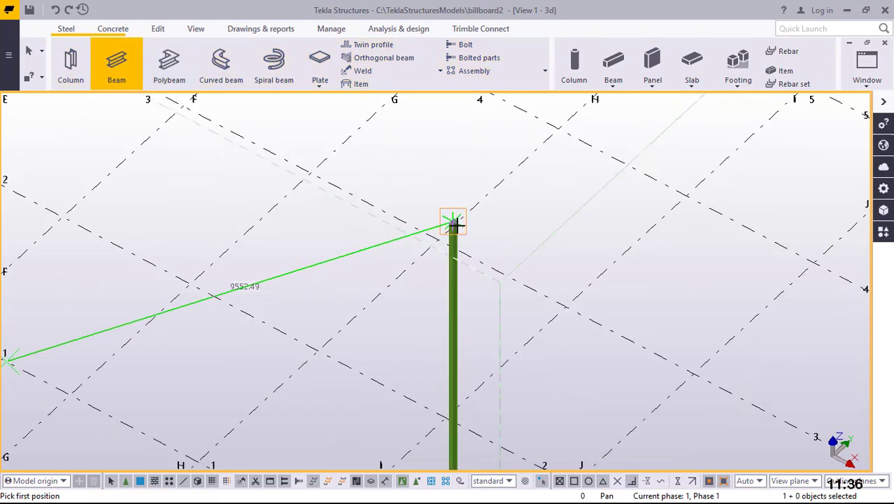
{"action": "scroll", "coordinate": [457, 225], "scroll_direction": "up", "scroll_amount": 6}
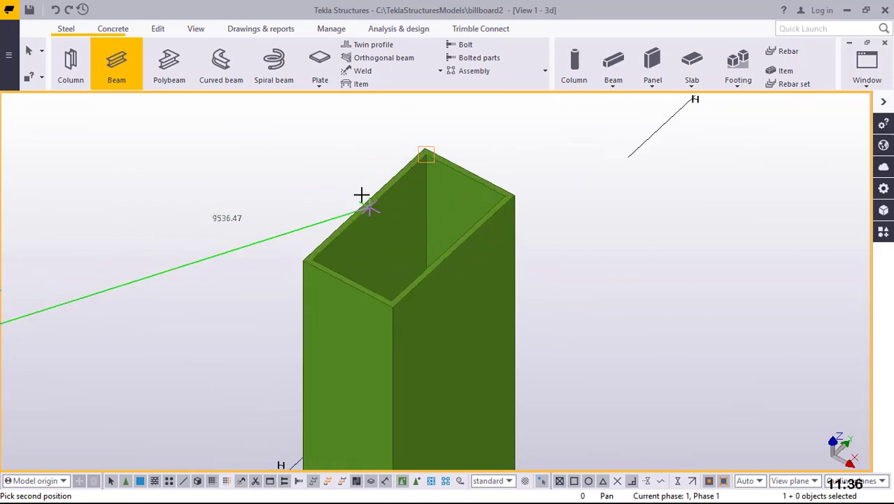
{"action": "scroll", "coordinate": [358, 203], "scroll_direction": "up", "scroll_amount": 3}
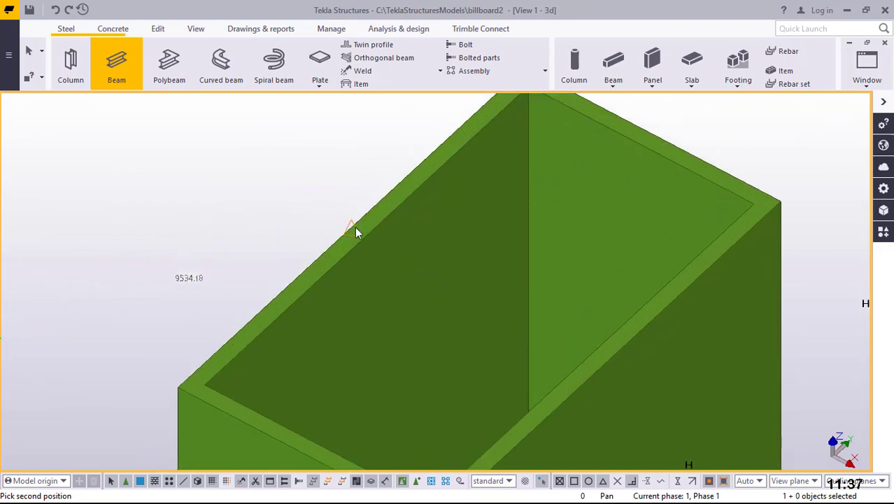
{"action": "scroll", "coordinate": [363, 212], "scroll_direction": "up", "scroll_amount": 3}
{"action": "right_click", "coordinate": [316, 184]}
{"action": "left_click", "coordinate": [354, 193]}
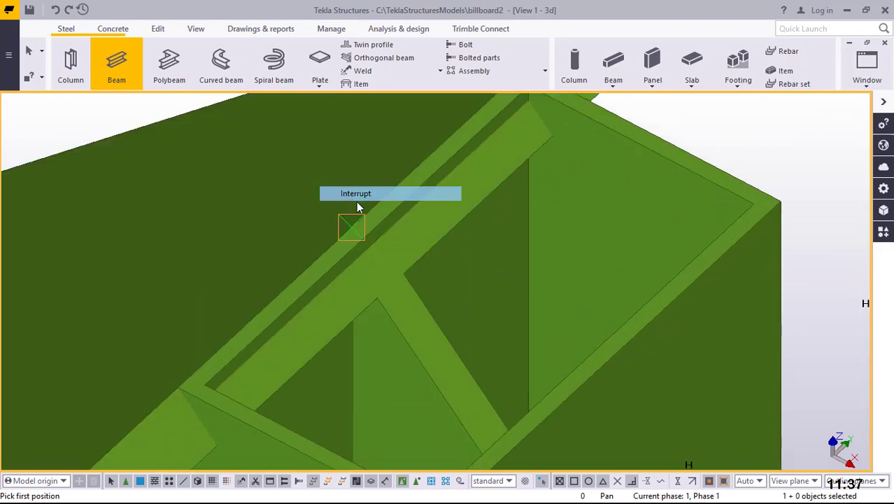
- Change the sloping brace beam's profile to the rectangular hollow section RHS90*50*3.0 and apply it to the beam
{"action": "scroll", "coordinate": [488, 221], "scroll_direction": "down", "scroll_amount": 3}
{"action": "scroll", "coordinate": [488, 221], "scroll_direction": "down", "scroll_amount": 8}
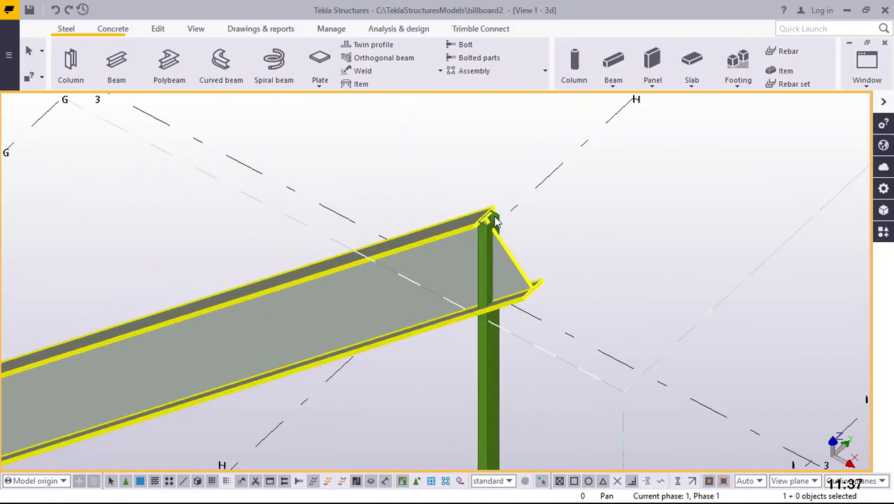
{"action": "scroll", "coordinate": [550, 215], "scroll_direction": "down", "scroll_amount": 4}
{"action": "left_click", "coordinate": [520, 224]}
{"action": "scroll", "coordinate": [517, 225], "scroll_direction": "up", "scroll_amount": 4}
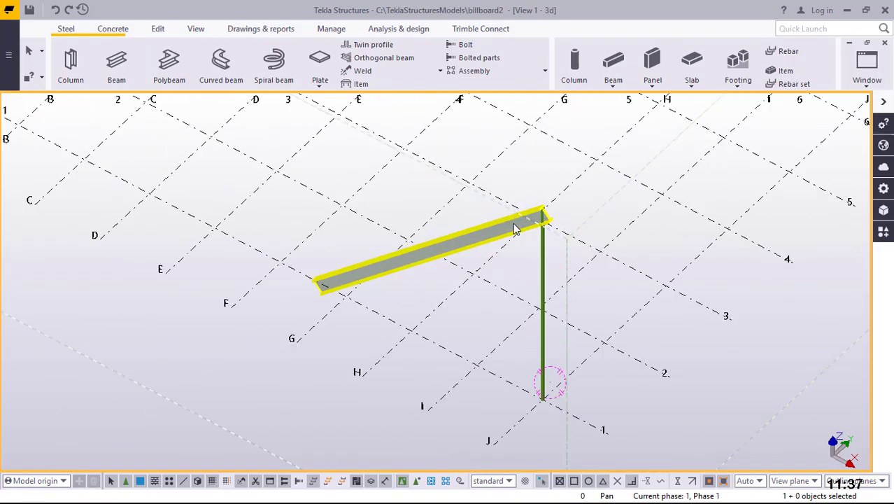
{"action": "scroll", "coordinate": [513, 225], "scroll_direction": "up", "scroll_amount": 4}
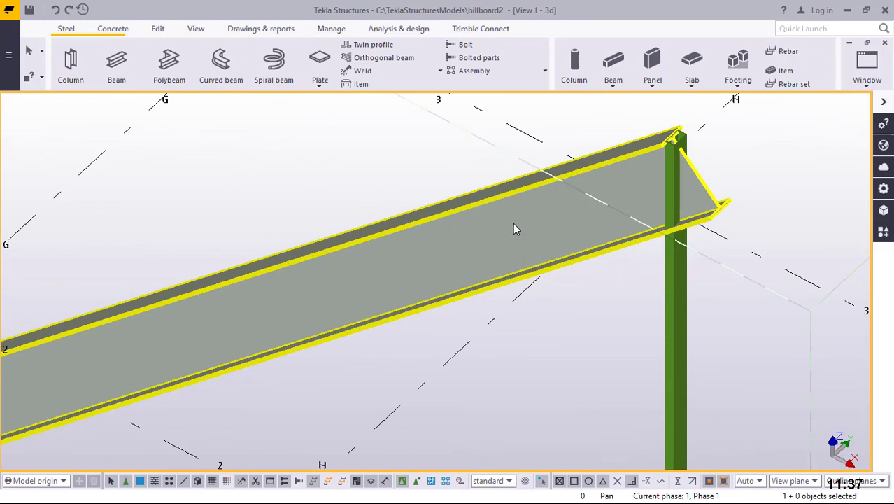
{"action": "double_click", "coordinate": [514, 226]}
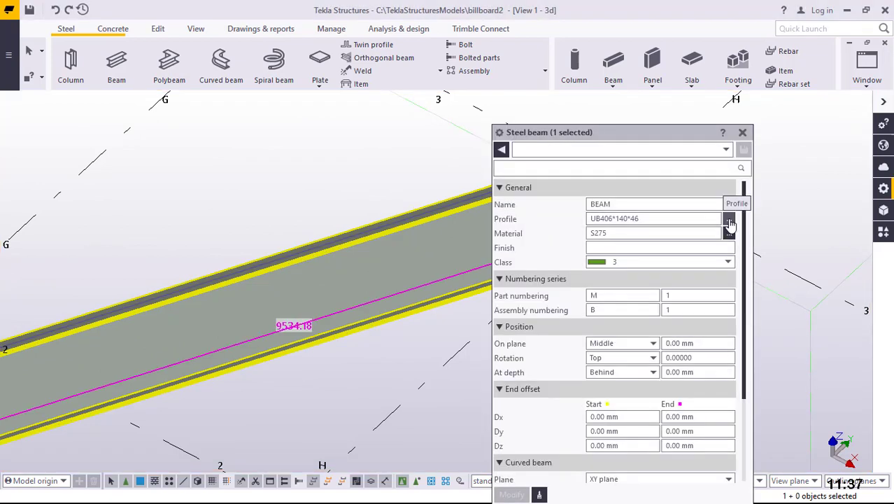
{"action": "left_click", "coordinate": [728, 219]}
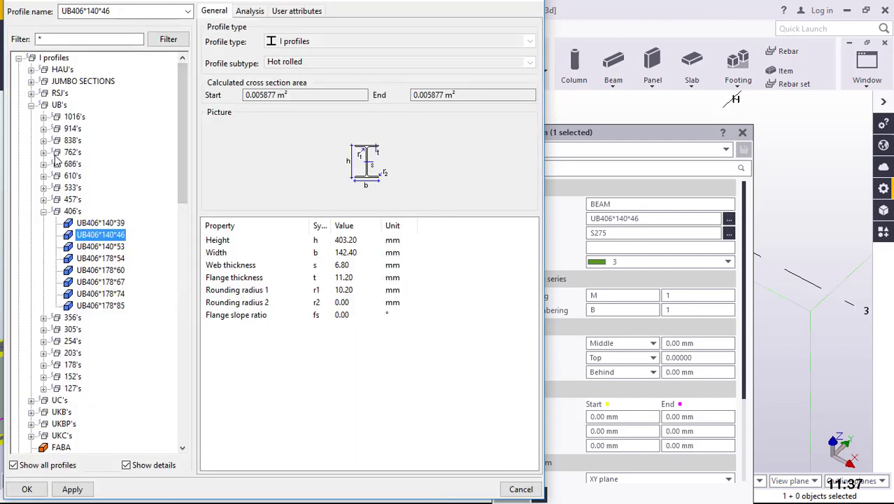
{"action": "left_click", "coordinate": [31, 105]}
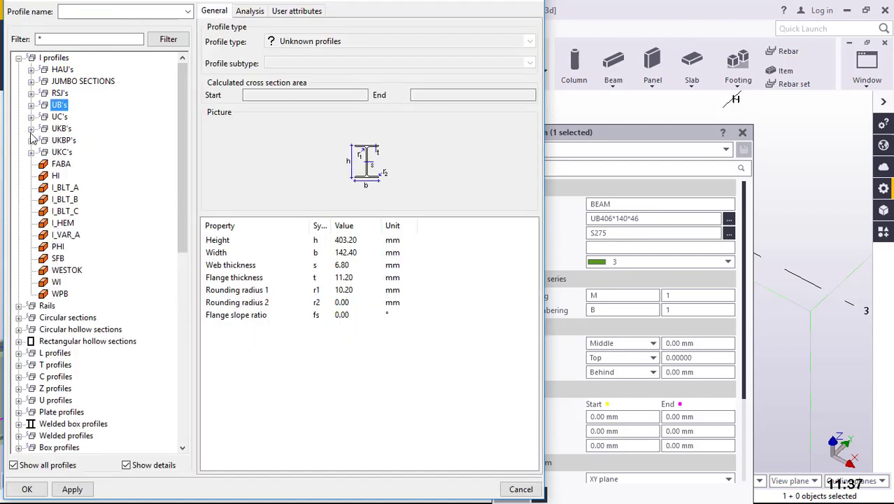
{"action": "left_click", "coordinate": [19, 342]}
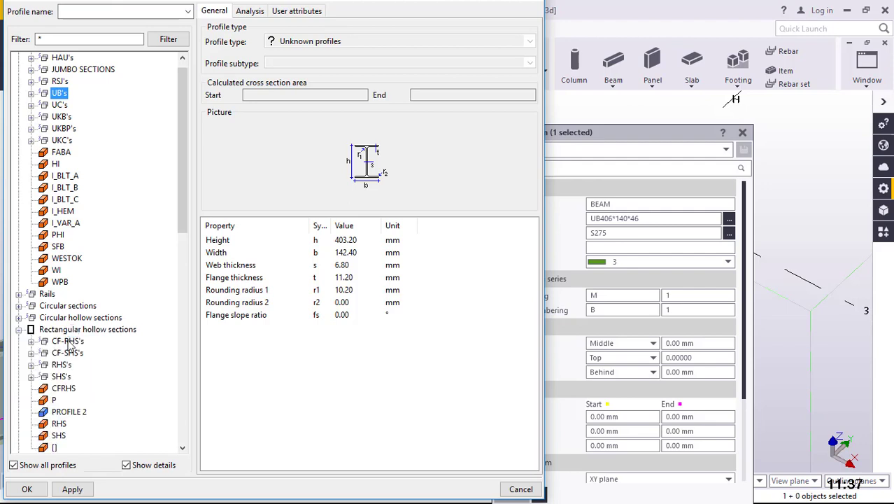
{"action": "left_click", "coordinate": [30, 366]}
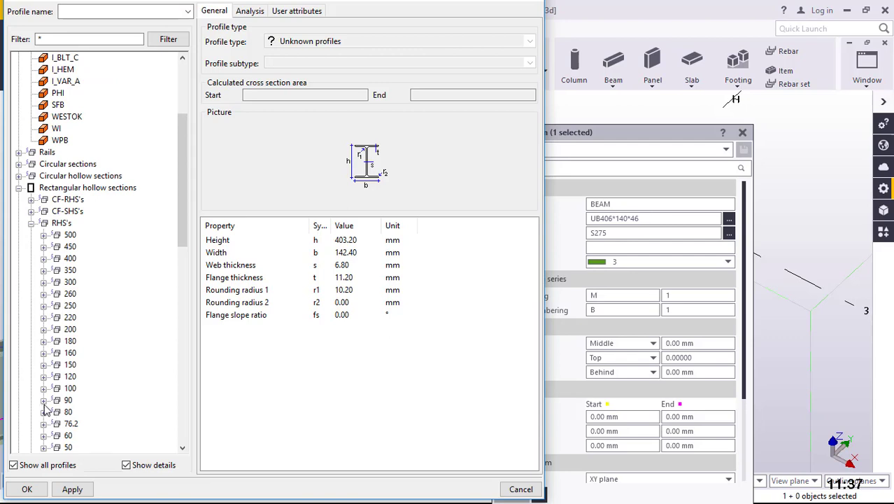
{"action": "left_click", "coordinate": [44, 401]}
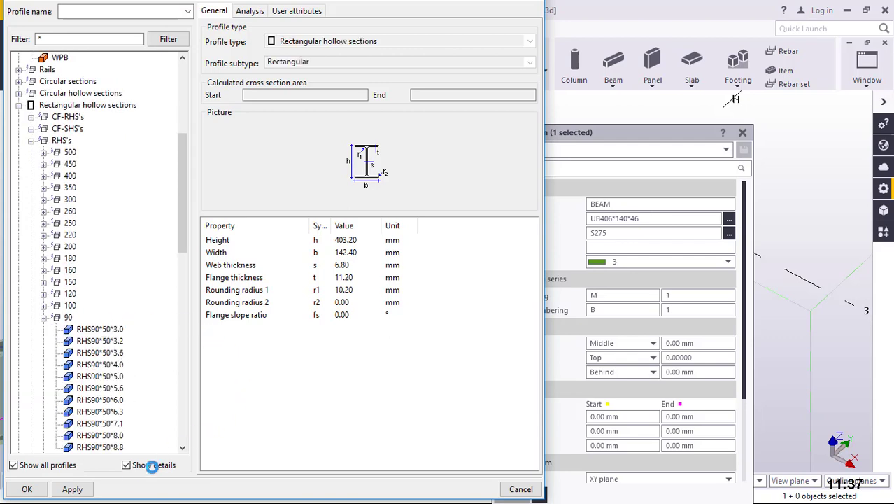
{"action": "left_click", "coordinate": [71, 488]}
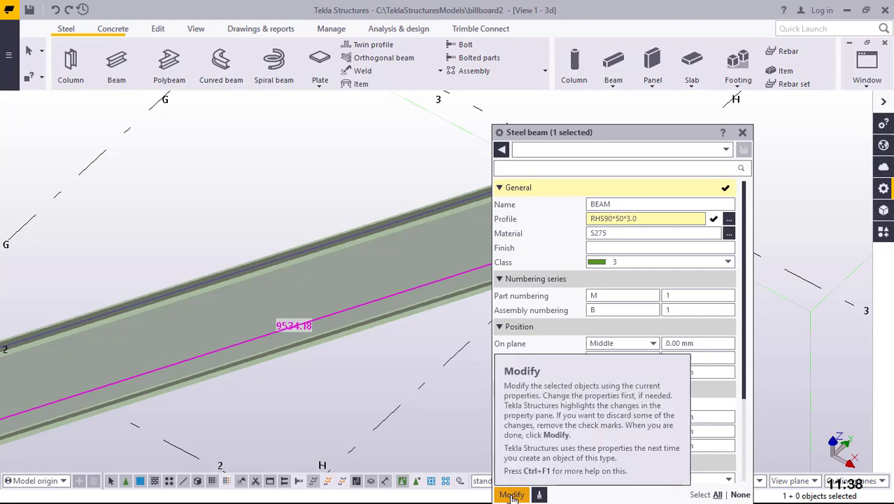
{"action": "left_click", "coordinate": [511, 495]}
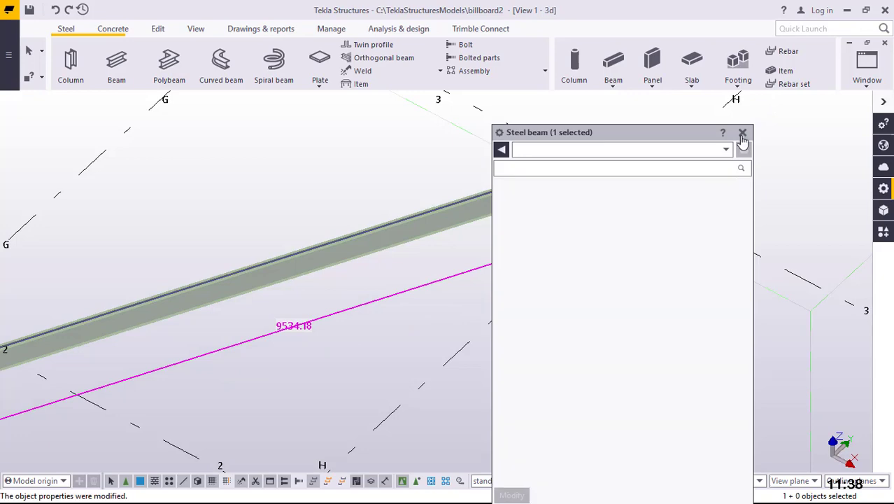
{"action": "left_click", "coordinate": [742, 134]}
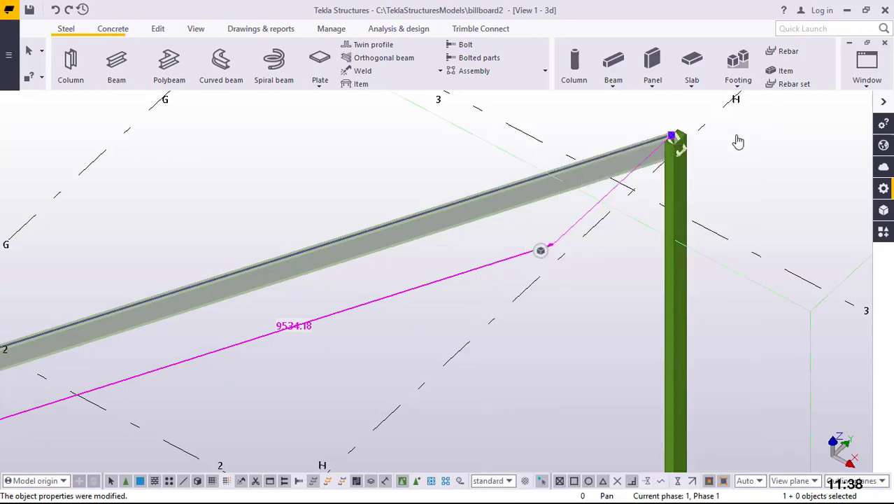
- Examine the joint between the brace and the column top by rotating the model with the mouse to face the front
{"action": "left_click", "coordinate": [686, 142]}
{"action": "scroll", "coordinate": [682, 140], "scroll_direction": "up", "scroll_amount": 8}
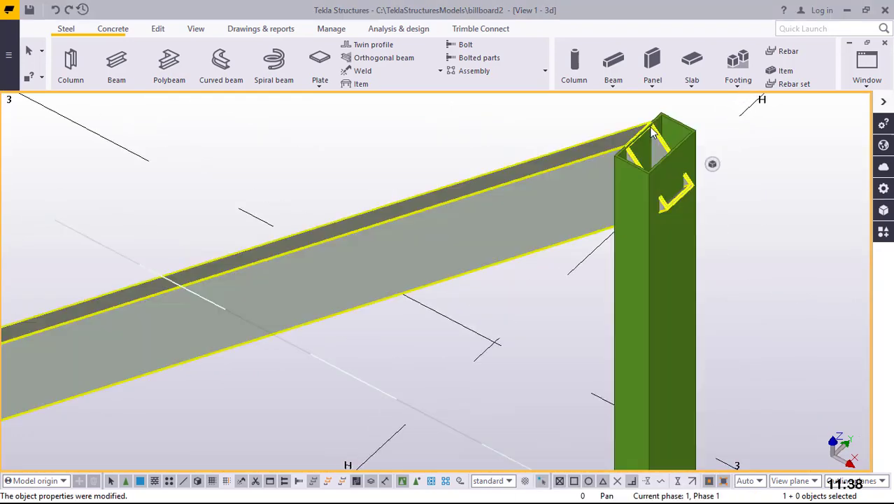
{"action": "scroll", "coordinate": [651, 133], "scroll_direction": "up", "scroll_amount": 2}
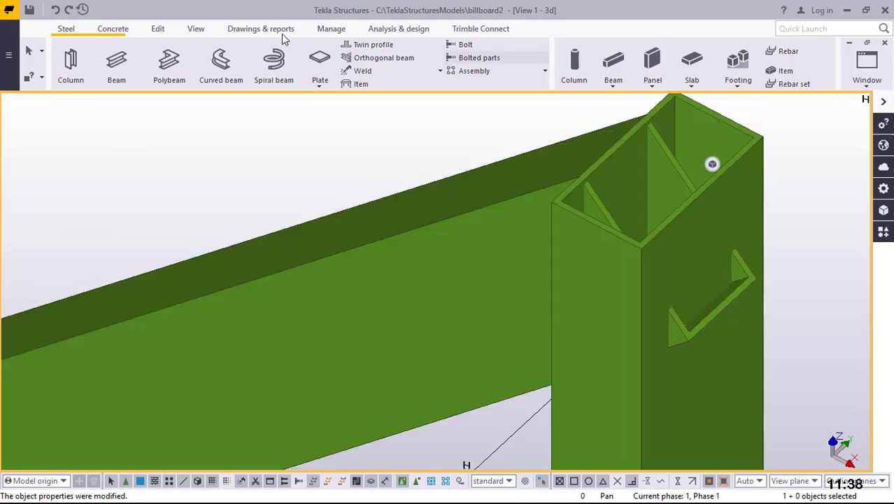
{"action": "left_click", "coordinate": [198, 31]}
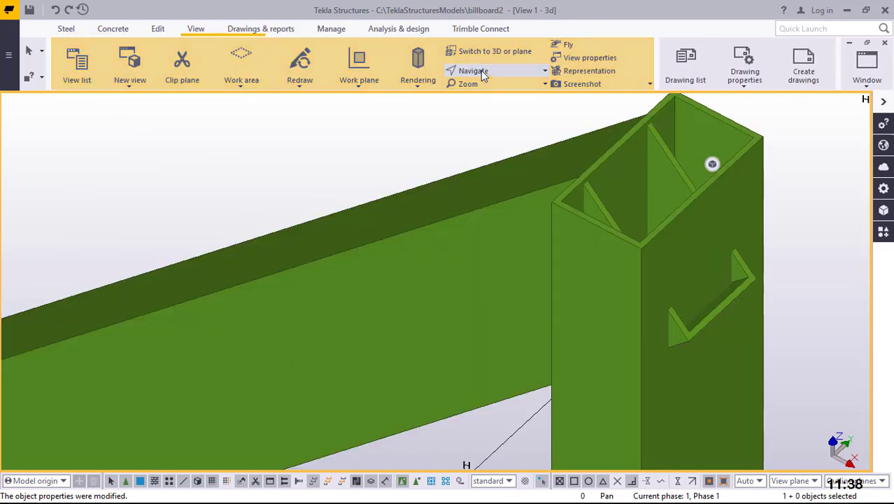
{"action": "left_click", "coordinate": [481, 73]}
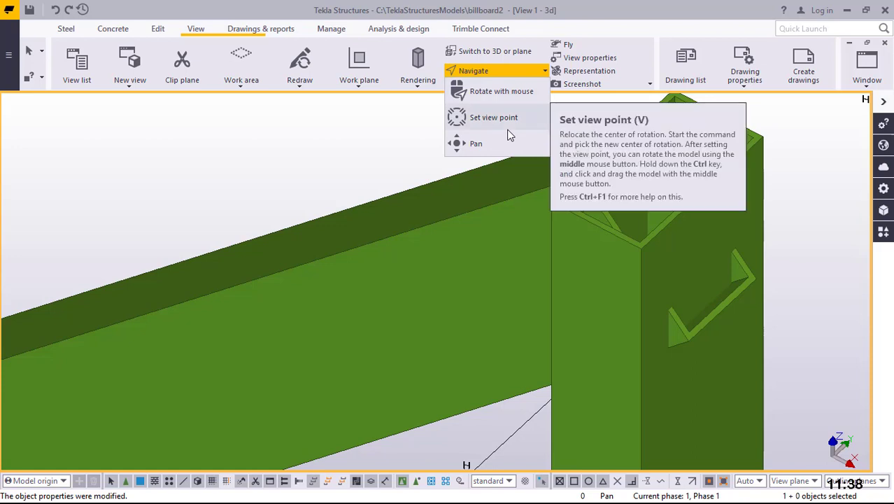
{"action": "left_click", "coordinate": [502, 93]}
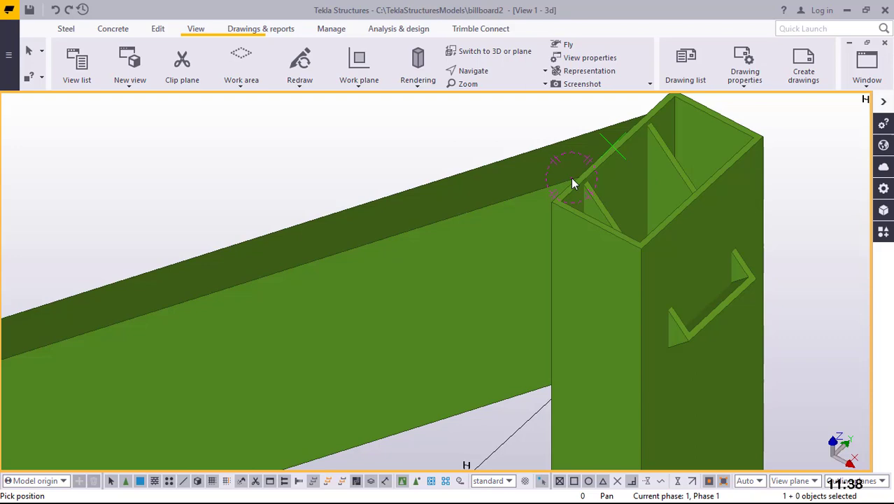
{"action": "middle_click_drag", "start_coordinate": [573, 177], "coordinate": [691, 156], "text": "ctrl"}
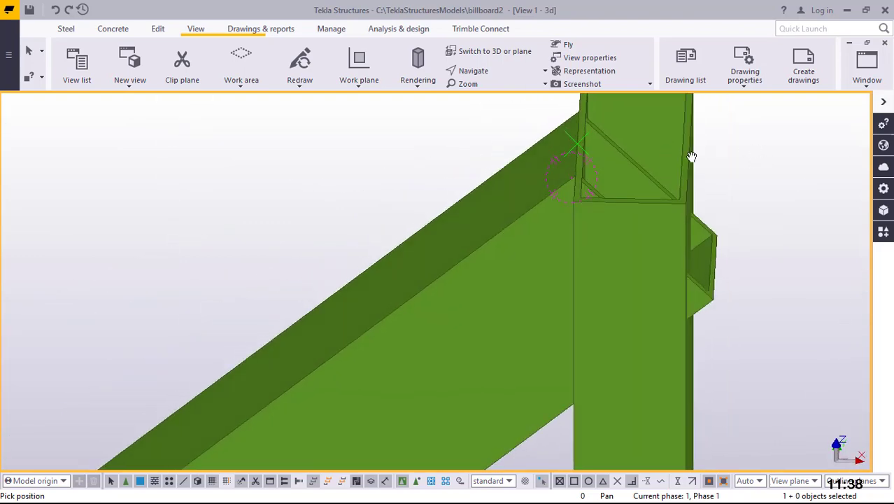
{"action": "right_click", "coordinate": [763, 158]}
{"action": "left_click", "coordinate": [777, 164]}
- Inspect the brace along its full length, from its foot between F and G on grid line 1 to the column top
{"action": "scroll", "coordinate": [610, 167], "scroll_direction": "down", "scroll_amount": 5}
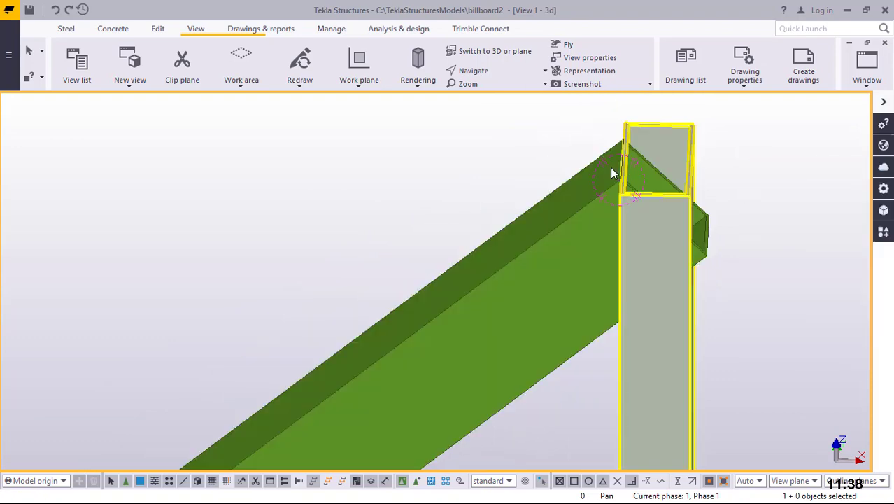
{"action": "scroll", "coordinate": [612, 168], "scroll_direction": "down", "scroll_amount": 5}
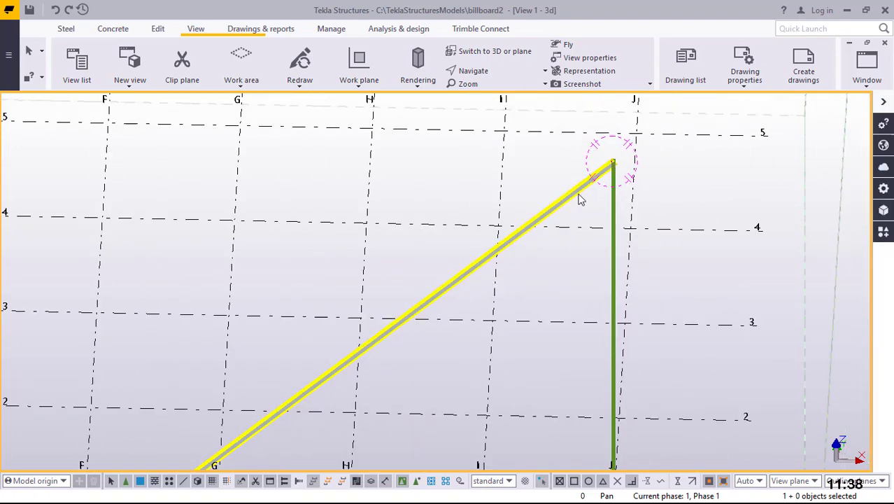
{"action": "scroll", "coordinate": [396, 205], "scroll_direction": "down", "scroll_amount": 2}
{"action": "scroll", "coordinate": [289, 361], "scroll_direction": "down", "scroll_amount": 2}
{"action": "scroll", "coordinate": [256, 368], "scroll_direction": "up", "scroll_amount": 6}
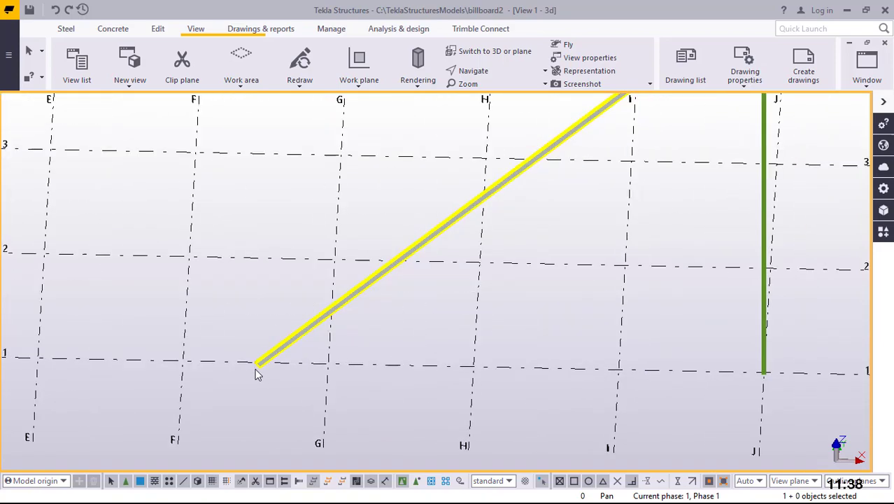
{"action": "scroll", "coordinate": [269, 355], "scroll_direction": "up", "scroll_amount": 2}
{"action": "scroll", "coordinate": [253, 361], "scroll_direction": "down", "scroll_amount": 4}
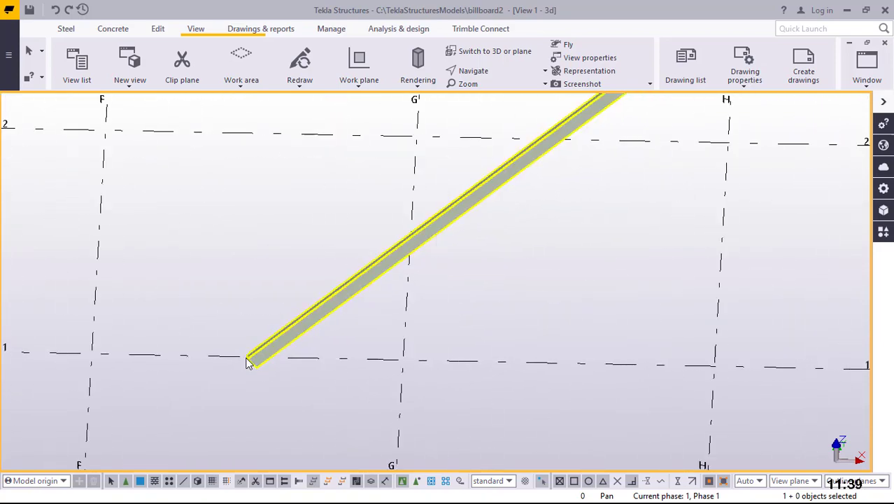
{"action": "scroll", "coordinate": [259, 355], "scroll_direction": "down", "scroll_amount": 3}
{"action": "scroll", "coordinate": [423, 216], "scroll_direction": "down", "scroll_amount": 1}
{"action": "scroll", "coordinate": [463, 194], "scroll_direction": "up", "scroll_amount": 6}
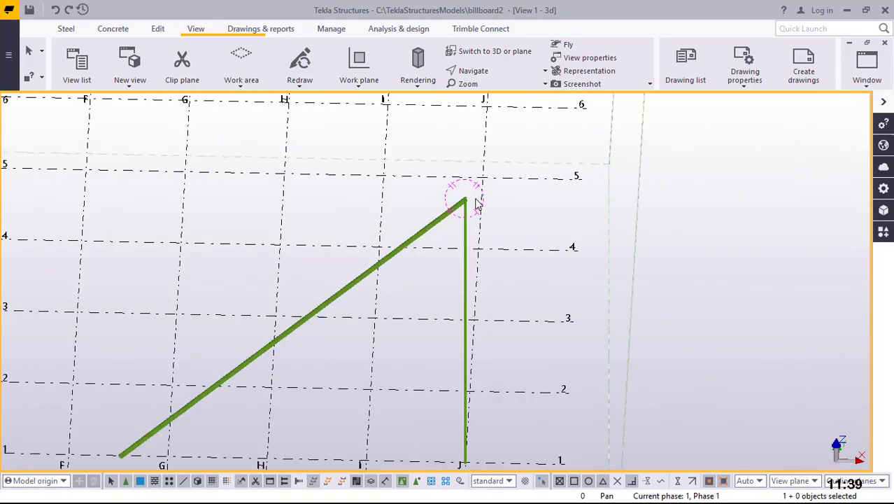
{"action": "scroll", "coordinate": [460, 202], "scroll_direction": "up", "scroll_amount": 8}
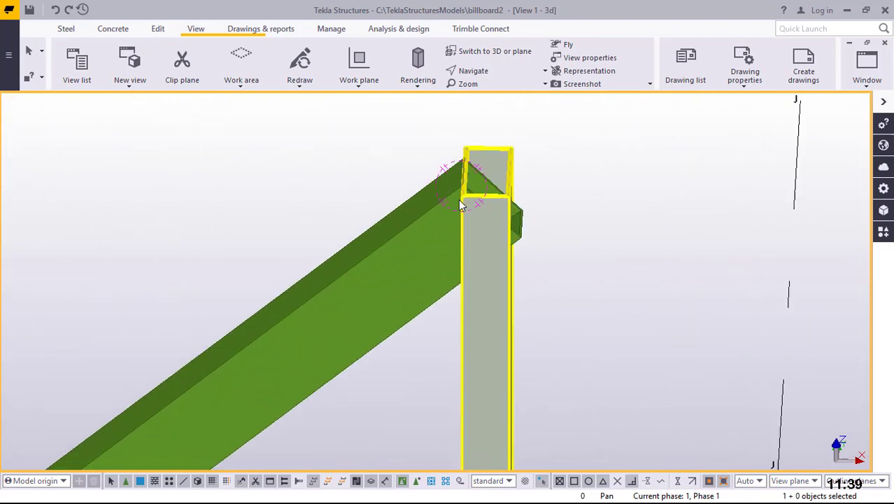
- Search the applications and components for "WELD" and choose the Stanchion weld (85) connection
{"action": "left_click", "coordinate": [884, 238]}
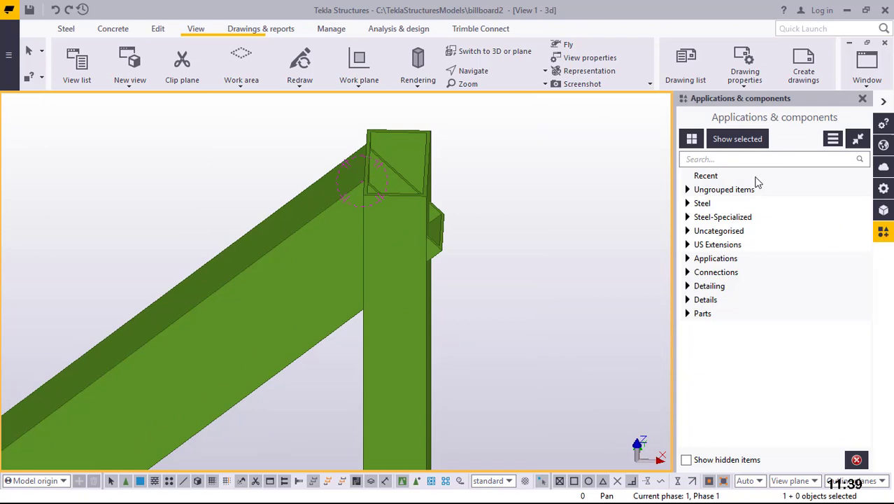
{"action": "left_click", "coordinate": [724, 160]}
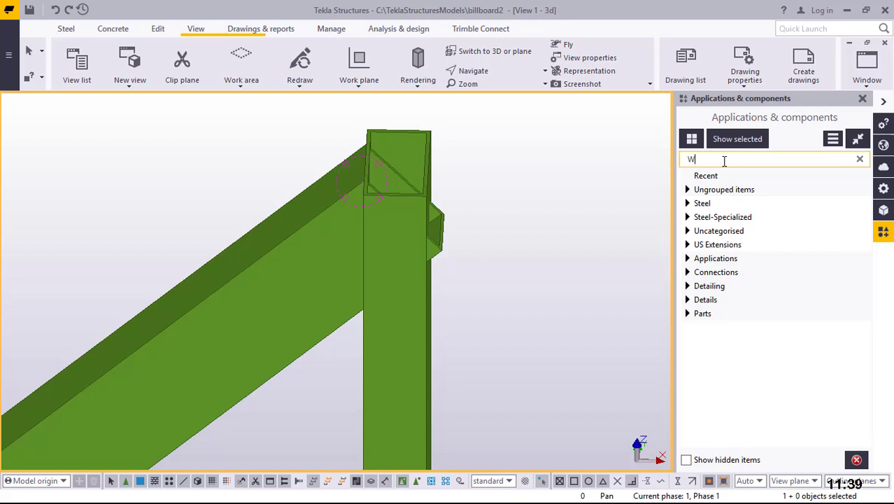
{"action": "type", "text": "WELD"}
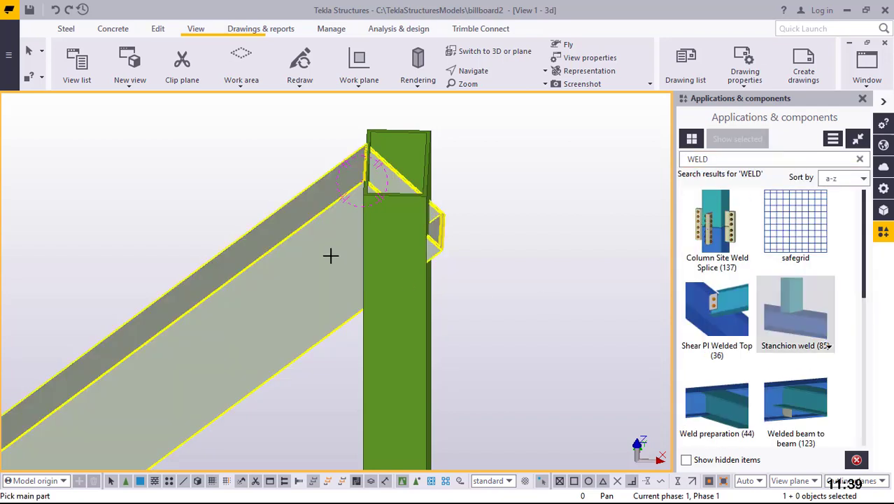
- Try the Stanchion weld with the brace as main part and the column as secondary part, and undo it
{"action": "left_click", "coordinate": [400, 284]}
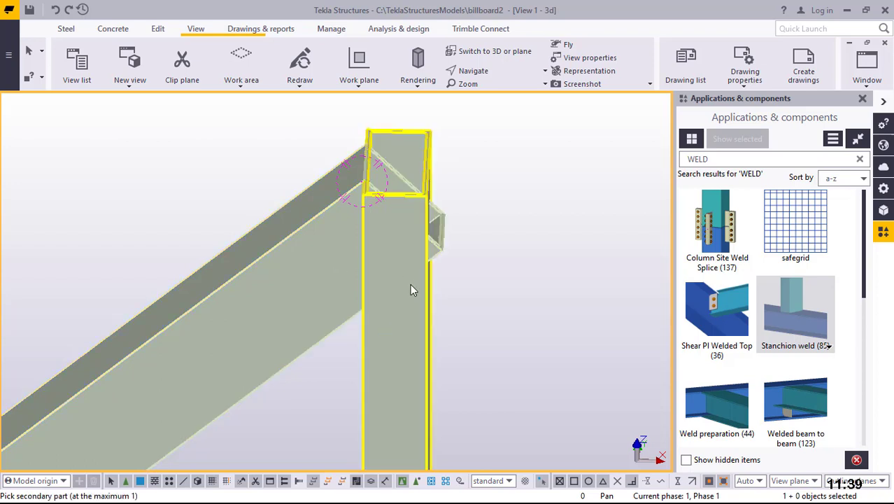
{"action": "left_click", "coordinate": [410, 283]}
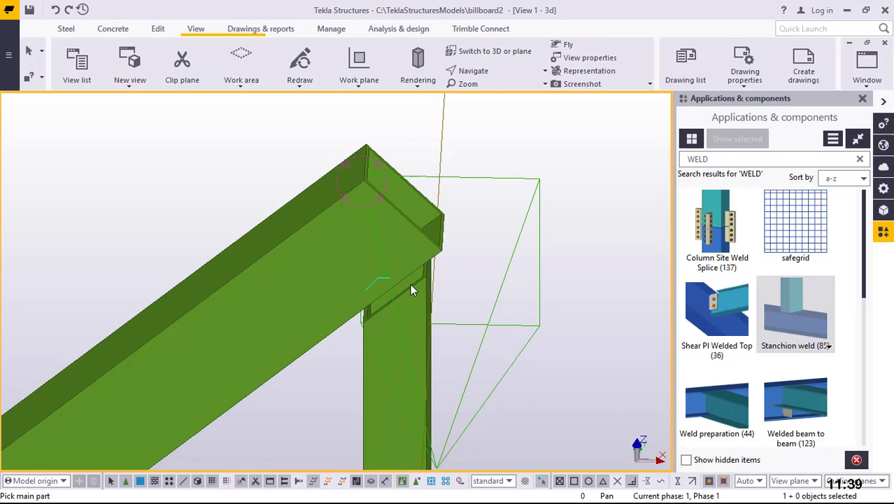
{"action": "left_click", "coordinate": [55, 11]}
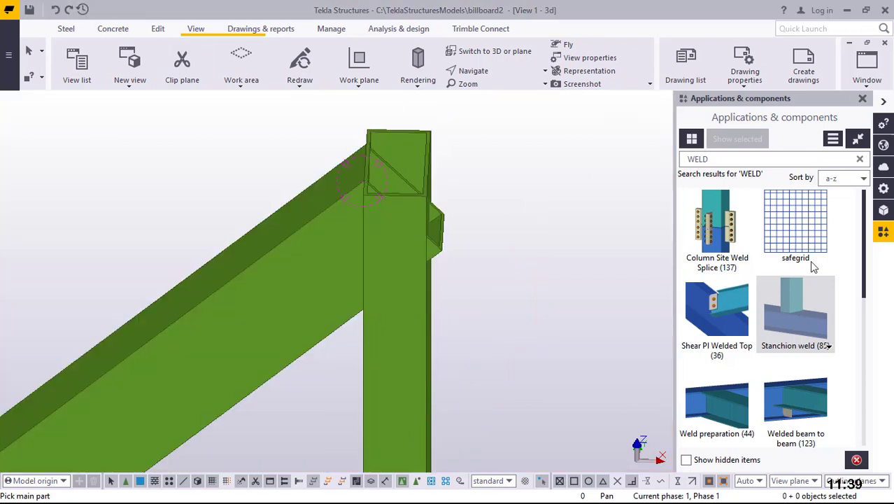
- Connect the brace to the column with Stanchion weld (85), using the column as main part and the brace as secondary part
{"action": "left_click", "coordinate": [375, 329]}
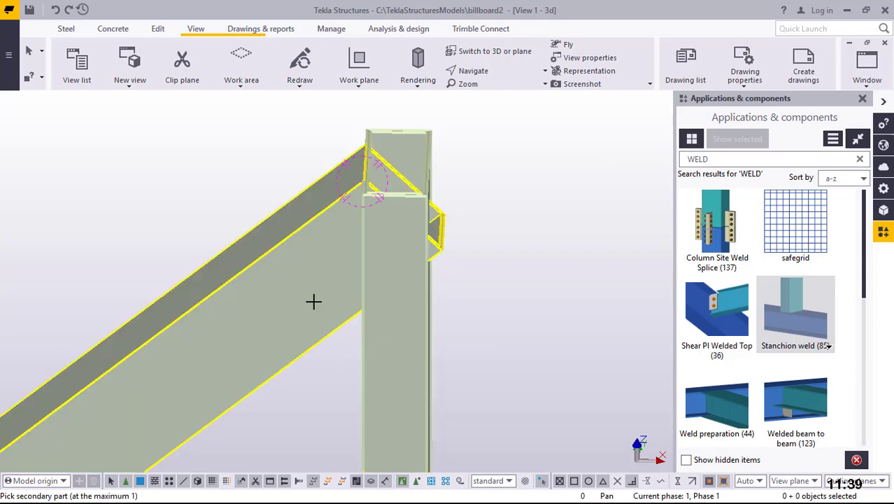
{"action": "left_click", "coordinate": [313, 302]}
{"action": "right_click", "coordinate": [545, 168]}
{"action": "left_click", "coordinate": [590, 174]}
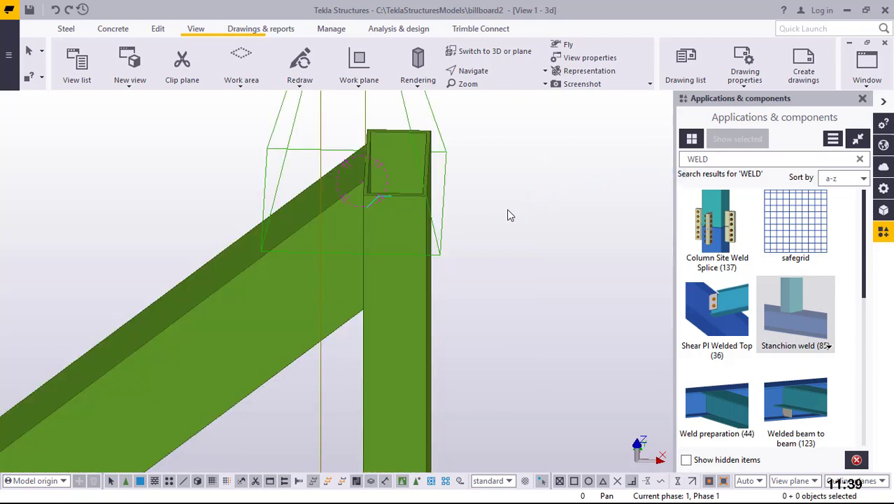
- Redraw the 3D view to clear the temporary lines around the welded joint at the column top
{"action": "middle_click_drag", "start_coordinate": [383, 232], "coordinate": [473, 223], "text": "ctrl"}
{"action": "right_click", "coordinate": [570, 156]}
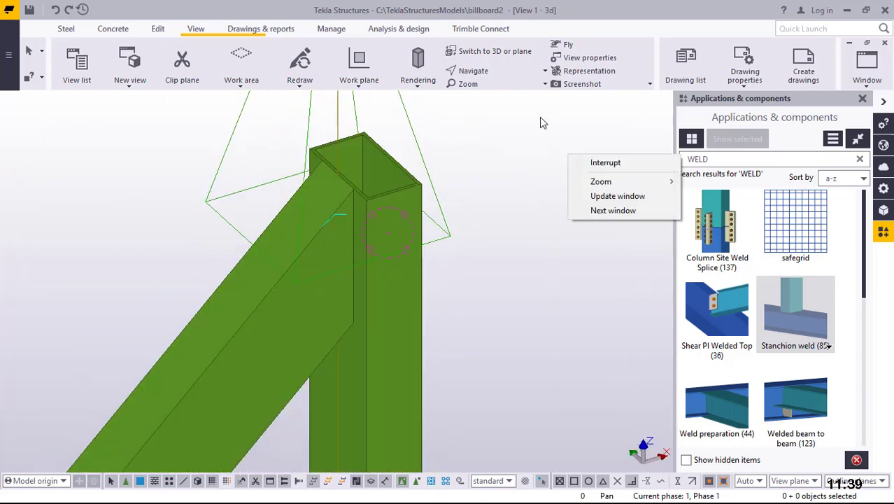
{"action": "left_click", "coordinate": [526, 120]}
{"action": "right_click", "coordinate": [511, 123]}
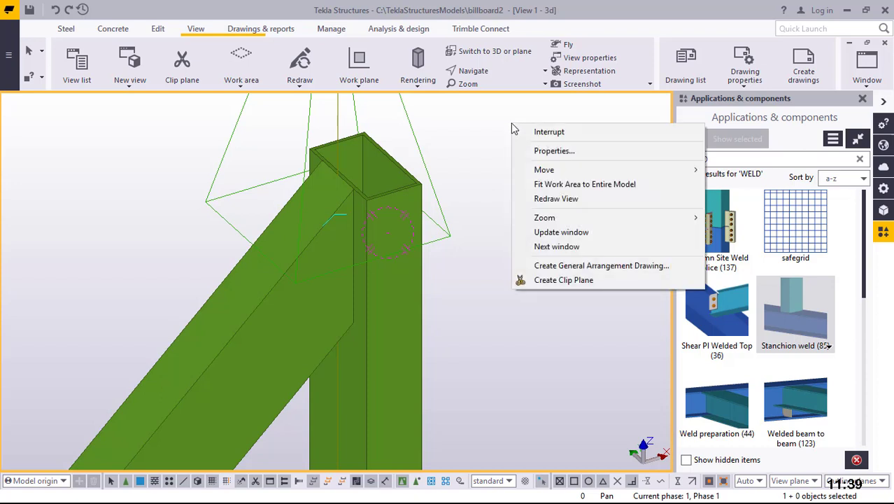
{"action": "left_click", "coordinate": [556, 201]}
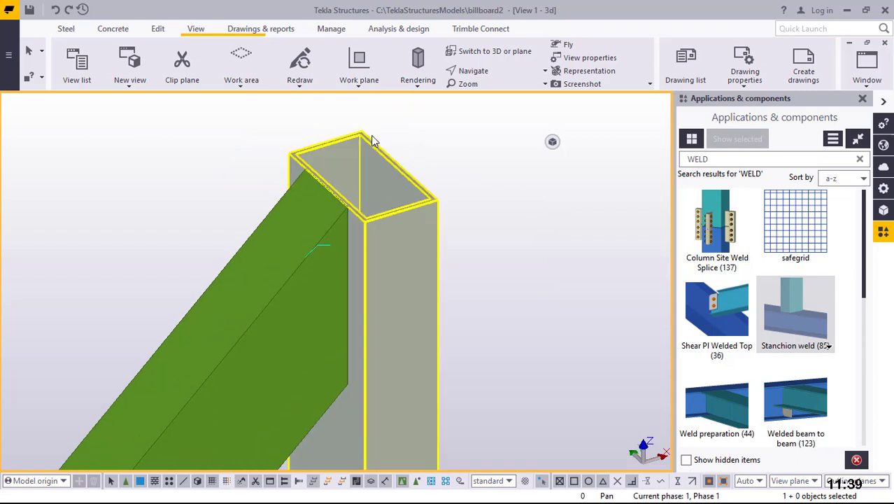
- Model a 2000 mm horizontal steel beam from the inner edge of the column's top face out over the brace side
{"action": "scroll", "coordinate": [371, 140], "scroll_direction": "up", "scroll_amount": 2}
{"action": "scroll", "coordinate": [371, 140], "scroll_direction": "up", "scroll_amount": 1}
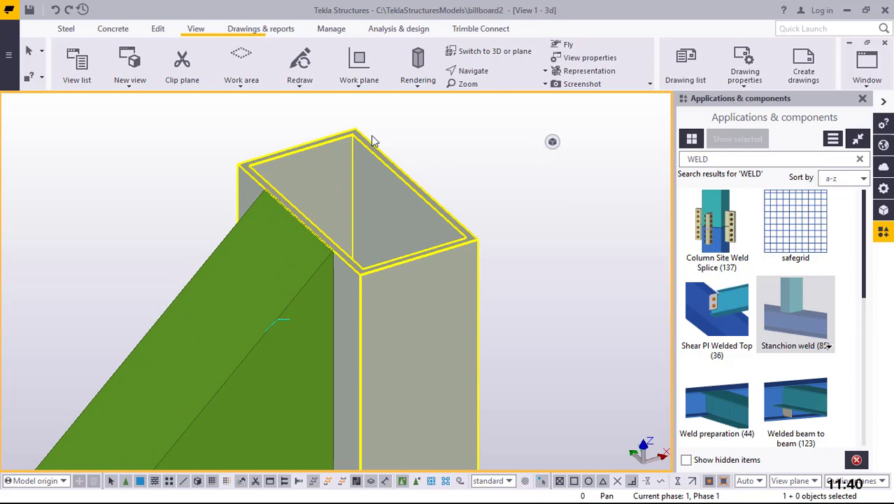
{"action": "scroll", "coordinate": [370, 182], "scroll_direction": "down", "scroll_amount": 2}
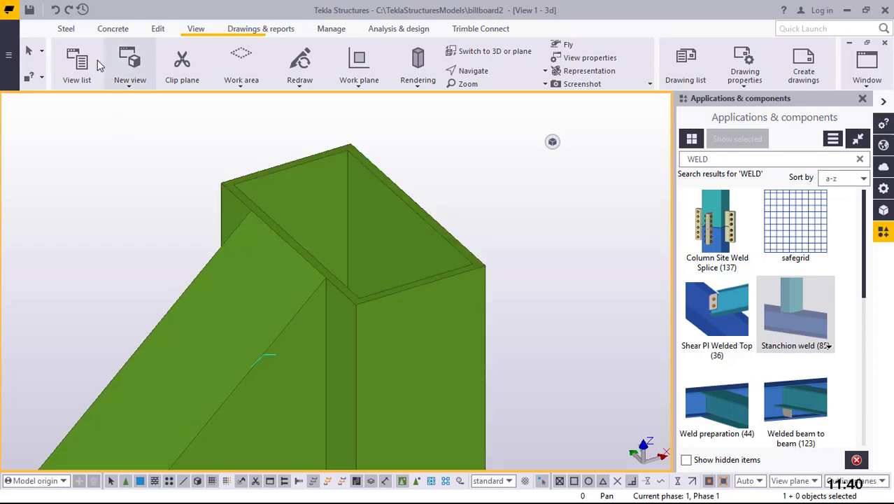
{"action": "scroll", "coordinate": [70, 32], "scroll_direction": "up", "scroll_amount": 3}
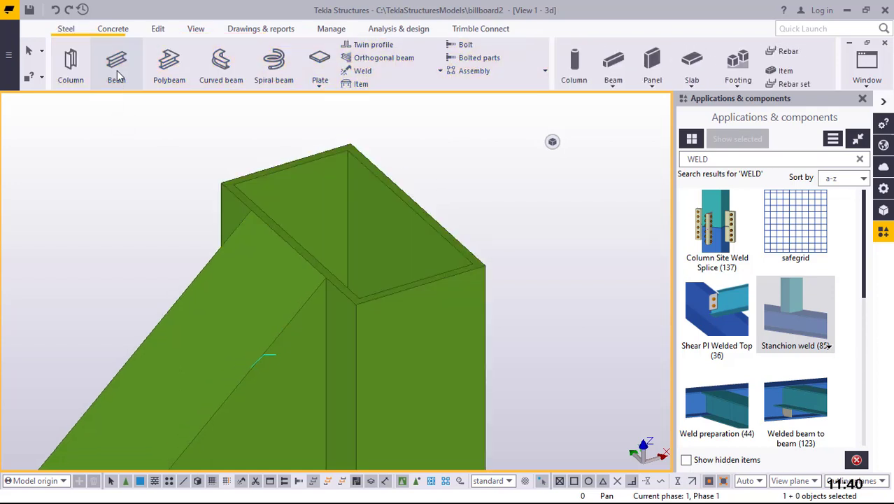
{"action": "left_click", "coordinate": [118, 74]}
{"action": "scroll", "coordinate": [414, 199], "scroll_direction": "up", "scroll_amount": 3}
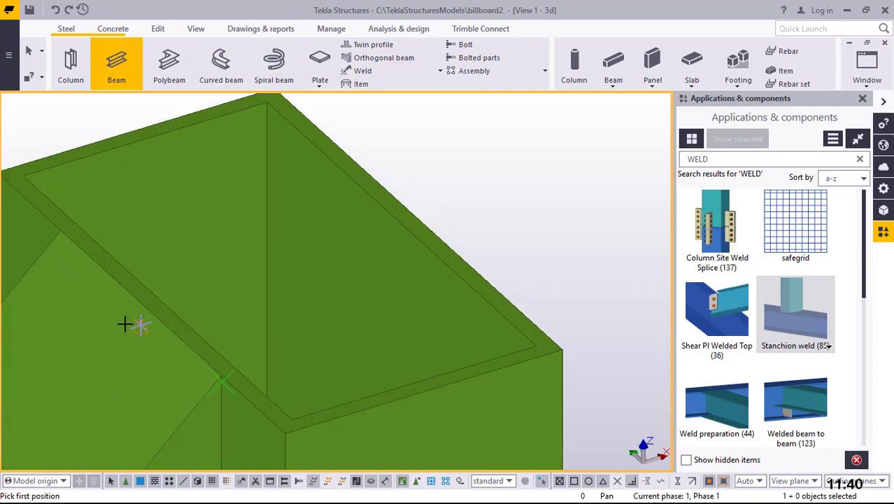
{"action": "scroll", "coordinate": [124, 322], "scroll_direction": "up", "scroll_amount": 3}
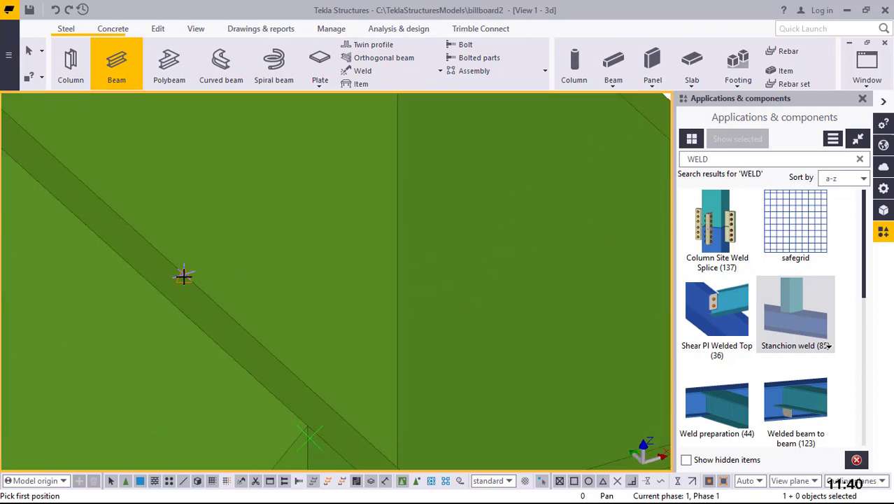
{"action": "left_click", "coordinate": [182, 275]}
{"action": "scroll", "coordinate": [152, 285], "scroll_direction": "up", "scroll_amount": 2}
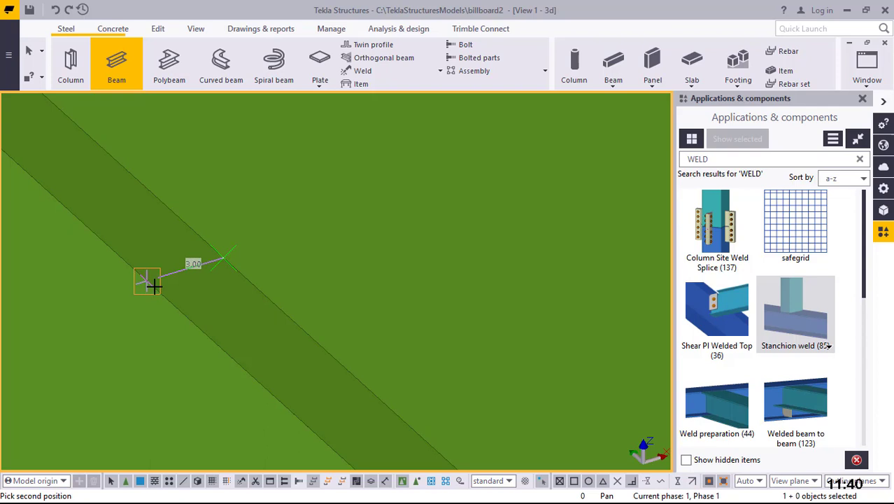
{"action": "type", "text": "0200"}
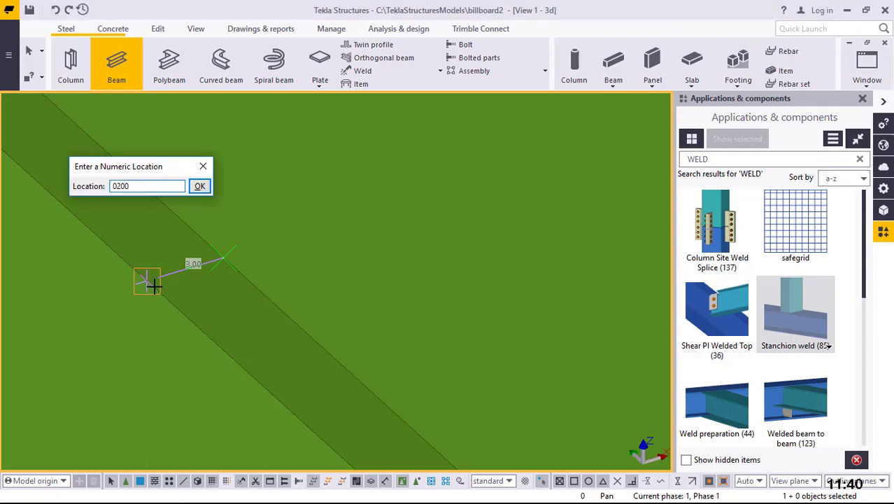
{"action": "key", "text": "BackSpace"}
{"action": "key", "text": "BackSpace"}
{"action": "key", "text": "BackSpace"}
{"action": "key", "text": "BackSpace"}
{"action": "type", "text": "2000"}
{"action": "left_click", "coordinate": [198, 185]}
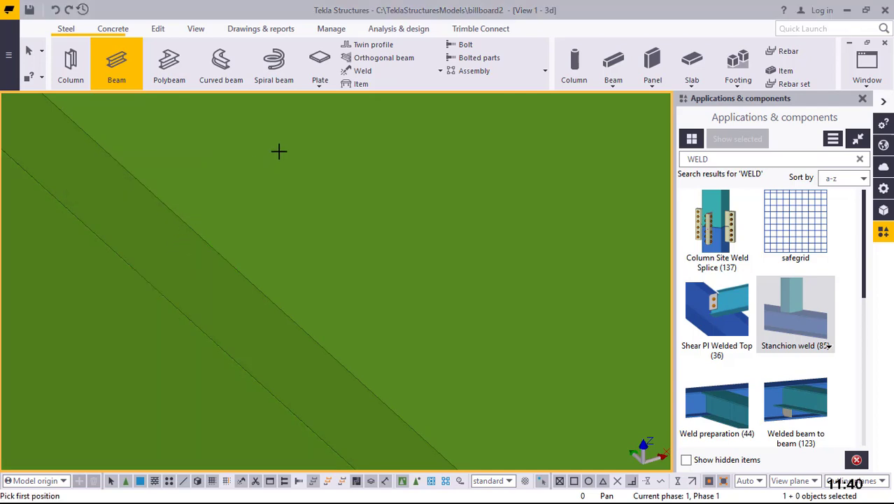
{"action": "right_click", "coordinate": [327, 162]}
{"action": "left_click", "coordinate": [328, 161]}
- Make one linear copy of the 2000 mm horizontal beam at the column top with dZ -1500
{"action": "scroll", "coordinate": [368, 187], "scroll_direction": "down", "scroll_amount": 5}
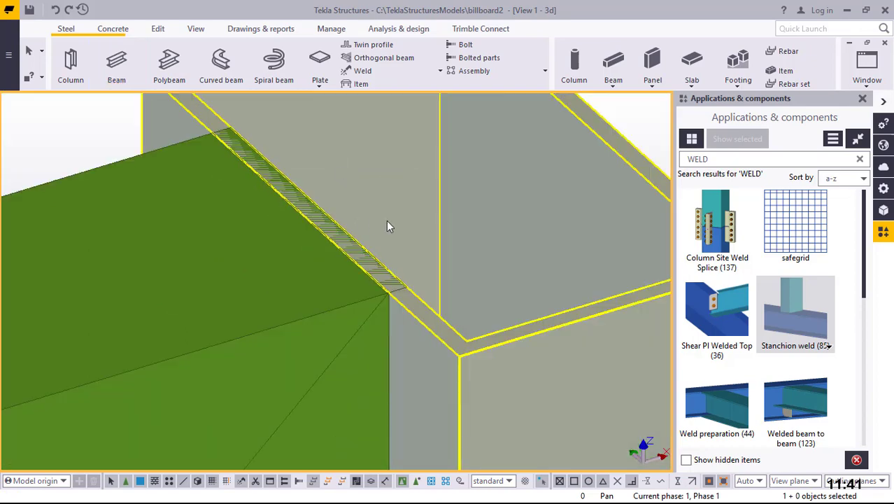
{"action": "scroll", "coordinate": [534, 199], "scroll_direction": "down", "scroll_amount": 5}
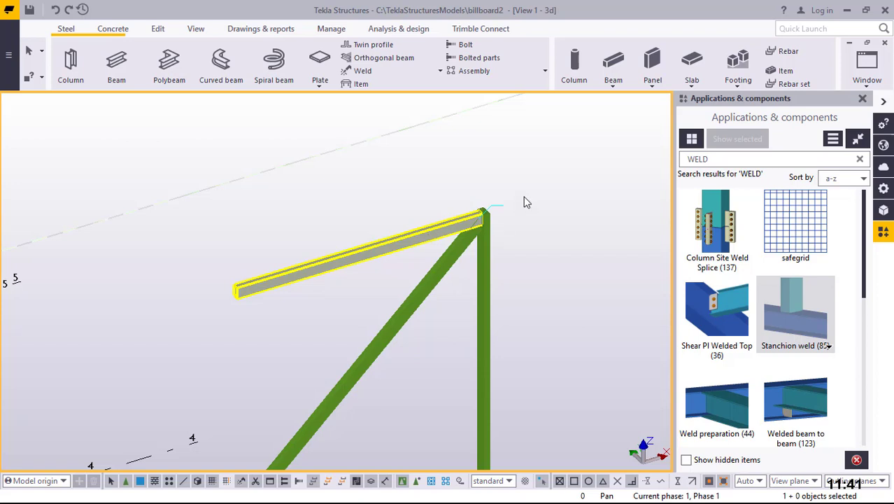
{"action": "right_click", "coordinate": [526, 143]}
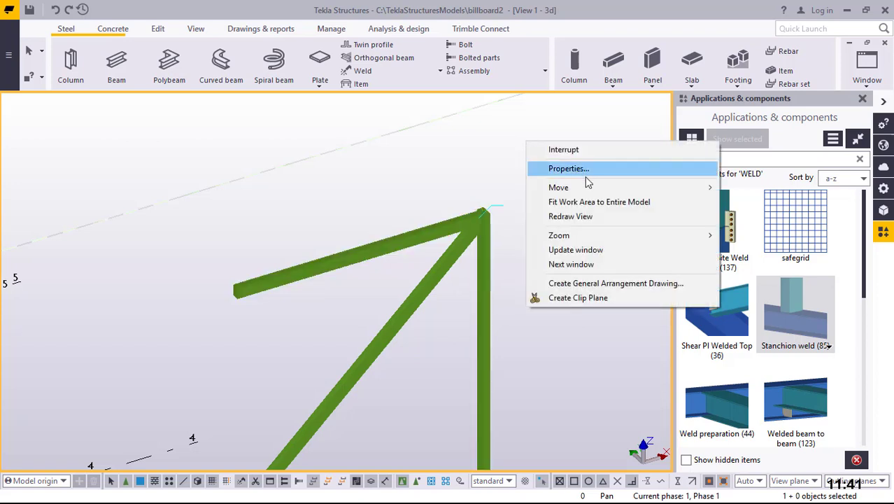
{"action": "mouse_move", "coordinate": [577, 191]}
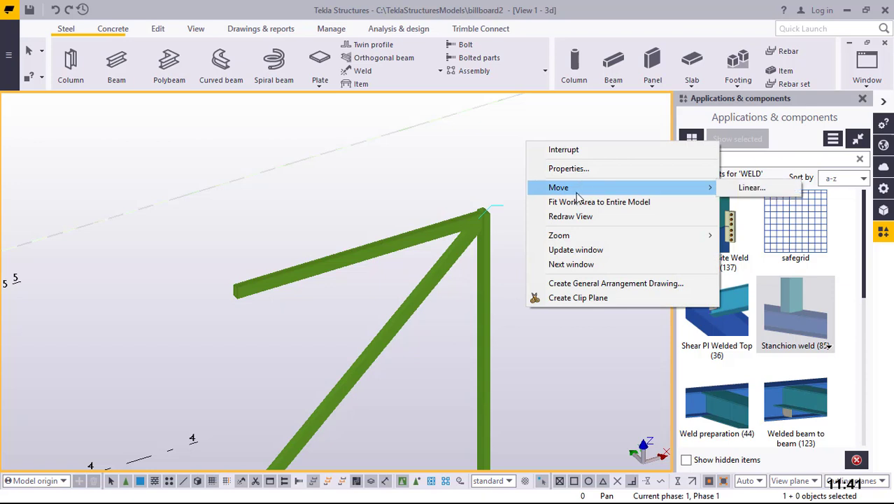
{"action": "left_click", "coordinate": [564, 150]}
{"action": "left_click", "coordinate": [434, 242]}
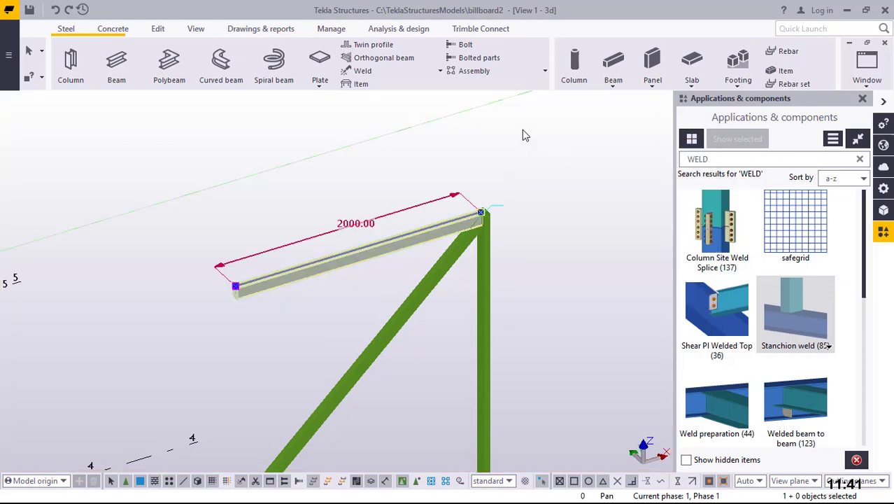
{"action": "right_click", "coordinate": [579, 202]}
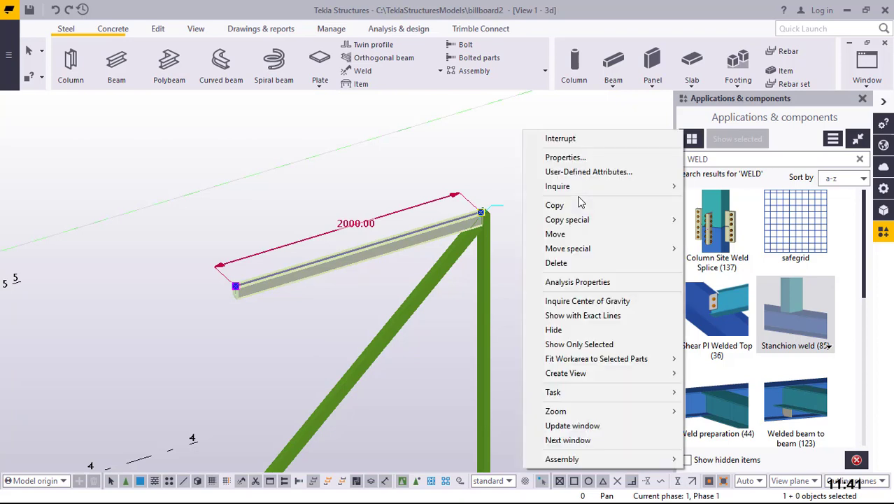
{"action": "mouse_move", "coordinate": [573, 225]}
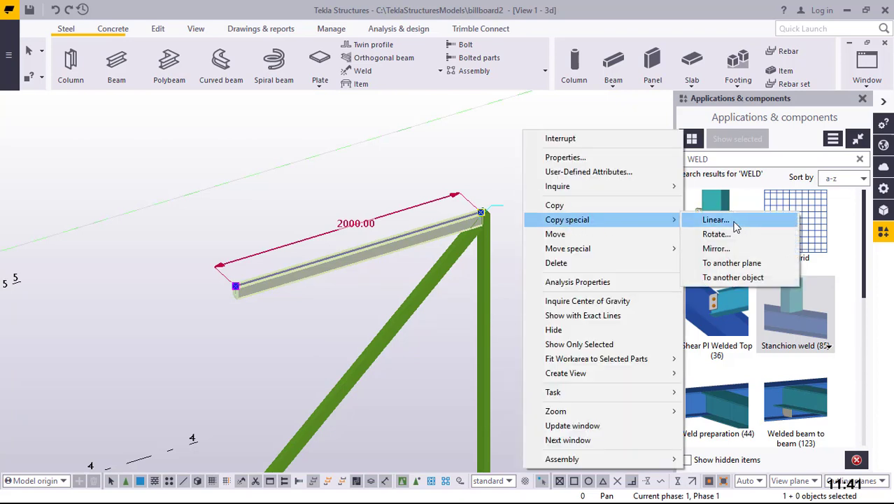
{"action": "key", "text": "Right"}
{"action": "key", "text": "Return"}
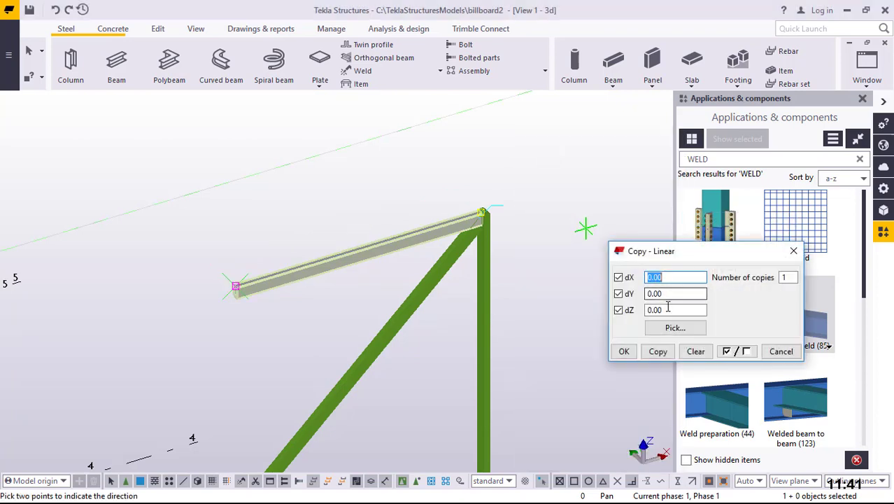
{"action": "double_click", "coordinate": [664, 309]}
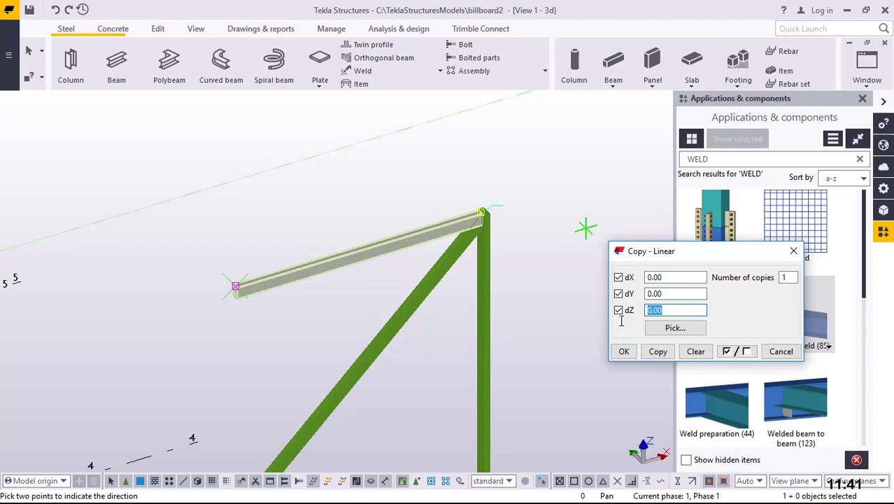
{"action": "type", "text": "-"}
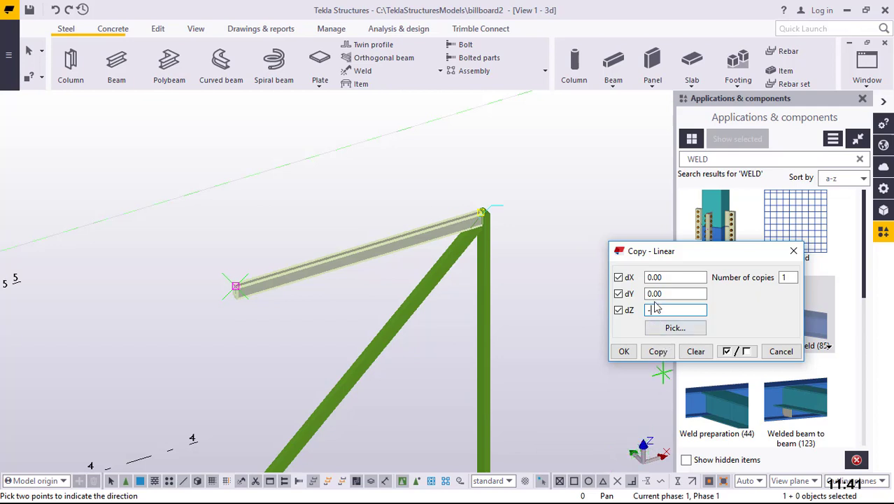
{"action": "type", "text": "1500"}
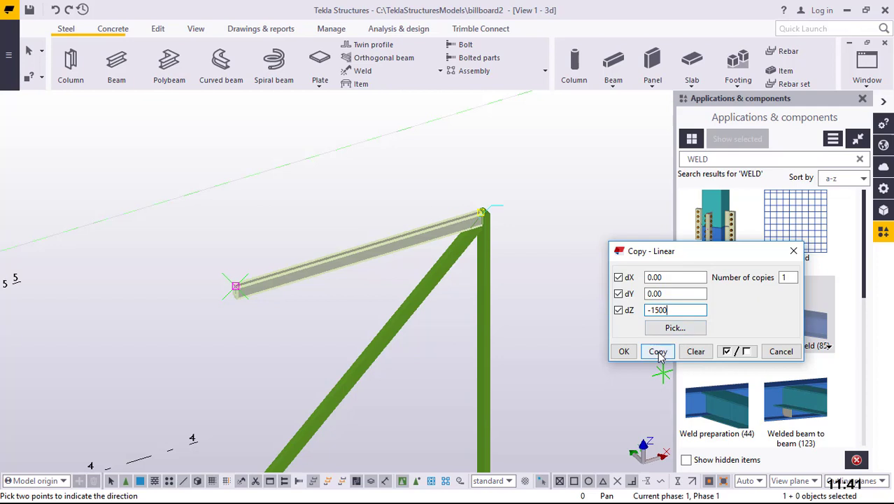
{"action": "left_click", "coordinate": [659, 354]}
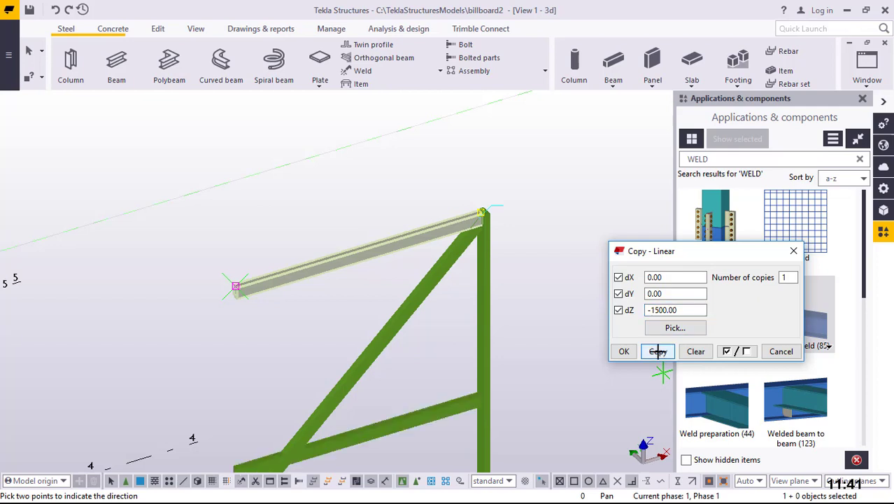
{"action": "left_click", "coordinate": [624, 351]}
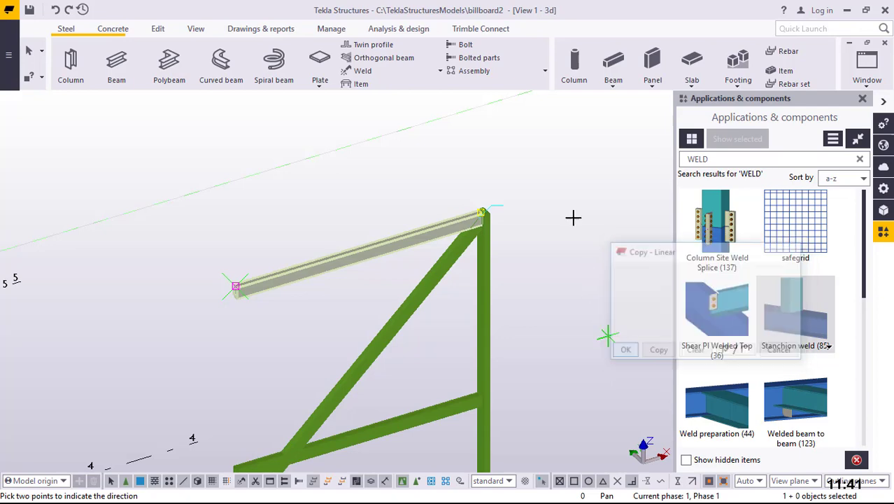
{"action": "right_click", "coordinate": [547, 149]}
{"action": "key", "text": "Escape"}
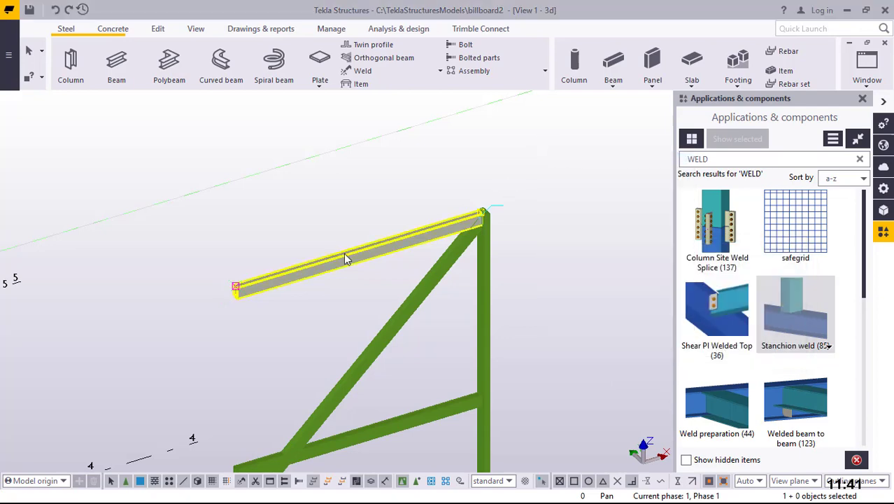
- Delete the original horizontal beam at the top of the column
{"action": "key", "text": "Delete"}
{"action": "scroll", "coordinate": [294, 200], "scroll_direction": "down", "scroll_amount": 2}
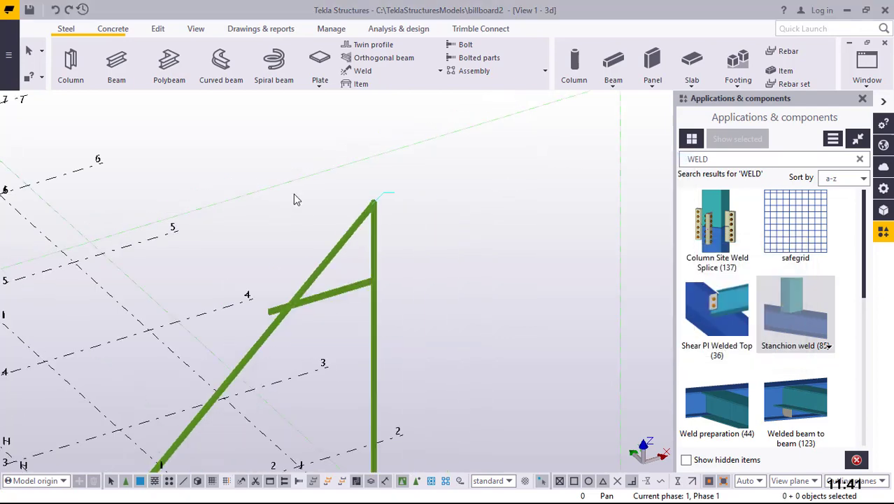
{"action": "scroll", "coordinate": [329, 277], "scroll_direction": "up", "scroll_amount": 1}
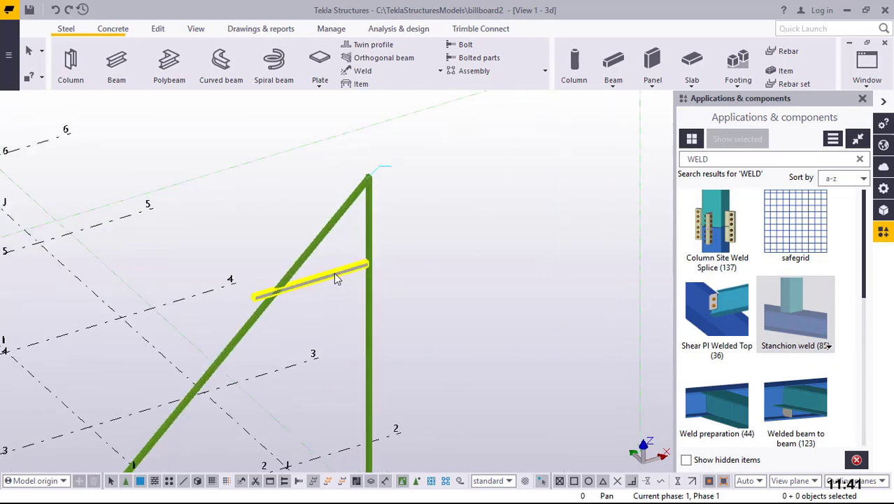
- Make three linear copies of the remaining horizontal beam down the column with dZ -1500
{"action": "left_click", "coordinate": [336, 277]}
{"action": "right_click", "coordinate": [439, 165]}
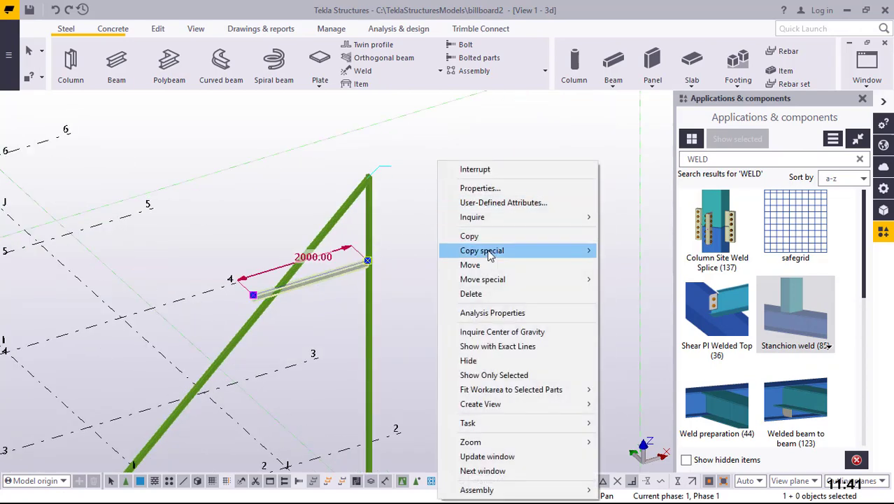
{"action": "mouse_move", "coordinate": [490, 257]}
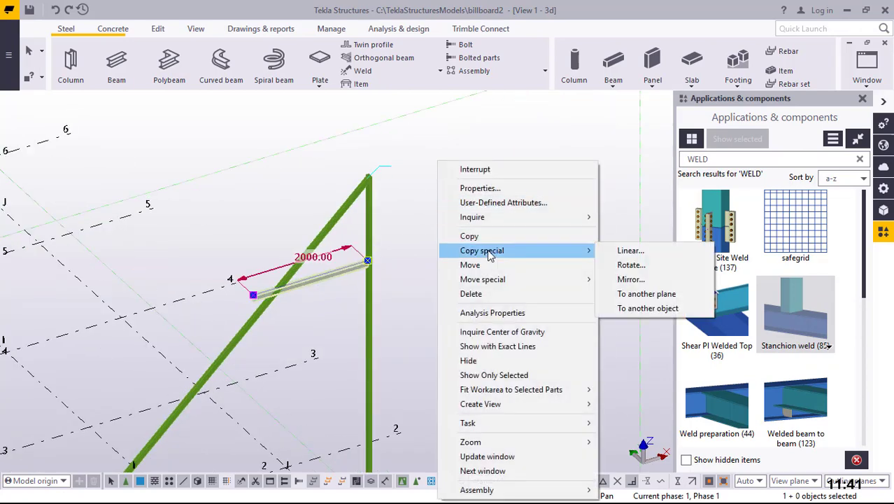
{"action": "left_click", "coordinate": [630, 251]}
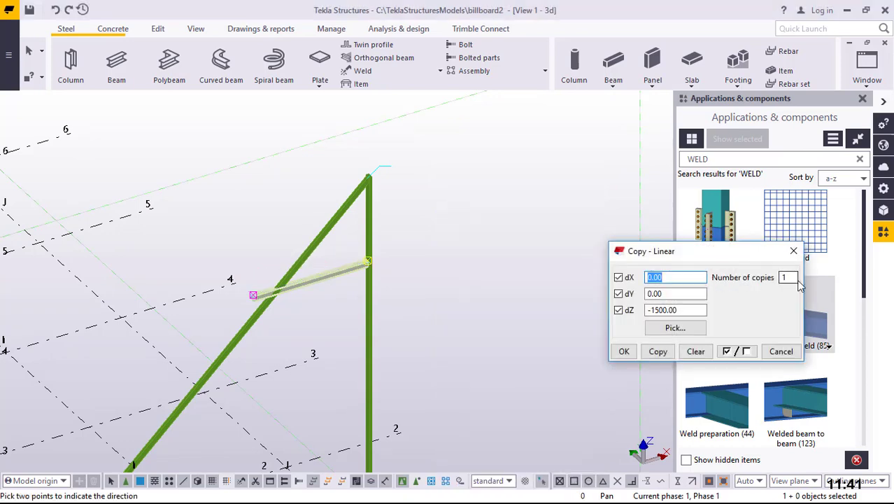
{"action": "left_click", "coordinate": [787, 277]}
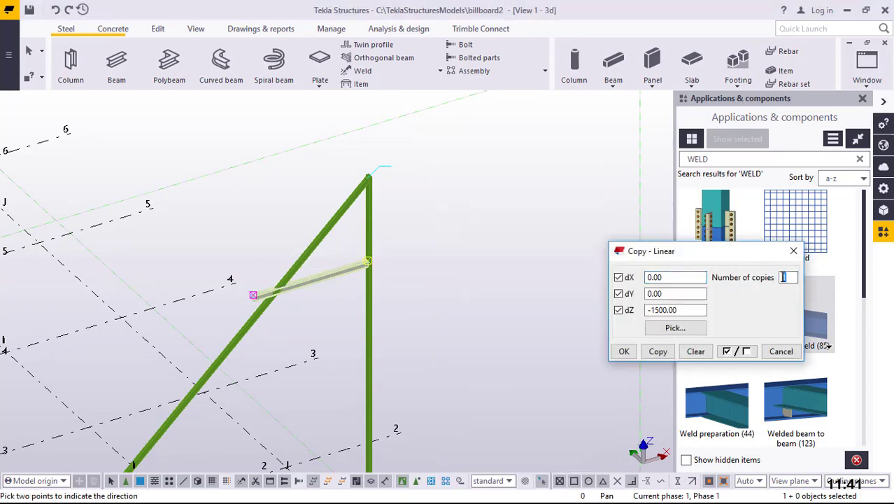
{"action": "type", "text": "3"}
{"action": "left_click", "coordinate": [659, 354]}
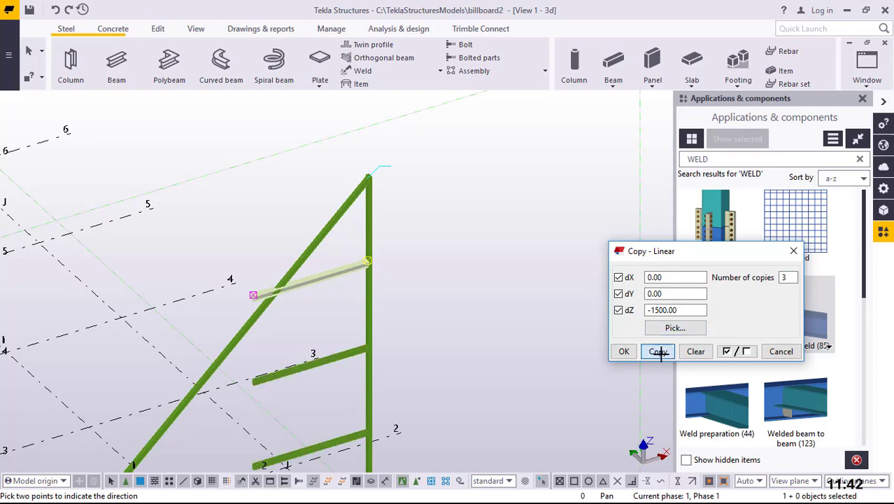
{"action": "left_click", "coordinate": [624, 350]}
{"action": "right_click", "coordinate": [505, 137]}
- Examine where the horizontal beams meet the column and where the uppermost one crosses the sloping brace
{"action": "scroll", "coordinate": [510, 140], "scroll_direction": "down", "scroll_amount": 4}
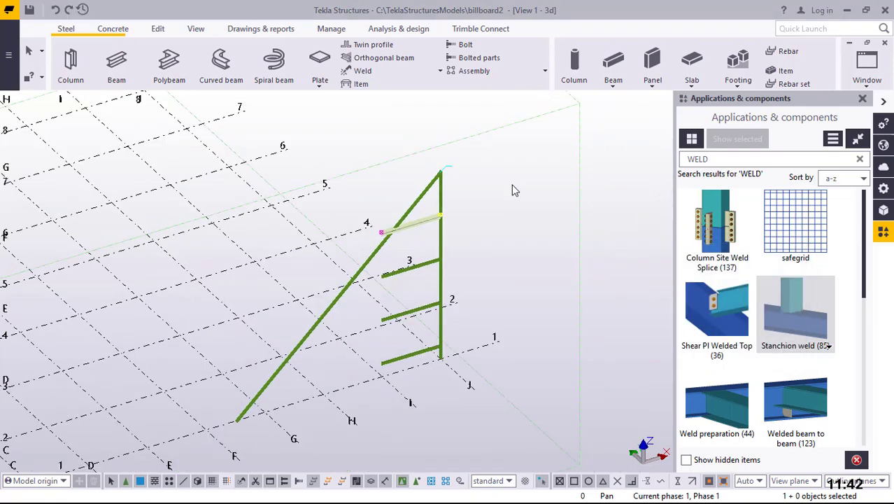
{"action": "scroll", "coordinate": [411, 372], "scroll_direction": "up", "scroll_amount": 5}
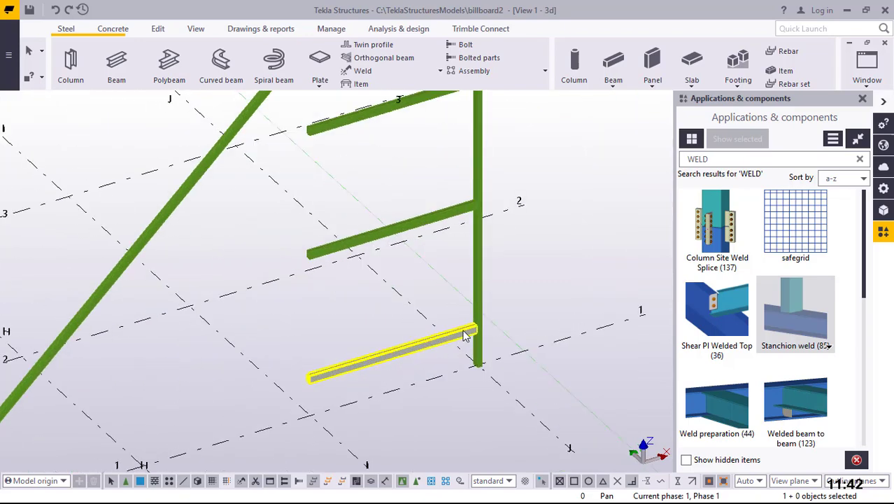
{"action": "scroll", "coordinate": [476, 324], "scroll_direction": "up", "scroll_amount": 4}
{"action": "scroll", "coordinate": [470, 371], "scroll_direction": "down", "scroll_amount": 3}
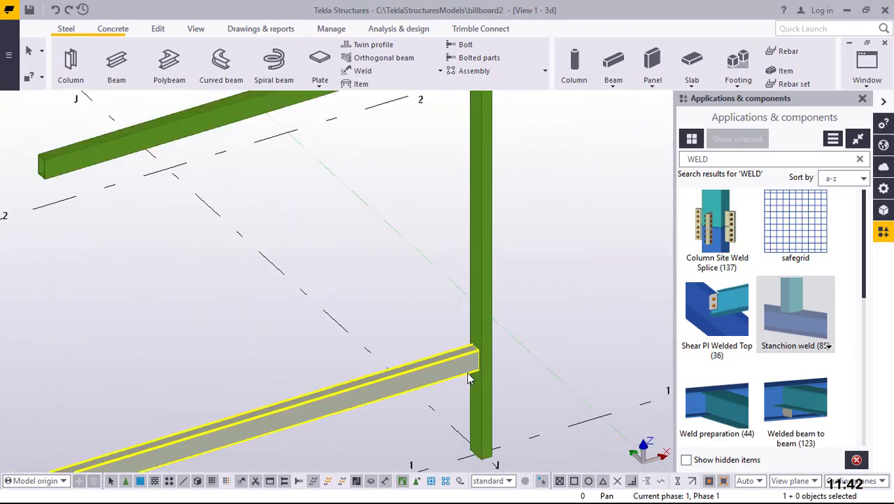
{"action": "scroll", "coordinate": [470, 378], "scroll_direction": "down", "scroll_amount": 4}
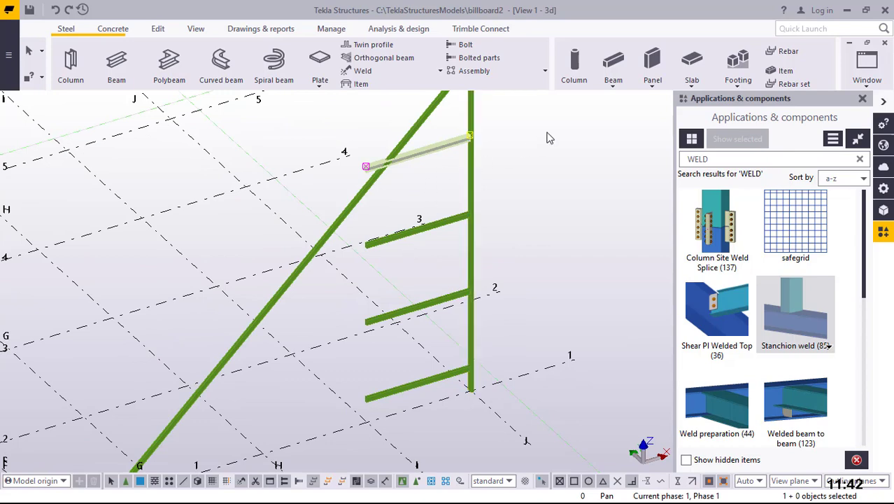
{"action": "scroll", "coordinate": [402, 150], "scroll_direction": "up", "scroll_amount": 5}
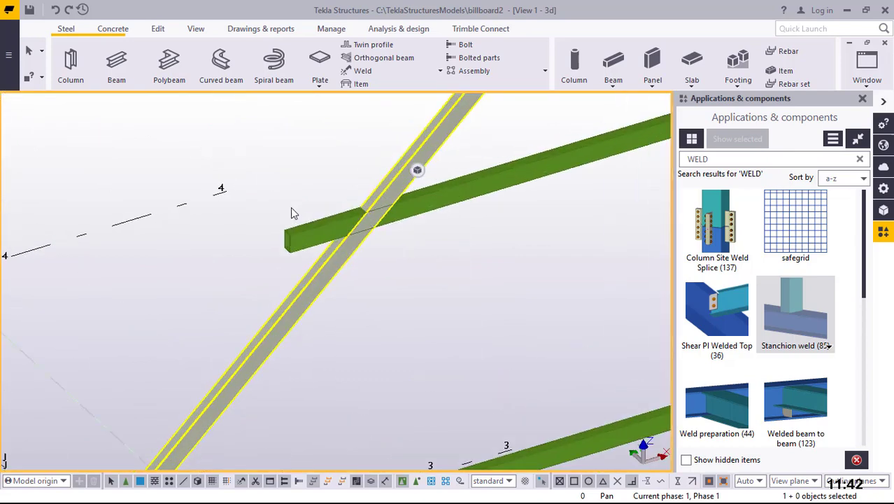
{"action": "scroll", "coordinate": [294, 204], "scroll_direction": "down", "scroll_amount": 3}
{"action": "scroll", "coordinate": [303, 199], "scroll_direction": "down", "scroll_amount": 3}
{"action": "scroll", "coordinate": [102, 392], "scroll_direction": "up", "scroll_amount": 6}
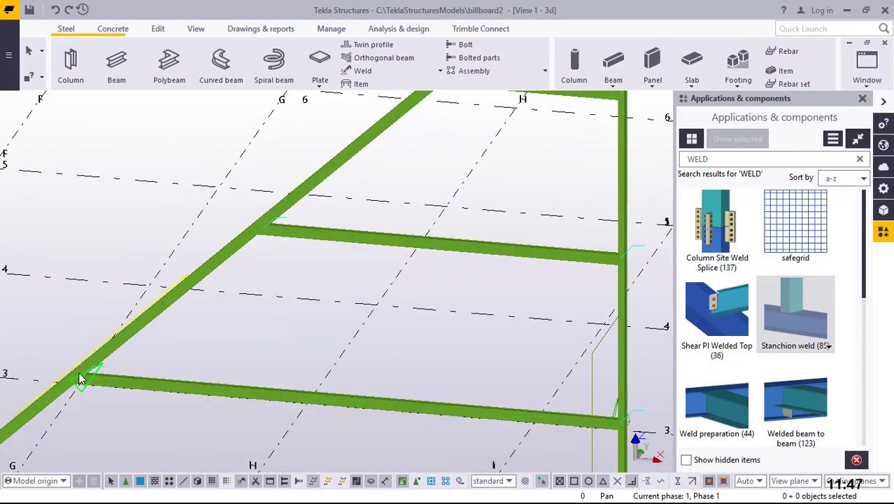
- Delete the weld connection between the lowest full-length horizontal beam and the sloping brace
{"action": "left_click", "coordinate": [122, 378]}
{"action": "scroll", "coordinate": [137, 374], "scroll_direction": "down", "scroll_amount": 8}
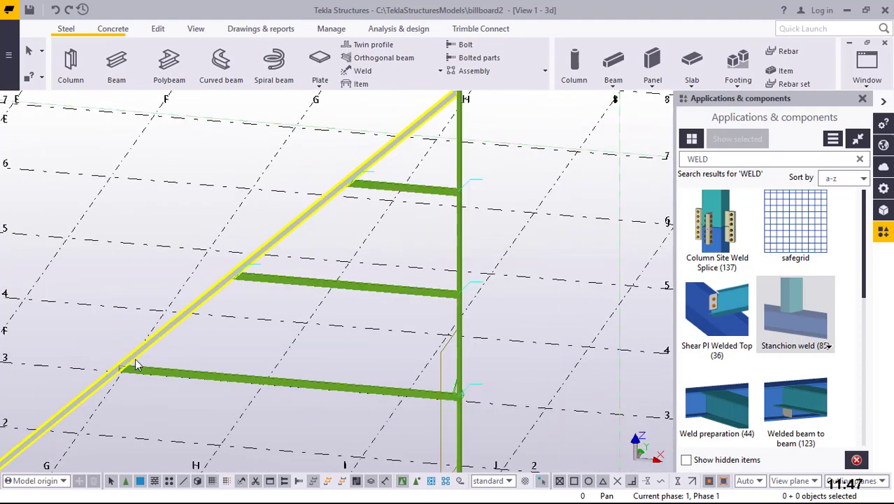
{"action": "scroll", "coordinate": [206, 304], "scroll_direction": "up", "scroll_amount": 10}
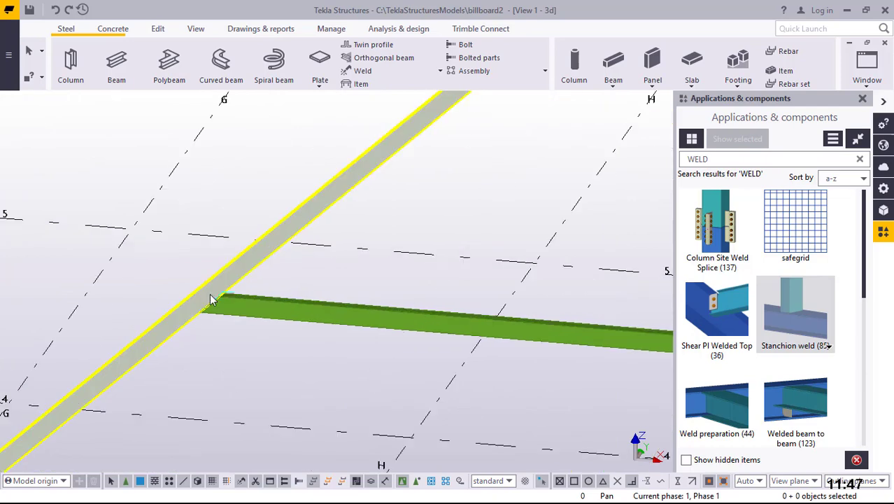
{"action": "middle_click_drag", "start_coordinate": [207, 286], "coordinate": [169, 133], "text": "ctrl"}
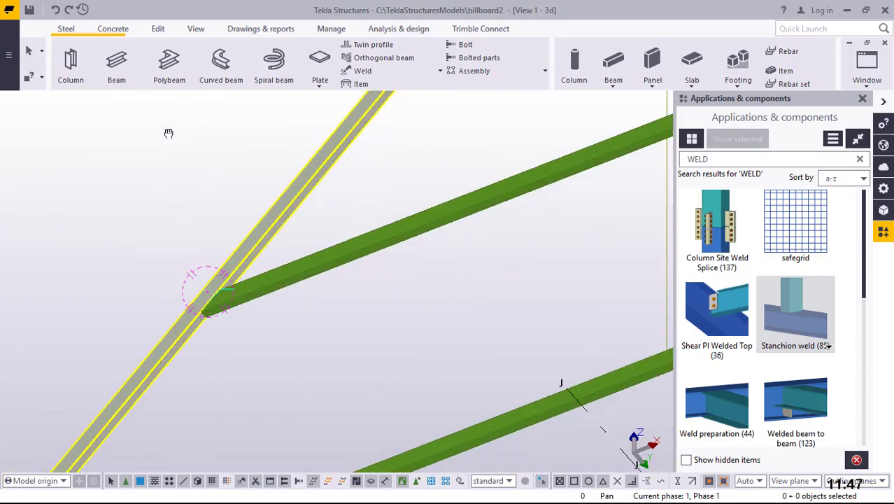
{"action": "scroll", "coordinate": [210, 265], "scroll_direction": "down", "scroll_amount": 8}
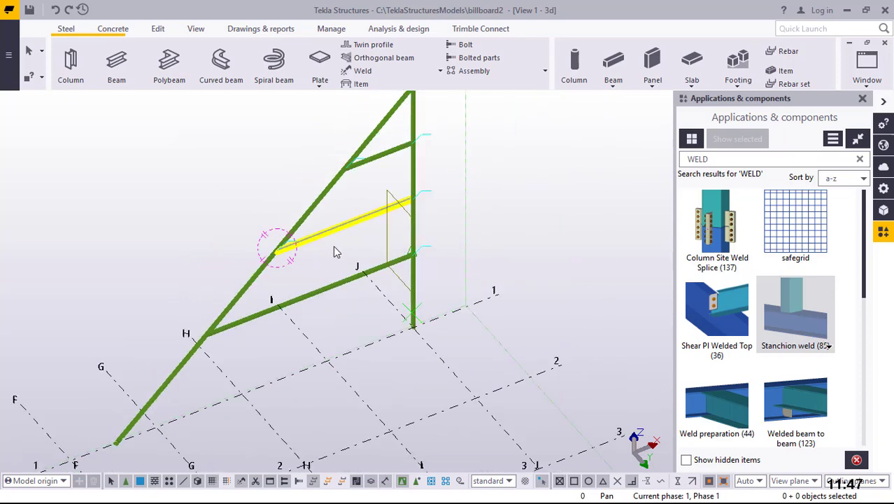
{"action": "middle_click_drag", "start_coordinate": [335, 252], "coordinate": [163, 95], "text": "ctrl"}
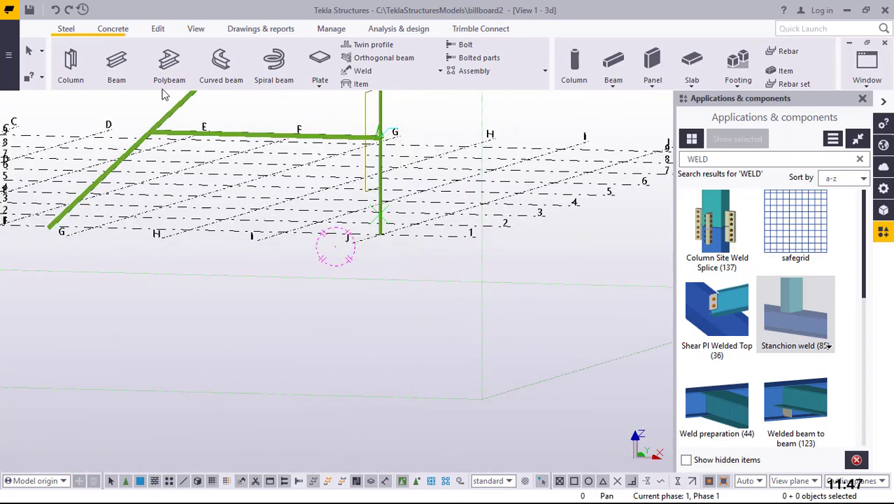
- Undo the recent deletions to restore the short beam near the column base, and delete the diagonal running from the brace to the column
{"action": "left_click", "coordinate": [56, 9]}
{"action": "left_click", "coordinate": [68, 10]}
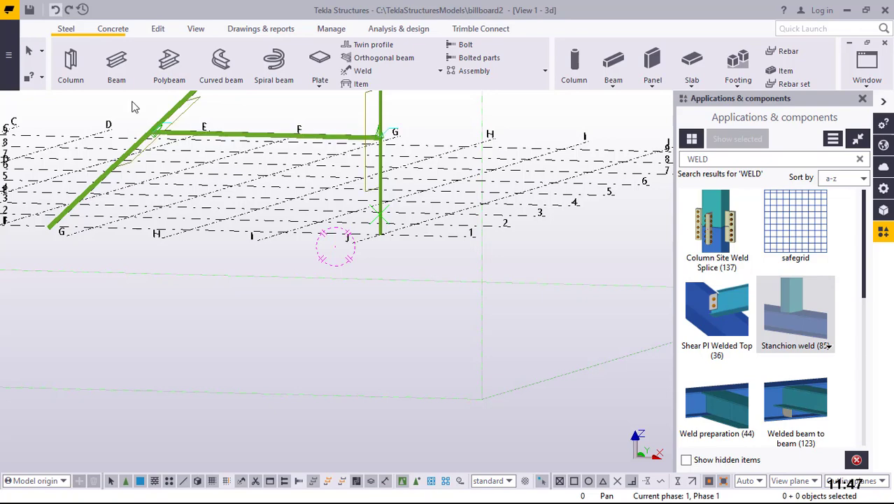
{"action": "left_click", "coordinate": [56, 10]}
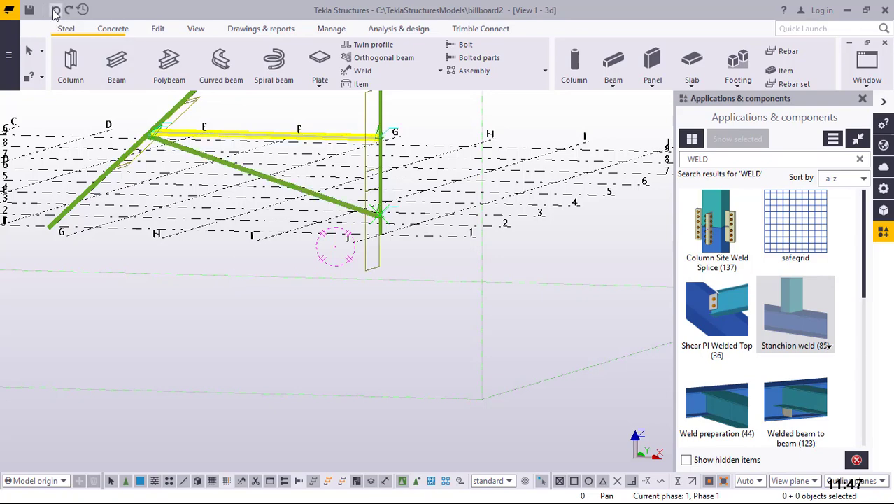
{"action": "left_click", "coordinate": [56, 9]}
{"action": "left_click", "coordinate": [56, 10]}
{"action": "left_click", "coordinate": [215, 159]}
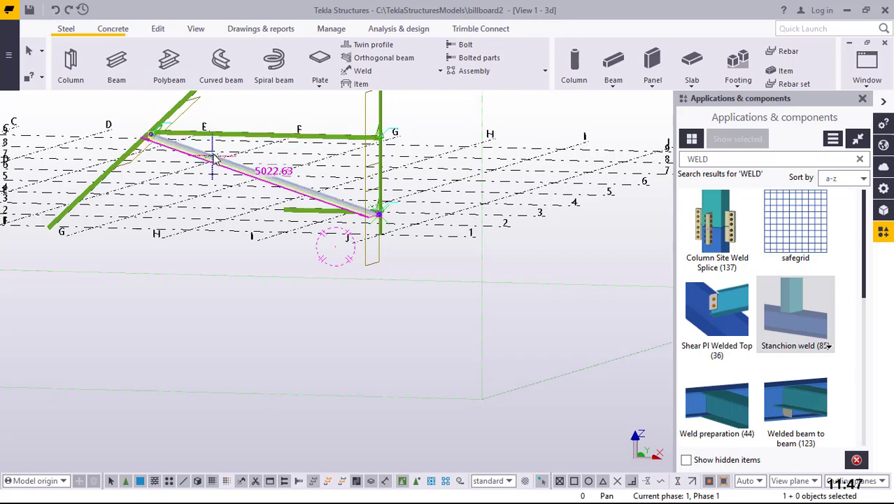
{"action": "key", "text": "Delete"}
- Delete the weld component where the third horizontal beam meets the sloping brace
{"action": "scroll", "coordinate": [180, 125], "scroll_direction": "up", "scroll_amount": 8}
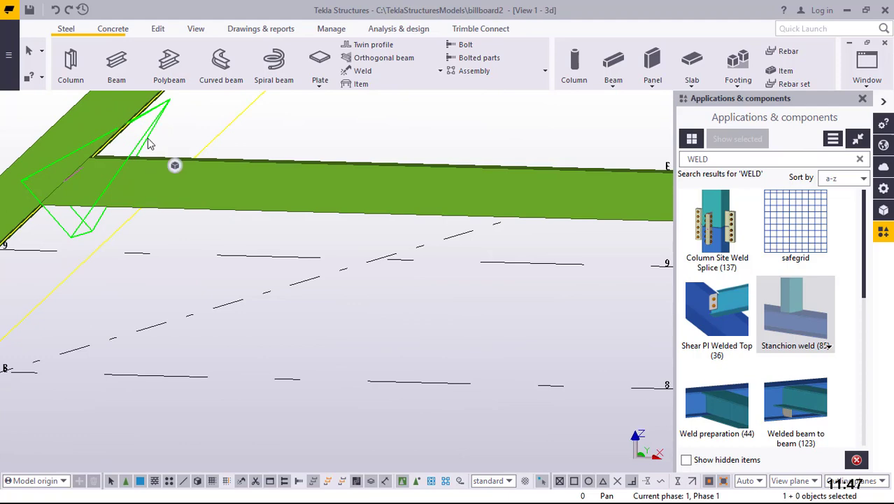
{"action": "left_click", "coordinate": [148, 143]}
{"action": "scroll", "coordinate": [163, 420], "scroll_direction": "down", "scroll_amount": 6}
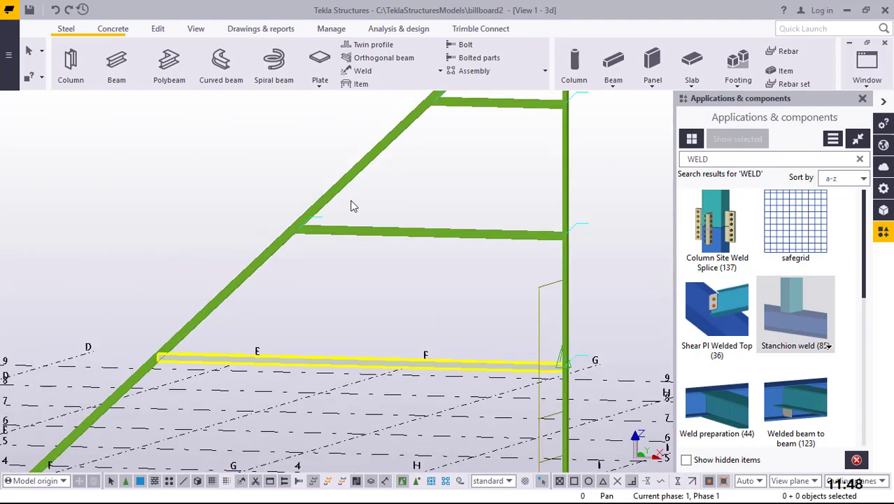
- Create a diagonal beam about 4375 mm long from the middle horizontal beam's joint with the brace to the short bottom beam's joint with the column
{"action": "scroll", "coordinate": [291, 245], "scroll_direction": "up", "scroll_amount": 8}
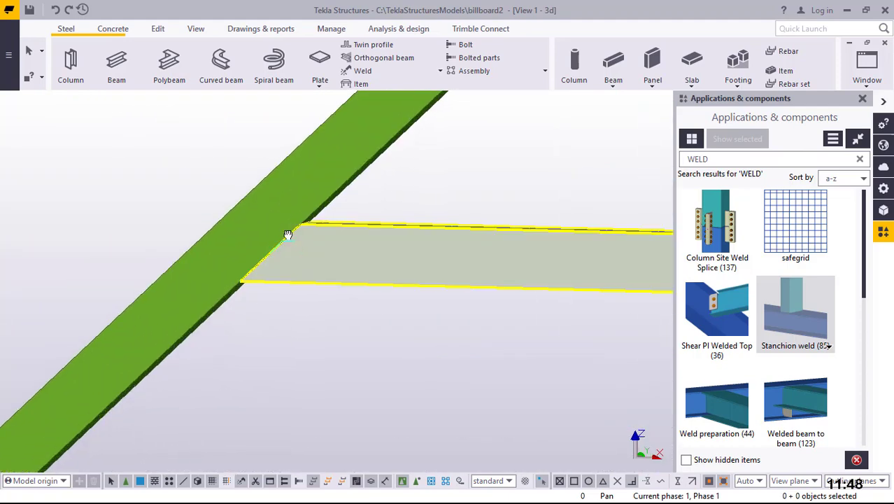
{"action": "mouse_move", "coordinate": [287, 234]}
{"action": "middle_mouse_down", "text": "ctrl"}
{"action": "mouse_move", "coordinate": [278, 154]}
{"action": "mouse_move", "coordinate": [262, 142]}
{"action": "mouse_move", "coordinate": [251, 299]}
{"action": "mouse_move", "coordinate": [264, 299]}
{"action": "mouse_move", "coordinate": [283, 324]}
{"action": "mouse_move", "coordinate": [226, 279]}
{"action": "middle_mouse_up", "text": "ctrl"}
{"action": "key", "text": "b"}
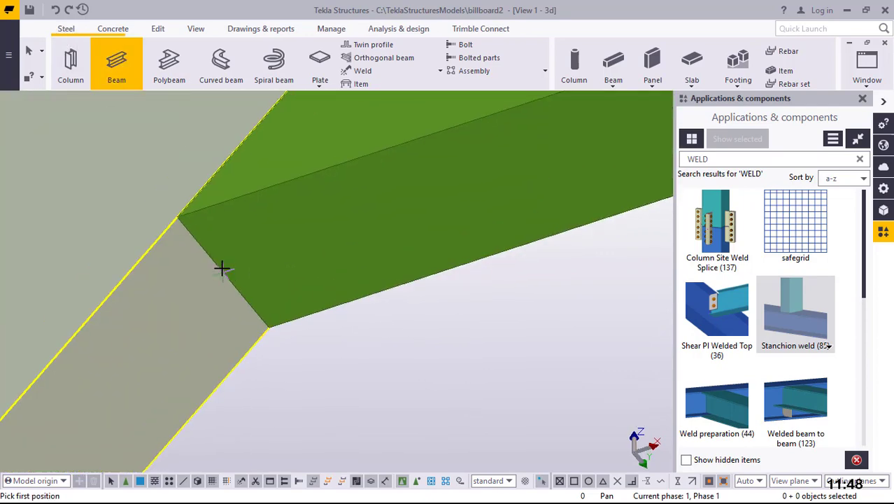
{"action": "left_click", "coordinate": [206, 219]}
{"action": "scroll", "coordinate": [205, 290], "scroll_direction": "down", "scroll_amount": 8}
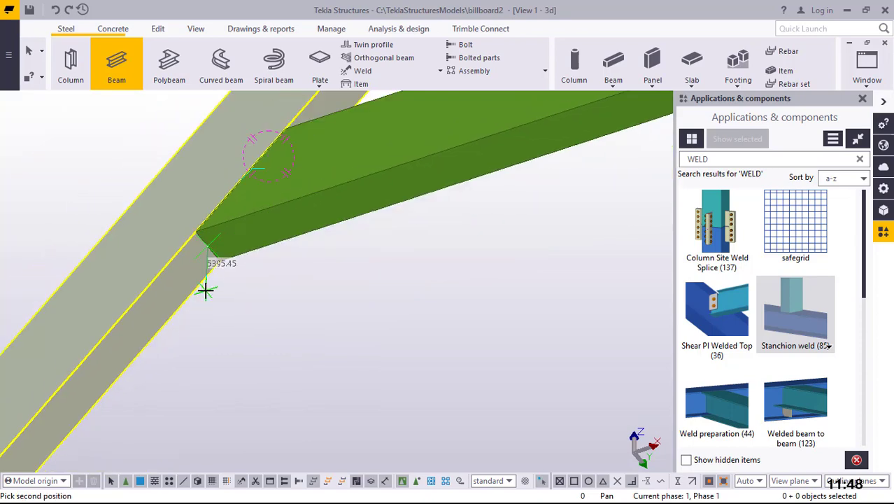
{"action": "scroll", "coordinate": [246, 283], "scroll_direction": "down", "scroll_amount": 4}
{"action": "scroll", "coordinate": [471, 427], "scroll_direction": "up", "scroll_amount": 3}
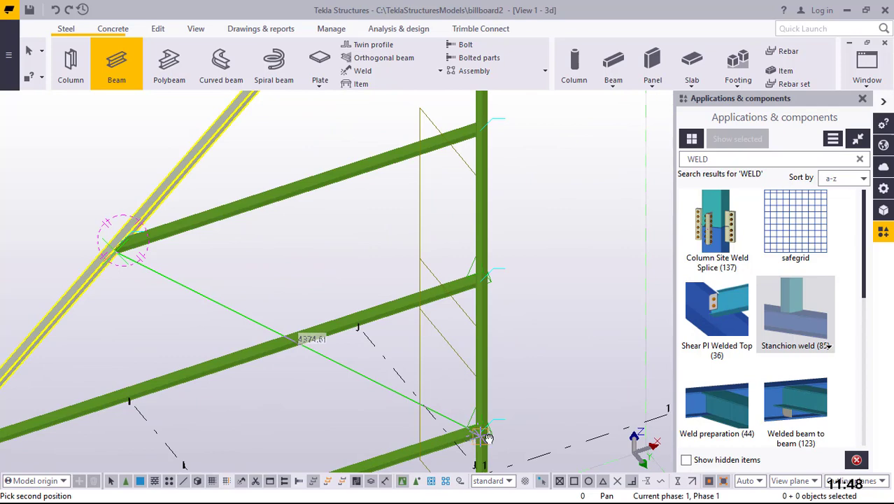
{"action": "middle_click_drag", "start_coordinate": [488, 438], "coordinate": [470, 441], "text": "ctrl"}
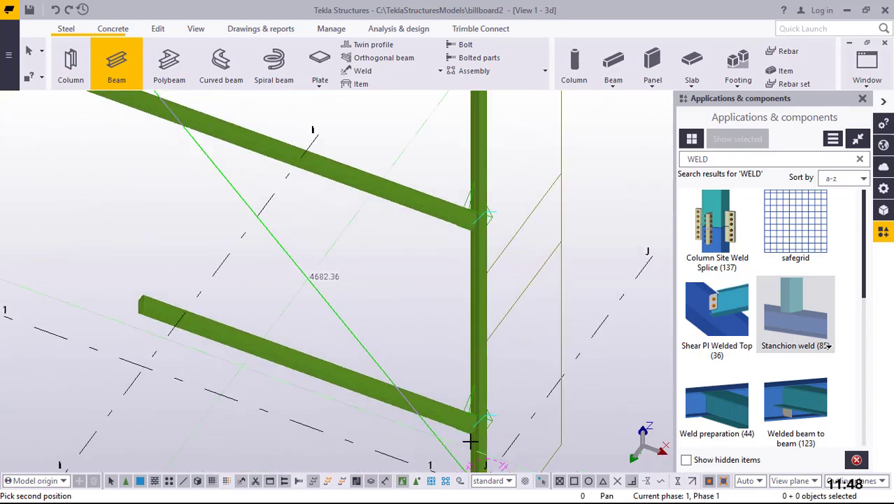
{"action": "scroll", "coordinate": [471, 441], "scroll_direction": "up", "scroll_amount": 5}
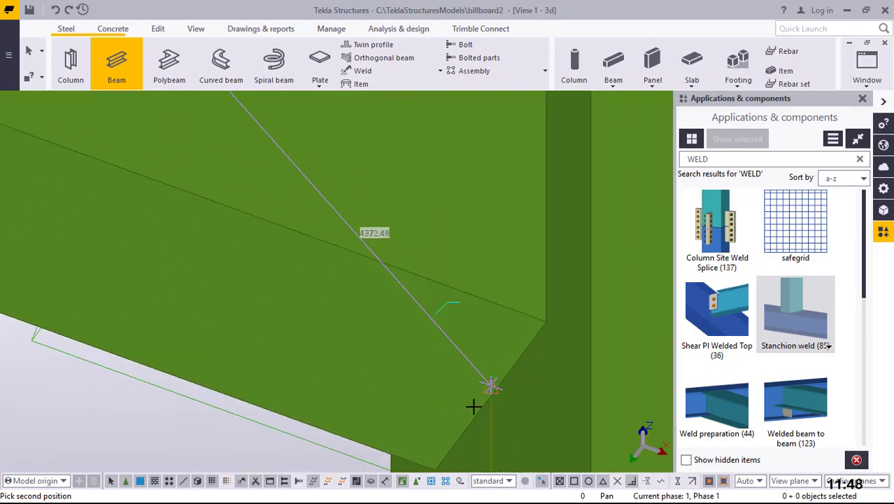
{"action": "scroll", "coordinate": [476, 404], "scroll_direction": "up", "scroll_amount": 2}
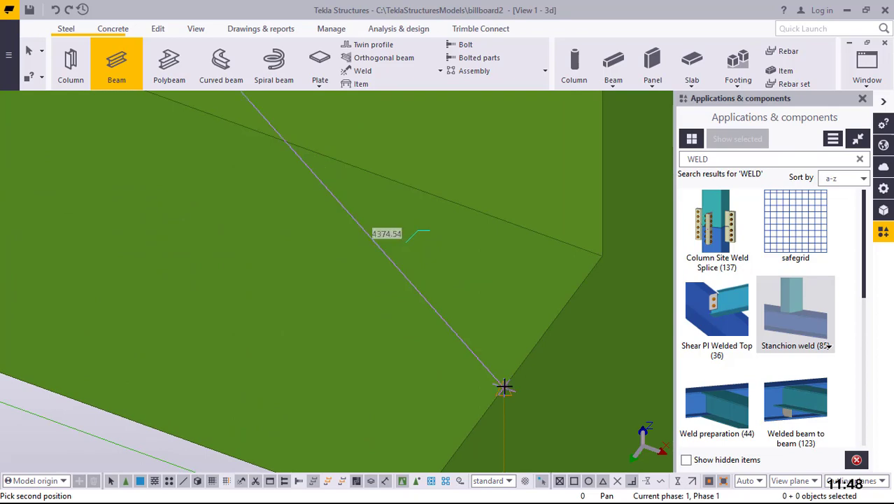
{"action": "left_click", "coordinate": [504, 386]}
{"action": "right_click", "coordinate": [490, 238]}
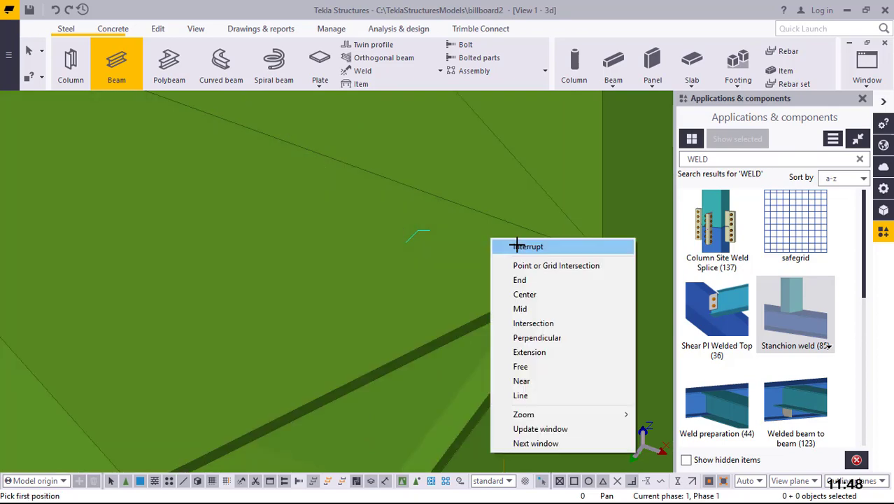
{"action": "left_click", "coordinate": [515, 241]}
- Delete the short horizontal beam near the base of the column
{"action": "scroll", "coordinate": [501, 301], "scroll_direction": "down", "scroll_amount": 5}
{"action": "mouse_move", "coordinate": [501, 301]}
{"action": "middle_mouse_down", "text": "ctrl"}
{"action": "mouse_move", "coordinate": [505, 292]}
{"action": "mouse_move", "coordinate": [459, 420]}
{"action": "mouse_move", "coordinate": [444, 435]}
{"action": "mouse_move", "coordinate": [375, 409]}
{"action": "mouse_move", "coordinate": [491, 344]}
{"action": "mouse_move", "coordinate": [491, 382]}
{"action": "middle_mouse_up", "text": "ctrl"}
{"action": "scroll", "coordinate": [492, 381], "scroll_direction": "down", "scroll_amount": 2}
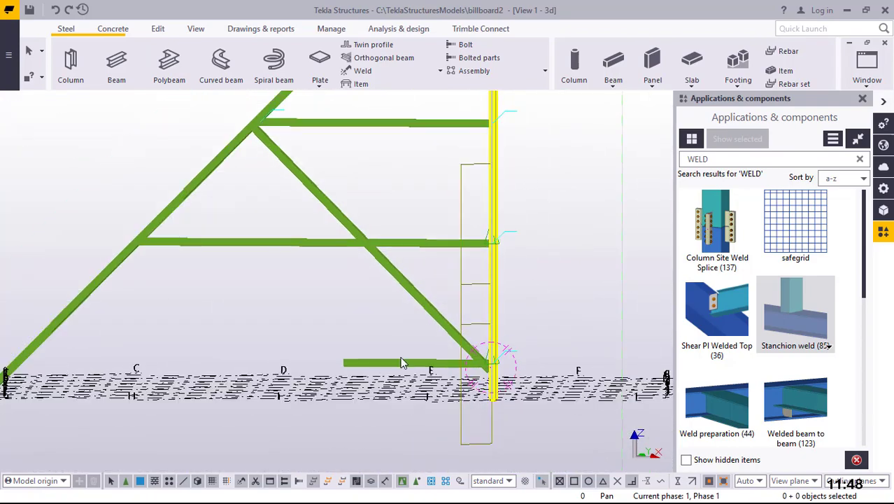
{"action": "left_click", "coordinate": [396, 363]}
{"action": "key", "text": "Escape"}
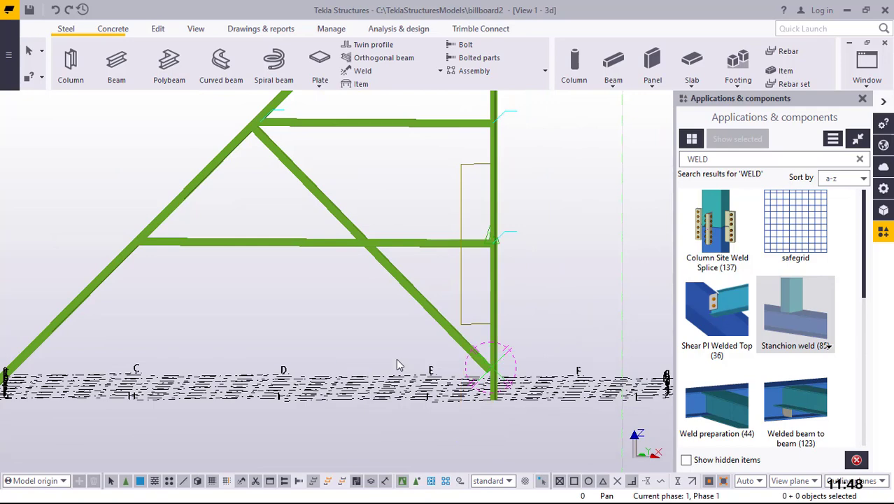
- Shorten the lowest horizontal beam to 2000 mm from its brace end, keeping the column end fixed
{"action": "scroll", "coordinate": [339, 346], "scroll_direction": "down", "scroll_amount": 2}
{"action": "scroll", "coordinate": [375, 250], "scroll_direction": "up", "scroll_amount": 5}
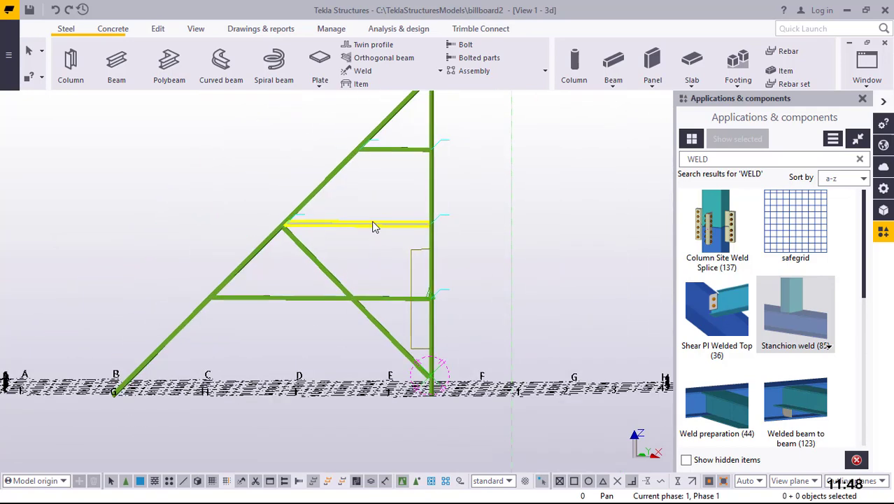
{"action": "scroll", "coordinate": [420, 334], "scroll_direction": "down", "scroll_amount": 3}
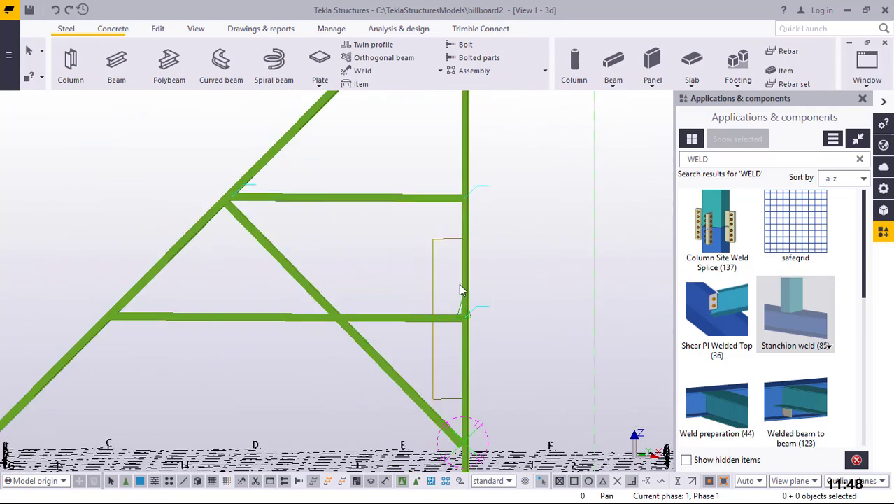
{"action": "scroll", "coordinate": [285, 326], "scroll_direction": "up", "scroll_amount": 1}
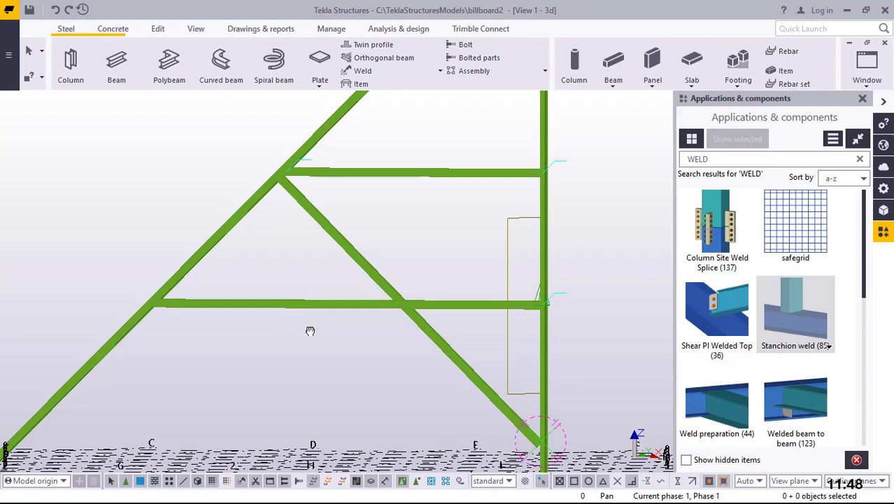
{"action": "scroll", "coordinate": [312, 329], "scroll_direction": "down", "scroll_amount": 5}
{"action": "scroll", "coordinate": [357, 321], "scroll_direction": "up", "scroll_amount": 6}
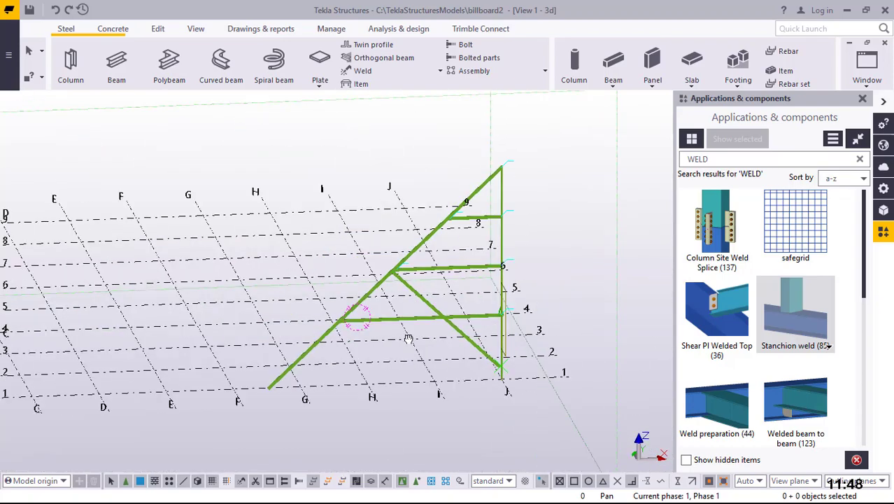
{"action": "scroll", "coordinate": [393, 345], "scroll_direction": "up", "scroll_amount": 2}
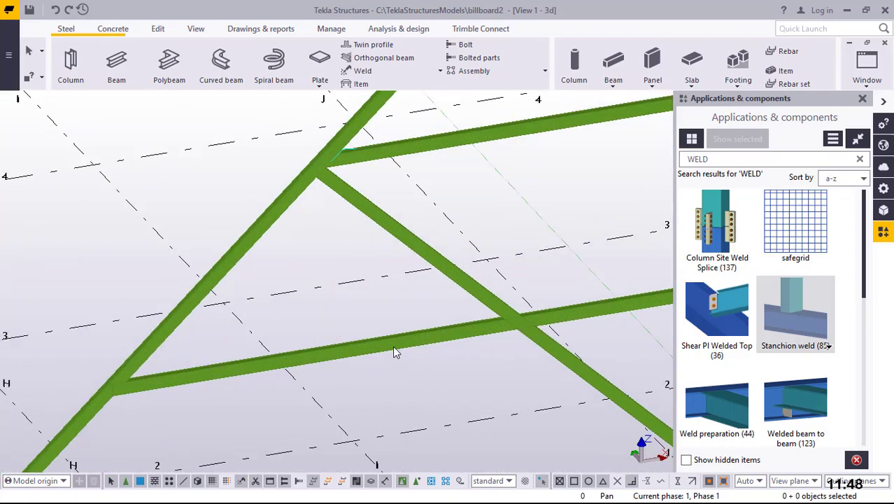
{"action": "left_click", "coordinate": [393, 348]}
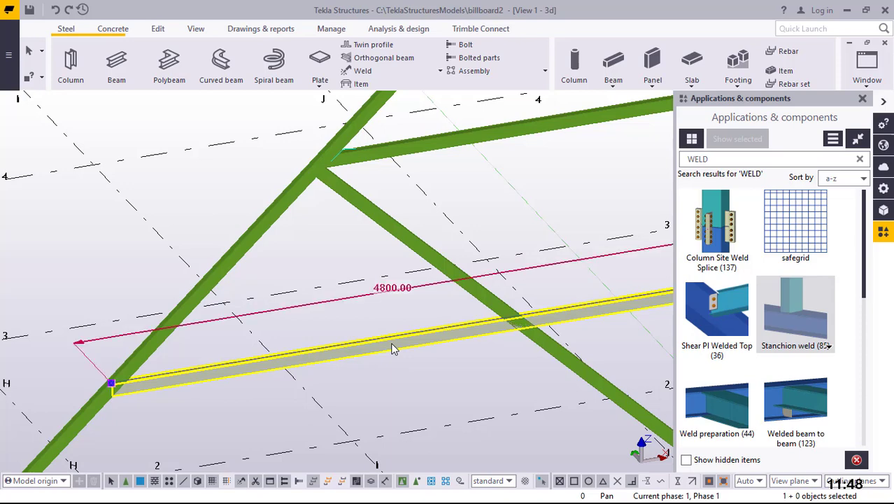
{"action": "left_click", "coordinate": [402, 287]}
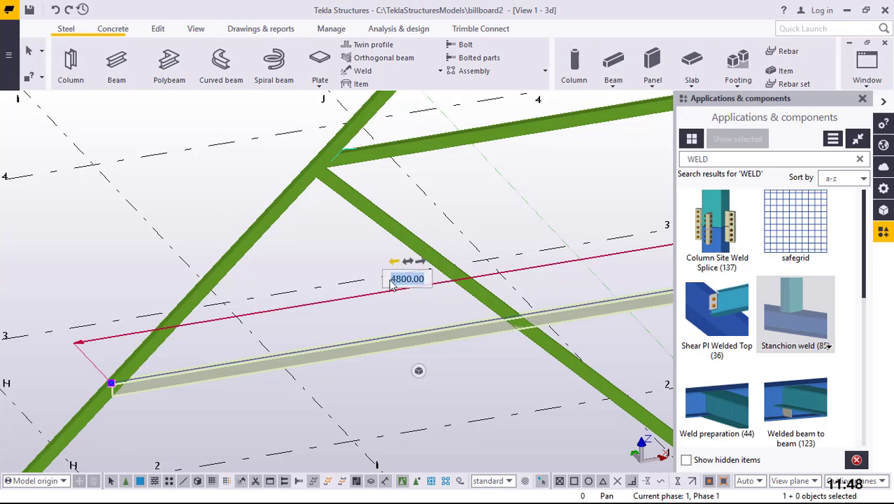
{"action": "type", "text": "20"}
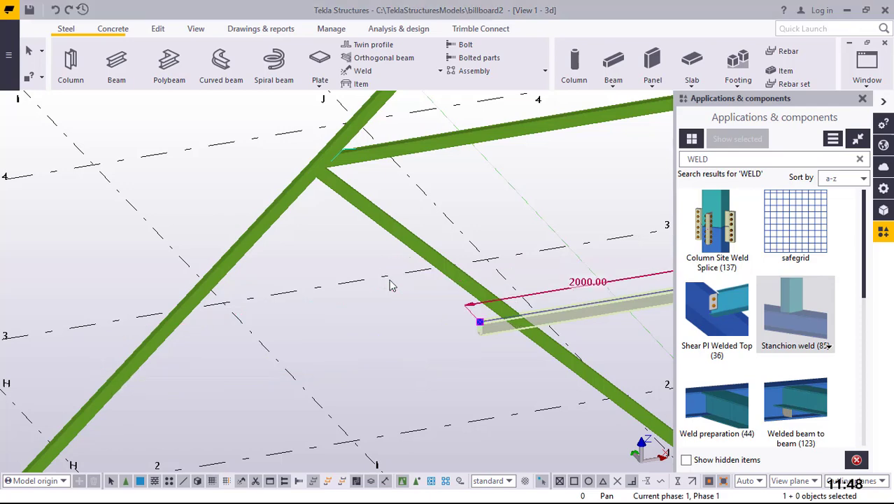
- Set the lowest horizontal beam's length to 1800 mm, moving only the end at the diagonal
{"action": "middle_click_drag", "start_coordinate": [201, 345], "coordinate": [498, 297], "text": "ctrl"}
{"action": "left_click", "coordinate": [489, 320]}
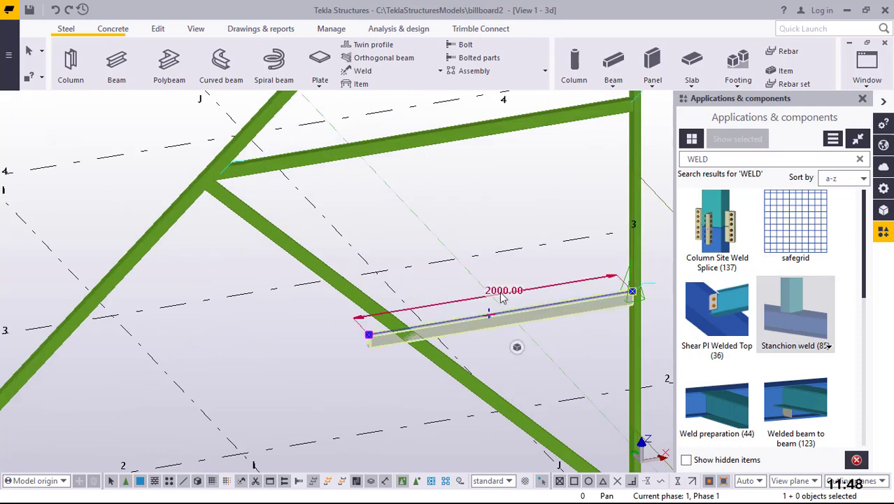
{"action": "left_click", "coordinate": [500, 294]}
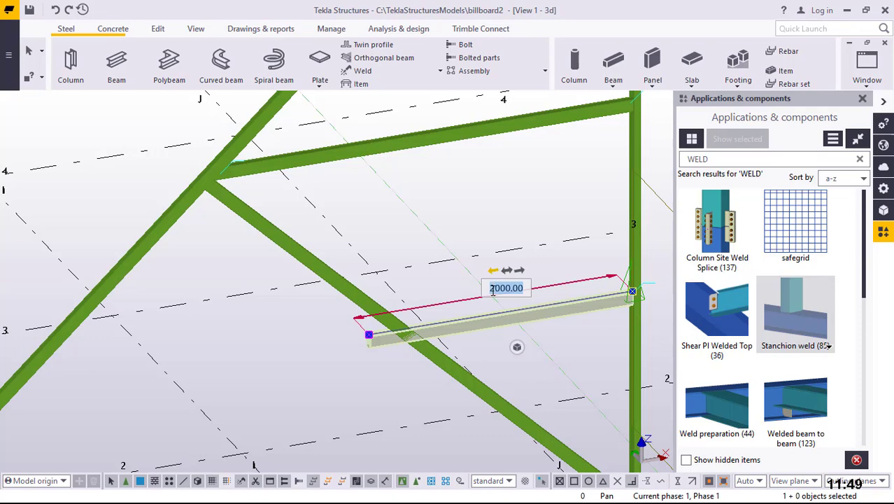
{"action": "type", "text": "18"}
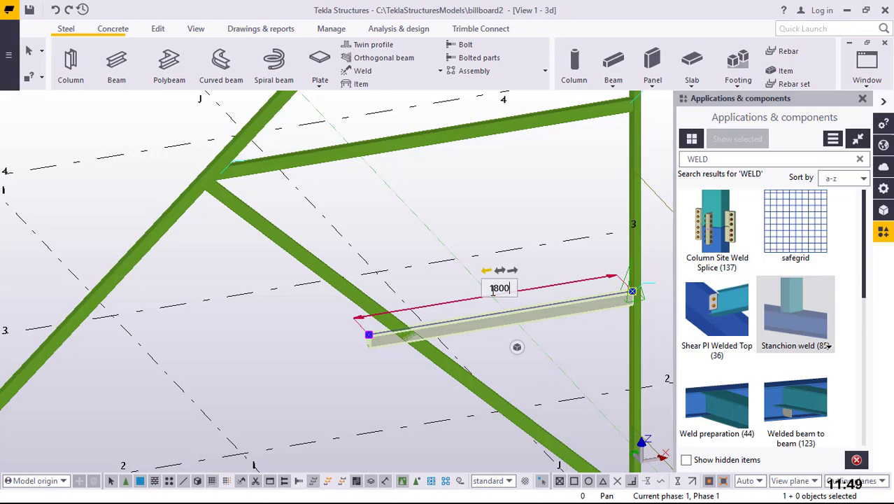
{"action": "key", "text": "Return"}
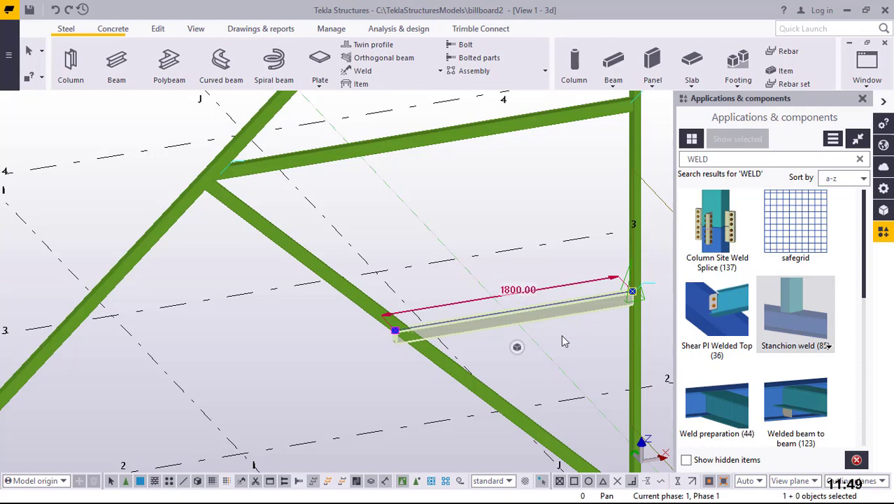
- Apply the Stanchion weld (85) component with the new diagonal as main part and the 1800 mm horizontal beam as secondary part
{"action": "left_click", "coordinate": [528, 203]}
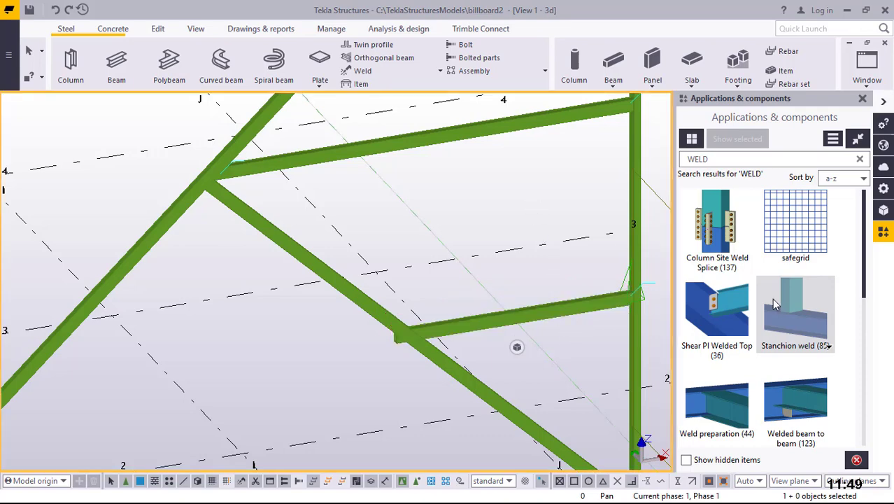
{"action": "scroll", "coordinate": [457, 357], "scroll_direction": "up", "scroll_amount": 5}
{"action": "left_click", "coordinate": [473, 349]}
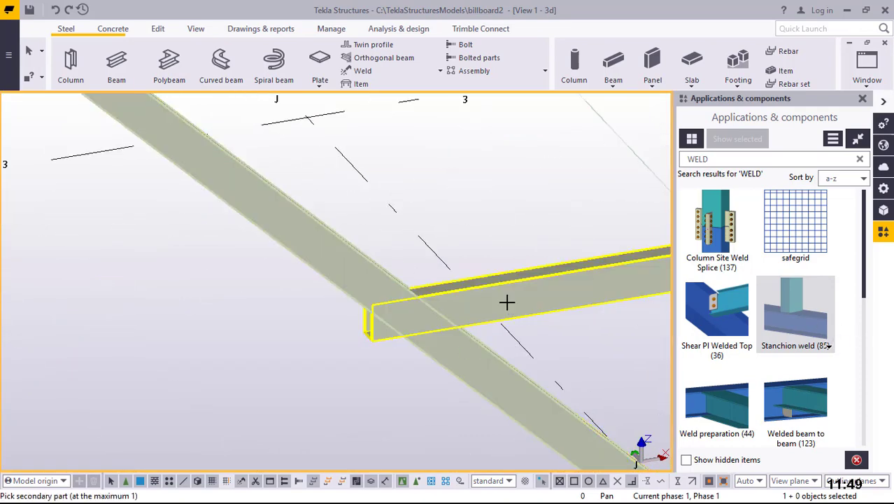
{"action": "left_click", "coordinate": [507, 302]}
{"action": "scroll", "coordinate": [398, 343], "scroll_direction": "down", "scroll_amount": 5}
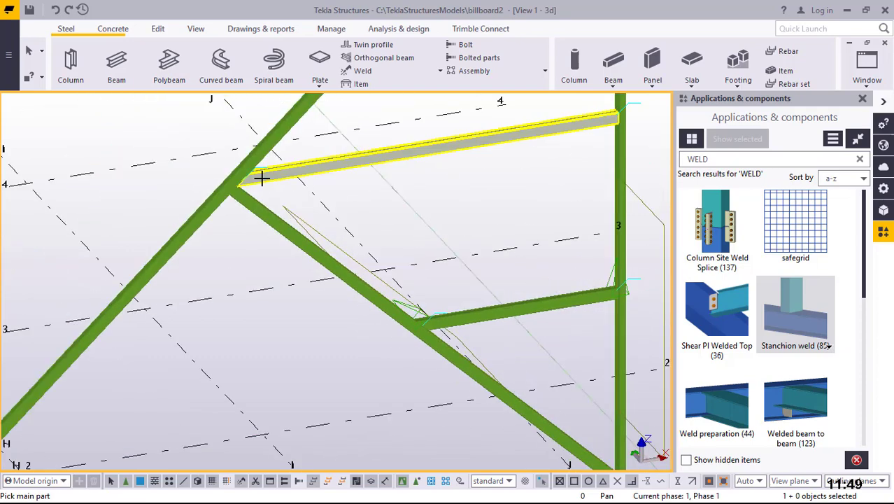
- Apply the Stanchion weld (85) with the sloping brace as main part and the diagonal as secondary part, and redraw the view
{"action": "scroll", "coordinate": [184, 195], "scroll_direction": "up", "scroll_amount": 5}
{"action": "left_click", "coordinate": [245, 233]}
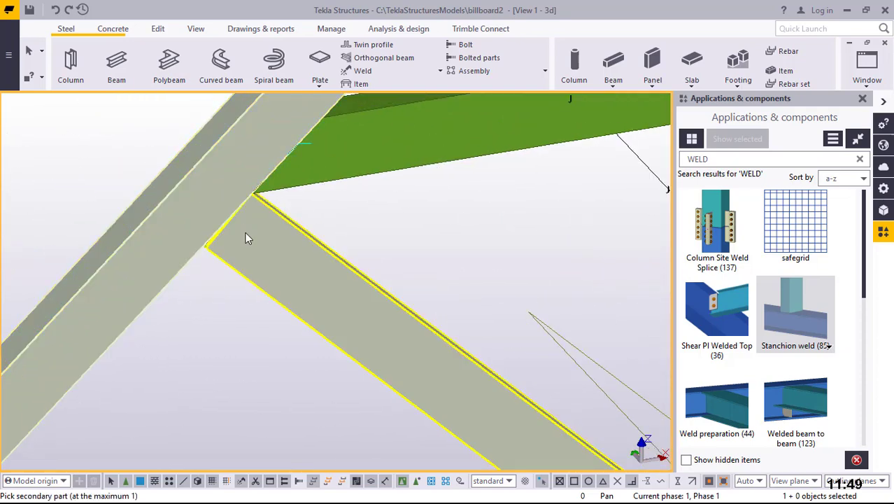
{"action": "left_click", "coordinate": [248, 235]}
{"action": "scroll", "coordinate": [203, 250], "scroll_direction": "down", "scroll_amount": 4}
{"action": "scroll", "coordinate": [198, 250], "scroll_direction": "down", "scroll_amount": 4}
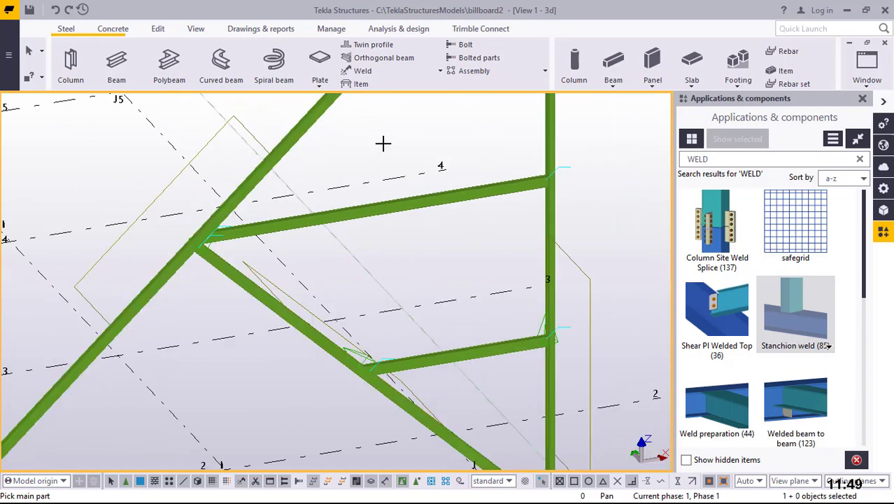
{"action": "right_click", "coordinate": [382, 142]}
{"action": "left_click", "coordinate": [433, 153]}
{"action": "right_click", "coordinate": [393, 131]}
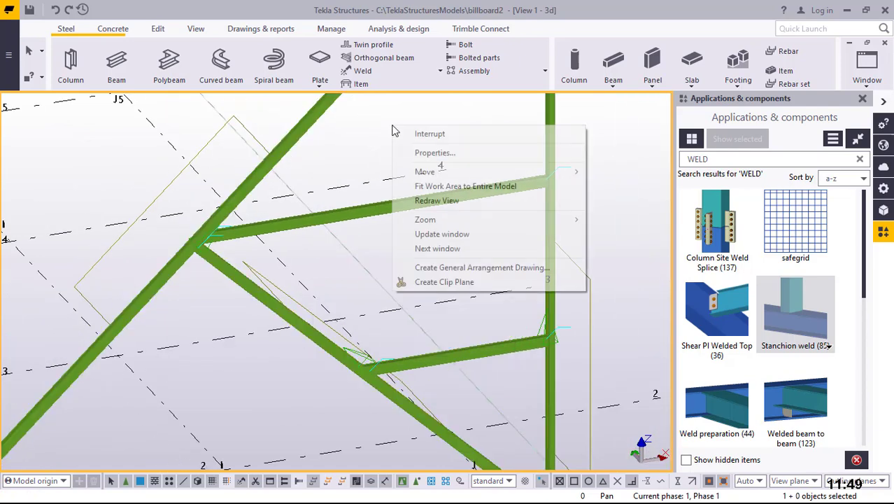
{"action": "left_click", "coordinate": [438, 201]}
{"action": "scroll", "coordinate": [330, 321], "scroll_direction": "down", "scroll_amount": 3}
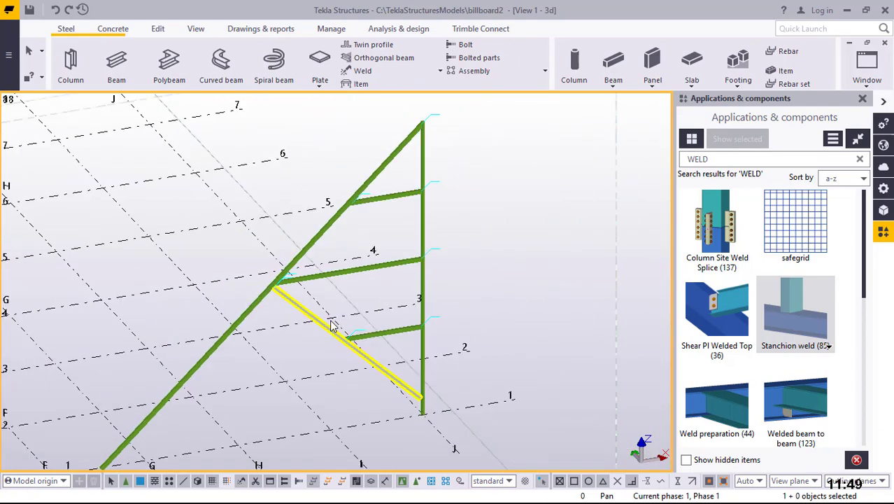
- Place a construction point on the sloping brace's edge at the middle of the diagonal's welded end
{"action": "scroll", "coordinate": [242, 328], "scroll_direction": "up", "scroll_amount": 5}
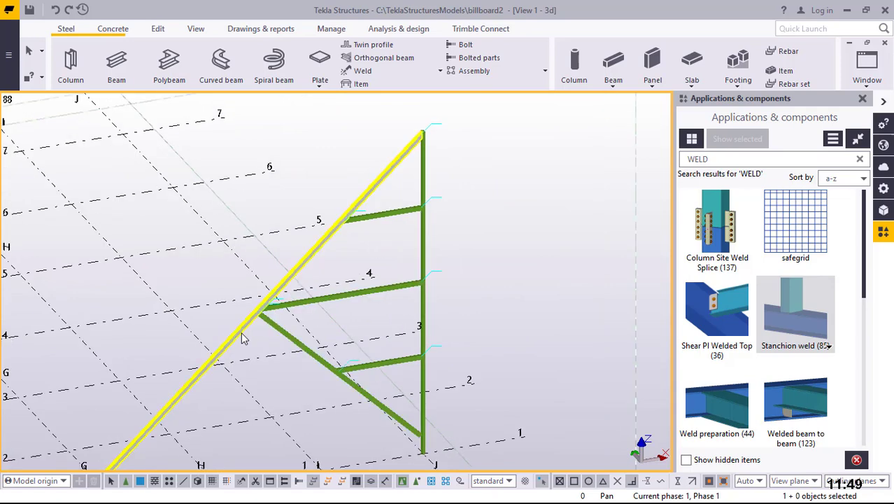
{"action": "scroll", "coordinate": [280, 301], "scroll_direction": "up", "scroll_amount": 2}
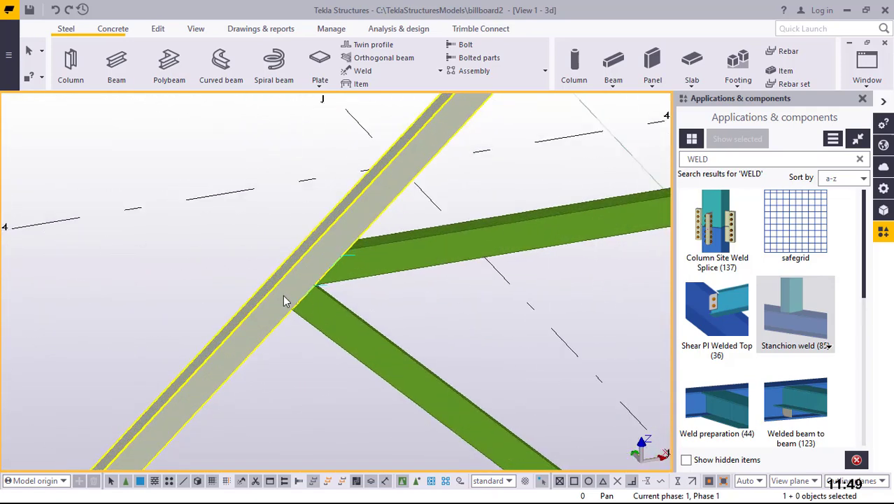
{"action": "middle_click_drag", "start_coordinate": [283, 300], "coordinate": [107, 270], "text": "ctrl"}
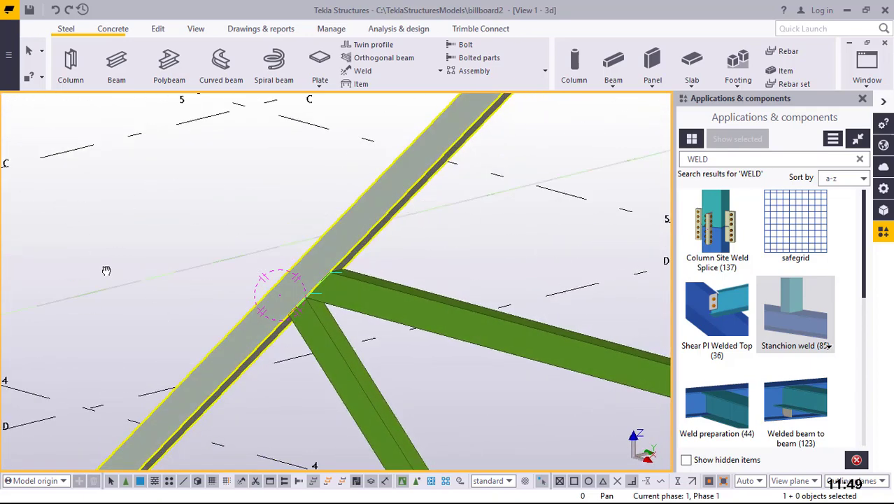
{"action": "scroll", "coordinate": [312, 331], "scroll_direction": "up", "scroll_amount": 8}
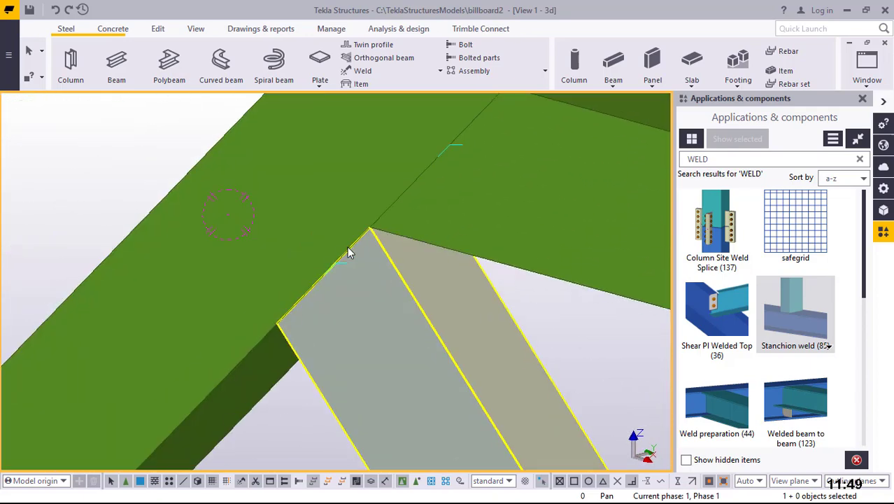
{"action": "scroll", "coordinate": [414, 323], "scroll_direction": "down", "scroll_amount": 5}
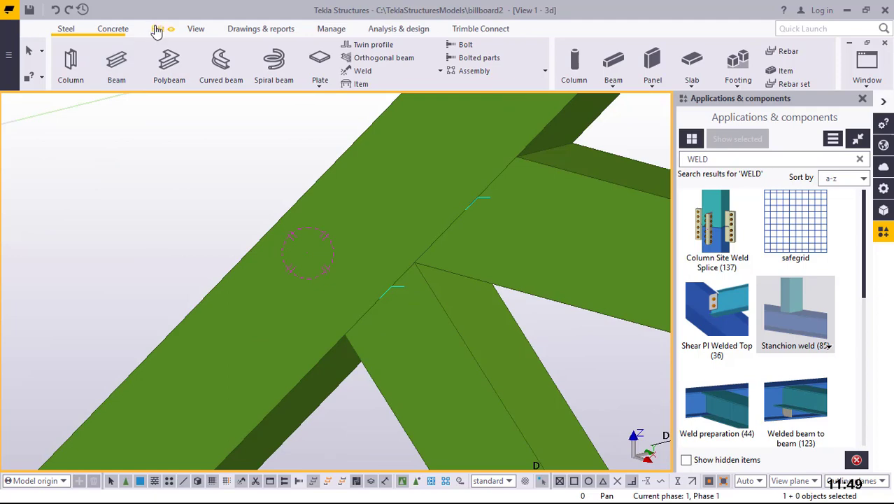
{"action": "scroll", "coordinate": [158, 31], "scroll_direction": "down", "scroll_amount": 2}
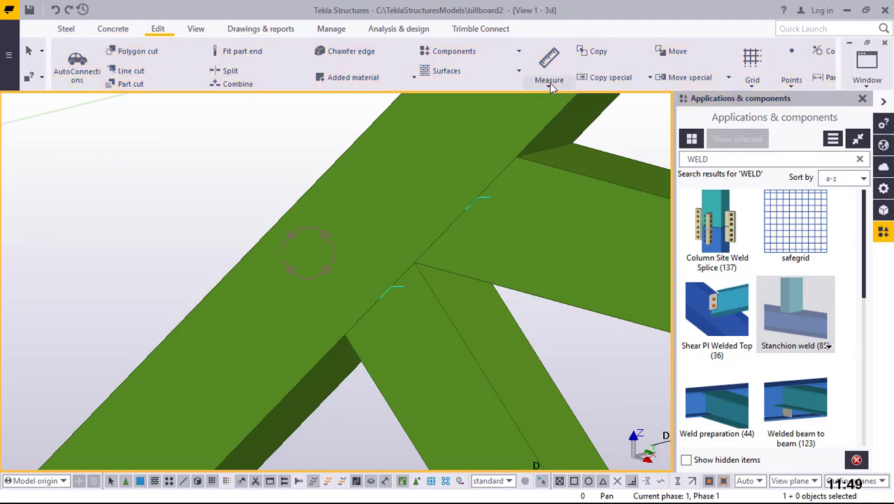
{"action": "left_click", "coordinate": [795, 89]}
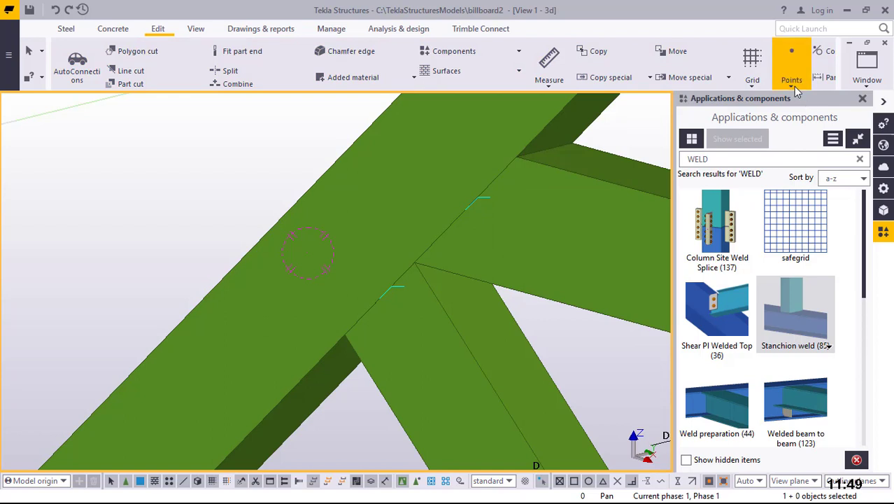
{"action": "left_click", "coordinate": [795, 89]}
{"action": "left_click", "coordinate": [812, 341]}
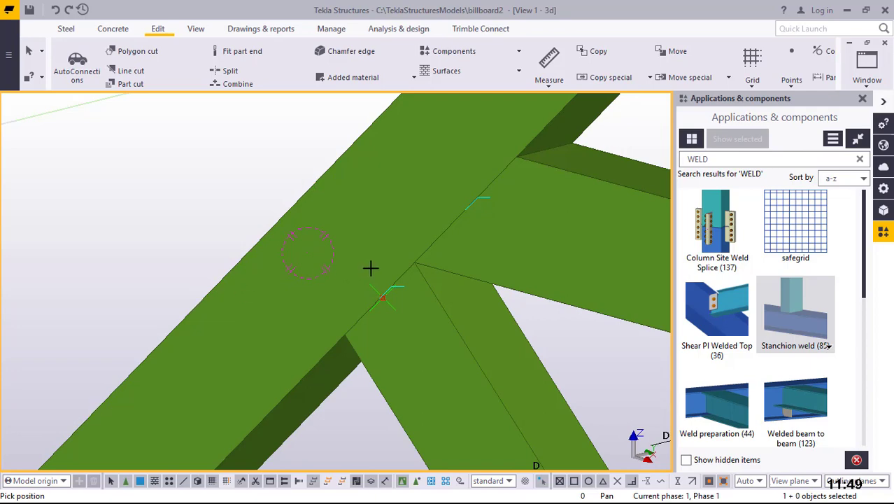
{"action": "middle_click_drag", "start_coordinate": [370, 268], "coordinate": [328, 305], "text": "ctrl"}
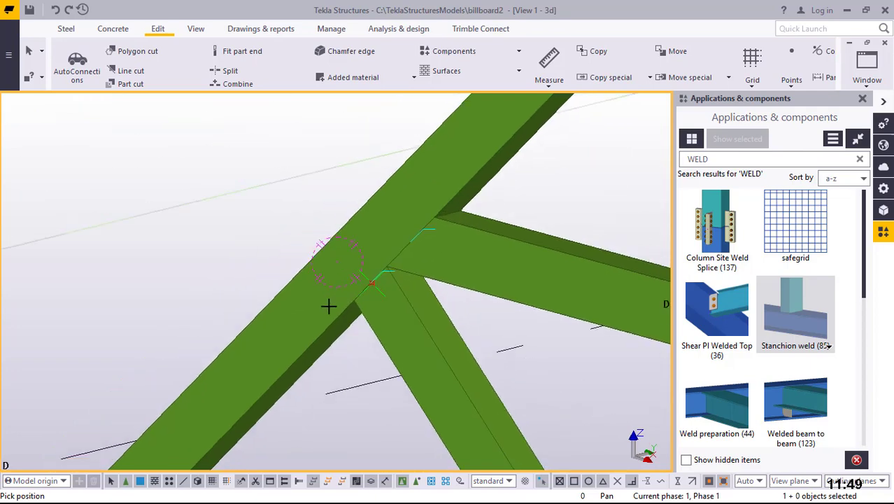
{"action": "right_click", "coordinate": [259, 210]}
{"action": "left_click", "coordinate": [284, 220]}
- Delete the 1500 mm horizontal beam between the sloping brace and the column, and undo the deletion
{"action": "scroll", "coordinate": [266, 231], "scroll_direction": "down", "scroll_amount": 5}
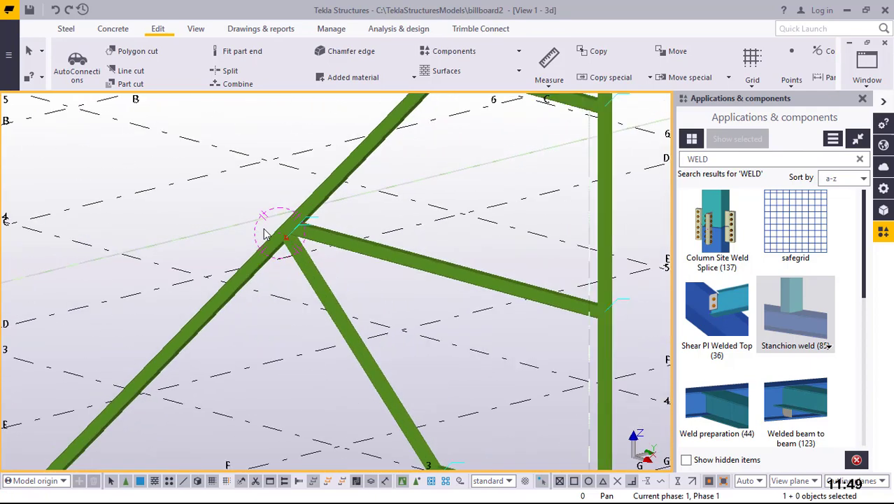
{"action": "scroll", "coordinate": [273, 235], "scroll_direction": "down", "scroll_amount": 3}
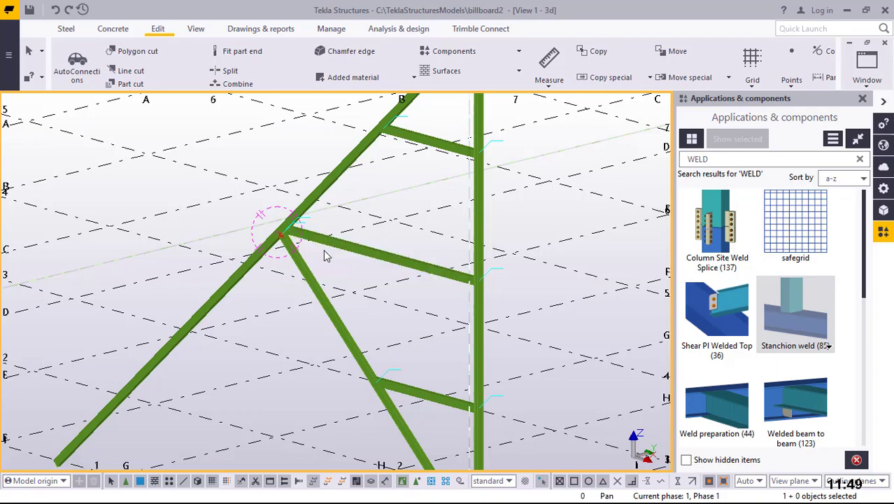
{"action": "middle_click_drag", "start_coordinate": [231, 212], "coordinate": [298, 272]}
{"action": "scroll", "coordinate": [299, 272], "scroll_direction": "down", "scroll_amount": 6}
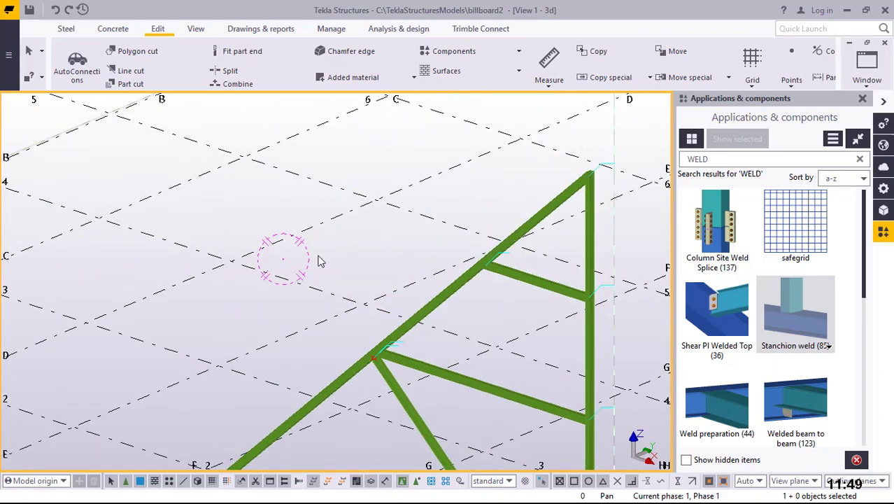
{"action": "scroll", "coordinate": [375, 297], "scroll_direction": "up", "scroll_amount": 8}
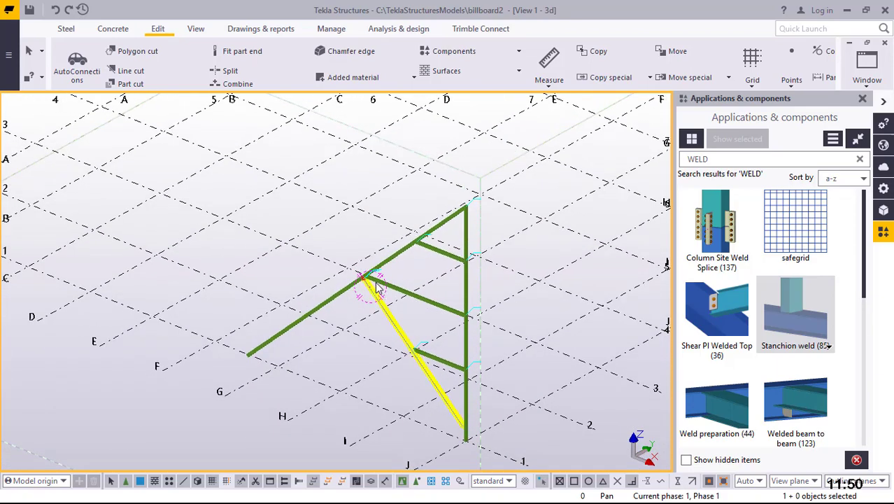
{"action": "scroll", "coordinate": [259, 292], "scroll_direction": "up", "scroll_amount": 3}
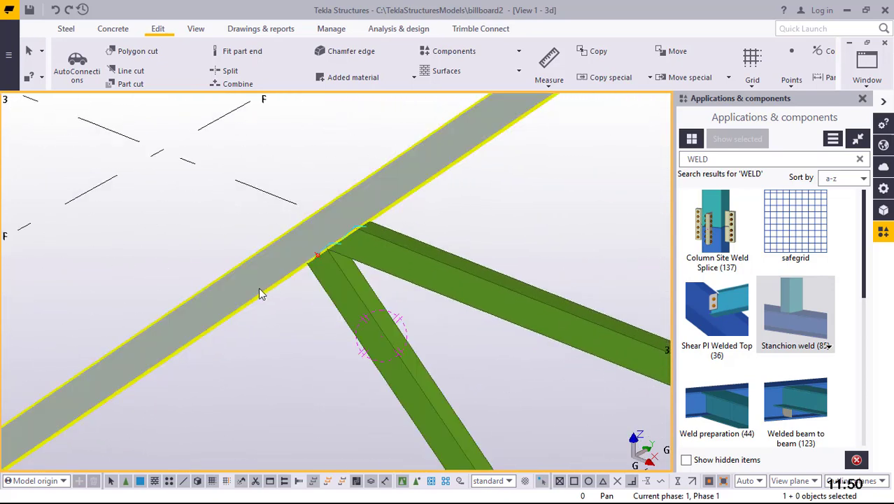
{"action": "scroll", "coordinate": [240, 292], "scroll_direction": "down", "scroll_amount": 6}
{"action": "left_click", "coordinate": [502, 198]}
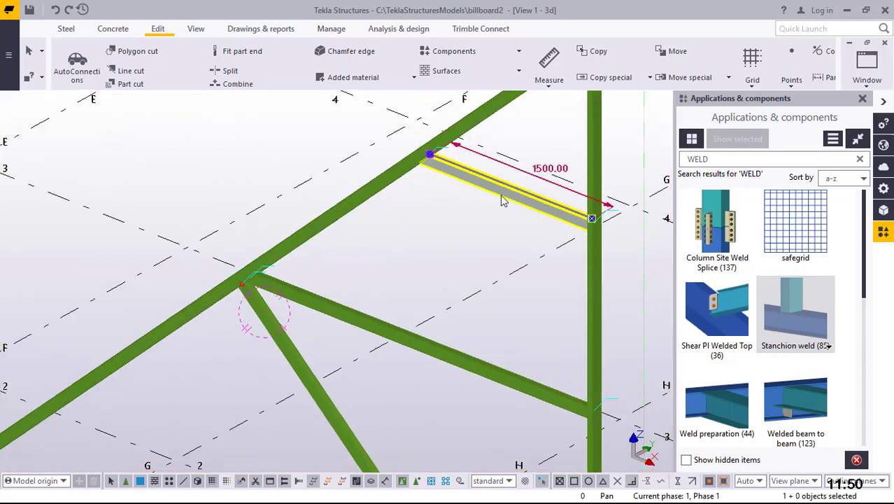
{"action": "scroll", "coordinate": [494, 206], "scroll_direction": "up", "scroll_amount": 2}
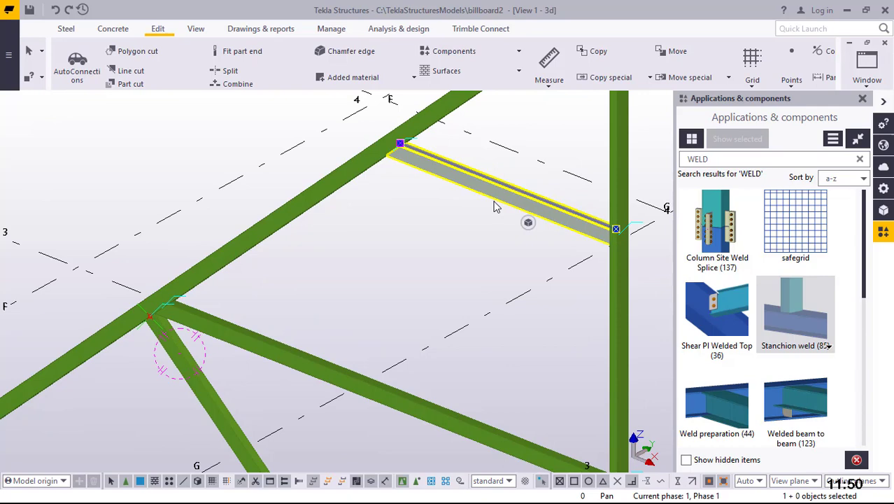
{"action": "right_click", "coordinate": [493, 209]}
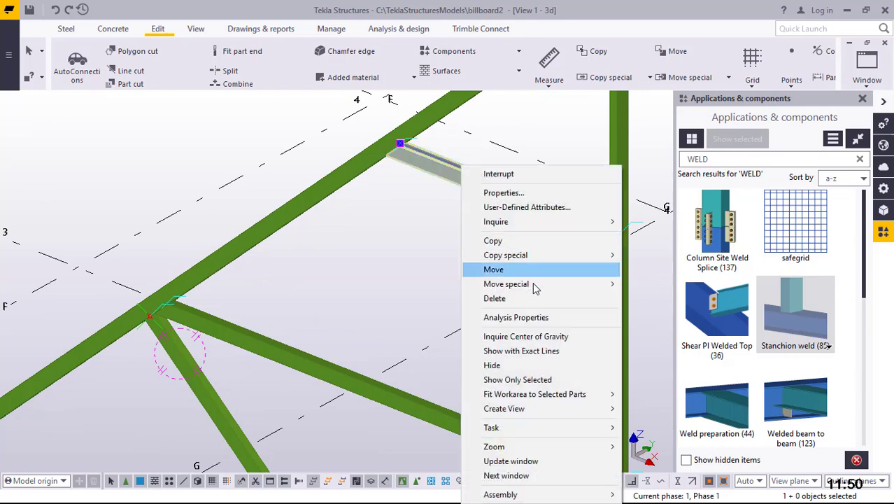
{"action": "left_click", "coordinate": [494, 298]}
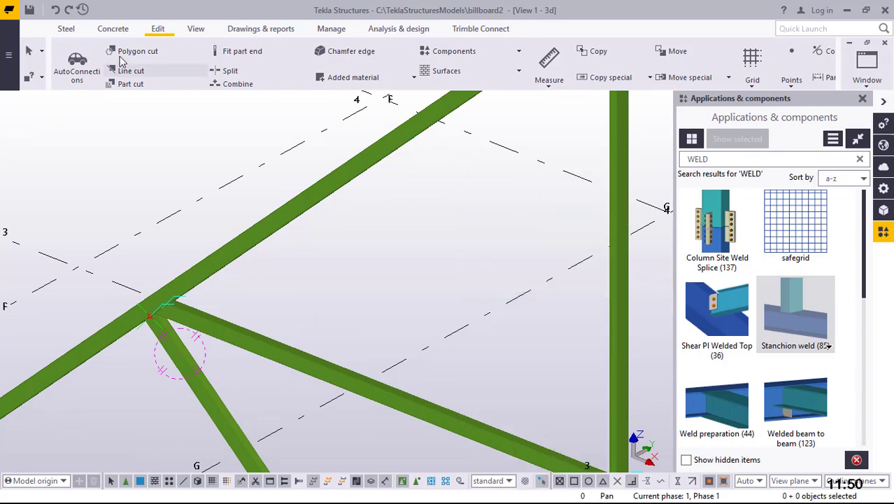
{"action": "left_click", "coordinate": [56, 10]}
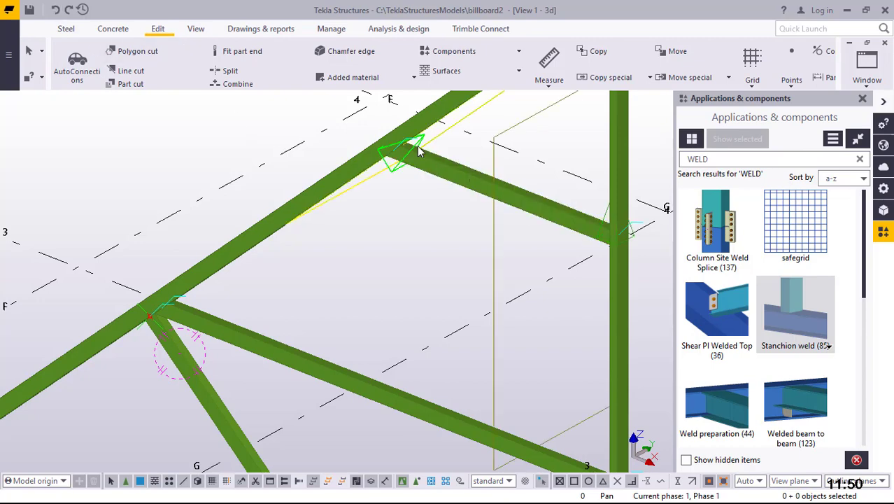
- Delete the weld connections at the 1500 mm horizontal beam's ends and copy the beam from its midpoint to the point at the diagonal joint
{"action": "scroll", "coordinate": [425, 144], "scroll_direction": "up", "scroll_amount": 3}
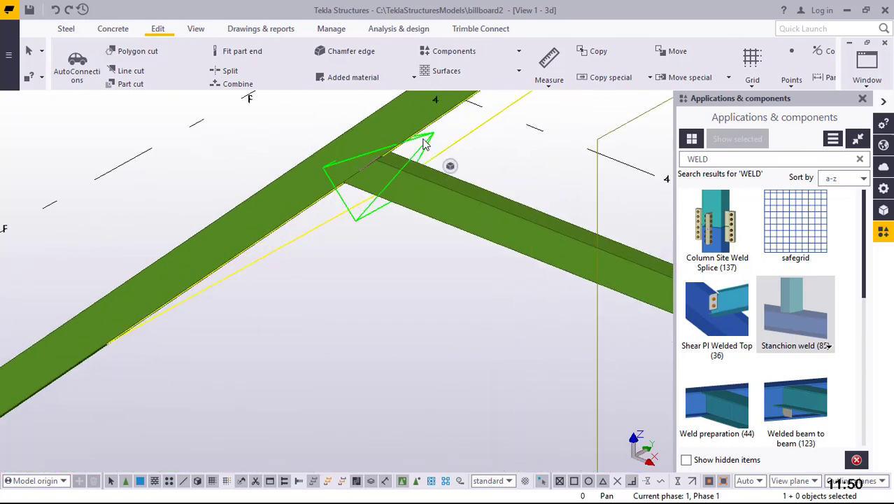
{"action": "mouse_move", "coordinate": [425, 143]}
{"action": "middle_mouse_down", "text": "ctrl"}
{"action": "mouse_move", "coordinate": [290, 224]}
{"action": "mouse_move", "coordinate": [519, 266]}
{"action": "mouse_move", "coordinate": [587, 310]}
{"action": "mouse_move", "coordinate": [606, 261]}
{"action": "mouse_move", "coordinate": [447, 252]}
{"action": "middle_mouse_up", "text": "ctrl"}
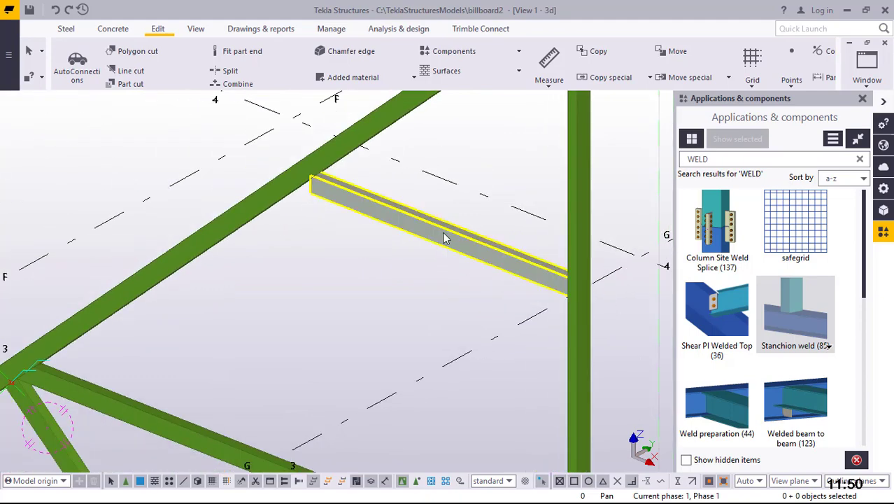
{"action": "left_click", "coordinate": [444, 238]}
{"action": "right_click", "coordinate": [444, 237]}
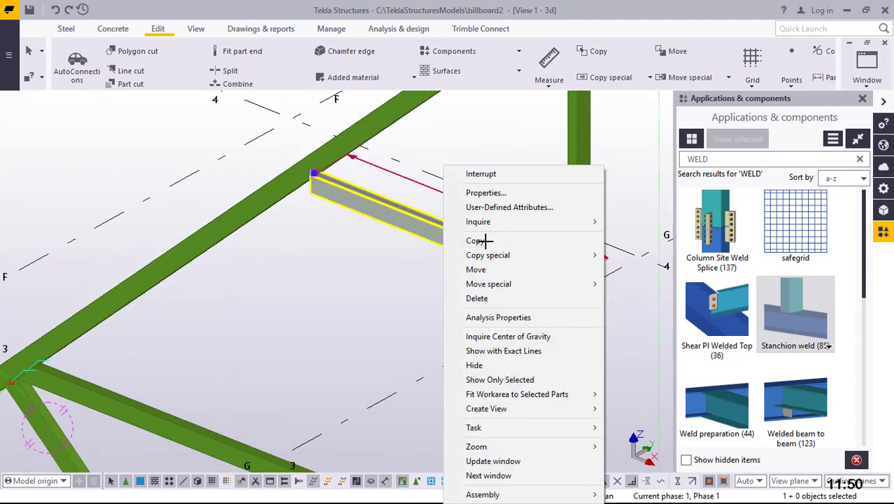
{"action": "left_click", "coordinate": [483, 240]}
{"action": "scroll", "coordinate": [434, 224], "scroll_direction": "up", "scroll_amount": 8}
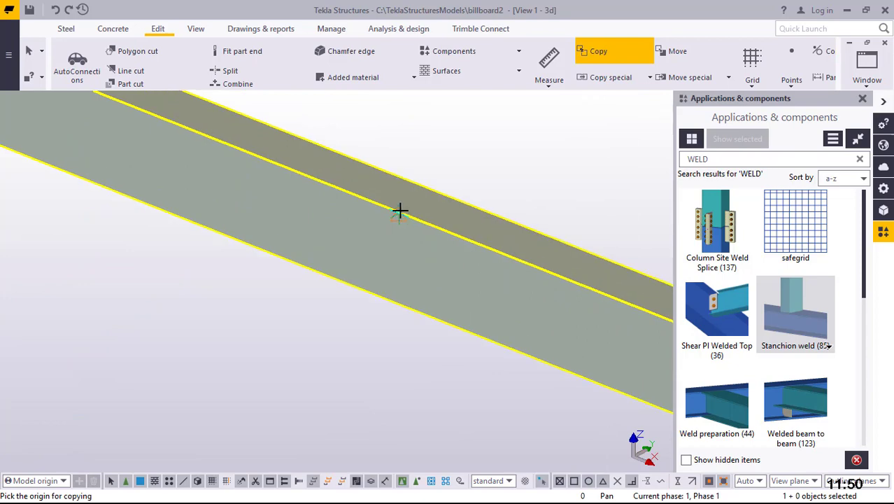
{"action": "scroll", "coordinate": [511, 235], "scroll_direction": "down", "scroll_amount": 2}
{"action": "left_click", "coordinate": [511, 239]}
{"action": "scroll", "coordinate": [511, 241], "scroll_direction": "down", "scroll_amount": 8}
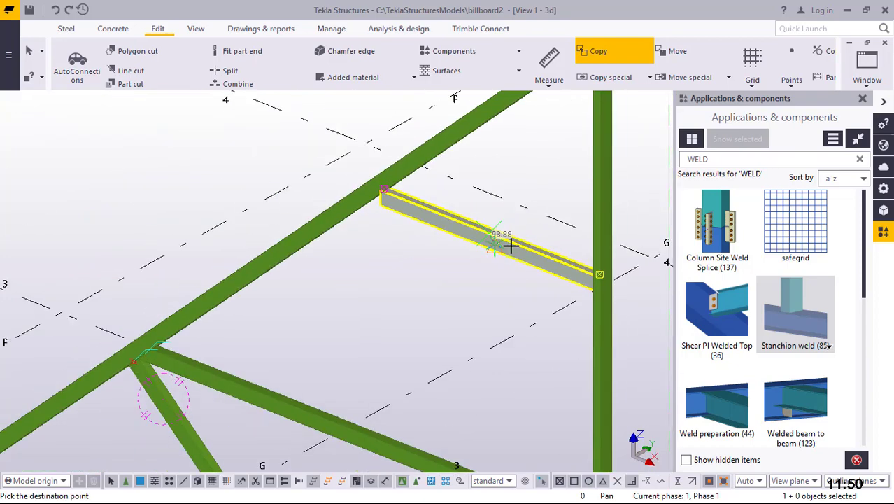
{"action": "scroll", "coordinate": [339, 289], "scroll_direction": "up", "scroll_amount": 10}
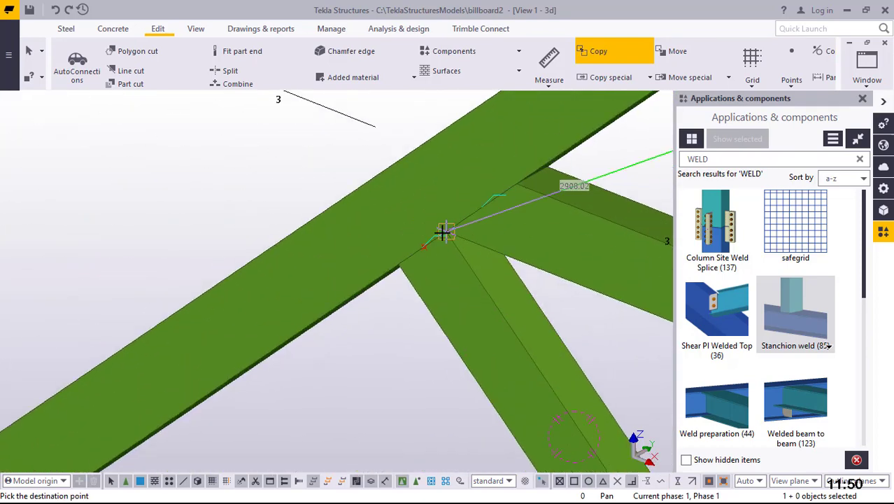
{"action": "scroll", "coordinate": [417, 253], "scroll_direction": "up", "scroll_amount": 3}
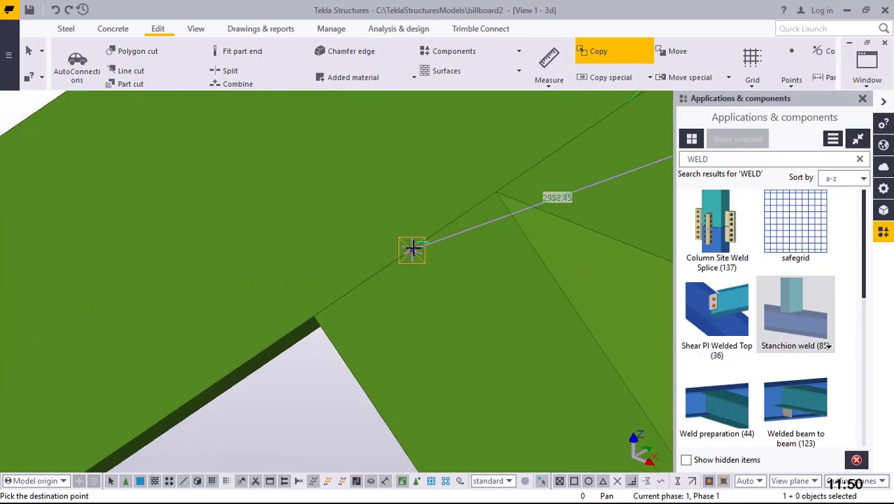
{"action": "scroll", "coordinate": [412, 249], "scroll_direction": "down", "scroll_amount": 6}
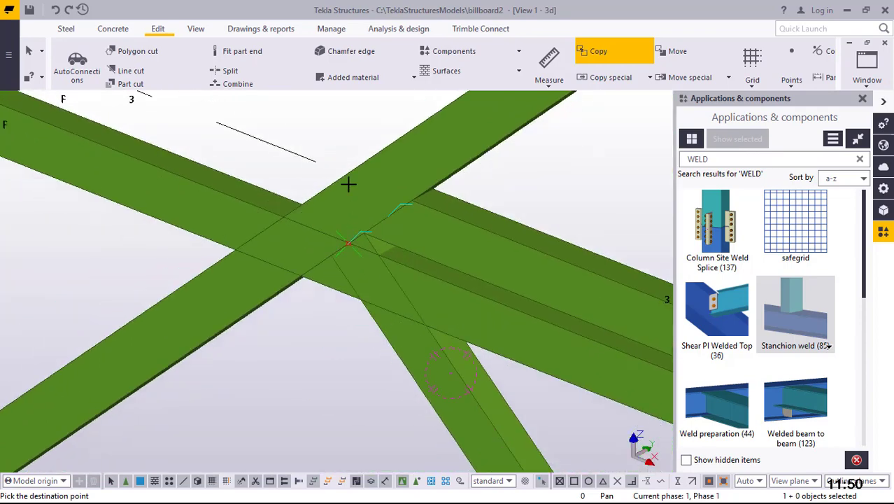
{"action": "right_click", "coordinate": [295, 137]}
{"action": "left_click", "coordinate": [325, 138]}
- Move the copied 1500 mm beam linearly by -500 mm in Z
{"action": "scroll", "coordinate": [255, 206], "scroll_direction": "down", "scroll_amount": 3}
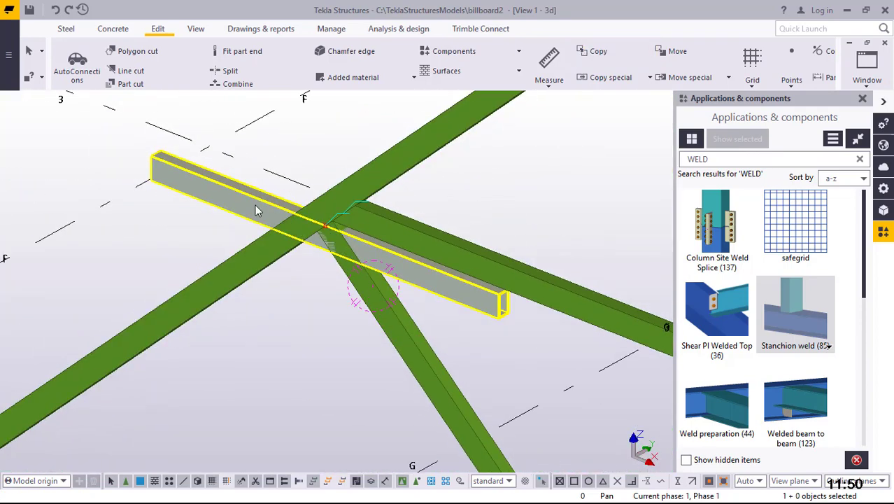
{"action": "right_click", "coordinate": [311, 136]}
{"action": "mouse_move", "coordinate": [364, 252]}
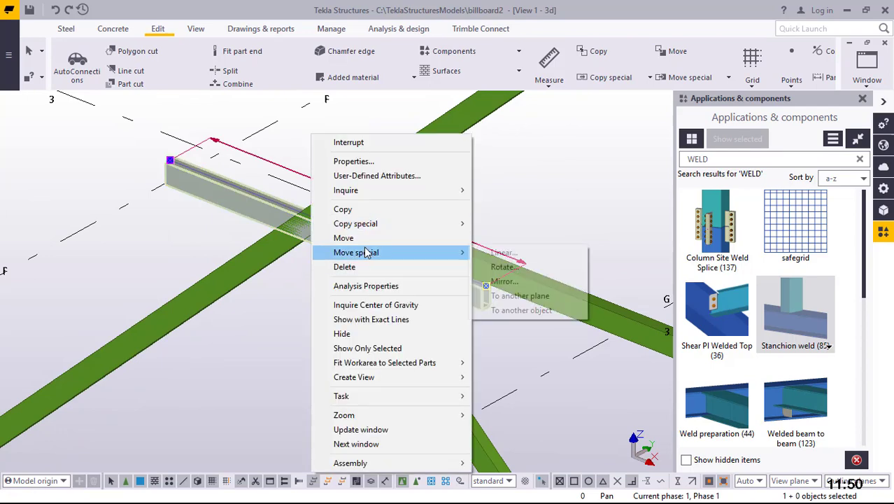
{"action": "left_click", "coordinate": [502, 253]}
{"action": "scroll", "coordinate": [423, 203], "scroll_direction": "down", "scroll_amount": 3}
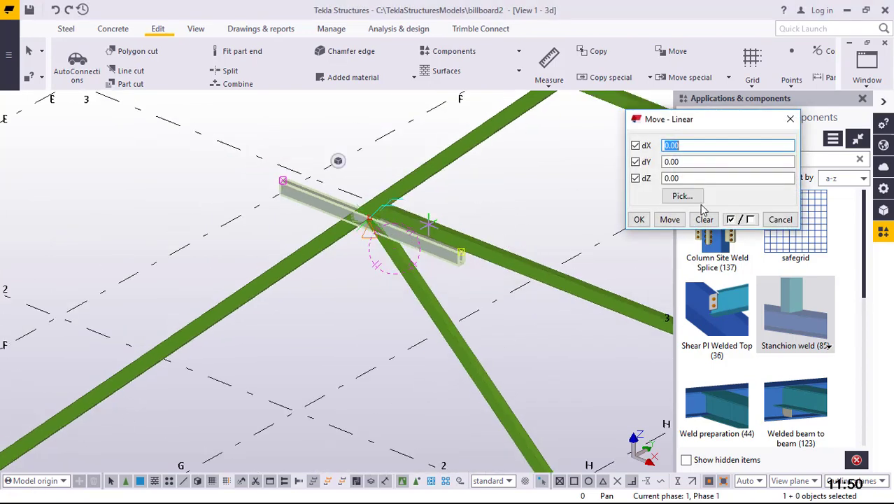
{"action": "left_click", "coordinate": [665, 177]}
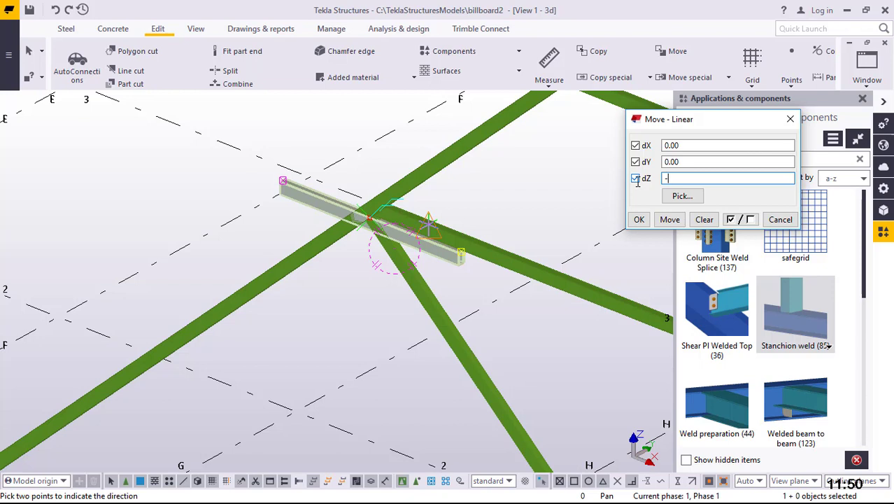
{"action": "left_click", "coordinate": [669, 219]}
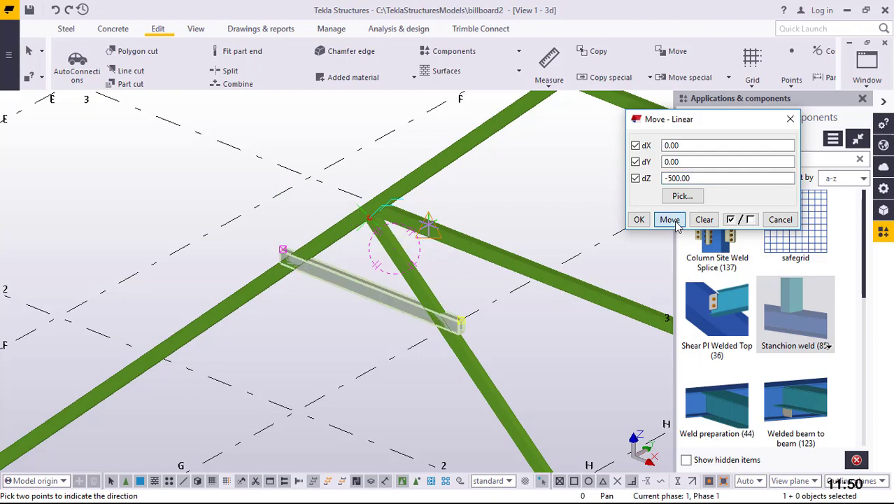
{"action": "left_click", "coordinate": [638, 220]}
{"action": "right_click", "coordinate": [501, 208]}
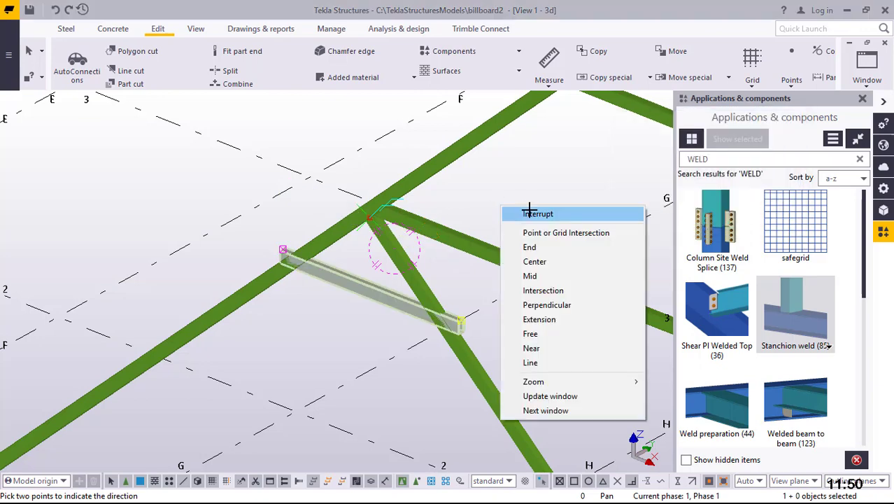
{"action": "left_click", "coordinate": [537, 214]}
- Apply the Stanchion weld (85) to the uppermost horizontal beam at both the column and the sloping brace
{"action": "scroll", "coordinate": [331, 328], "scroll_direction": "down", "scroll_amount": 3}
{"action": "scroll", "coordinate": [331, 327], "scroll_direction": "up", "scroll_amount": 2}
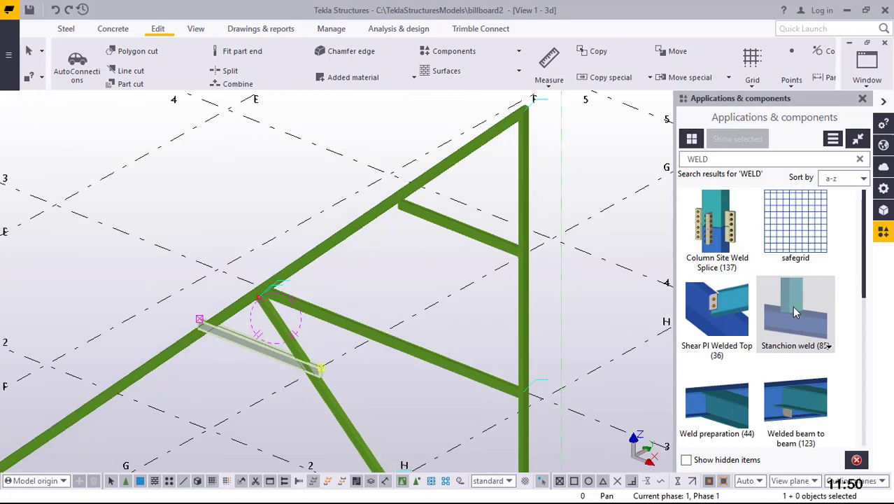
{"action": "scroll", "coordinate": [514, 245], "scroll_direction": "up", "scroll_amount": 3}
{"action": "left_click", "coordinate": [531, 282]}
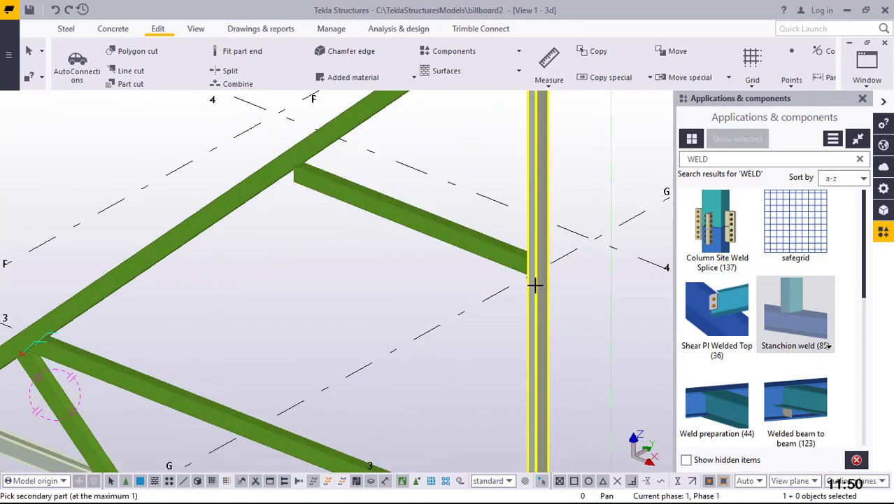
{"action": "left_click", "coordinate": [405, 241]}
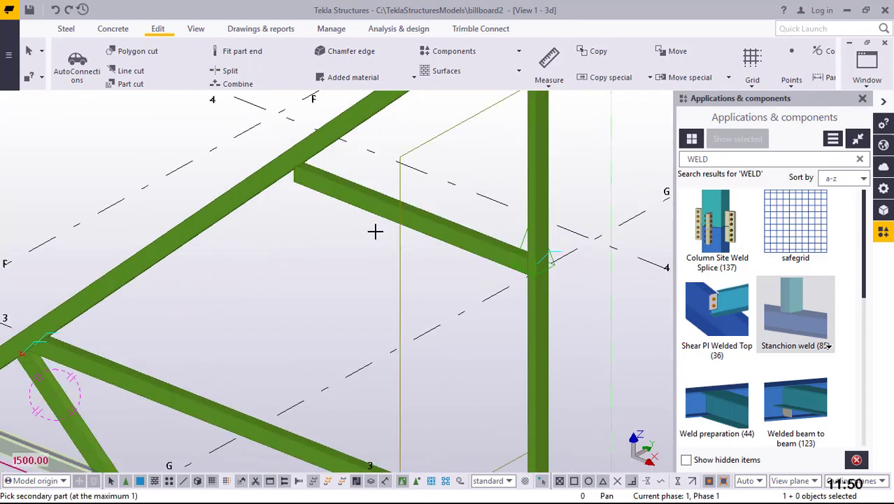
{"action": "left_click", "coordinate": [296, 159]}
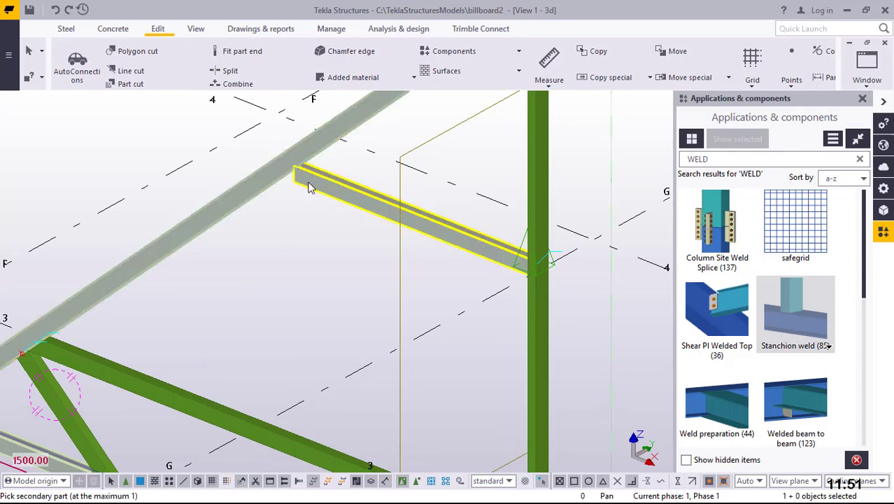
{"action": "left_click", "coordinate": [347, 203]}
- Apply the Stanchion weld (85) to the moved beam at both the diagonal and the sloping brace
{"action": "scroll", "coordinate": [464, 190], "scroll_direction": "down", "scroll_amount": 3}
{"action": "scroll", "coordinate": [239, 299], "scroll_direction": "up", "scroll_amount": 1}
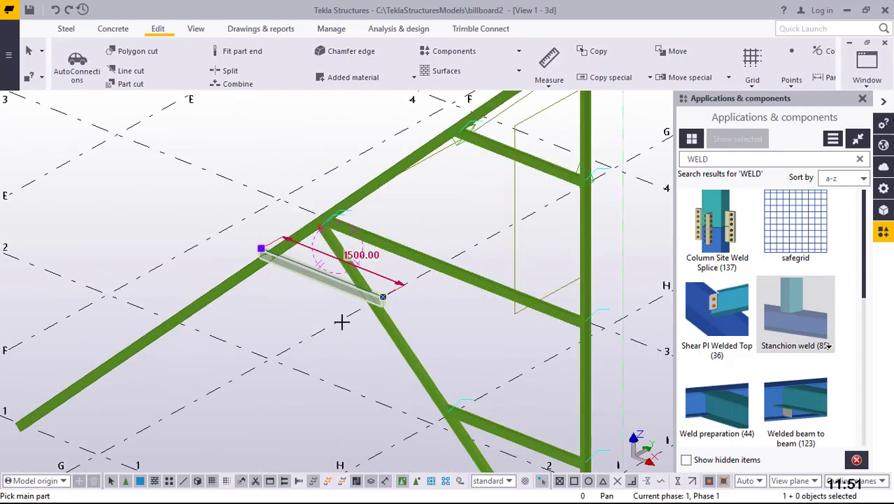
{"action": "scroll", "coordinate": [342, 321], "scroll_direction": "up", "scroll_amount": 3}
{"action": "scroll", "coordinate": [426, 295], "scroll_direction": "up", "scroll_amount": 1}
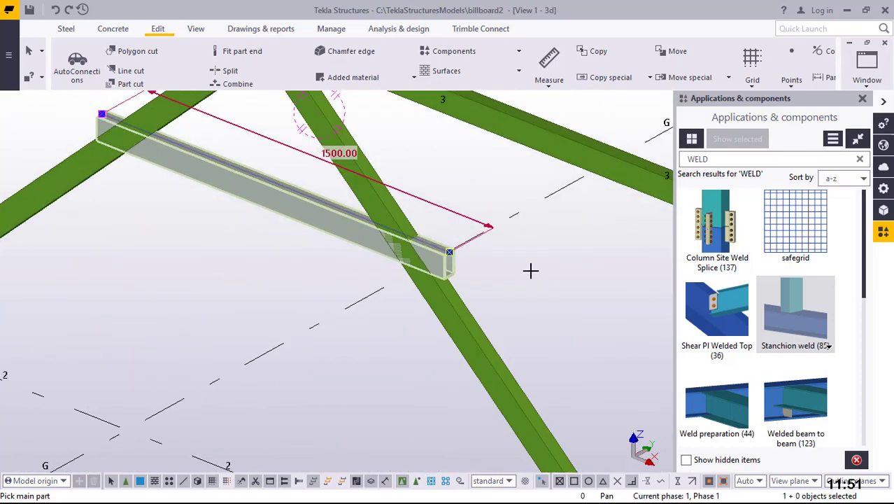
{"action": "left_click", "coordinate": [429, 295]}
{"action": "left_click", "coordinate": [355, 239]}
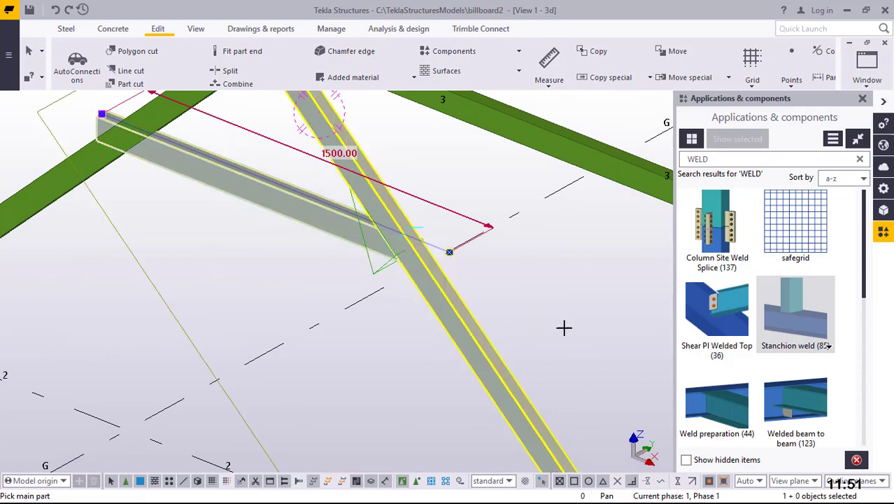
{"action": "scroll", "coordinate": [196, 208], "scroll_direction": "down", "scroll_amount": 2}
{"action": "scroll", "coordinate": [260, 208], "scroll_direction": "up", "scroll_amount": 3}
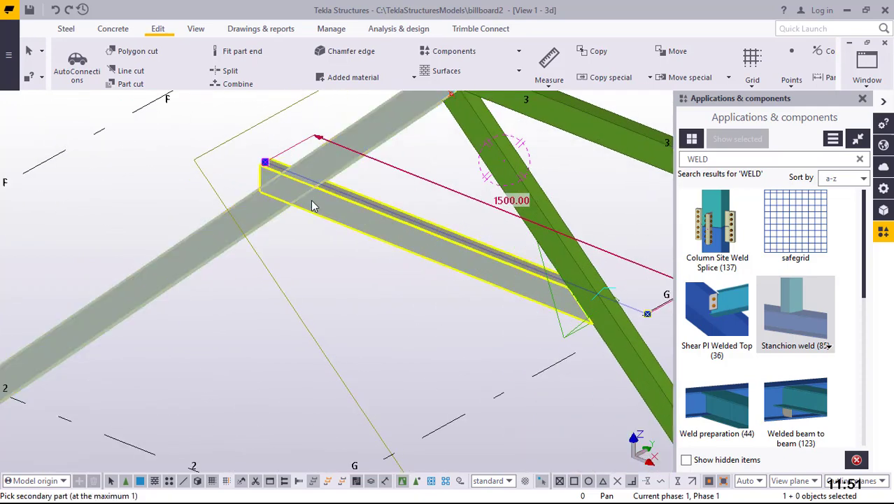
{"action": "right_click", "coordinate": [261, 136]}
{"action": "left_click", "coordinate": [284, 143]}
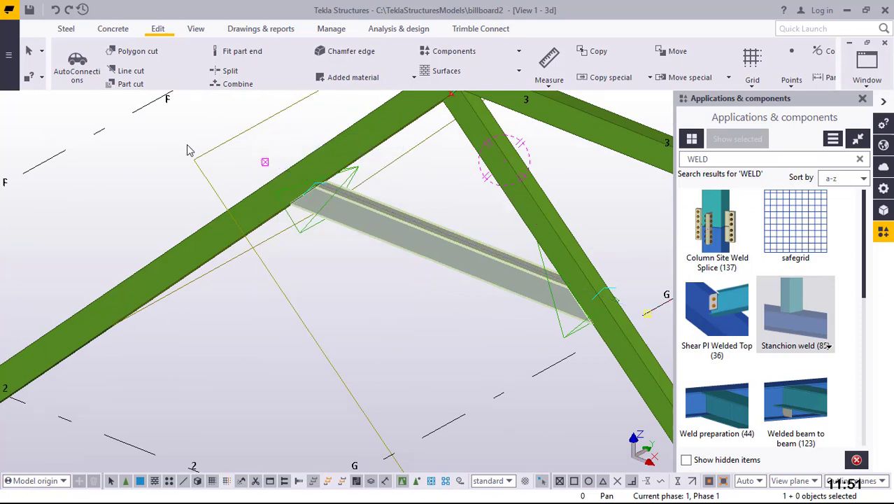
- Clear the selection and redraw the view to remove the temporary weld graphics
{"action": "right_click", "coordinate": [189, 145]}
{"action": "left_click", "coordinate": [124, 177]}
{"action": "right_click", "coordinate": [130, 168]}
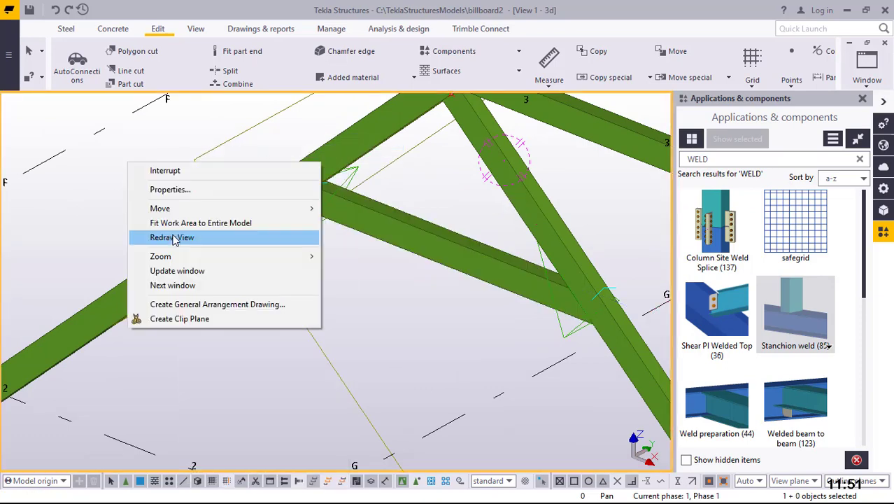
{"action": "left_click", "coordinate": [175, 238]}
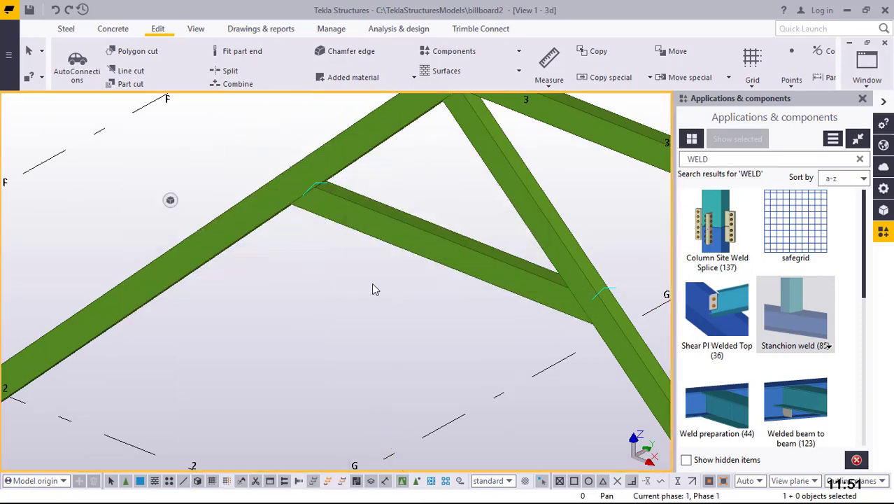
- Model a diagonal steel beam about 2113 mm long from the uppermost horizontal's underside midpoint at the brace to the next horizontal's top-edge midpoint at the column
{"action": "scroll", "coordinate": [343, 286], "scroll_direction": "down", "scroll_amount": 2}
{"action": "scroll", "coordinate": [324, 278], "scroll_direction": "down", "scroll_amount": 3}
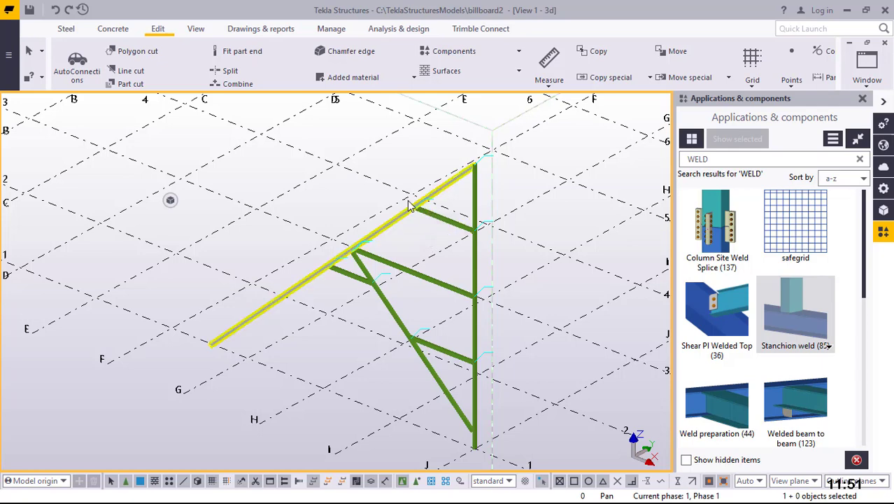
{"action": "scroll", "coordinate": [410, 203], "scroll_direction": "up", "scroll_amount": 2}
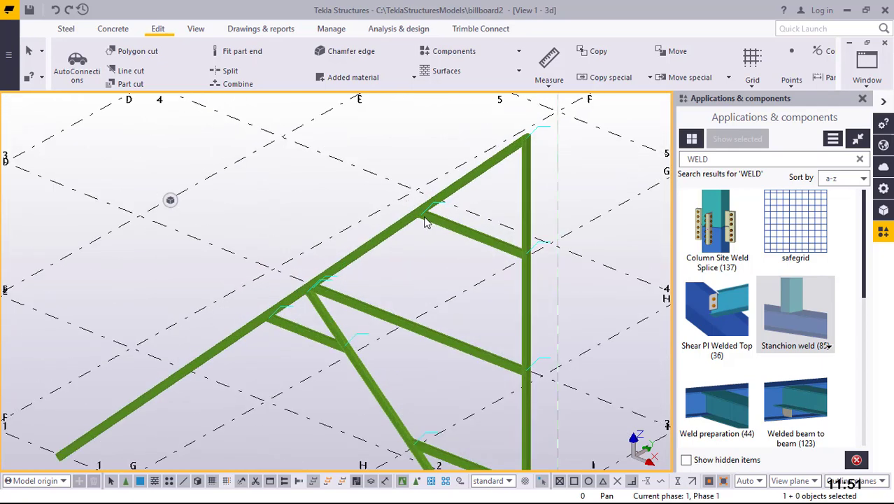
{"action": "middle_click_drag", "start_coordinate": [425, 221], "coordinate": [420, 210], "text": "ctrl"}
{"action": "scroll", "coordinate": [420, 210], "scroll_direction": "up", "scroll_amount": 5}
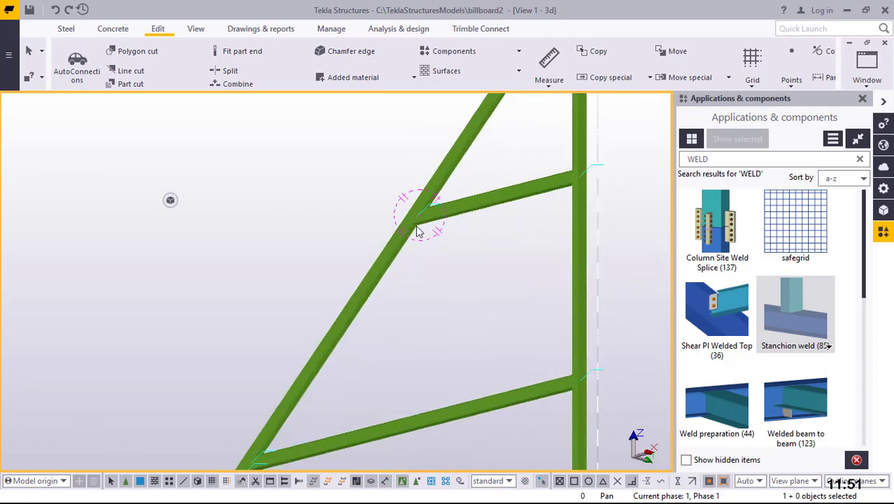
{"action": "scroll", "coordinate": [417, 229], "scroll_direction": "up", "scroll_amount": 6}
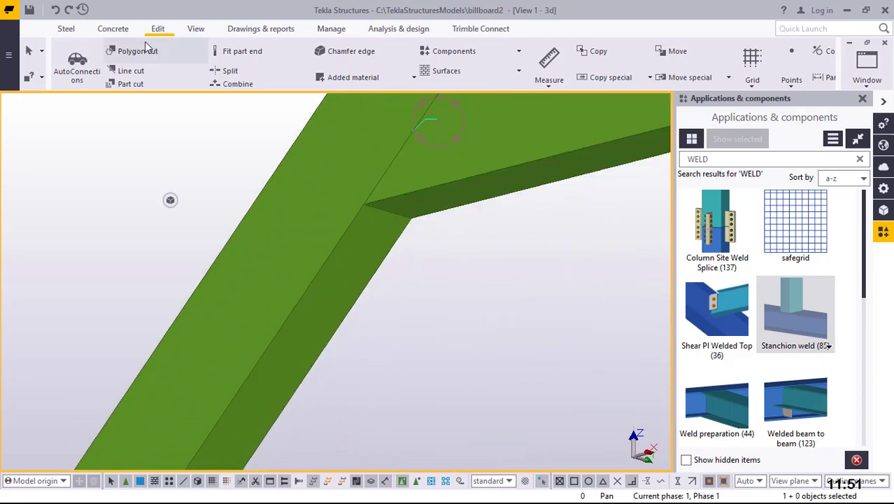
{"action": "left_click", "coordinate": [64, 29]}
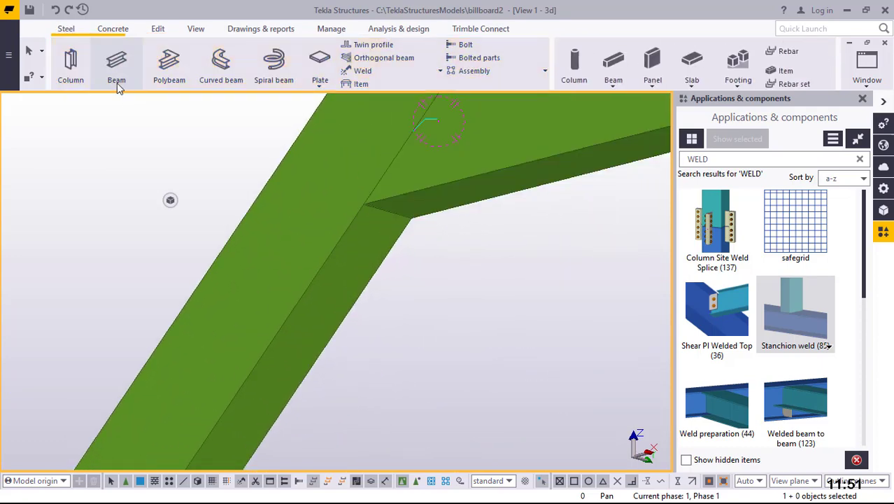
{"action": "left_click", "coordinate": [117, 82]}
{"action": "scroll", "coordinate": [403, 214], "scroll_direction": "up", "scroll_amount": 8}
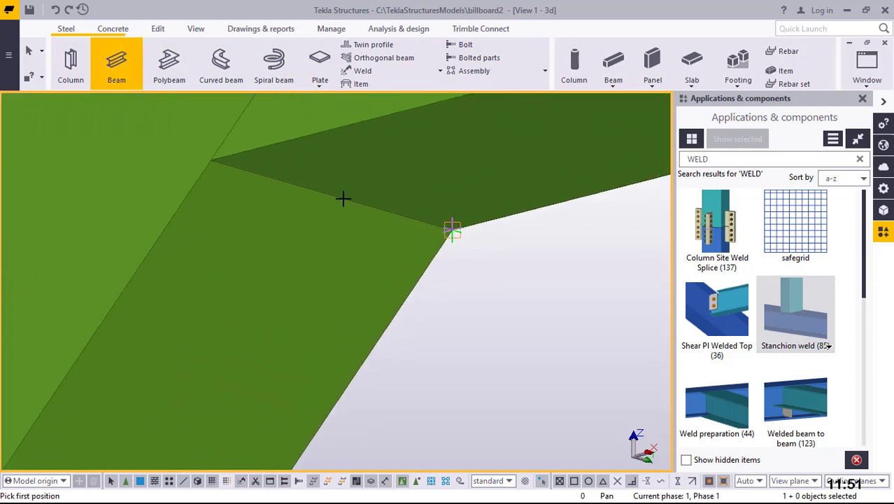
{"action": "left_click", "coordinate": [267, 158]}
{"action": "scroll", "coordinate": [309, 154], "scroll_direction": "down", "scroll_amount": 8}
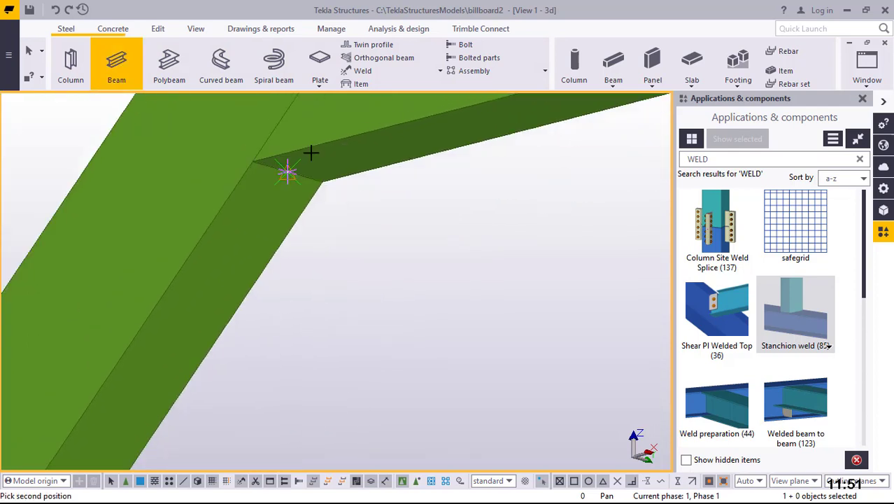
{"action": "scroll", "coordinate": [310, 154], "scroll_direction": "down", "scroll_amount": 5}
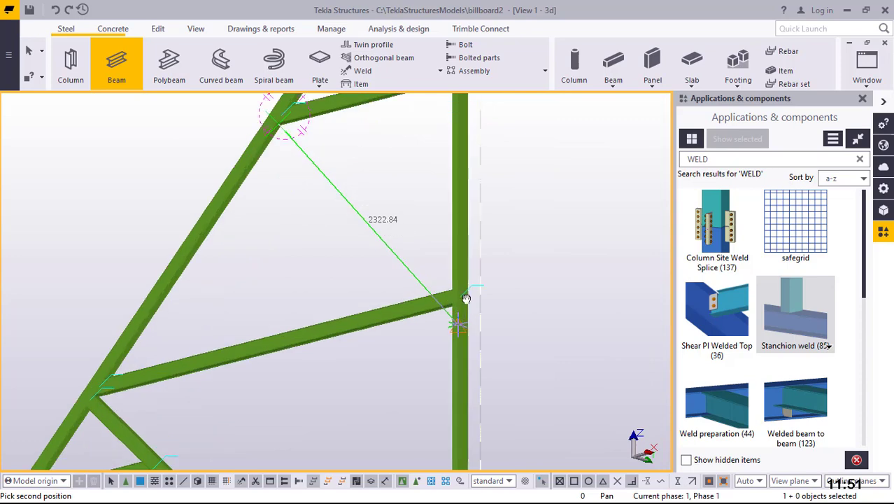
{"action": "mouse_move", "coordinate": [466, 298]}
{"action": "middle_mouse_down"}
{"action": "mouse_move", "coordinate": [531, 316]}
{"action": "mouse_move", "coordinate": [615, 371]}
{"action": "mouse_move", "coordinate": [462, 286]}
{"action": "middle_mouse_up"}
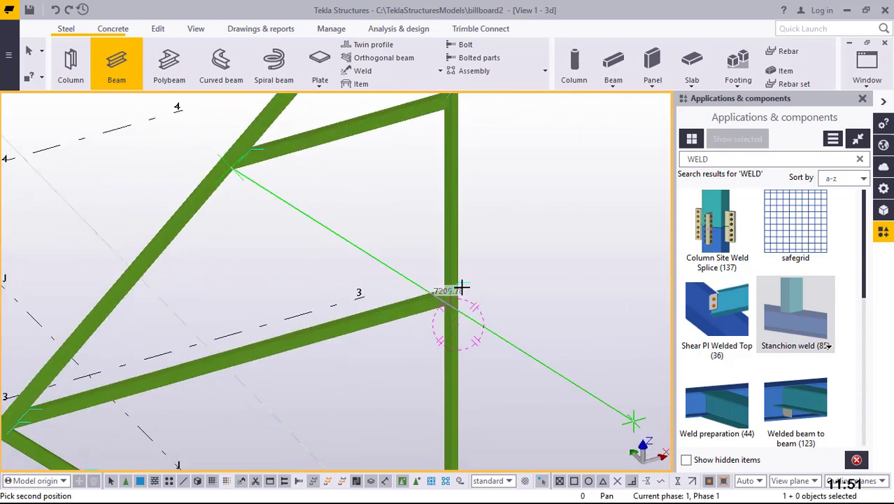
{"action": "scroll", "coordinate": [462, 287], "scroll_direction": "up", "scroll_amount": 10}
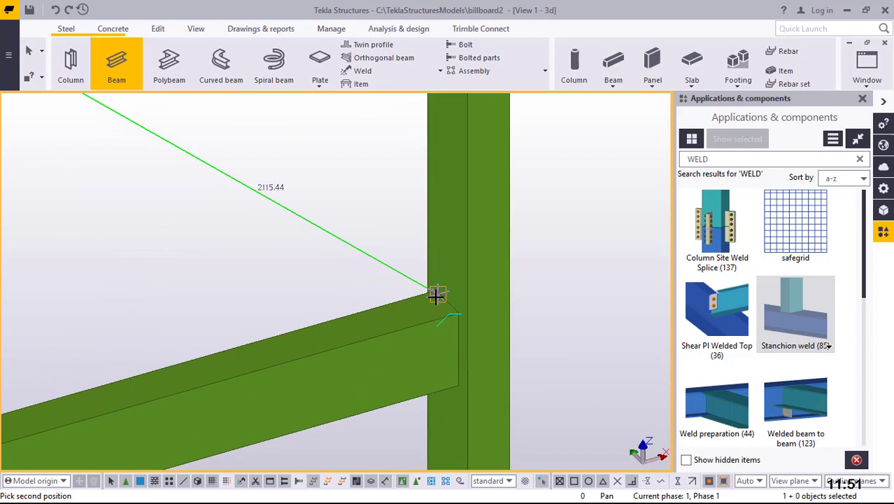
{"action": "scroll", "coordinate": [440, 308], "scroll_direction": "up", "scroll_amount": 3}
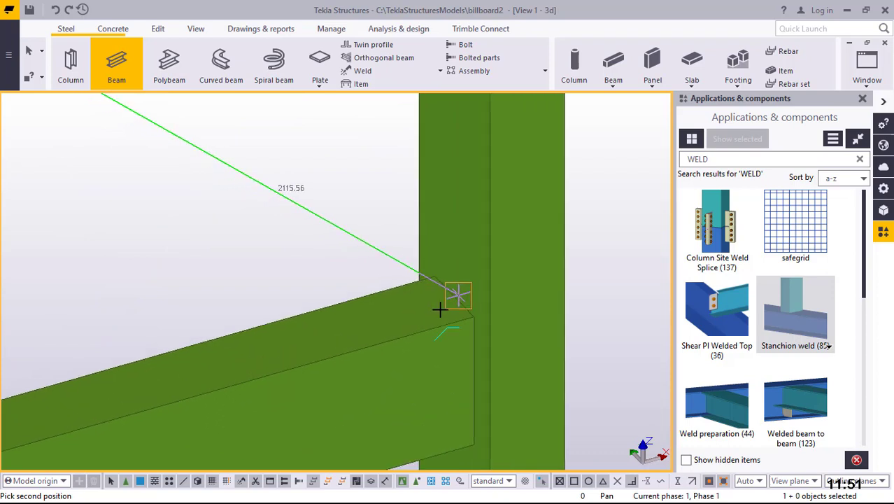
{"action": "scroll", "coordinate": [460, 294], "scroll_direction": "up", "scroll_amount": 2}
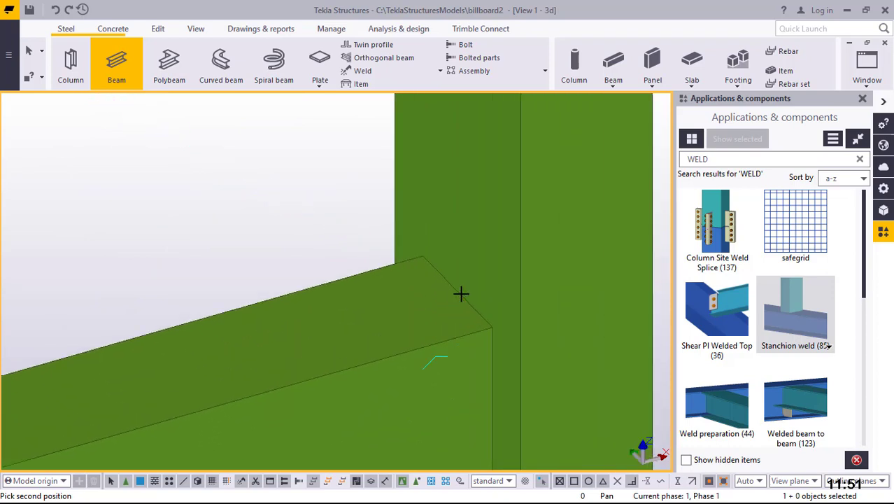
{"action": "scroll", "coordinate": [462, 296], "scroll_direction": "down", "scroll_amount": 1}
{"action": "scroll", "coordinate": [463, 297], "scroll_direction": "up", "scroll_amount": 3}
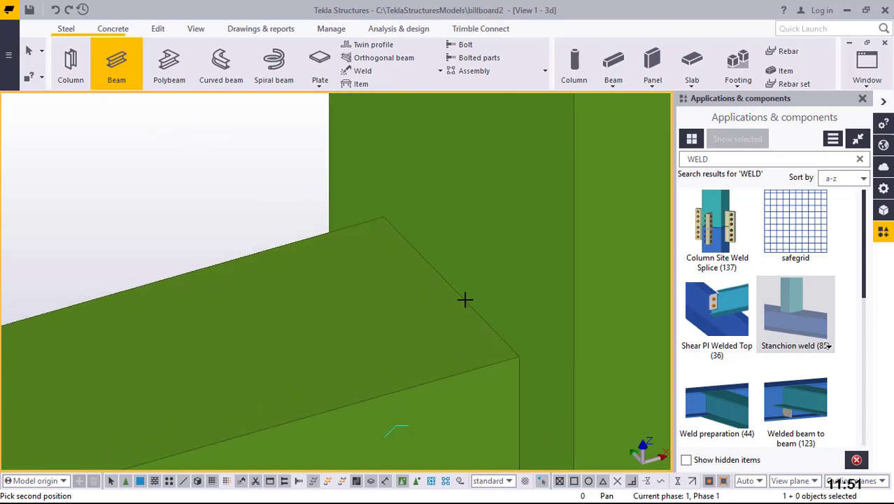
{"action": "scroll", "coordinate": [460, 295], "scroll_direction": "up", "scroll_amount": 1}
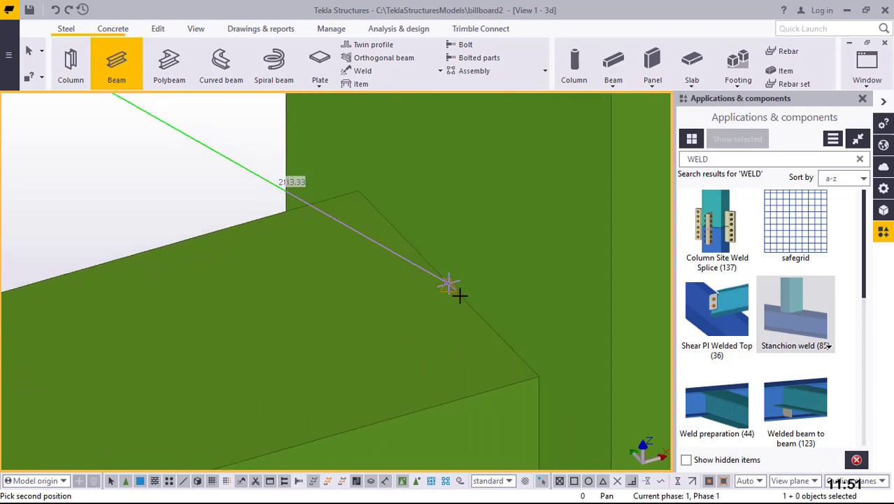
{"action": "left_click", "coordinate": [459, 295]}
{"action": "right_click", "coordinate": [467, 243]}
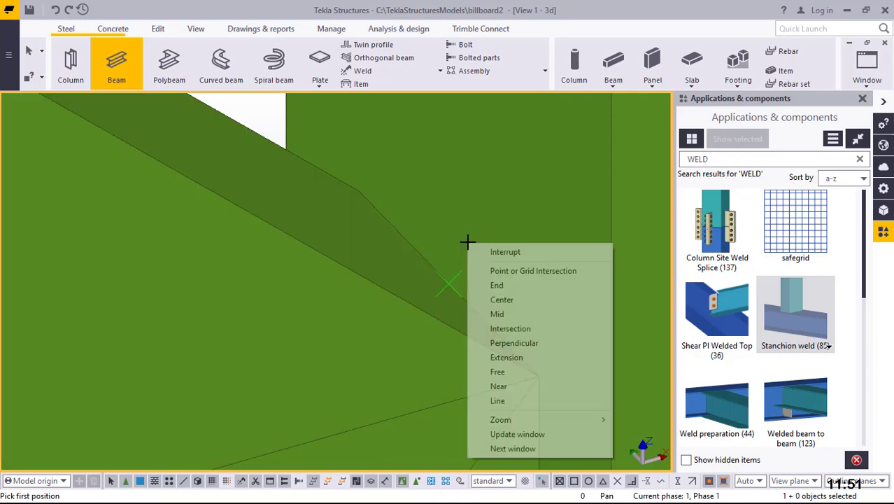
{"action": "left_click", "coordinate": [503, 251]}
{"action": "scroll", "coordinate": [501, 264], "scroll_direction": "down", "scroll_amount": 5}
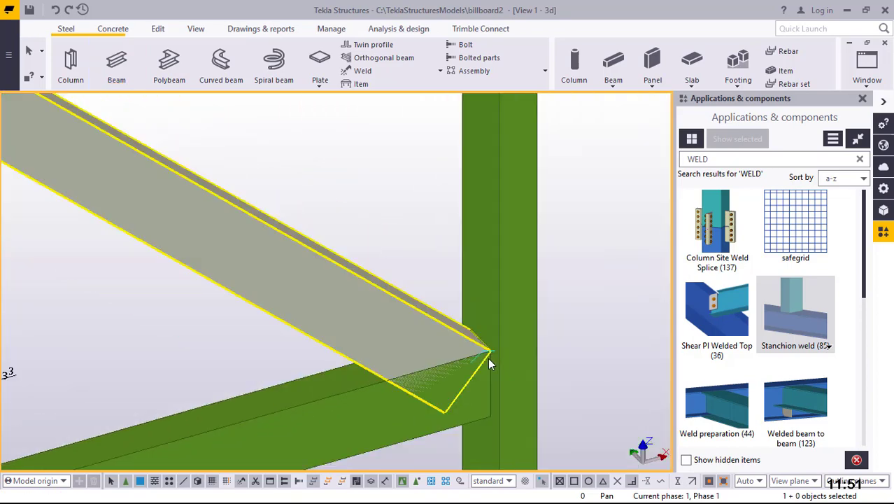
{"action": "scroll", "coordinate": [491, 365], "scroll_direction": "down", "scroll_amount": 4}
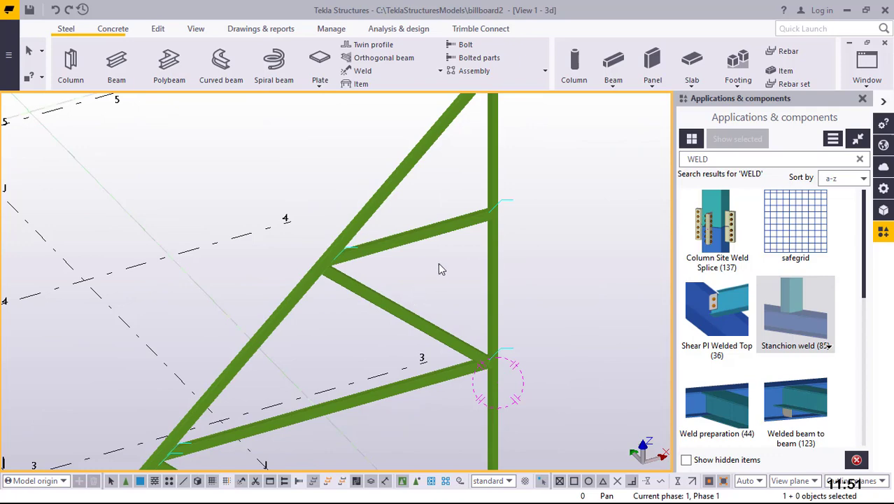
{"action": "scroll", "coordinate": [440, 266], "scroll_direction": "down", "scroll_amount": 5}
{"action": "scroll", "coordinate": [455, 297], "scroll_direction": "up", "scroll_amount": 2}
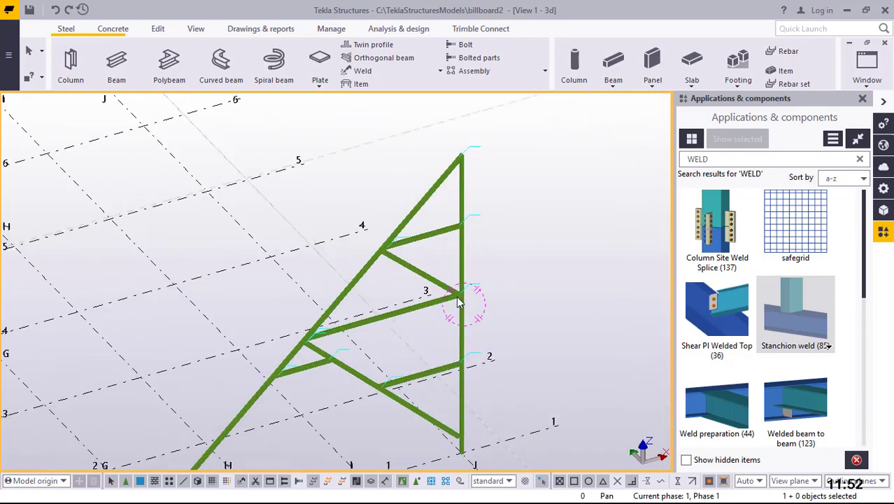
- Model a diagonal steel beam about 2199 mm long from the middle horizontal's underside midpoint at the column to the lower horizontal's top-edge midpoint at the long diagonal
{"action": "scroll", "coordinate": [459, 302], "scroll_direction": "up", "scroll_amount": 2}
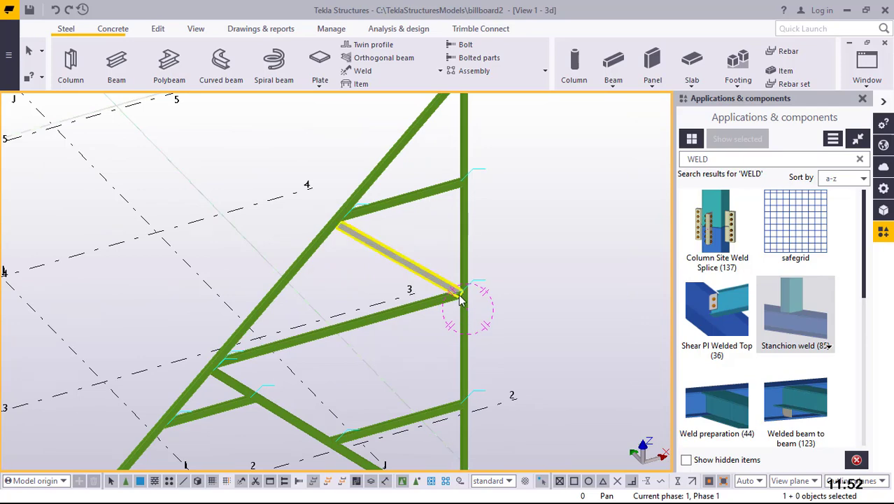
{"action": "middle_click_drag", "start_coordinate": [460, 300], "coordinate": [509, 163], "text": "ctrl"}
{"action": "scroll", "coordinate": [452, 312], "scroll_direction": "up", "scroll_amount": 2}
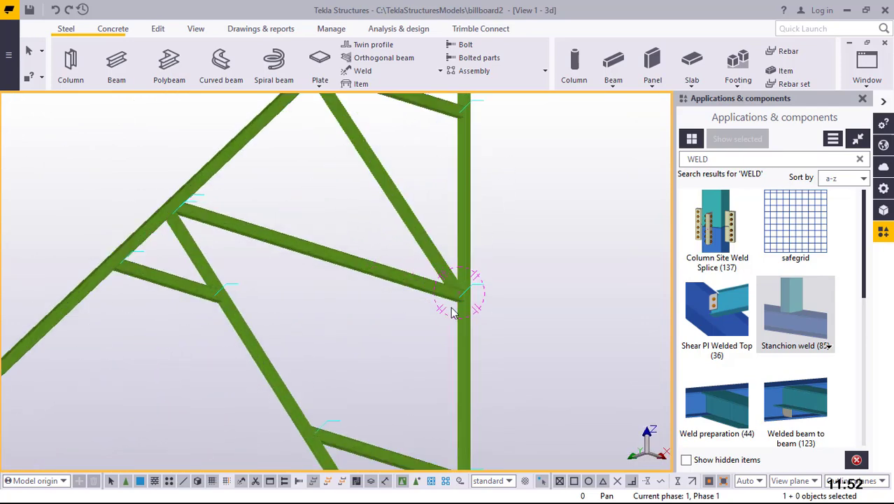
{"action": "scroll", "coordinate": [451, 313], "scroll_direction": "up", "scroll_amount": 5}
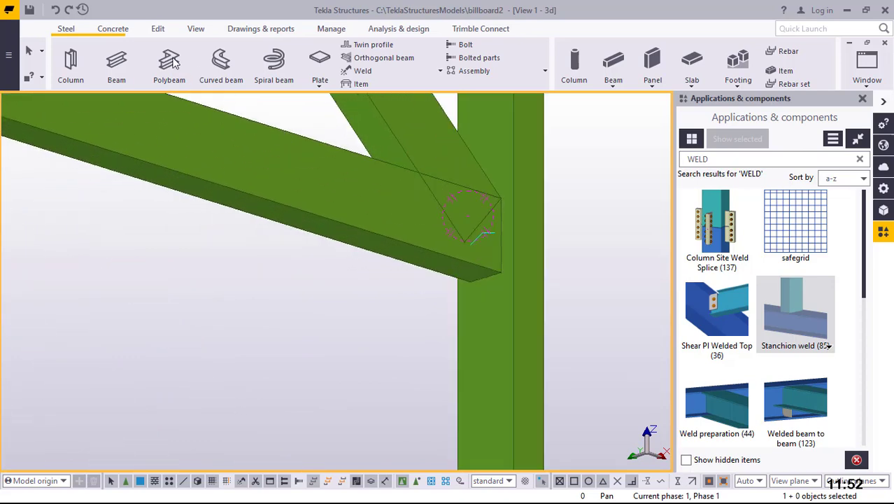
{"action": "left_click", "coordinate": [112, 63]}
{"action": "scroll", "coordinate": [481, 274], "scroll_direction": "up", "scroll_amount": 3}
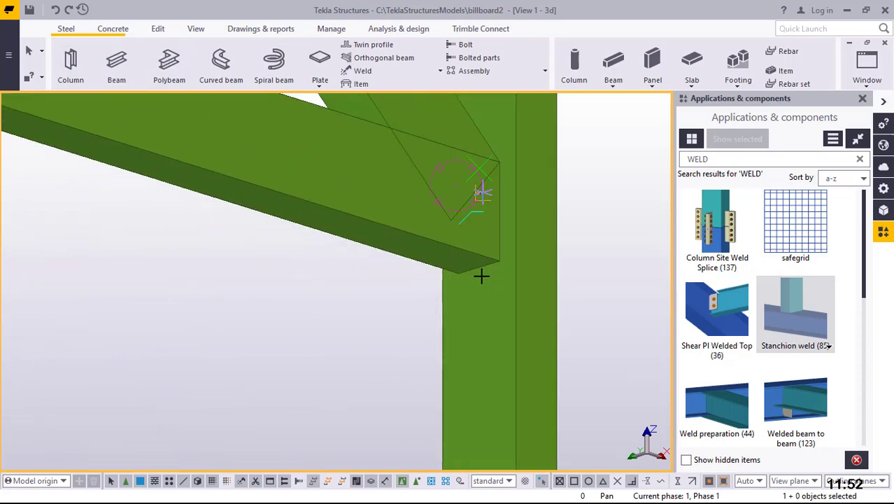
{"action": "scroll", "coordinate": [481, 275], "scroll_direction": "up", "scroll_amount": 2}
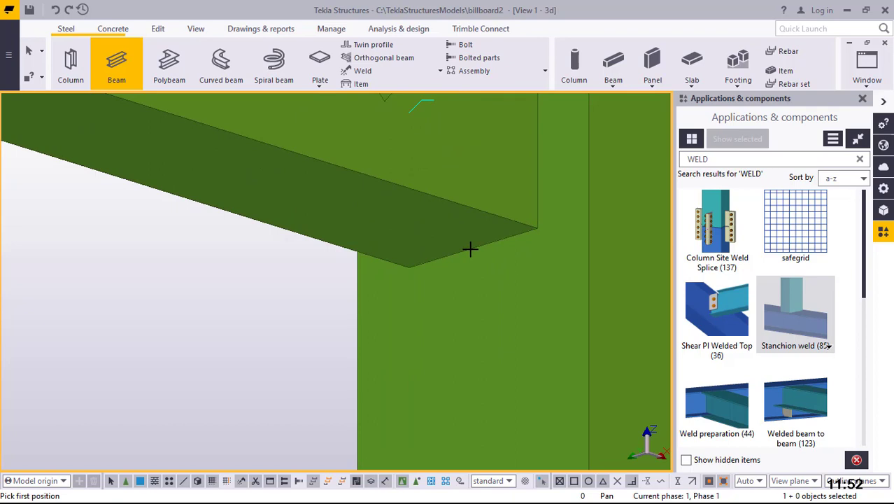
{"action": "scroll", "coordinate": [529, 244], "scroll_direction": "down", "scroll_amount": 5}
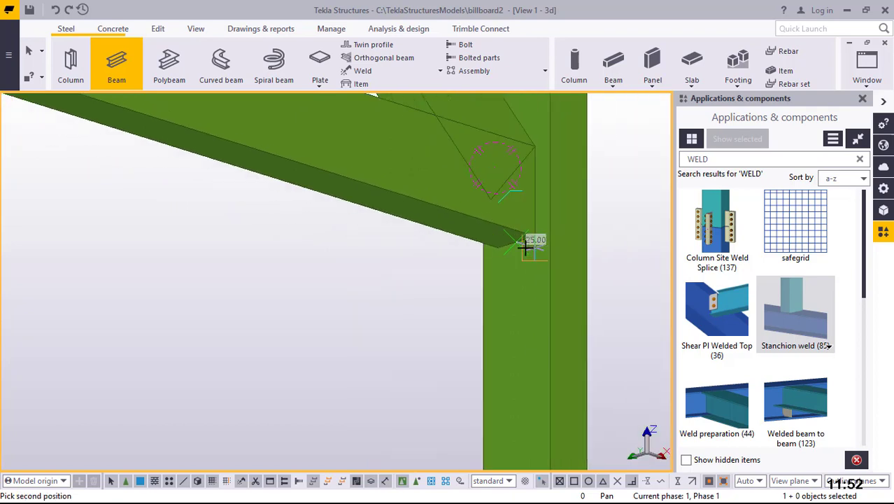
{"action": "scroll", "coordinate": [447, 279], "scroll_direction": "down", "scroll_amount": 4}
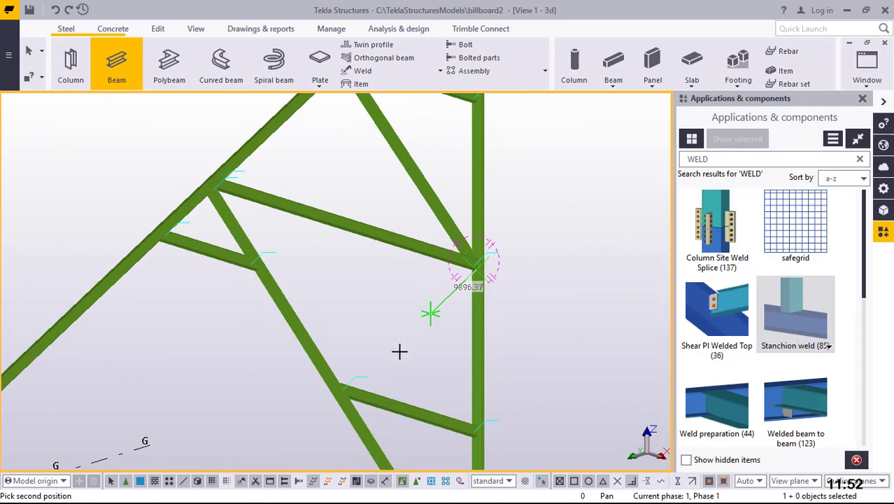
{"action": "middle_click_drag", "start_coordinate": [378, 368], "coordinate": [437, 349], "text": "ctrl"}
{"action": "scroll", "coordinate": [543, 262], "scroll_direction": "up", "scroll_amount": 5}
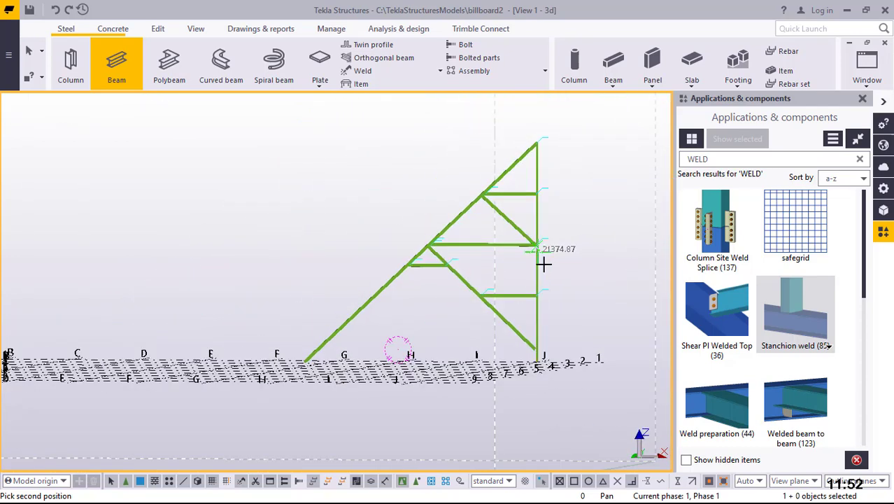
{"action": "scroll", "coordinate": [396, 342], "scroll_direction": "up", "scroll_amount": 3}
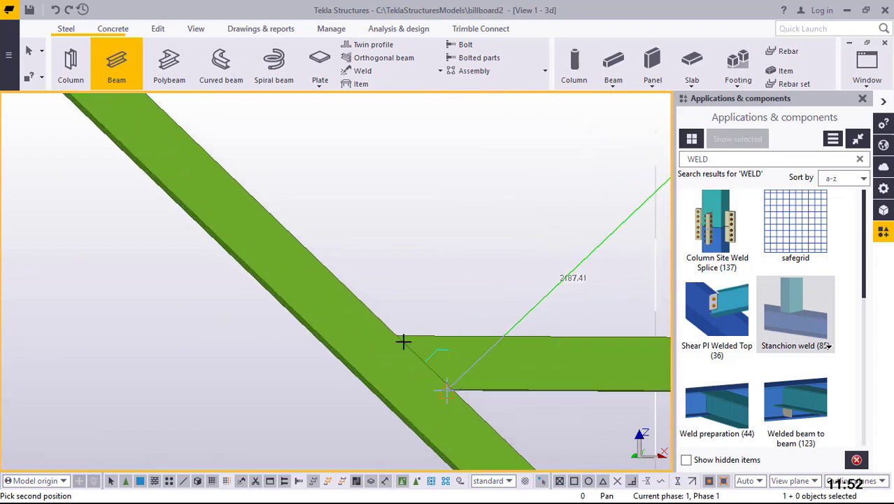
{"action": "scroll", "coordinate": [378, 350], "scroll_direction": "down", "scroll_amount": 2}
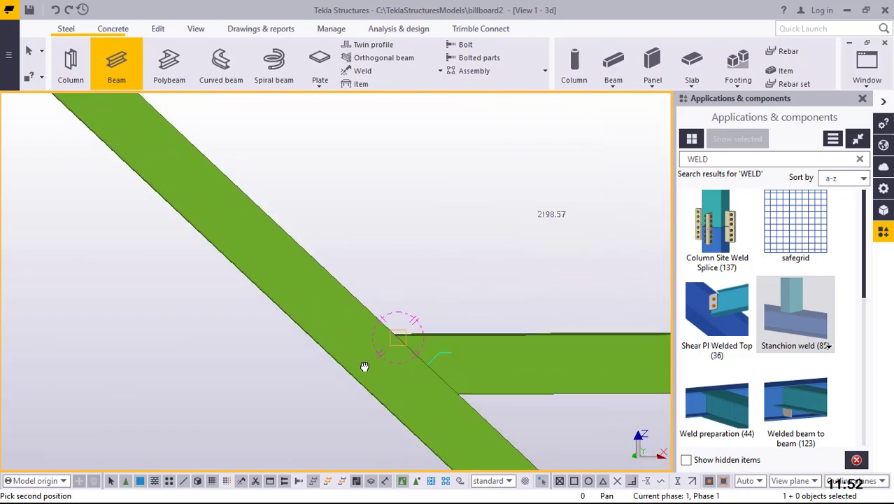
{"action": "middle_click_drag", "start_coordinate": [363, 363], "coordinate": [293, 398], "text": "ctrl"}
{"action": "scroll", "coordinate": [429, 319], "scroll_direction": "up", "scroll_amount": 4}
{"action": "scroll", "coordinate": [413, 327], "scroll_direction": "up", "scroll_amount": 4}
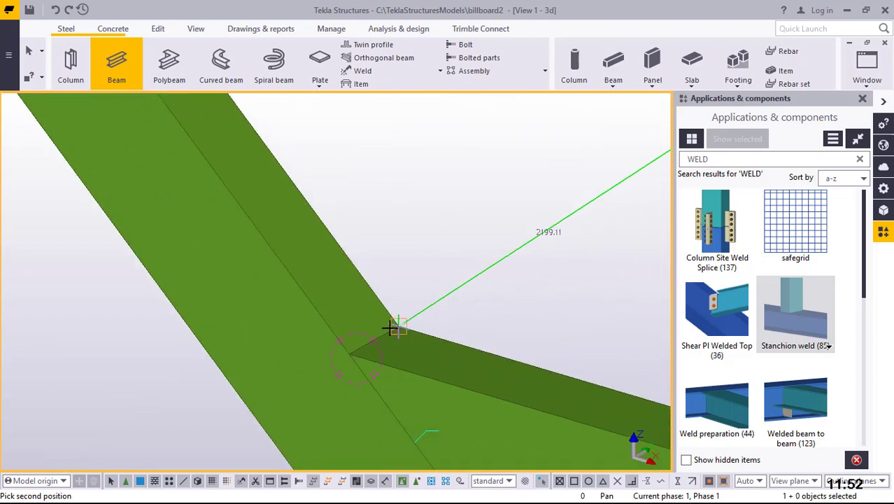
{"action": "left_click", "coordinate": [359, 343]}
{"action": "right_click", "coordinate": [366, 150]}
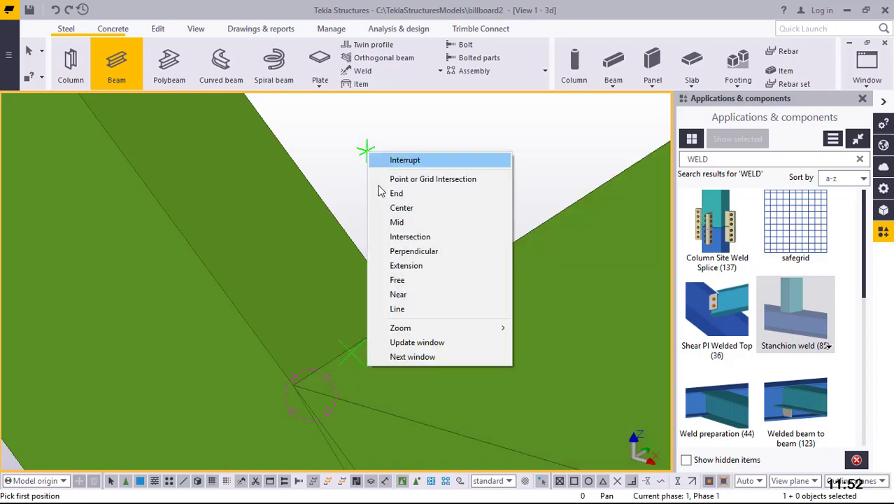
{"action": "left_click", "coordinate": [393, 160]}
- Change the profile of all seven horizontal and diagonal beams between the column and sloping brace to RHS60*40*3.0
{"action": "scroll", "coordinate": [347, 248], "scroll_direction": "down", "scroll_amount": 3}
{"action": "scroll", "coordinate": [350, 254], "scroll_direction": "down", "scroll_amount": 5}
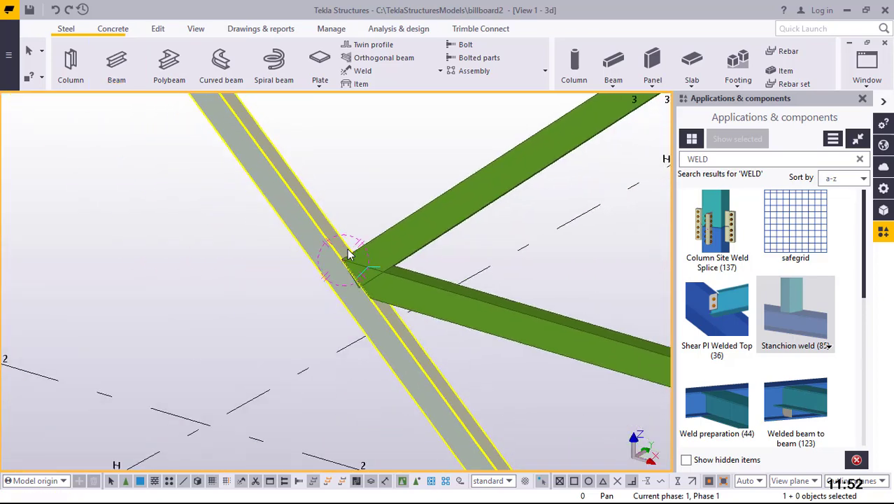
{"action": "scroll", "coordinate": [411, 317], "scroll_direction": "down", "scroll_amount": 4}
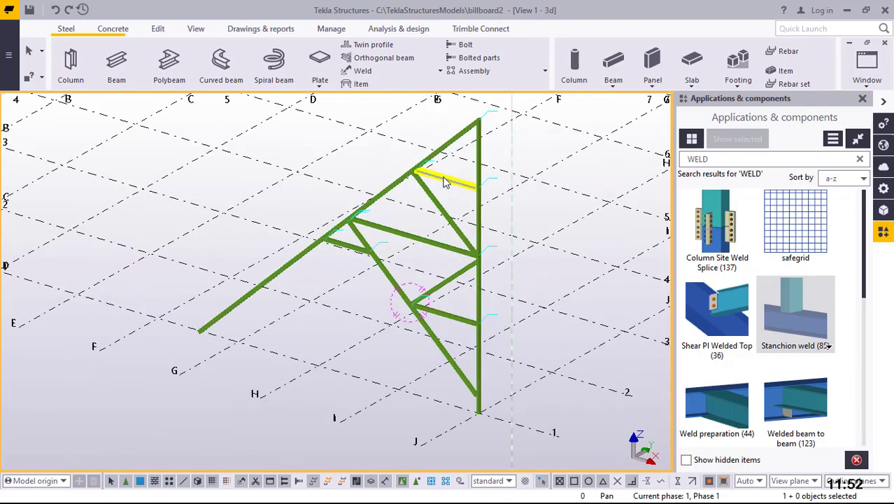
{"action": "scroll", "coordinate": [443, 180], "scroll_direction": "up", "scroll_amount": 6}
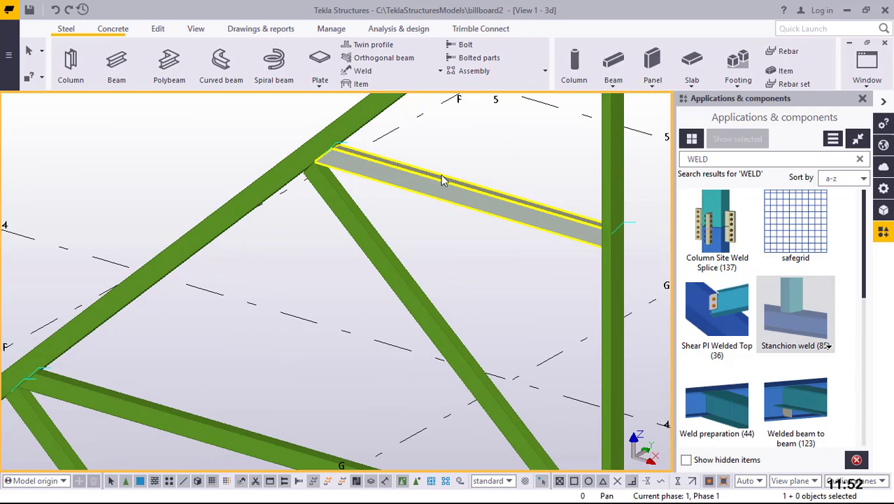
{"action": "left_click", "coordinate": [378, 245], "text": "shift"}
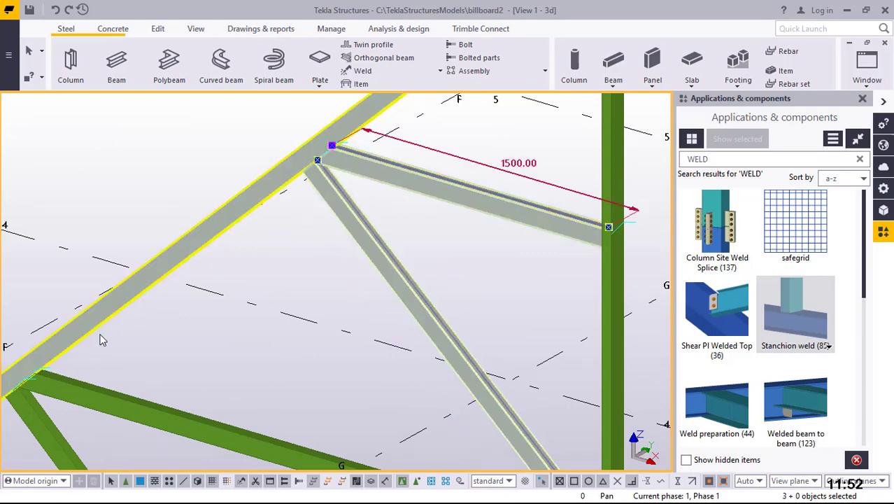
{"action": "left_click", "coordinate": [117, 409], "text": "shift"}
{"action": "left_click", "coordinate": [28, 426], "text": "shift"}
{"action": "scroll", "coordinate": [158, 165], "scroll_direction": "down", "scroll_amount": 5}
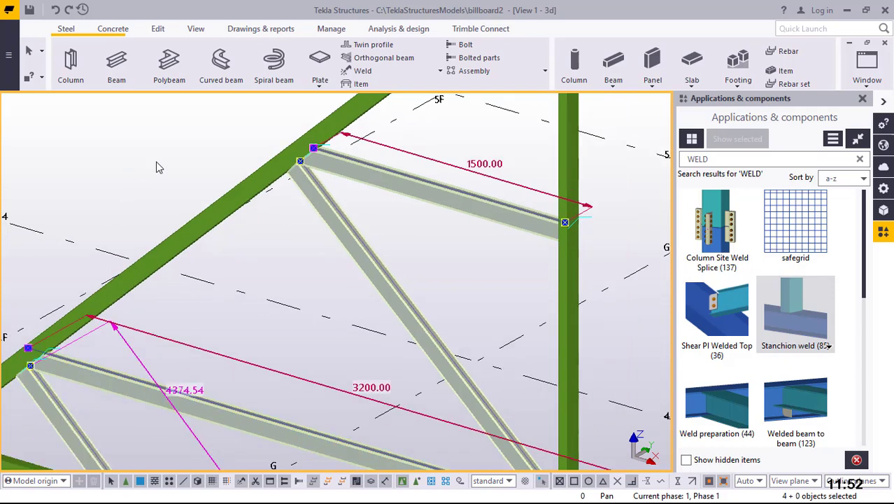
{"action": "scroll", "coordinate": [234, 364], "scroll_direction": "up", "scroll_amount": 2}
{"action": "left_click", "coordinate": [245, 329], "text": "shift"}
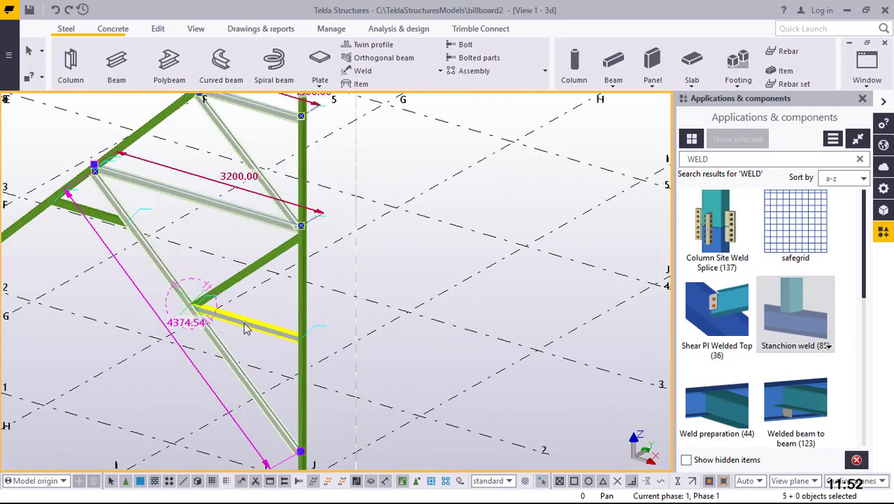
{"action": "left_click", "coordinate": [244, 274], "text": "shift"}
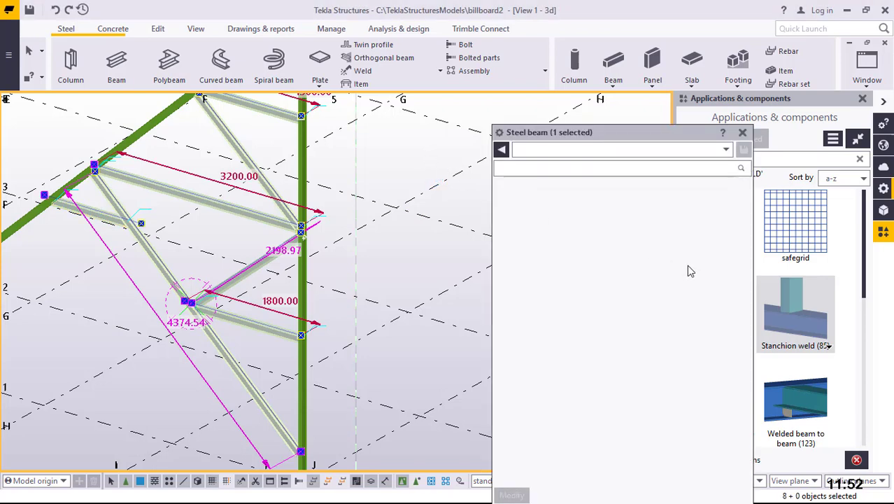
{"action": "left_click", "coordinate": [729, 220]}
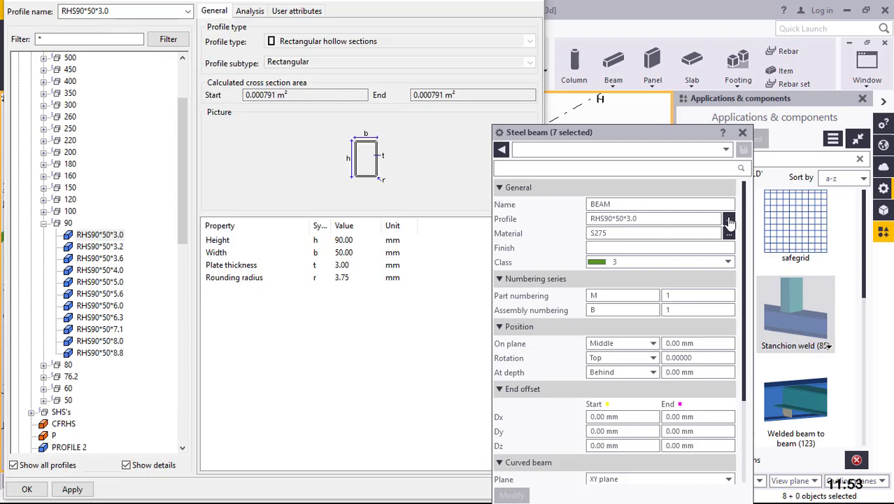
{"action": "left_click", "coordinate": [43, 223]}
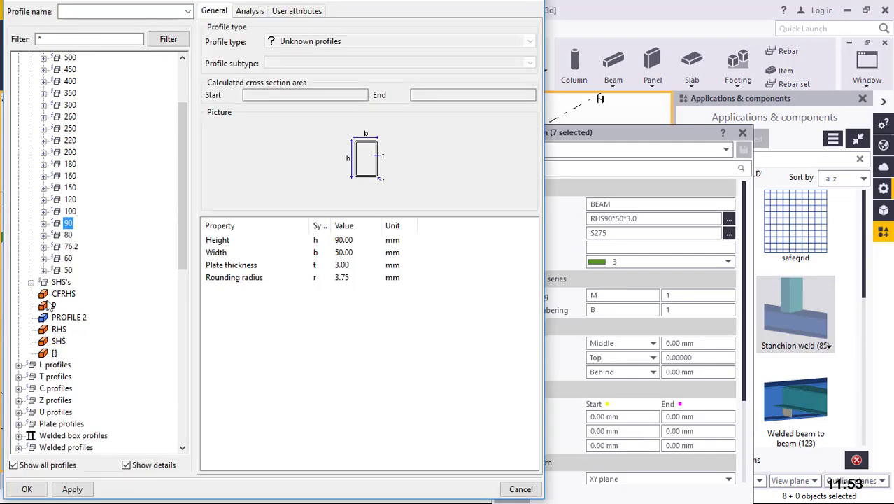
{"action": "left_click", "coordinate": [43, 258]}
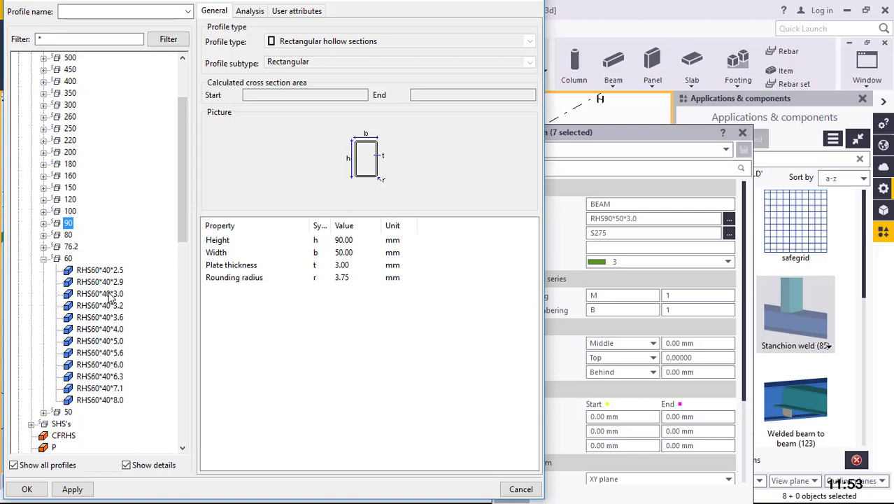
{"action": "left_click", "coordinate": [71, 488]}
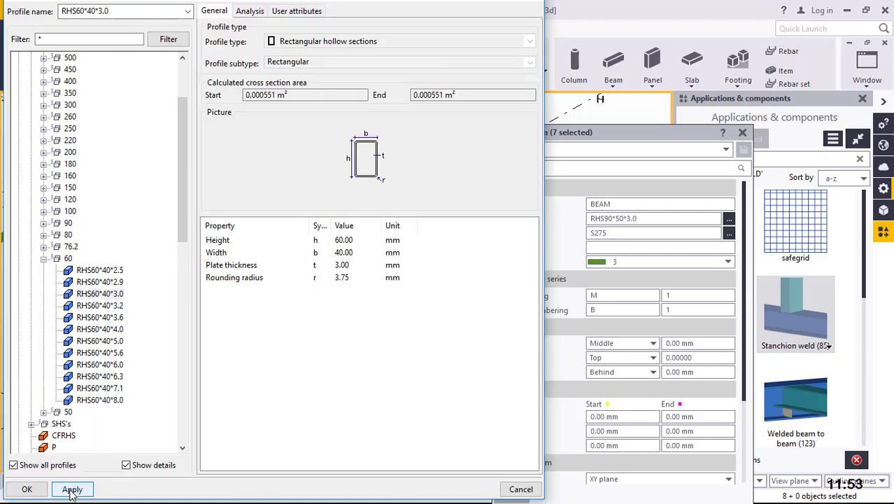
{"action": "left_click", "coordinate": [28, 489]}
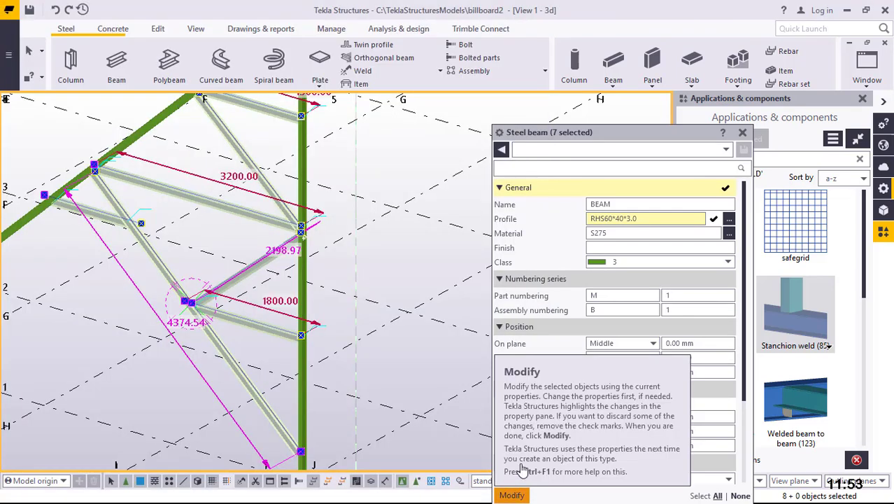
{"action": "left_click", "coordinate": [522, 469]}
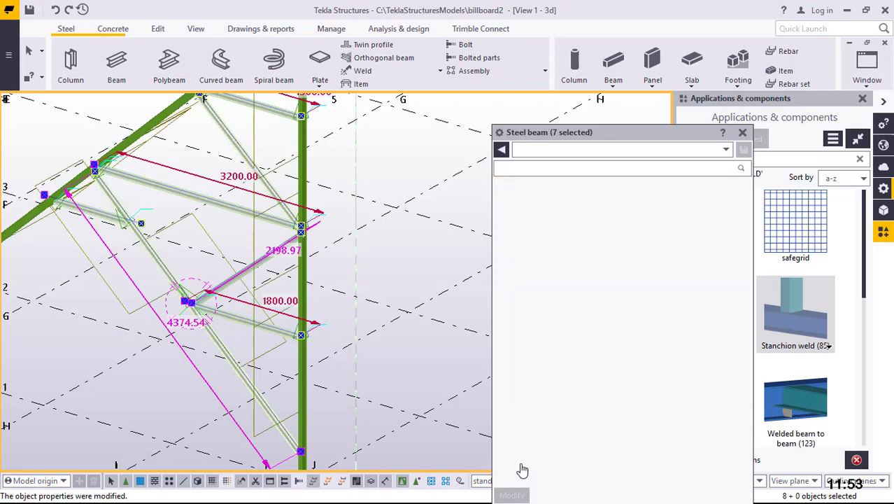
{"action": "left_click", "coordinate": [744, 133]}
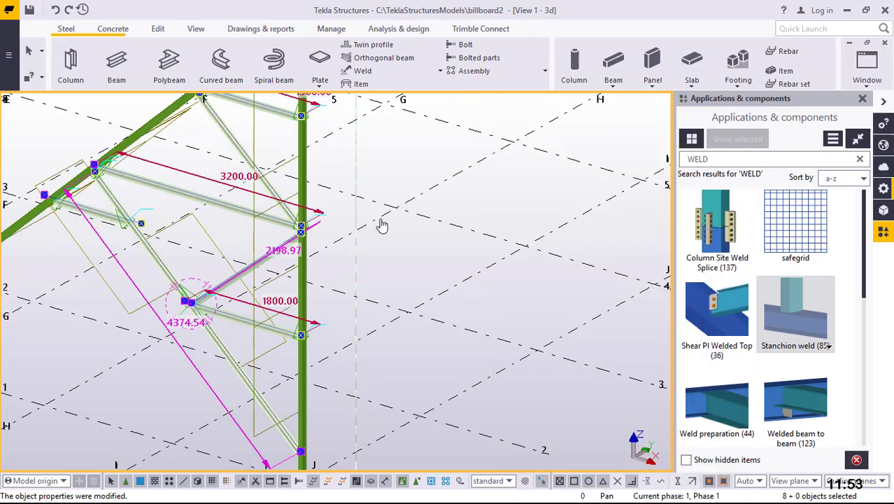
- Deselect the modified beams and redraw the view to remove the temporary connection graphics
{"action": "left_click", "coordinate": [410, 354]}
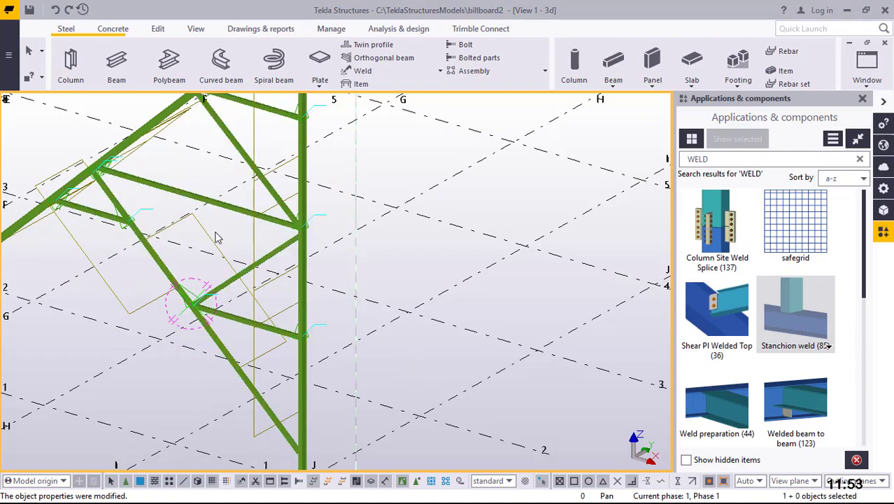
{"action": "scroll", "coordinate": [134, 156], "scroll_direction": "up", "scroll_amount": 4}
{"action": "middle_click_drag", "start_coordinate": [54, 176], "coordinate": [414, 358], "text": "ctrl"}
{"action": "scroll", "coordinate": [414, 358], "scroll_direction": "down", "scroll_amount": 8}
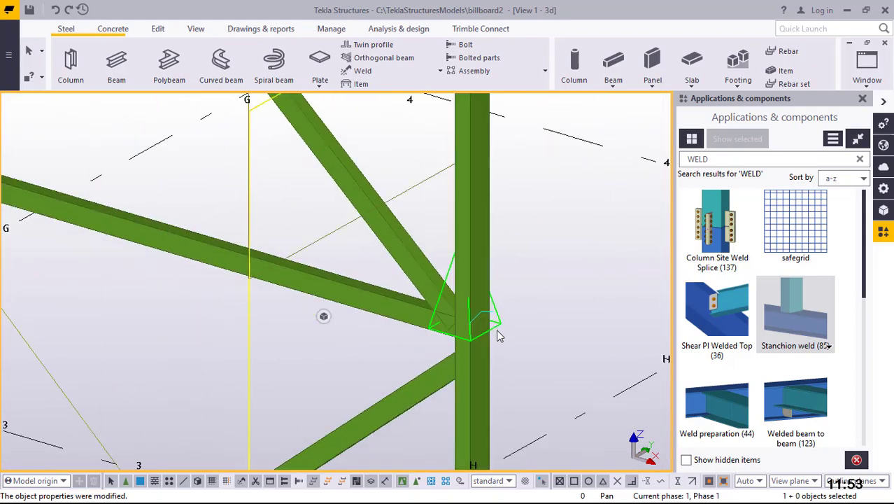
{"action": "middle_click_drag", "start_coordinate": [389, 269], "coordinate": [549, 238], "text": "ctrl"}
{"action": "scroll", "coordinate": [437, 280], "scroll_direction": "up", "scroll_amount": 5}
{"action": "right_click", "coordinate": [582, 161]}
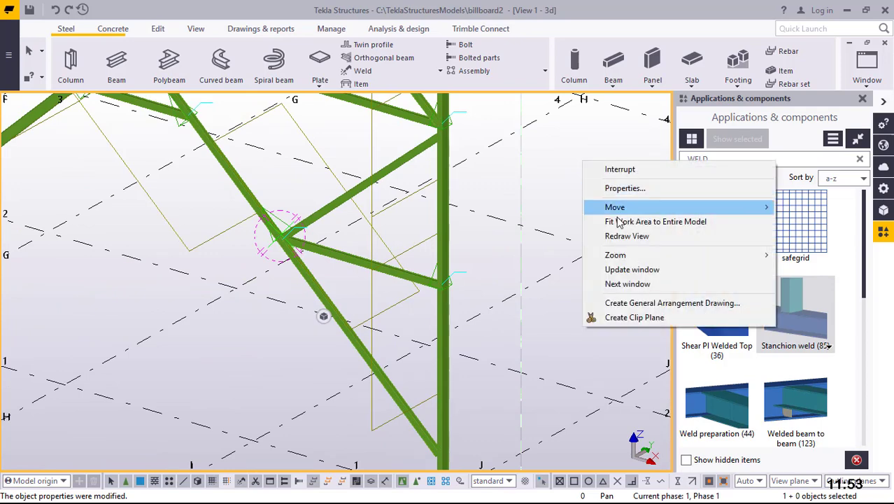
{"action": "left_click", "coordinate": [615, 235]}
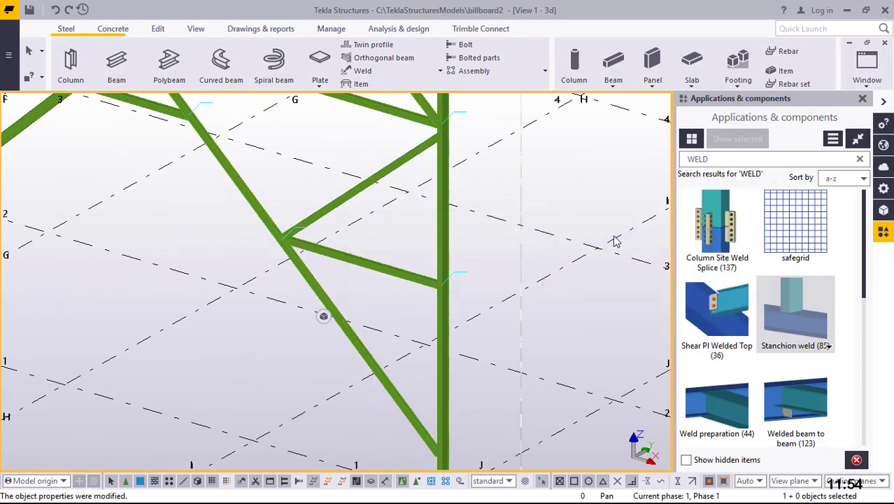
- Try the Stanchion weld (85) between the column and the upper diagonal's lower end, and undo it
{"action": "scroll", "coordinate": [325, 300], "scroll_direction": "up", "scroll_amount": 3}
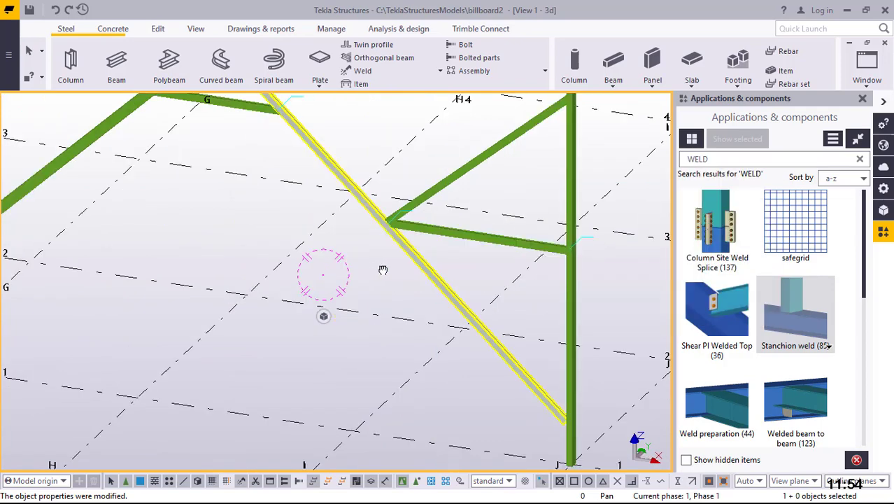
{"action": "middle_click_drag", "start_coordinate": [380, 265], "coordinate": [465, 260], "text": "ctrl"}
{"action": "scroll", "coordinate": [390, 289], "scroll_direction": "down", "scroll_amount": 3}
{"action": "scroll", "coordinate": [460, 179], "scroll_direction": "up", "scroll_amount": 5}
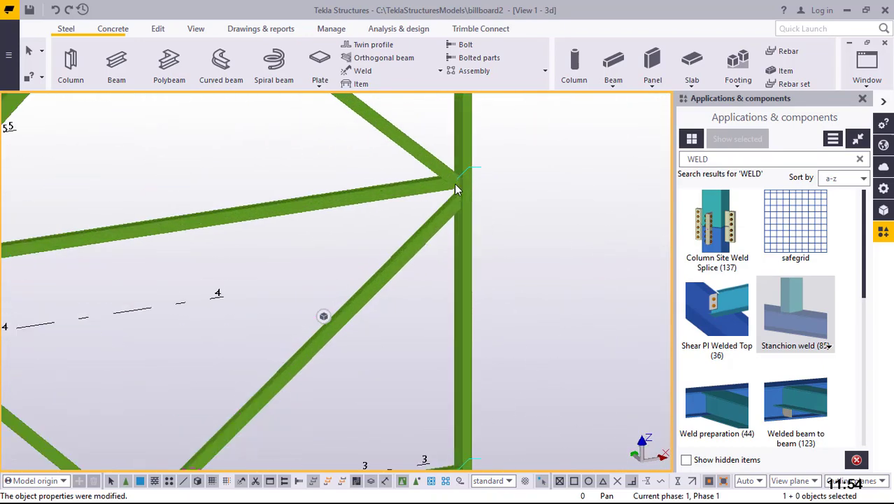
{"action": "scroll", "coordinate": [471, 173], "scroll_direction": "down", "scroll_amount": 2}
{"action": "middle_click_drag", "start_coordinate": [471, 173], "coordinate": [670, 297], "text": "ctrl"}
{"action": "scroll", "coordinate": [385, 252], "scroll_direction": "up", "scroll_amount": 2}
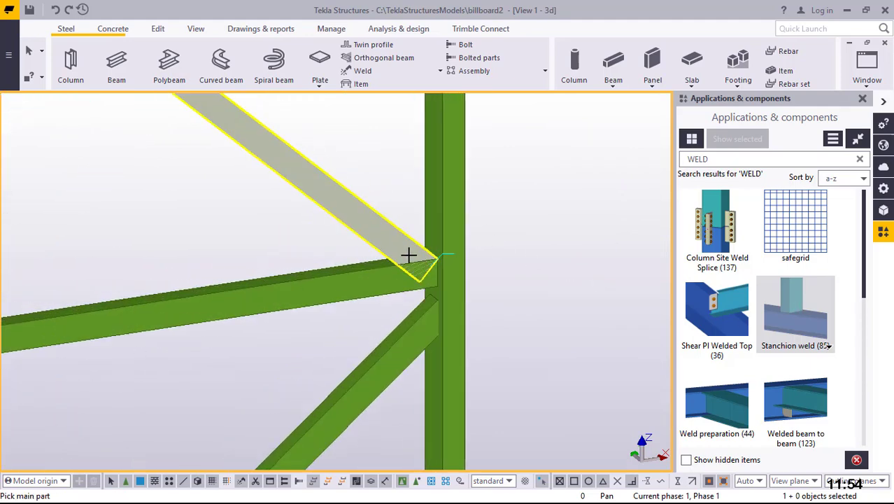
{"action": "left_click", "coordinate": [450, 231]}
{"action": "left_click", "coordinate": [383, 233]}
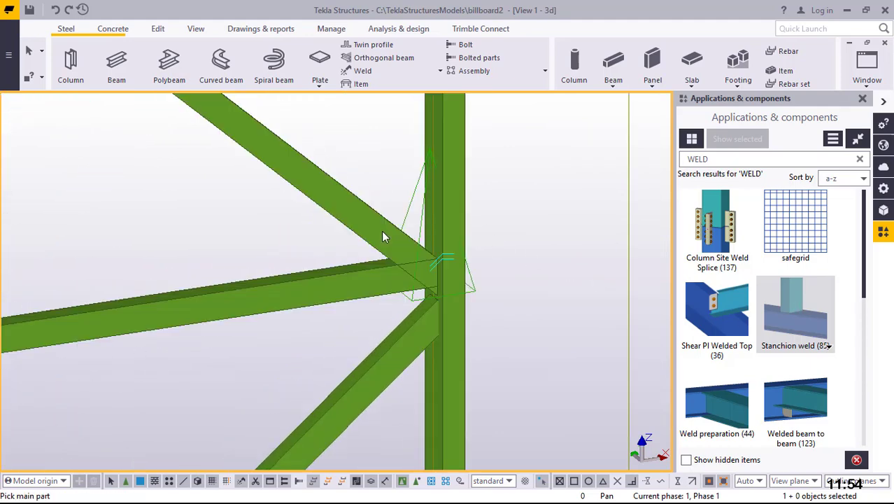
{"action": "left_click", "coordinate": [54, 9]}
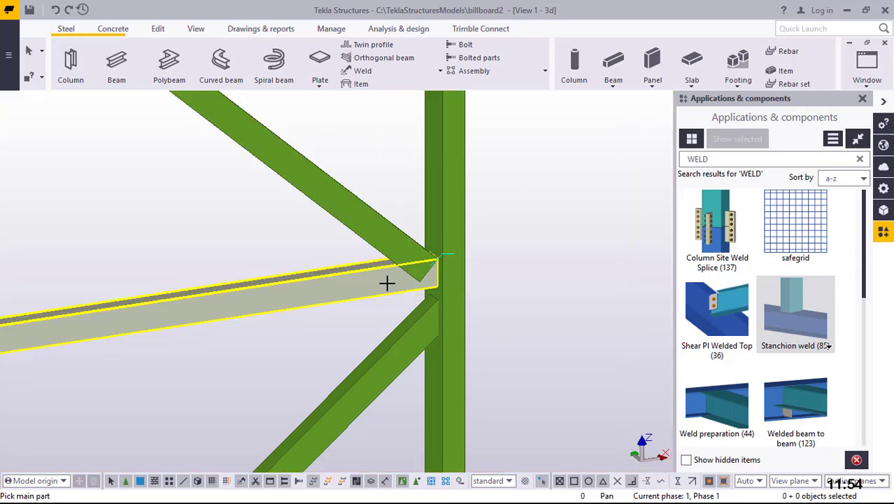
- Apply Stanchion weld (85) to the upper diagonal, joining its lower end to the middle horizontal and its upper end to the sloping brace
{"action": "left_click", "coordinate": [387, 282]}
{"action": "left_click", "coordinate": [395, 250]}
{"action": "middle_click_drag", "start_coordinate": [501, 293], "coordinate": [260, 189], "text": "ctrl"}
{"action": "scroll", "coordinate": [280, 172], "scroll_direction": "up", "scroll_amount": 5}
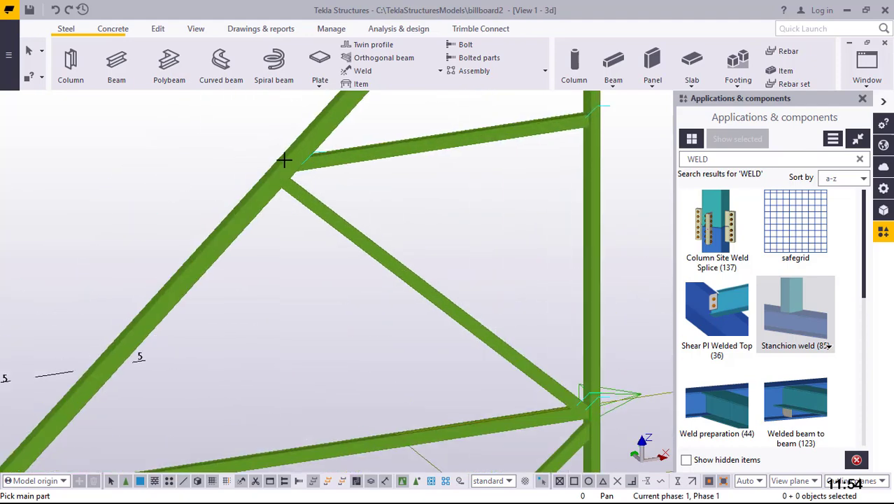
{"action": "left_click", "coordinate": [295, 214]}
{"action": "left_click", "coordinate": [303, 228]}
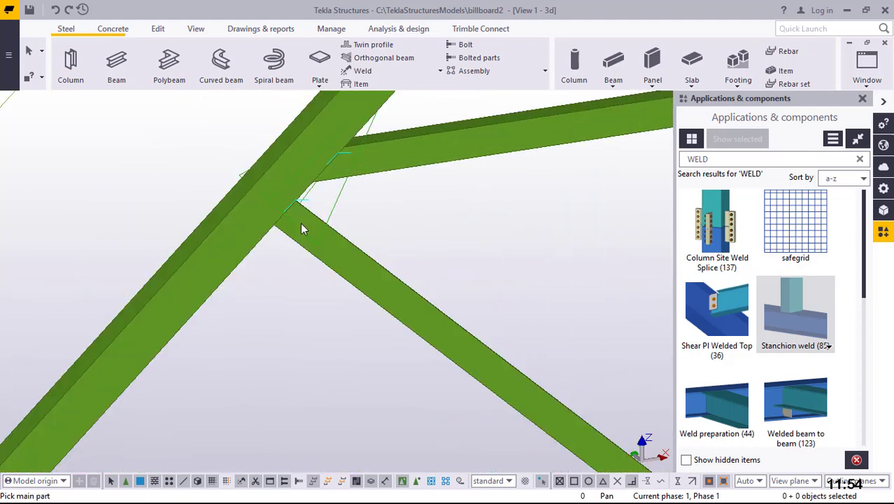
- Try to apply Stanchion weld (85) between the sloping brace and the upper and middle horizontals
{"action": "left_click", "coordinate": [351, 125]}
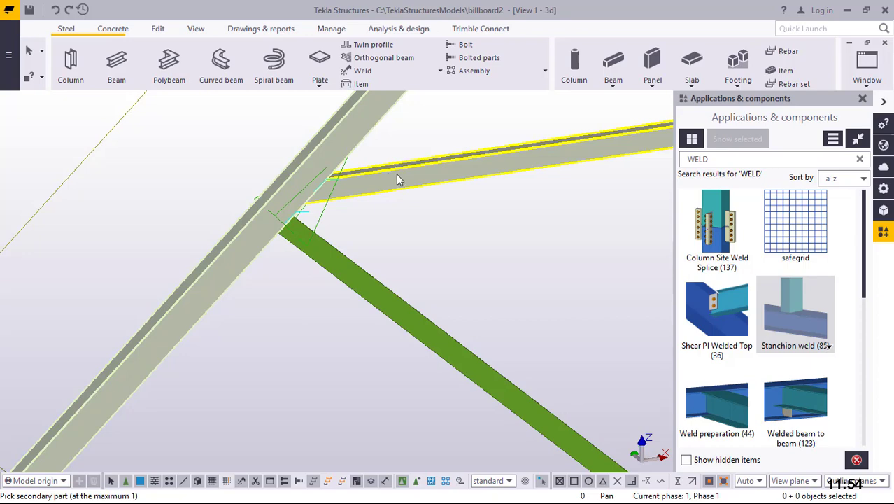
{"action": "left_click", "coordinate": [397, 180]}
{"action": "scroll", "coordinate": [234, 279], "scroll_direction": "down", "scroll_amount": 3}
{"action": "scroll", "coordinate": [505, 190], "scroll_direction": "up", "scroll_amount": 3}
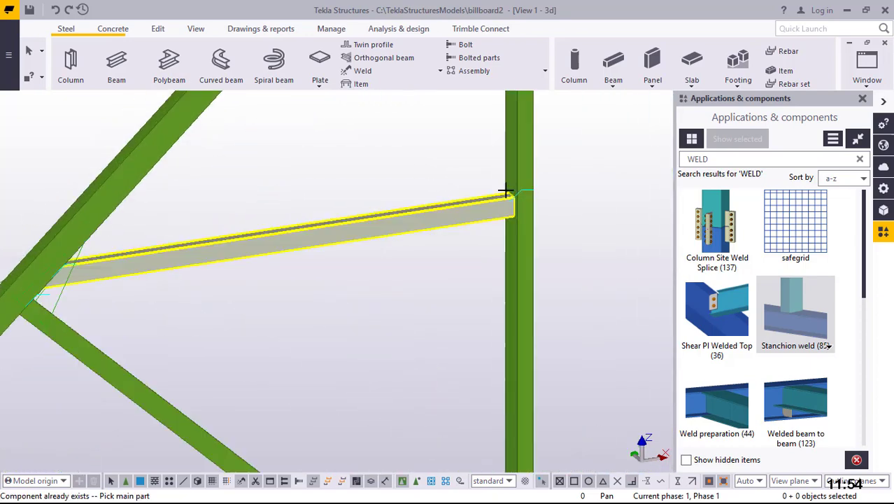
{"action": "scroll", "coordinate": [490, 188], "scroll_direction": "down", "scroll_amount": 3}
{"action": "scroll", "coordinate": [259, 343], "scroll_direction": "up", "scroll_amount": 5}
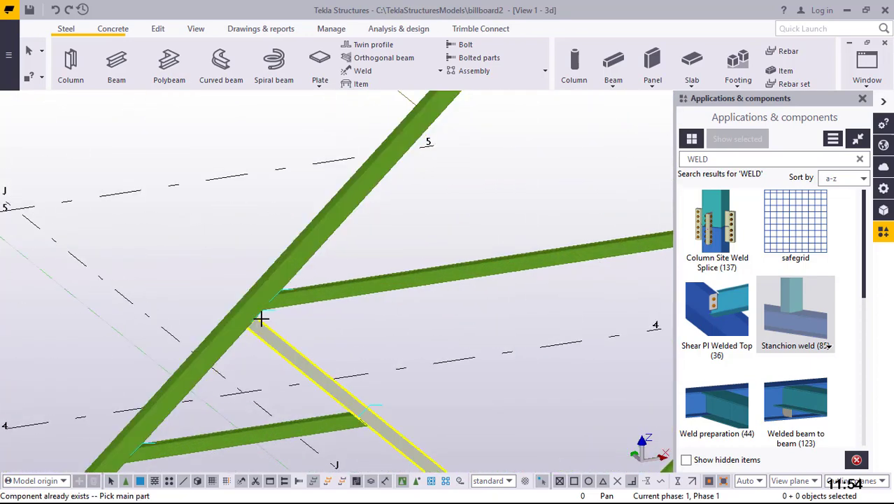
{"action": "scroll", "coordinate": [301, 260], "scroll_direction": "up", "scroll_amount": 2}
{"action": "left_click", "coordinate": [329, 274]}
{"action": "left_click", "coordinate": [331, 278]}
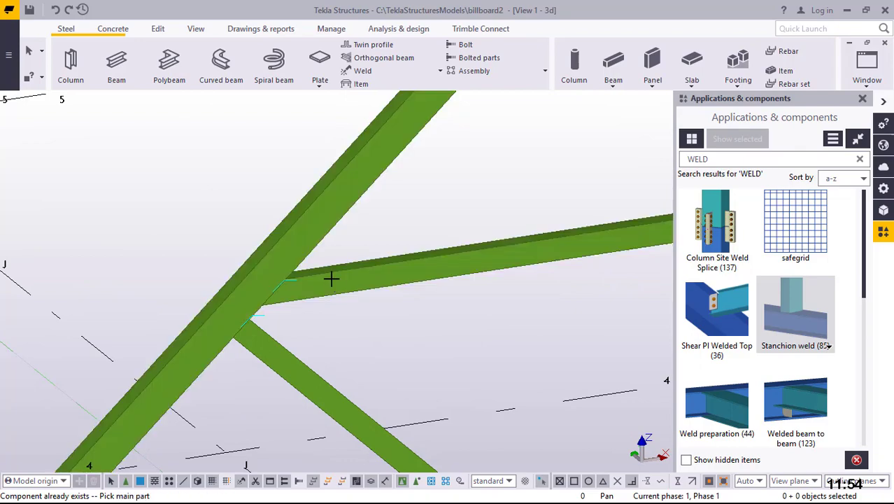
- Apply Stanchion weld (85) between the column and the long diagonal's lower end, and end the command
{"action": "scroll", "coordinate": [249, 246], "scroll_direction": "down", "scroll_amount": 4}
{"action": "scroll", "coordinate": [241, 320], "scroll_direction": "down", "scroll_amount": 4}
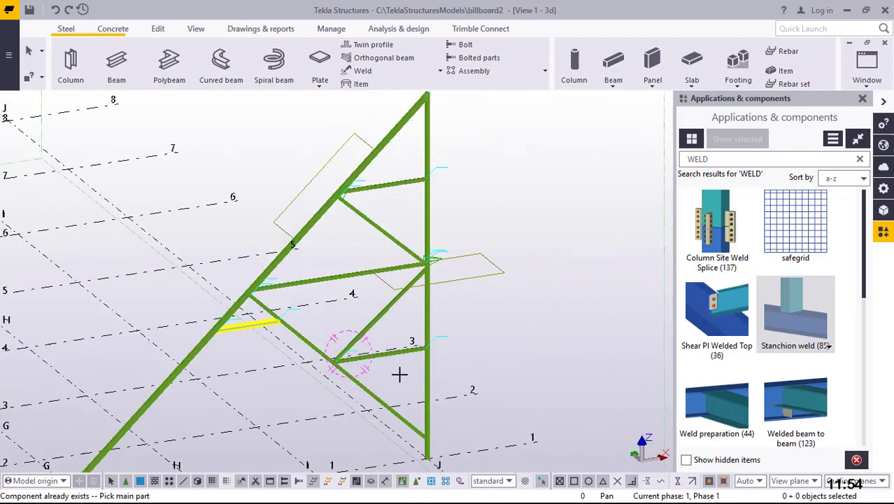
{"action": "scroll", "coordinate": [431, 421], "scroll_direction": "up", "scroll_amount": 2}
{"action": "scroll", "coordinate": [451, 462], "scroll_direction": "down", "scroll_amount": 2}
{"action": "scroll", "coordinate": [428, 423], "scroll_direction": "up", "scroll_amount": 8}
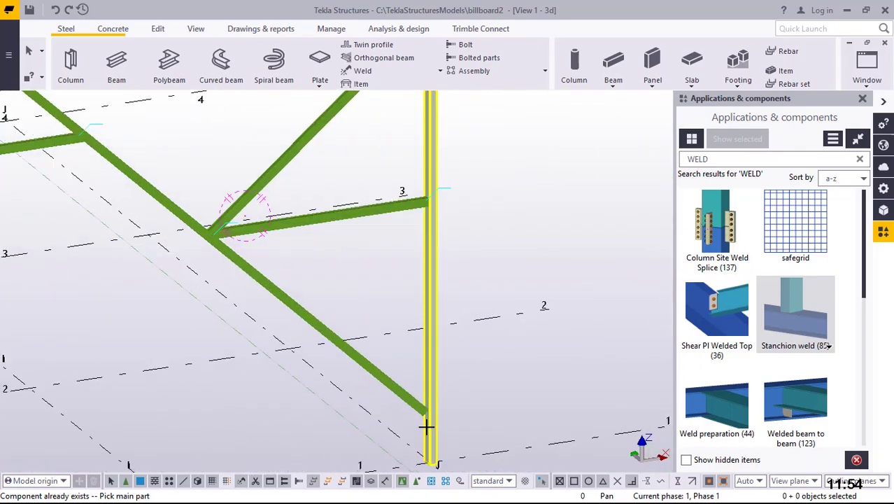
{"action": "left_click", "coordinate": [444, 383]}
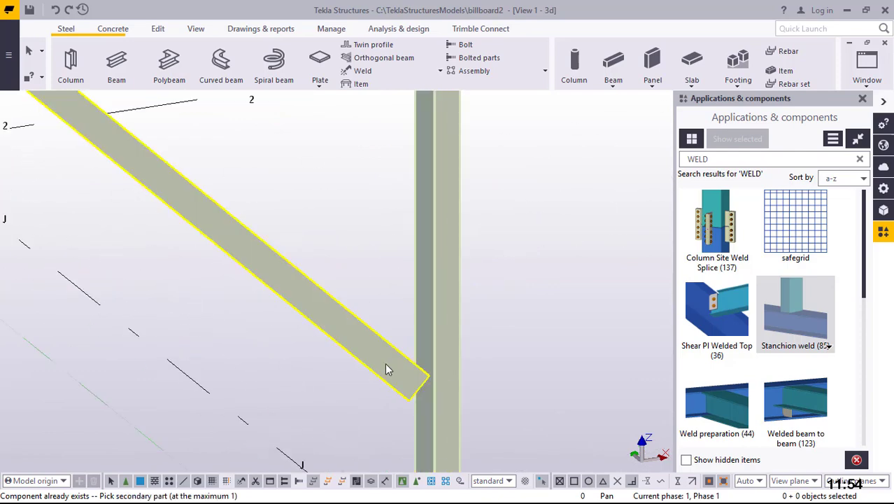
{"action": "left_click", "coordinate": [388, 370]}
{"action": "right_click", "coordinate": [545, 207]}
{"action": "left_click", "coordinate": [565, 215]}
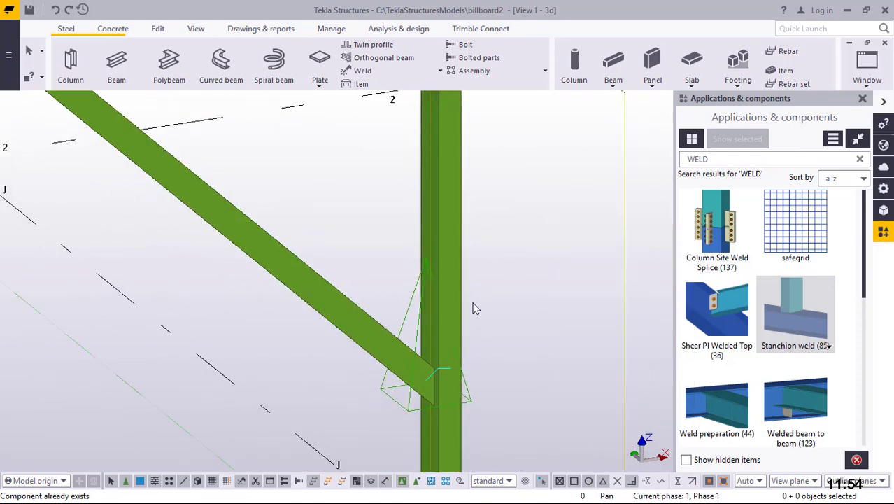
{"action": "scroll", "coordinate": [473, 309], "scroll_direction": "down", "scroll_amount": 8}
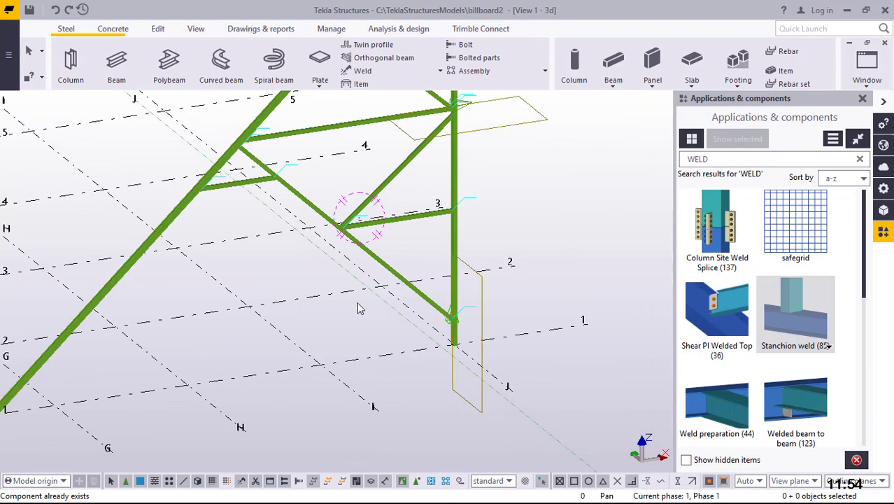
{"action": "middle_click_drag", "start_coordinate": [358, 308], "coordinate": [323, 273], "text": "ctrl"}
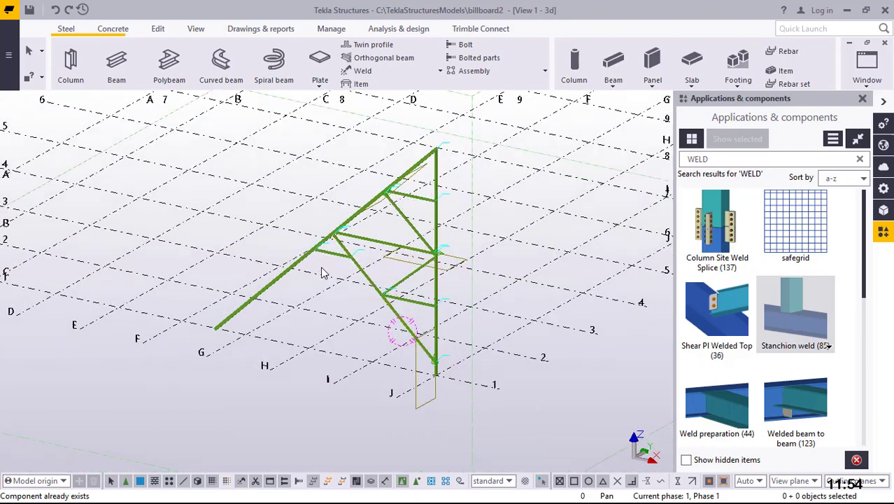
- Model a vertical beam about 2822 mm long from the midpoint under the short horizontal brace's joint with the inclined chord down to grid line 1
{"action": "scroll", "coordinate": [323, 273], "scroll_direction": "up", "scroll_amount": 8}
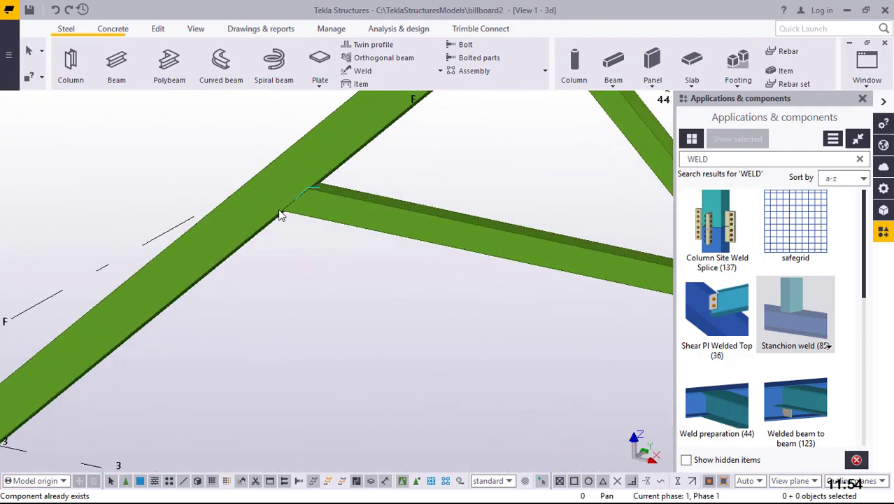
{"action": "middle_click_drag", "start_coordinate": [280, 215], "coordinate": [454, 280], "text": "ctrl"}
{"action": "left_click", "coordinate": [349, 170]}
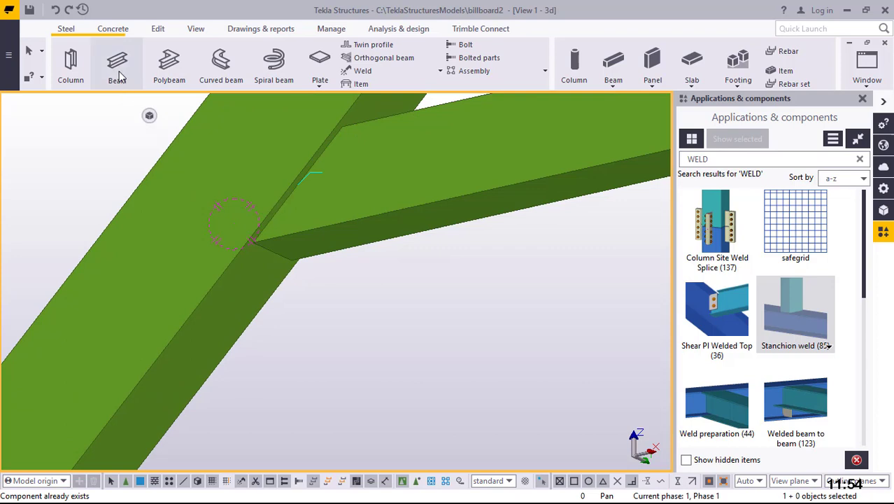
{"action": "scroll", "coordinate": [307, 260], "scroll_direction": "up", "scroll_amount": 4}
{"action": "key", "text": "Return"}
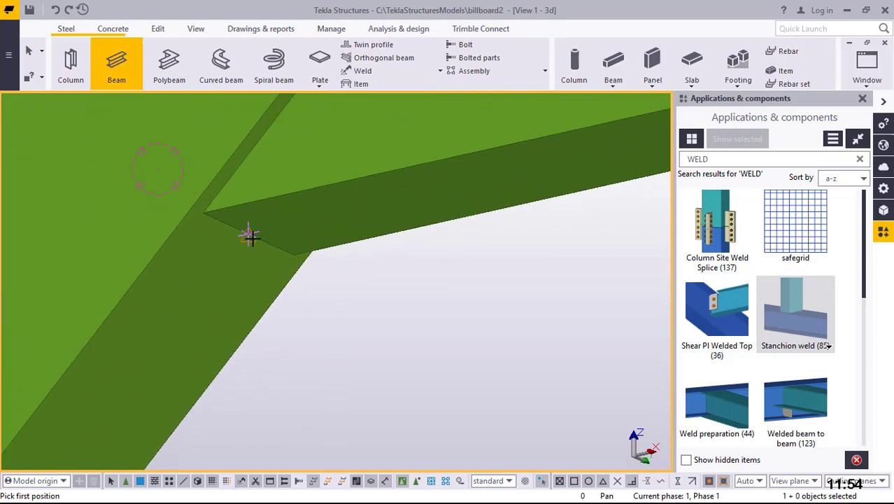
{"action": "left_click", "coordinate": [248, 234]}
{"action": "scroll", "coordinate": [253, 210], "scroll_direction": "down", "scroll_amount": 5}
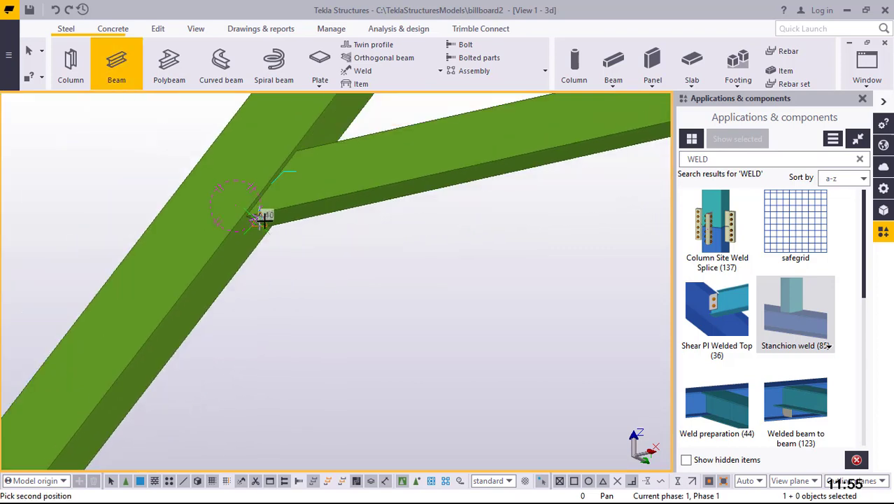
{"action": "scroll", "coordinate": [288, 255], "scroll_direction": "up", "scroll_amount": 4}
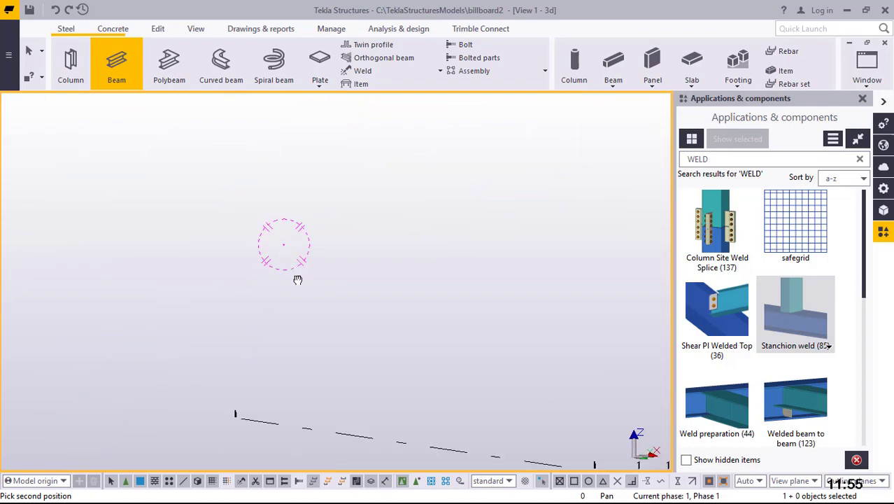
{"action": "scroll", "coordinate": [344, 335], "scroll_direction": "down", "scroll_amount": 3}
{"action": "scroll", "coordinate": [295, 345], "scroll_direction": "up", "scroll_amount": 2}
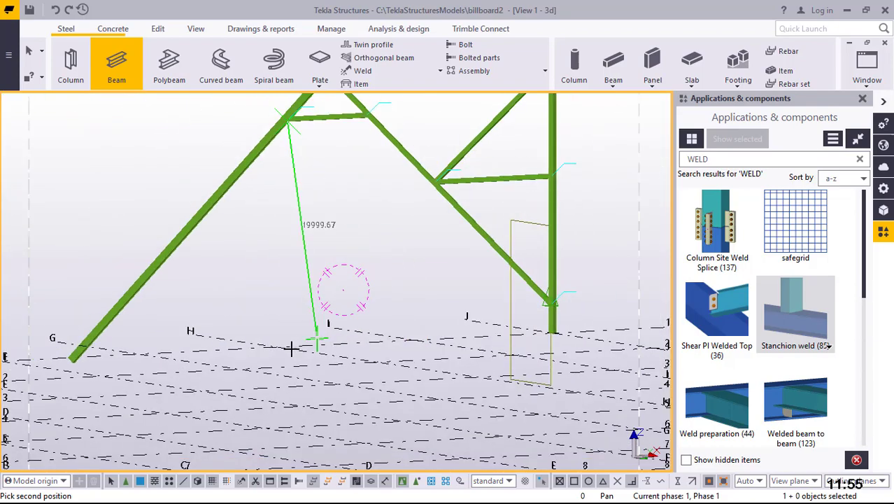
{"action": "middle_click_drag", "start_coordinate": [288, 347], "coordinate": [336, 424], "text": "ctrl"}
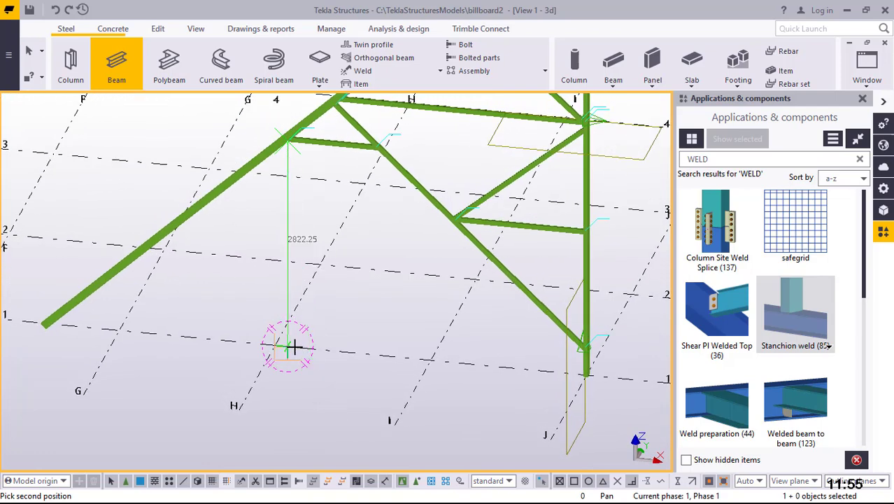
{"action": "scroll", "coordinate": [290, 343], "scroll_direction": "up", "scroll_amount": 3}
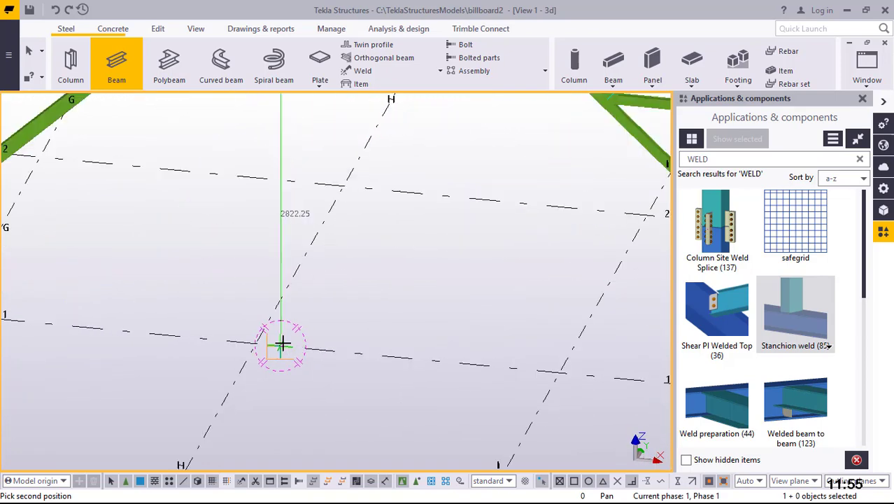
{"action": "left_click", "coordinate": [281, 343]}
{"action": "right_click", "coordinate": [382, 245]}
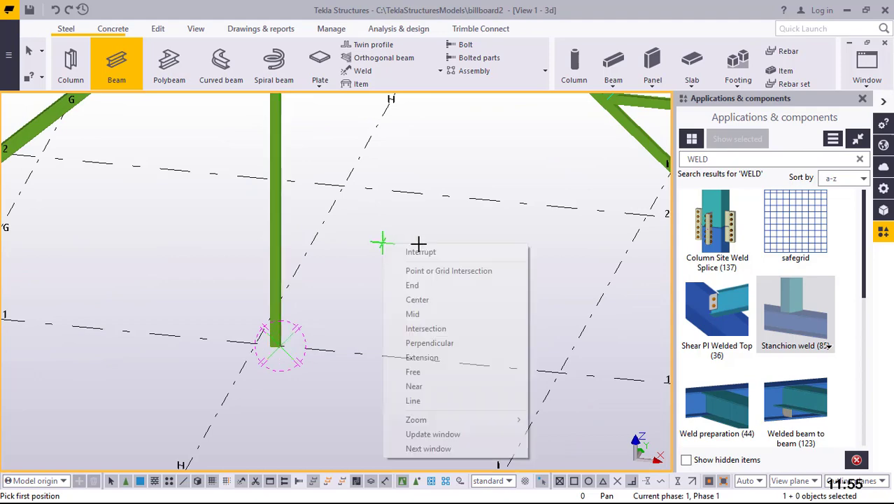
{"action": "key", "text": "Escape"}
{"action": "scroll", "coordinate": [321, 300], "scroll_direction": "down", "scroll_amount": 5}
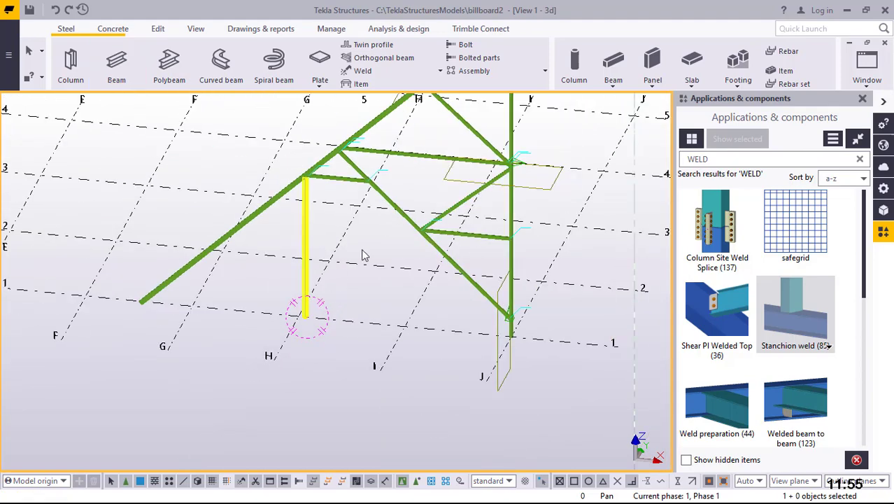
- Change the new vertical beam's profile to RHS90*50*3.0 from the profile catalogue and apply the modification
{"action": "key", "text": "alt+Return"}
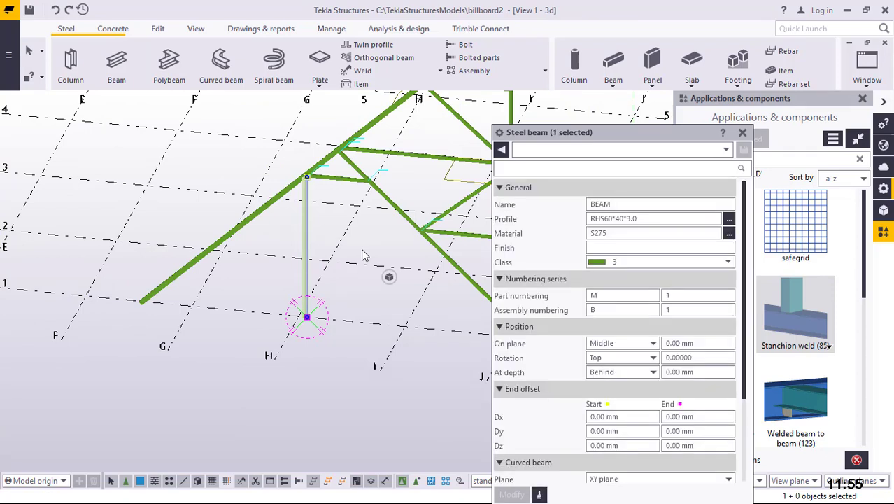
{"action": "left_click", "coordinate": [729, 221]}
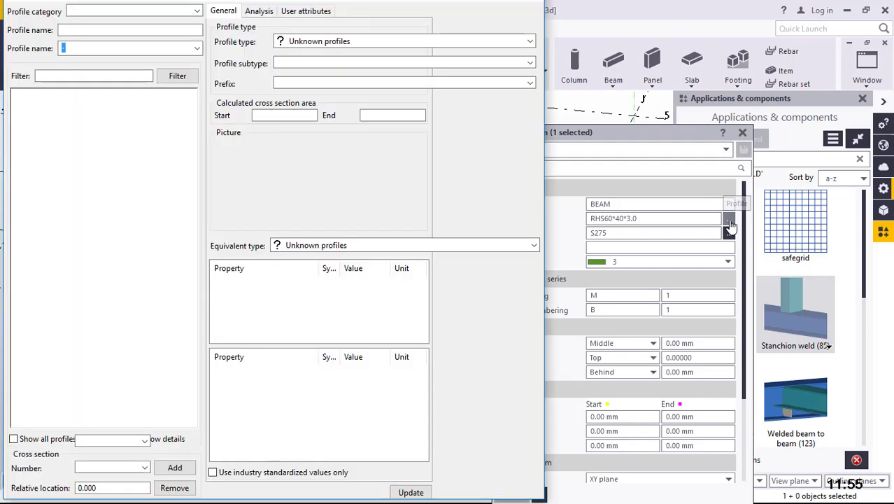
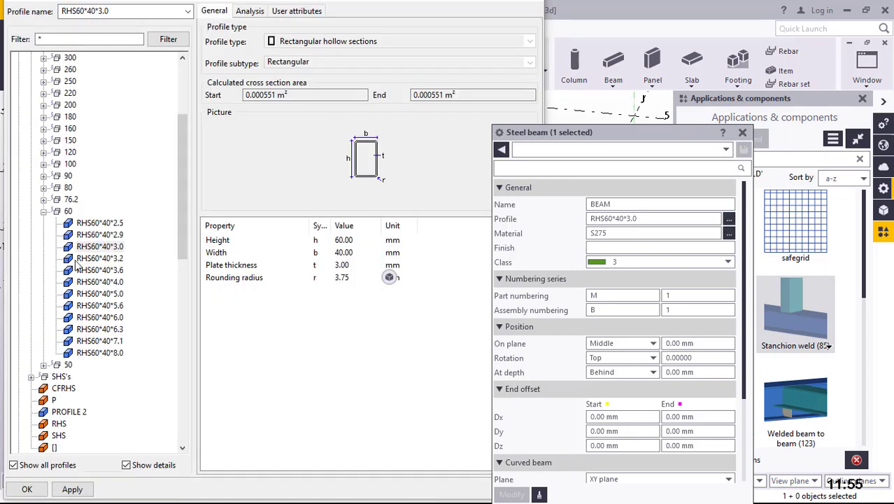
{"action": "left_click", "coordinate": [44, 222]}
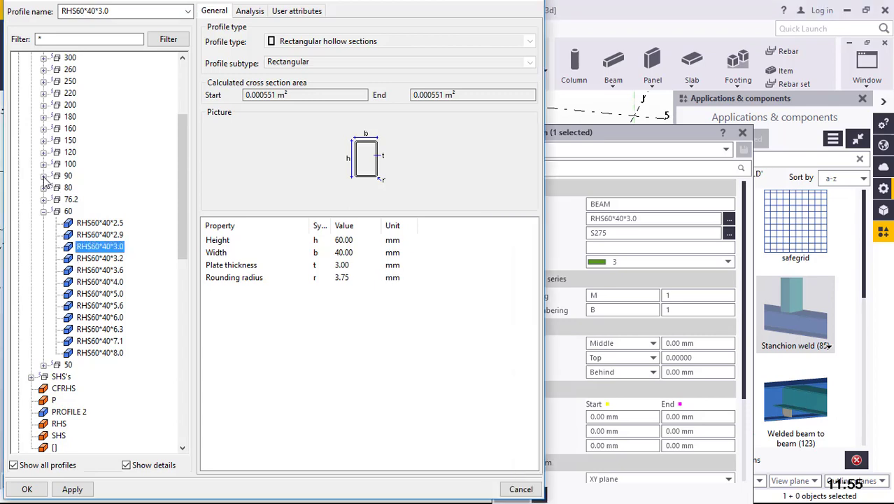
{"action": "left_click", "coordinate": [43, 176]}
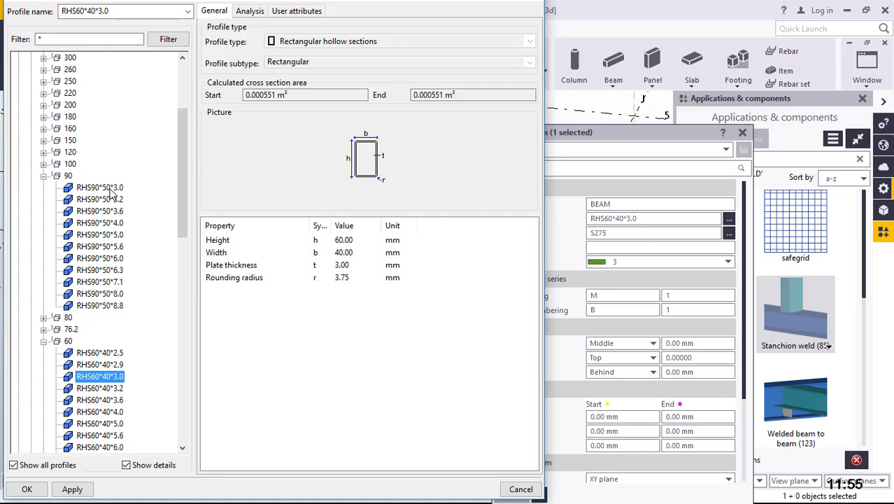
{"action": "left_click", "coordinate": [105, 188]}
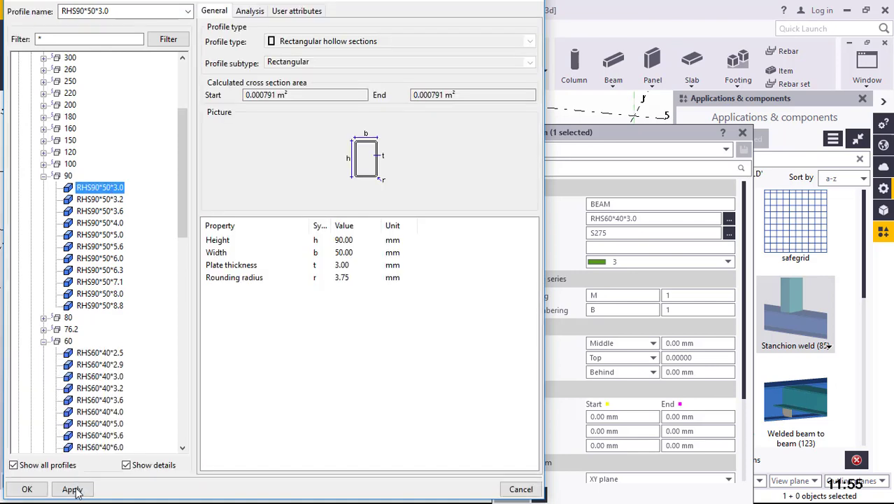
{"action": "left_click", "coordinate": [73, 490]}
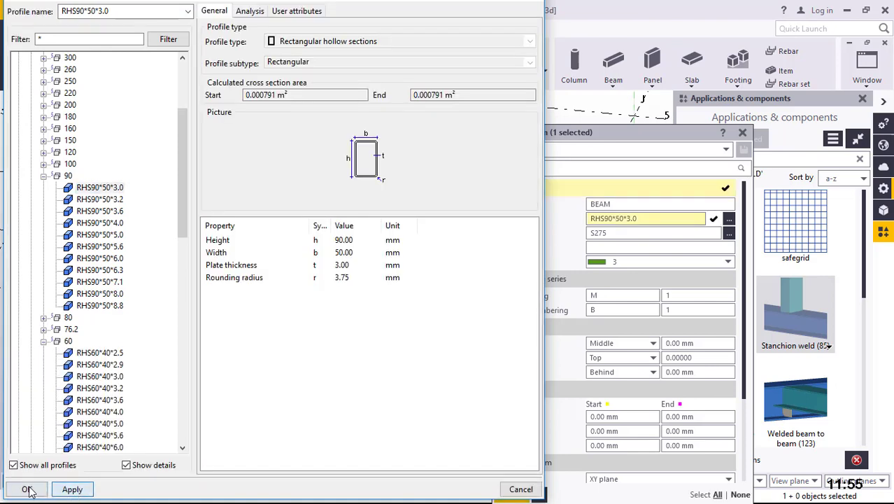
{"action": "left_click", "coordinate": [671, 370]}
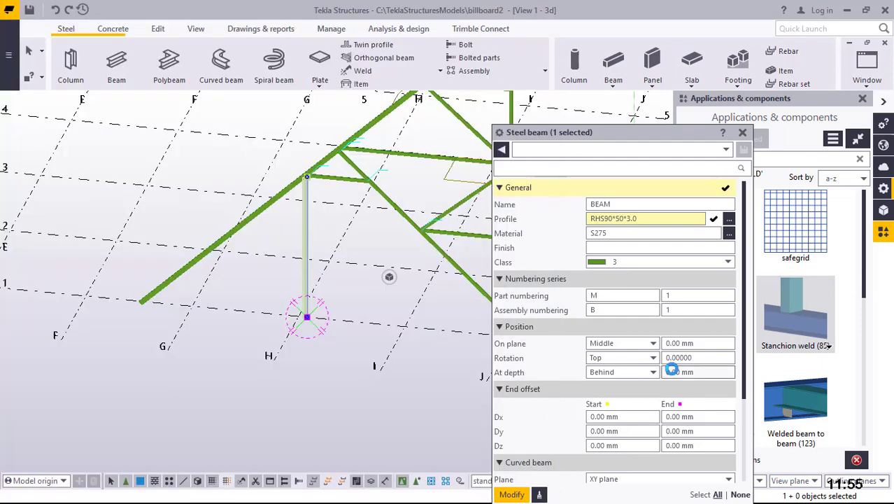
{"action": "left_click", "coordinate": [512, 494]}
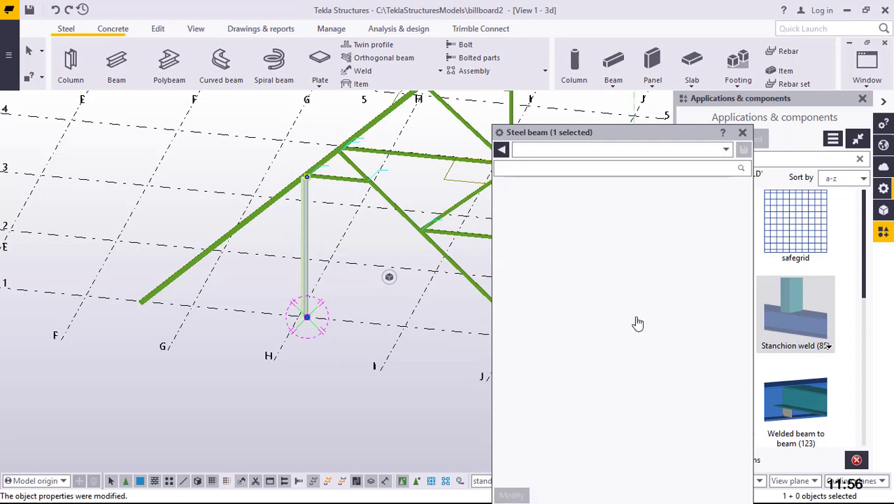
{"action": "left_click", "coordinate": [744, 133]}
- Check the vertical beam's upper end against the inclined chord and redraw the view
{"action": "scroll", "coordinate": [301, 181], "scroll_direction": "up", "scroll_amount": 6}
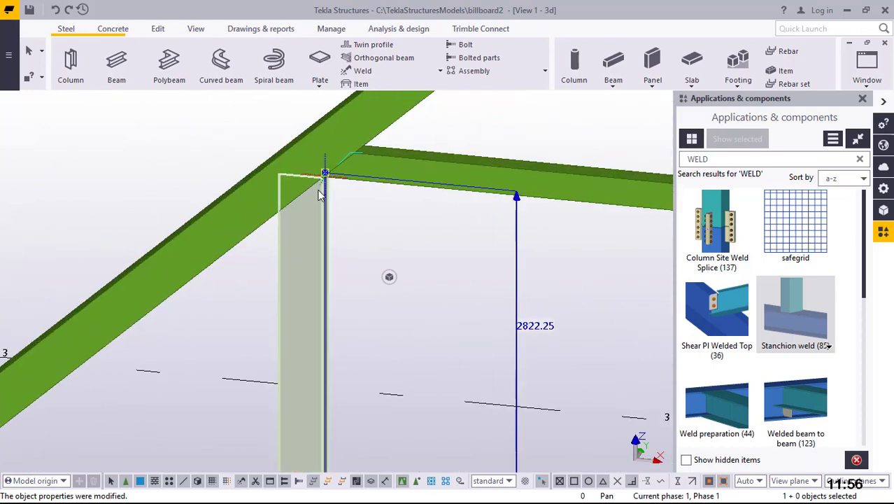
{"action": "mouse_move", "coordinate": [292, 223]}
{"action": "middle_mouse_down", "text": "ctrl"}
{"action": "mouse_move", "coordinate": [203, 228]}
{"action": "mouse_move", "coordinate": [275, 225]}
{"action": "middle_mouse_up", "text": "ctrl"}
{"action": "scroll", "coordinate": [268, 225], "scroll_direction": "down", "scroll_amount": 8}
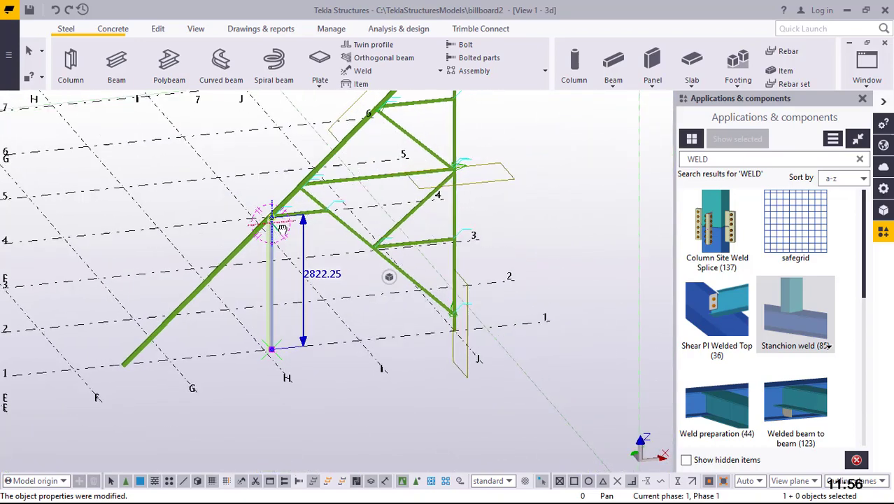
{"action": "right_click", "coordinate": [601, 214]}
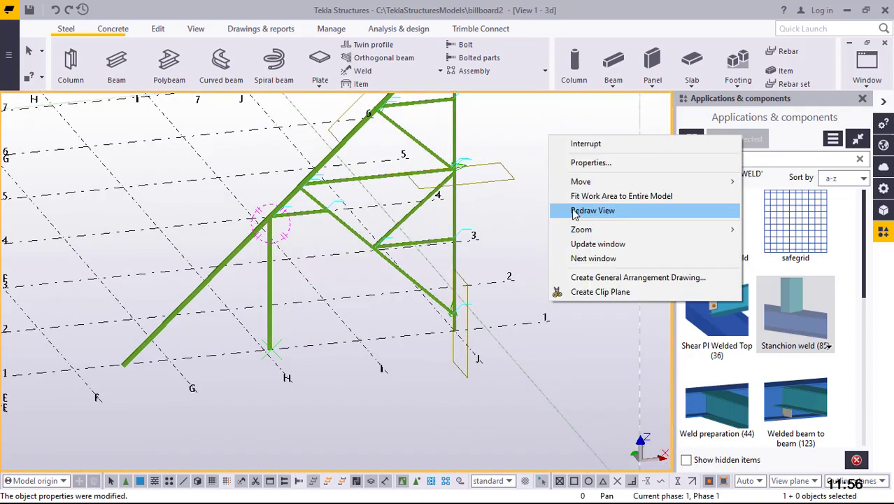
{"action": "left_click", "coordinate": [593, 209]}
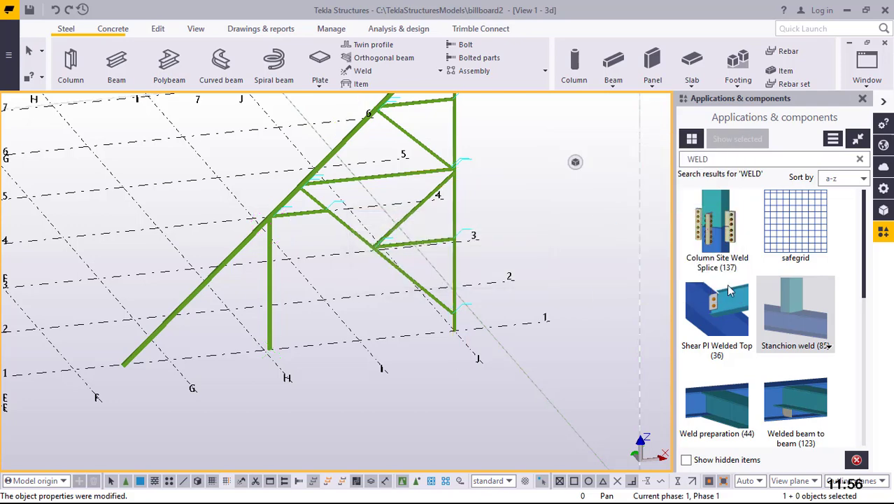
- Apply a Stanchion weld (85) with the inclined chord as main part and the new vertical beam as secondary part, and redraw the view
{"action": "left_click", "coordinate": [795, 304]}
{"action": "scroll", "coordinate": [255, 219], "scroll_direction": "up", "scroll_amount": 10}
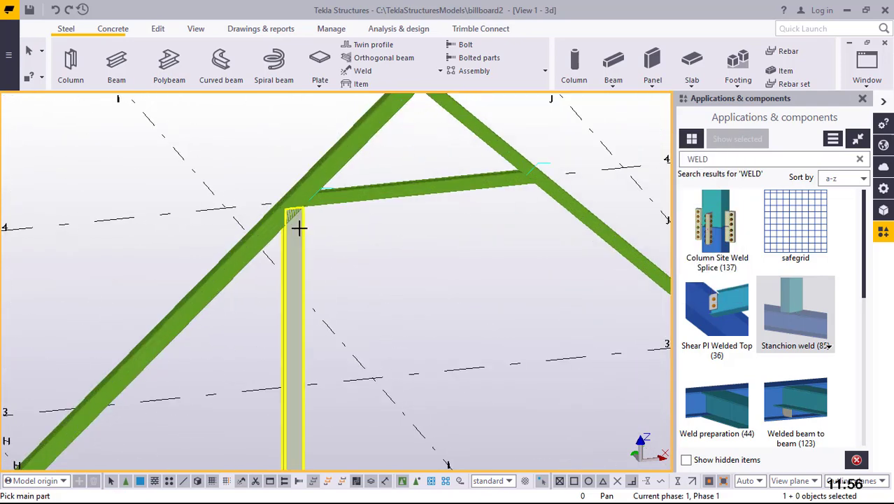
{"action": "left_click", "coordinate": [241, 209]}
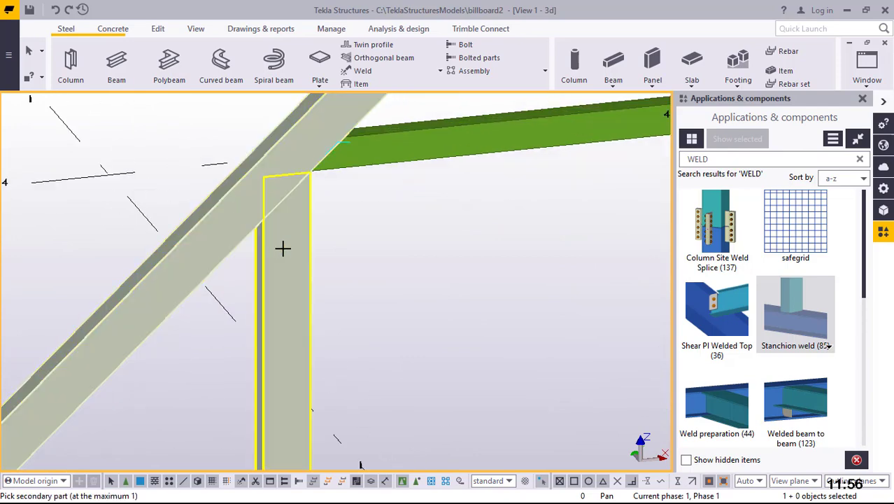
{"action": "left_click", "coordinate": [283, 248]}
{"action": "scroll", "coordinate": [378, 215], "scroll_direction": "down", "scroll_amount": 2}
{"action": "right_click", "coordinate": [405, 219]}
{"action": "left_click", "coordinate": [447, 225]}
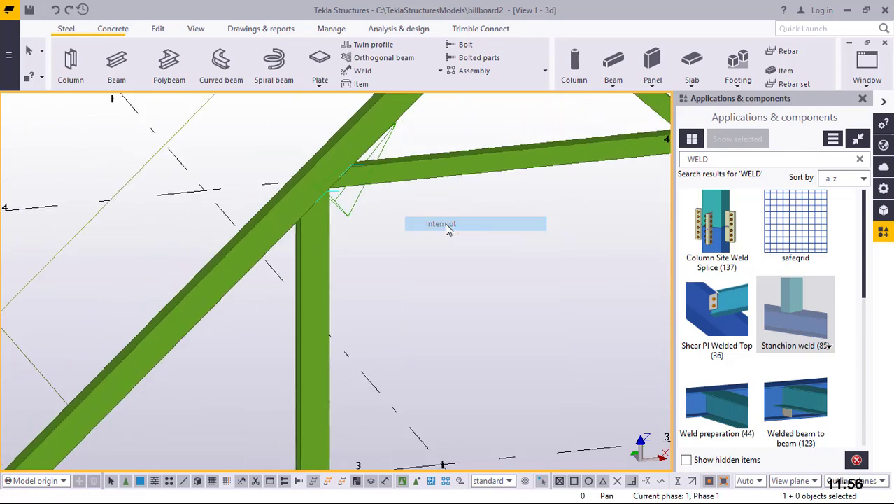
{"action": "right_click", "coordinate": [447, 225]}
{"action": "left_click", "coordinate": [479, 296]}
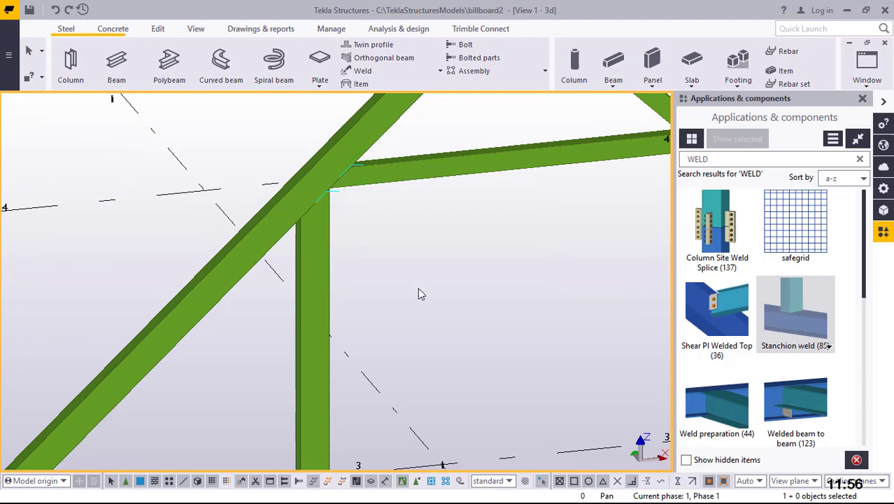
- Search the component catalogue for CAP and apply the Cap plate detail to the open upper end of the vertical post on grid line J
{"action": "scroll", "coordinate": [418, 289], "scroll_direction": "down", "scroll_amount": 6}
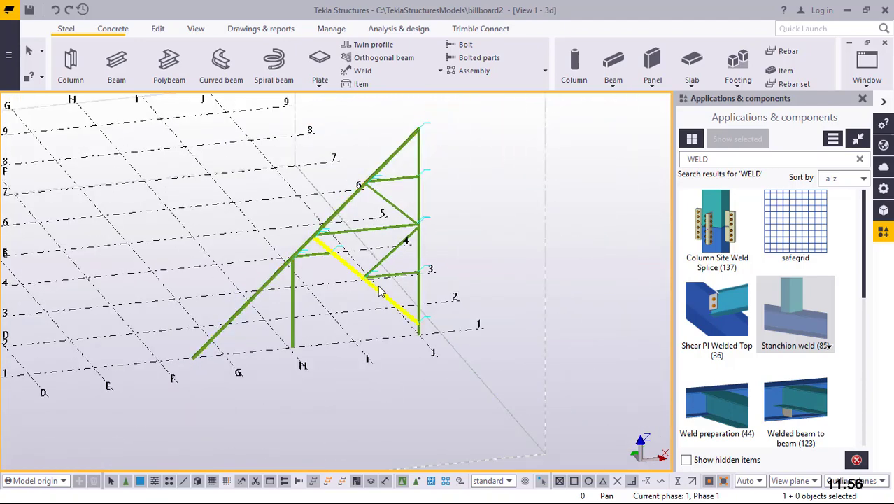
{"action": "middle_click_drag", "start_coordinate": [378, 291], "coordinate": [413, 115], "text": "ctrl"}
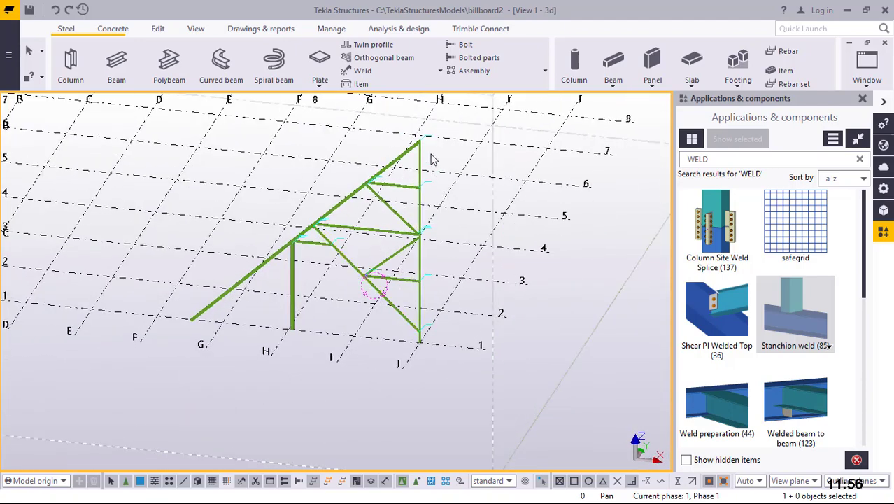
{"action": "scroll", "coordinate": [412, 114], "scroll_direction": "up", "scroll_amount": 4}
{"action": "scroll", "coordinate": [414, 113], "scroll_direction": "up", "scroll_amount": 8}
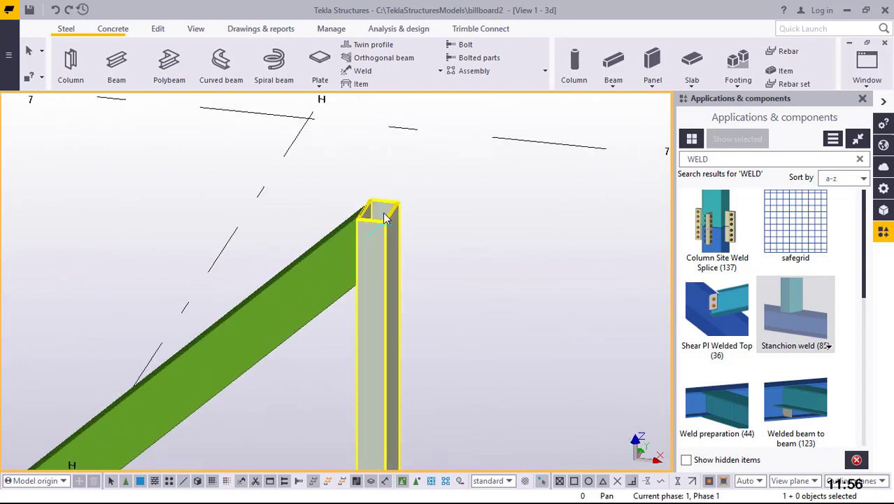
{"action": "scroll", "coordinate": [411, 218], "scroll_direction": "up", "scroll_amount": 1}
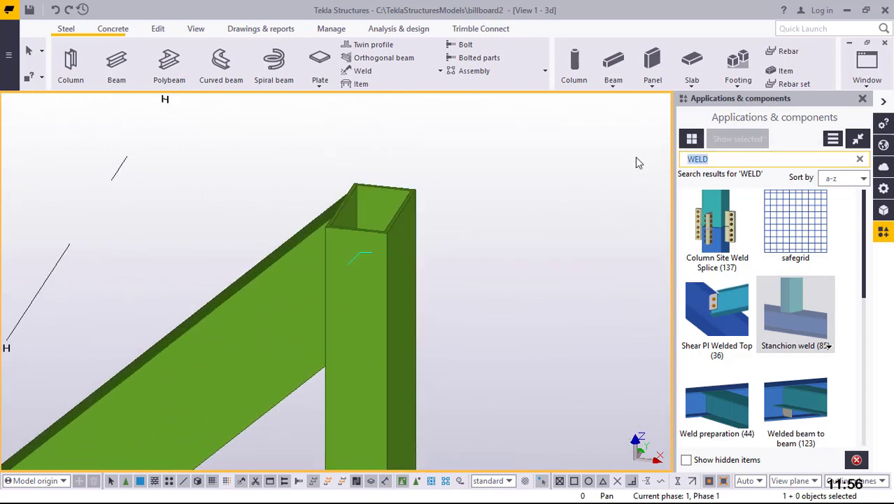
{"action": "type", "text": "C"}
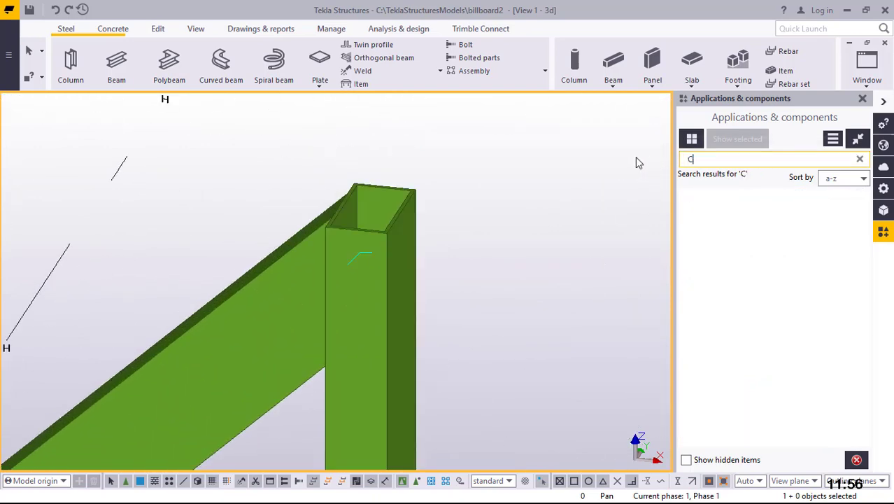
{"action": "type", "text": "AP"}
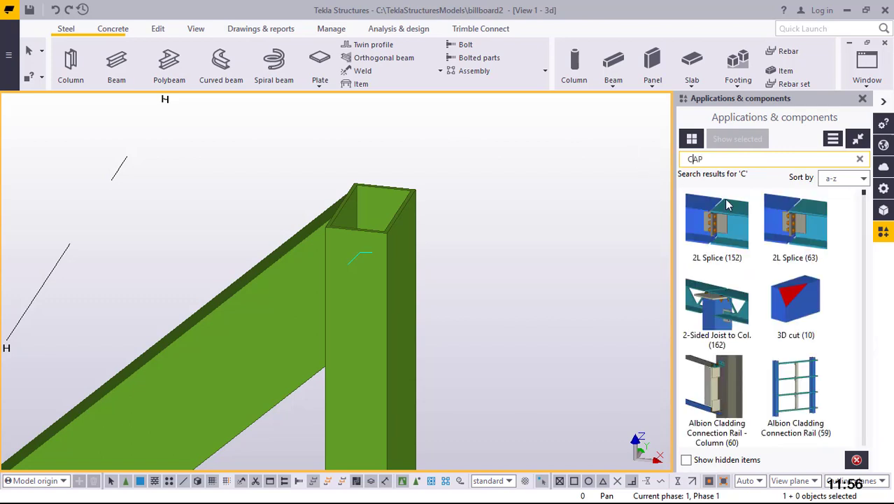
{"action": "scroll", "coordinate": [389, 224], "scroll_direction": "up", "scroll_amount": 3}
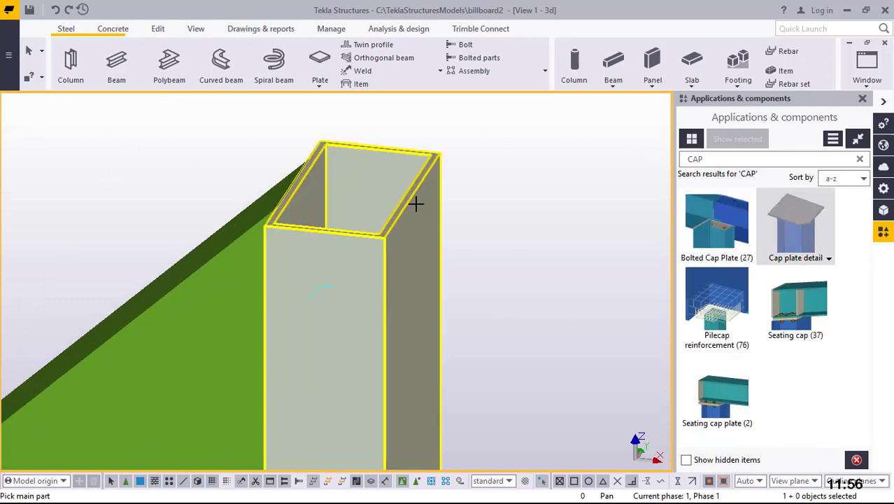
{"action": "left_click", "coordinate": [370, 188]}
{"action": "left_click", "coordinate": [403, 180]}
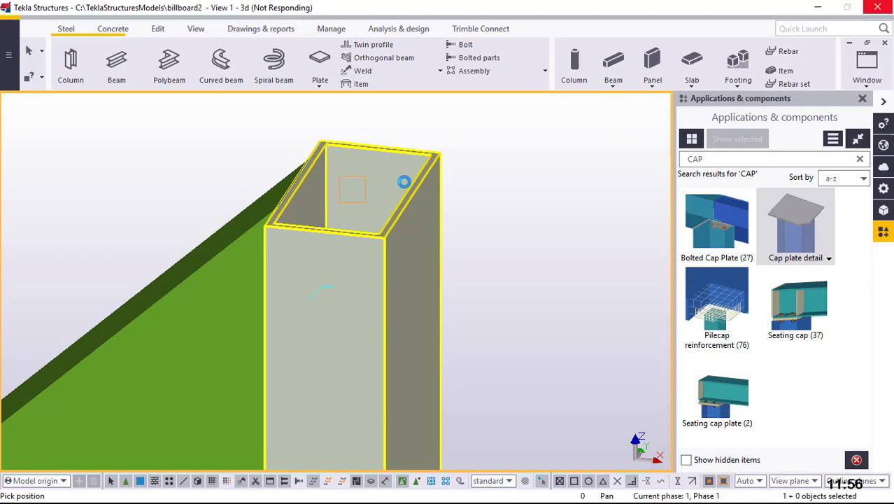
{"action": "right_click", "coordinate": [539, 143]}
{"action": "left_click", "coordinate": [564, 152]}
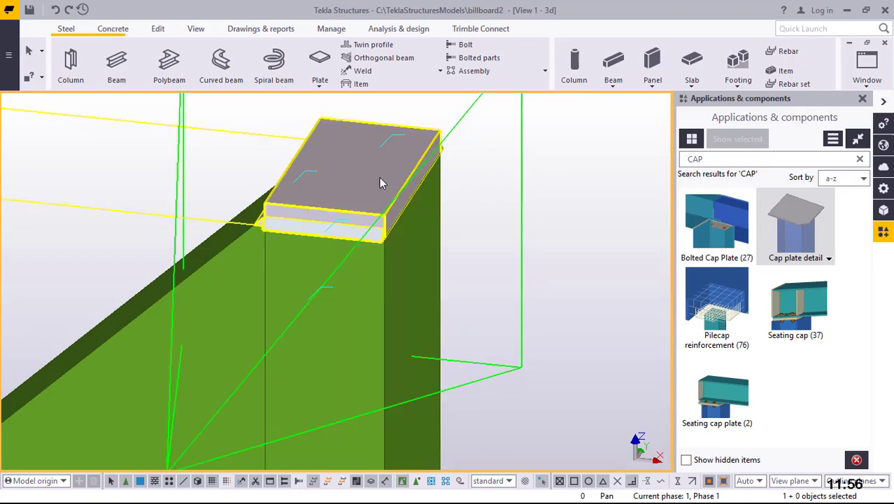
- Set the cap plate's thickness to 6 mm in the Cap plate detail properties, apply the modification and close the properties
{"action": "scroll", "coordinate": [373, 180], "scroll_direction": "up", "scroll_amount": 3}
{"action": "scroll", "coordinate": [242, 311], "scroll_direction": "down", "scroll_amount": 2}
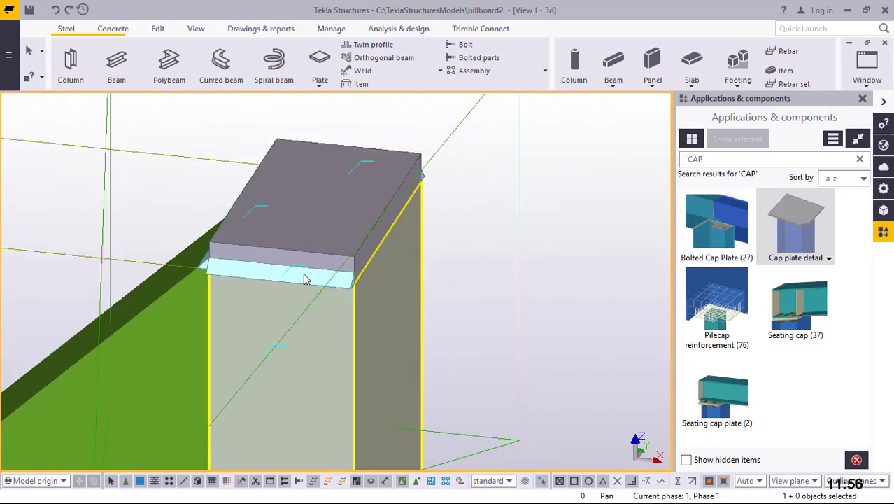
{"action": "left_click", "coordinate": [328, 156]}
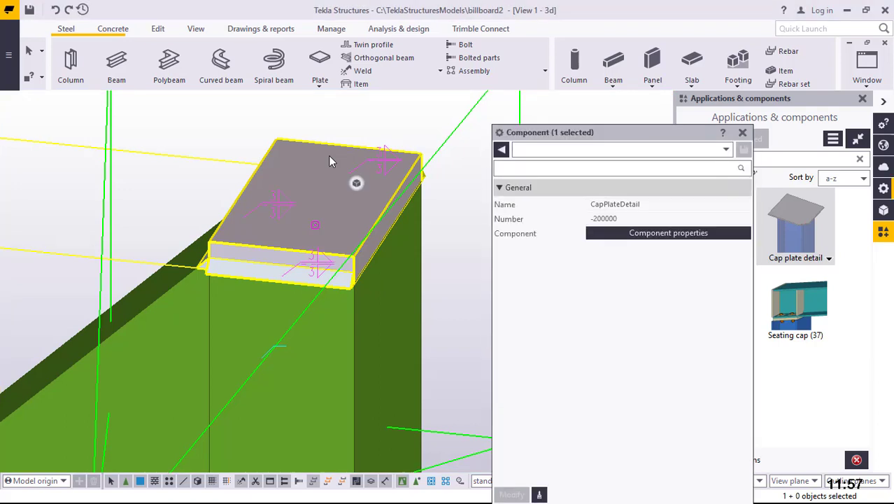
{"action": "double_click", "coordinate": [331, 159]}
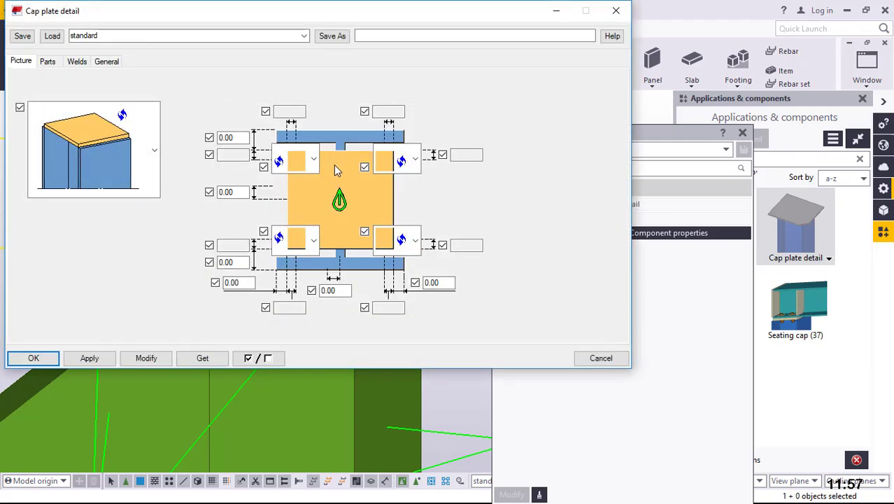
{"action": "left_click", "coordinate": [154, 153]}
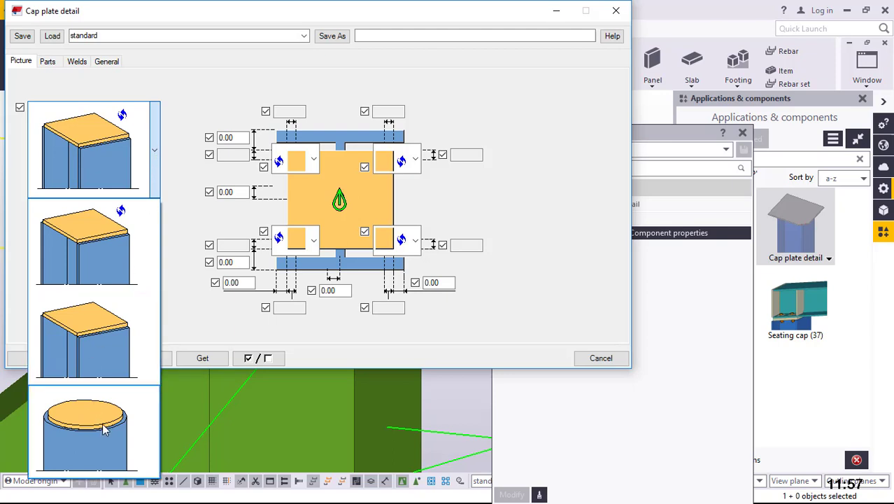
{"action": "left_click", "coordinate": [49, 63]}
{"action": "left_click", "coordinate": [49, 63]}
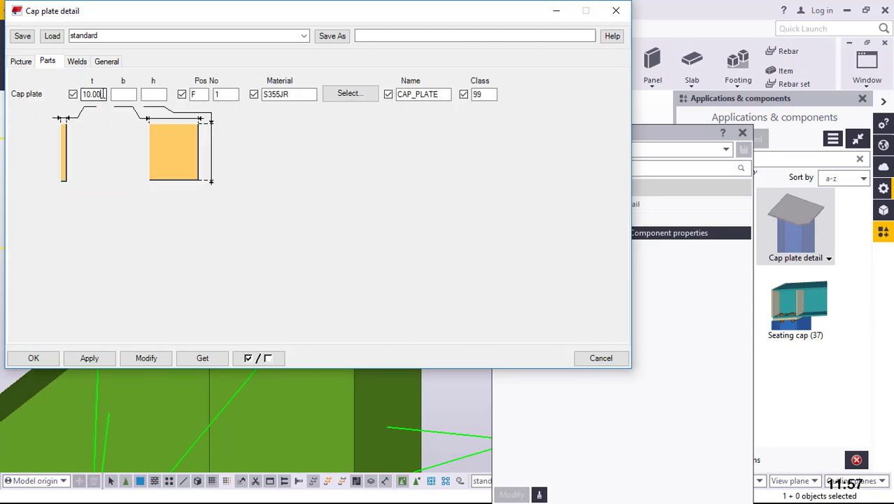
{"action": "left_click_drag", "start_coordinate": [103, 93], "coordinate": [84, 94]}
{"action": "type", "text": "6"}
{"action": "left_click", "coordinate": [154, 359]}
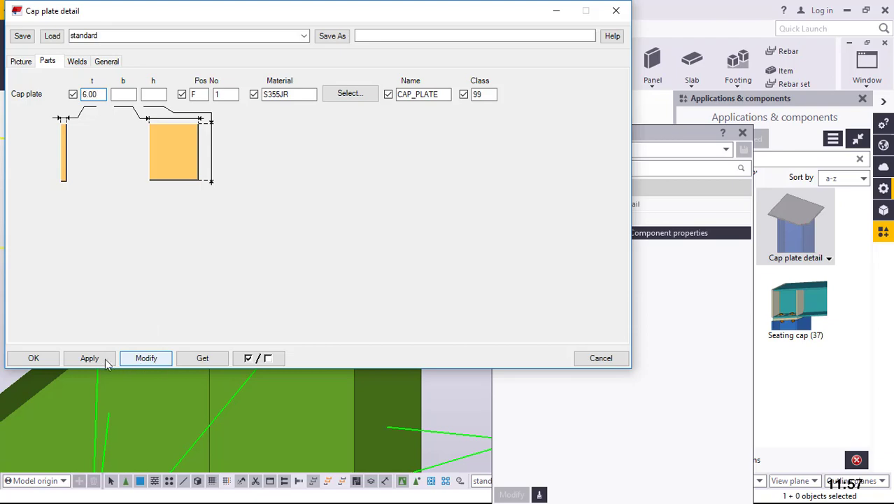
{"action": "left_click", "coordinate": [90, 359]}
{"action": "left_click", "coordinate": [43, 361]}
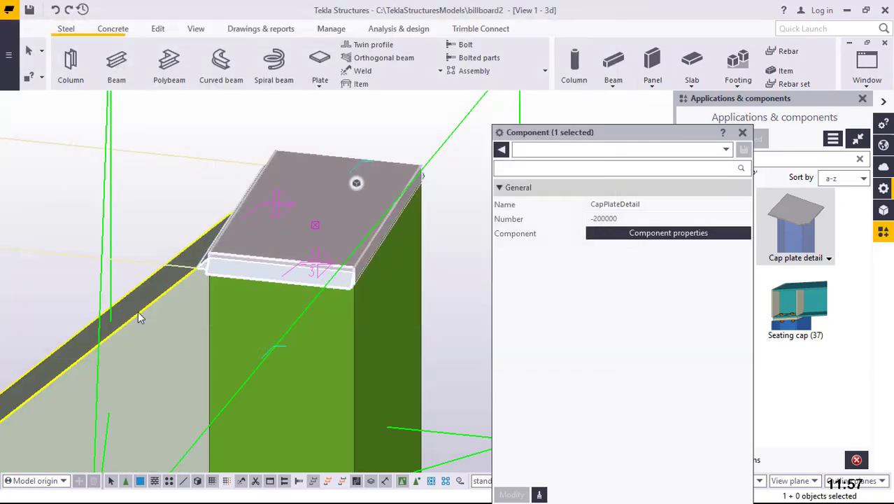
{"action": "left_click_drag", "start_coordinate": [639, 133], "coordinate": [626, 79]}
{"action": "left_click", "coordinate": [729, 77]}
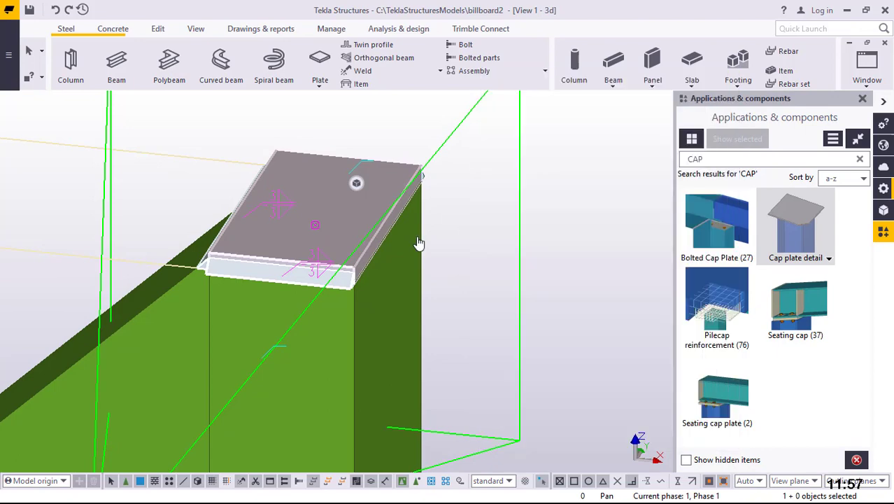
{"action": "left_click", "coordinate": [489, 189]}
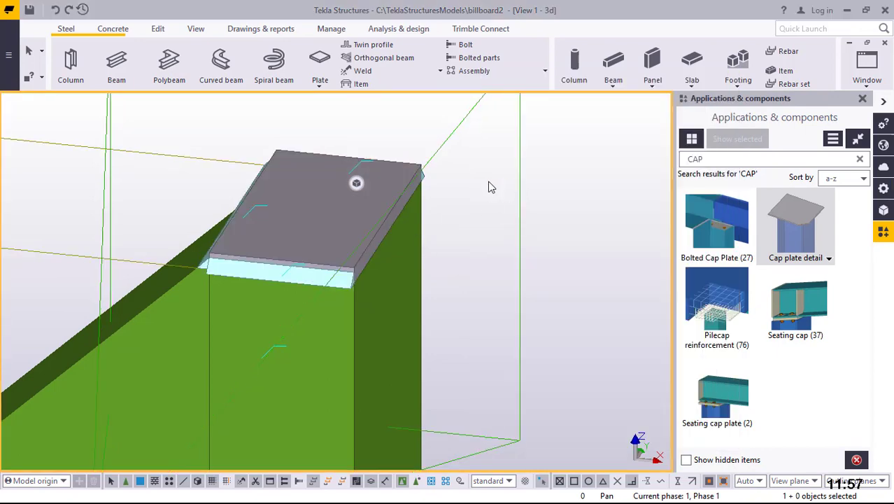
- Check the thinner cap plate on the post's upper end, redraw the view and look over the whole truss
{"action": "scroll", "coordinate": [305, 304], "scroll_direction": "up", "scroll_amount": 3}
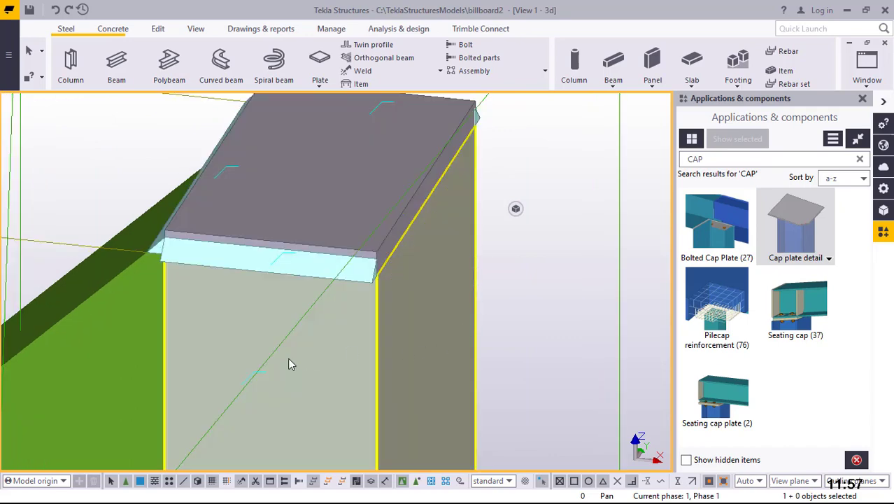
{"action": "scroll", "coordinate": [287, 357], "scroll_direction": "down", "scroll_amount": 1}
{"action": "scroll", "coordinate": [339, 252], "scroll_direction": "down", "scroll_amount": 5}
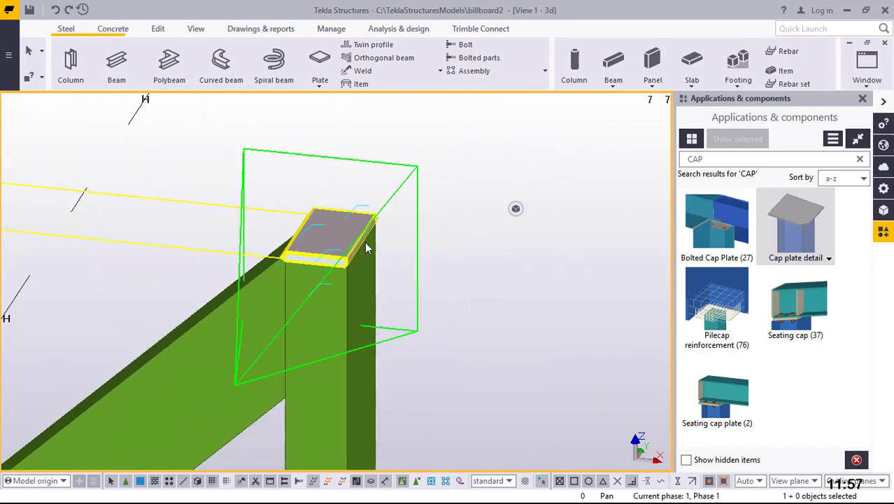
{"action": "right_click", "coordinate": [446, 132]}
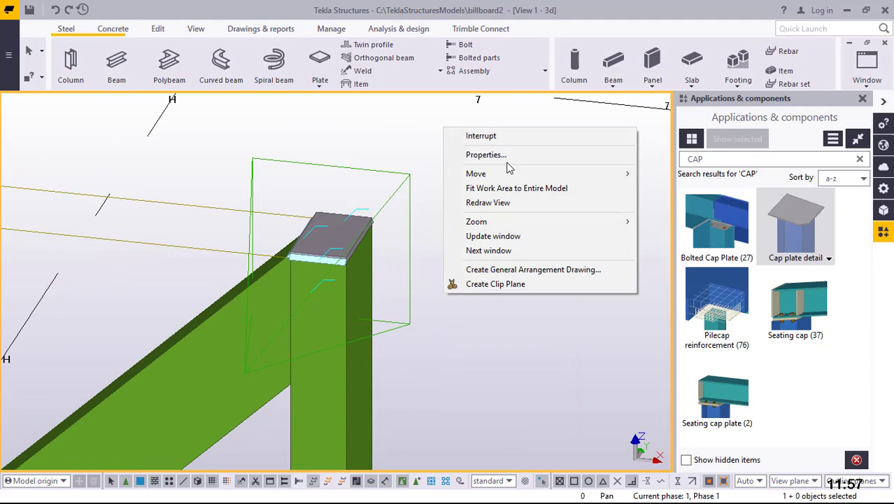
{"action": "left_click", "coordinate": [480, 202]}
{"action": "scroll", "coordinate": [372, 258], "scroll_direction": "down", "scroll_amount": 6}
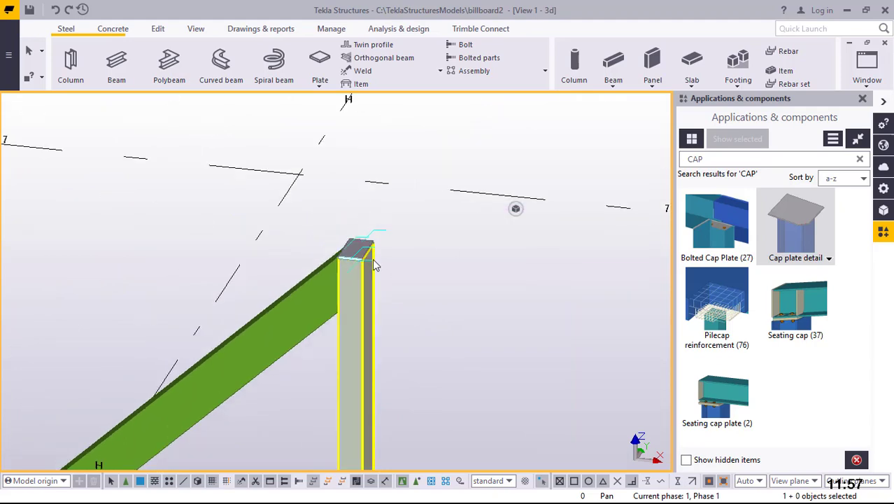
{"action": "middle_click_drag", "start_coordinate": [317, 308], "coordinate": [375, 233], "text": "ctrl"}
{"action": "scroll", "coordinate": [376, 233], "scroll_direction": "down", "scroll_amount": 10}
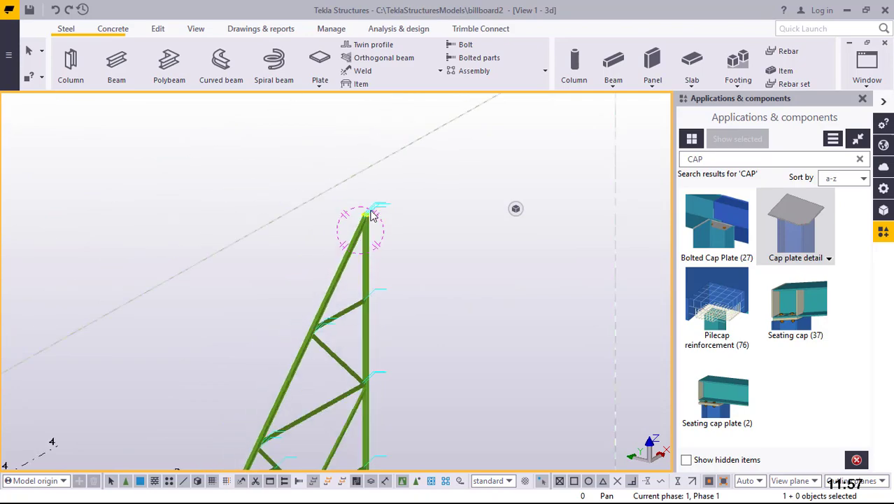
{"action": "middle_click_drag", "start_coordinate": [275, 327], "coordinate": [402, 389], "text": "ctrl"}
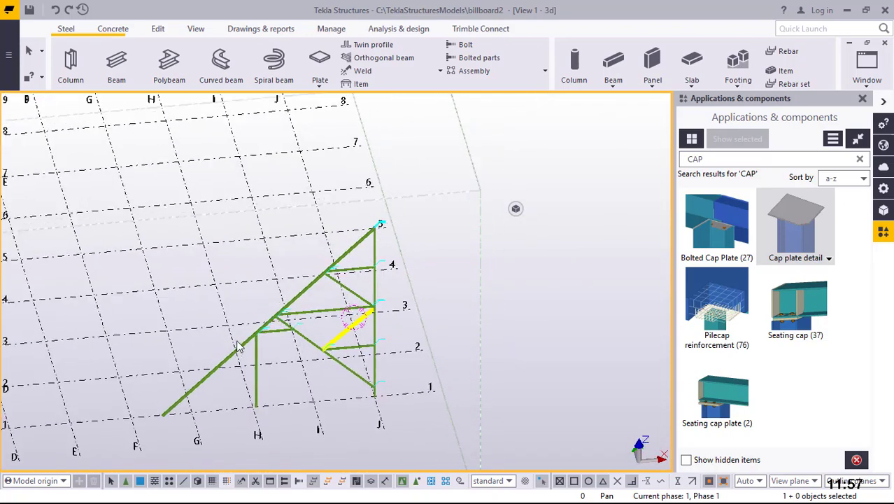
- Focus on the lower end of the post at grid J-1 and search the component catalogue for BASE
{"action": "scroll", "coordinate": [406, 391], "scroll_direction": "up", "scroll_amount": 8}
{"action": "scroll", "coordinate": [406, 390], "scroll_direction": "up", "scroll_amount": 5}
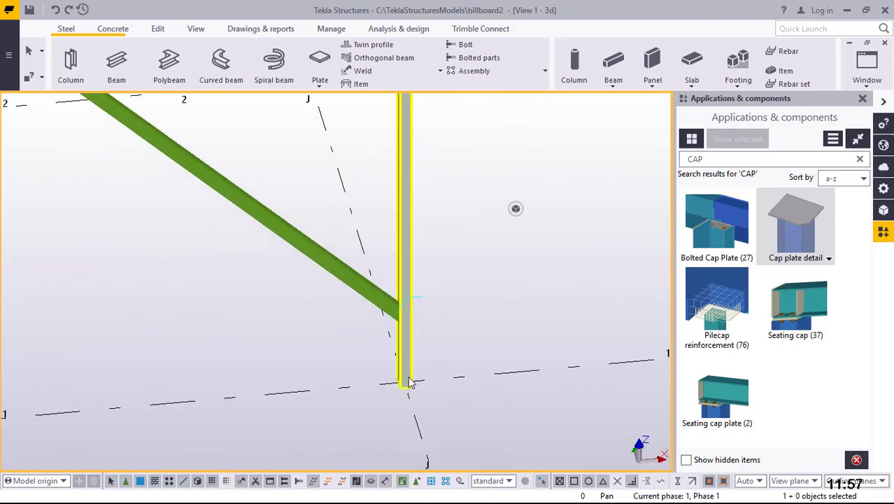
{"action": "left_click", "coordinate": [688, 159]}
{"action": "double_click", "coordinate": [687, 158]}
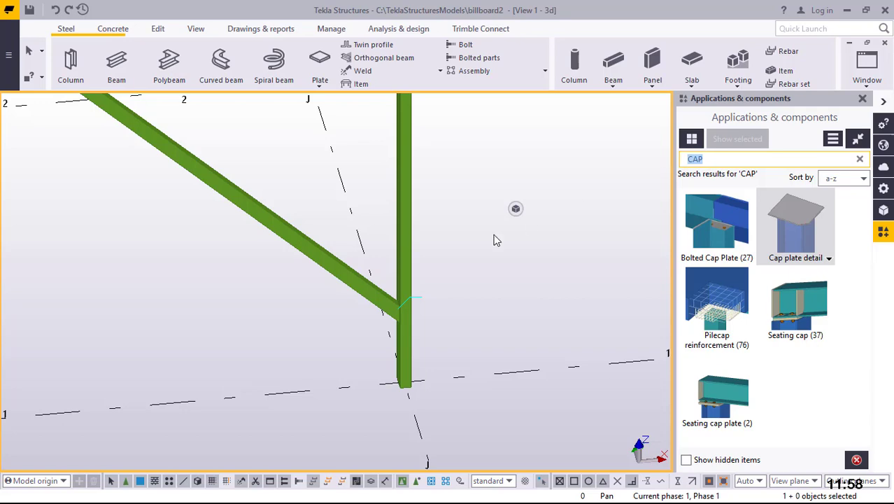
{"action": "scroll", "coordinate": [459, 280], "scroll_direction": "down", "scroll_amount": 5}
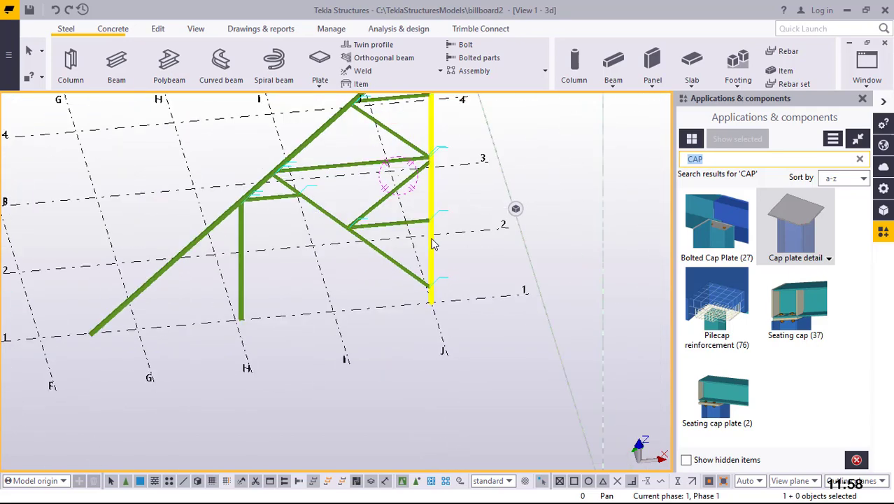
{"action": "scroll", "coordinate": [443, 161], "scroll_direction": "down", "scroll_amount": 2}
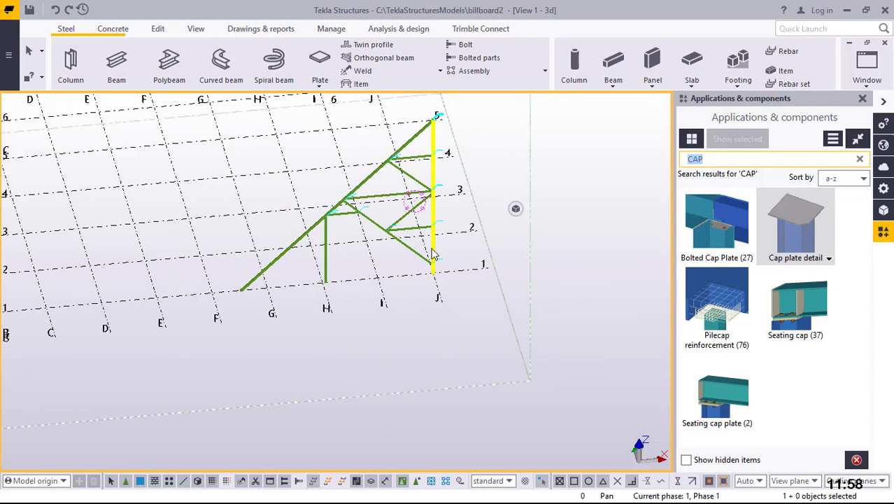
{"action": "scroll", "coordinate": [431, 259], "scroll_direction": "up", "scroll_amount": 5}
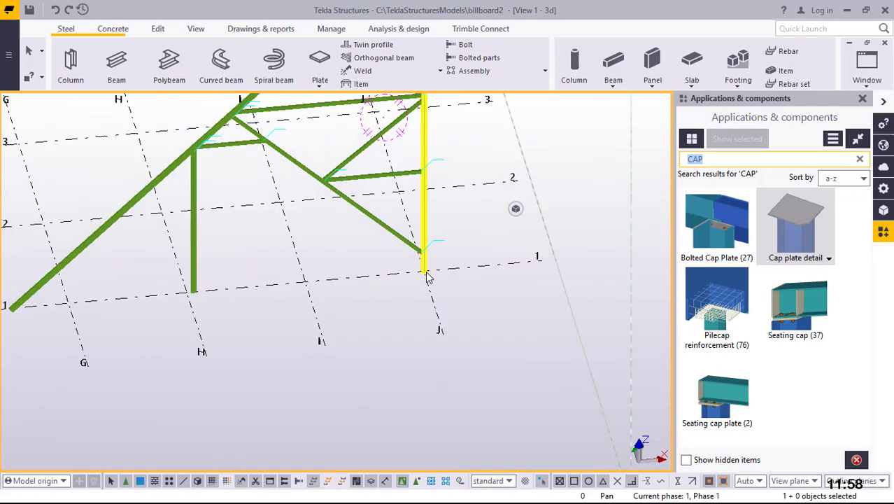
{"action": "scroll", "coordinate": [427, 275], "scroll_direction": "up", "scroll_amount": 2}
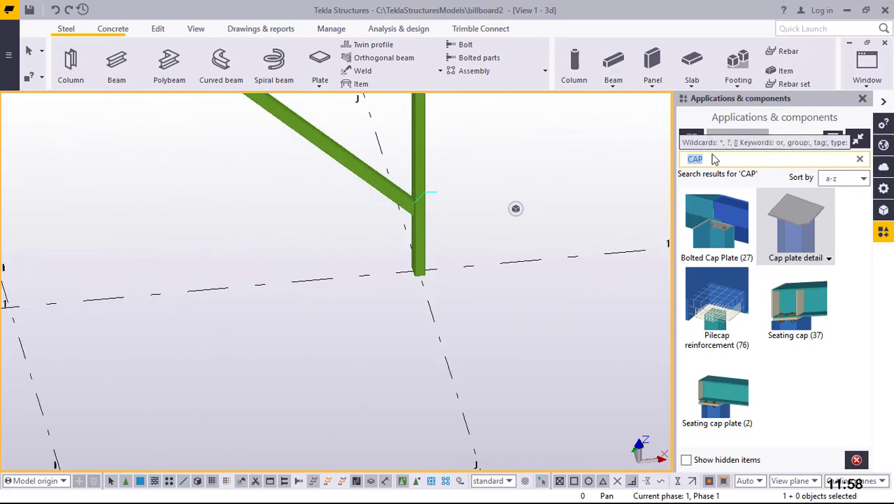
{"action": "type", "text": "B"}
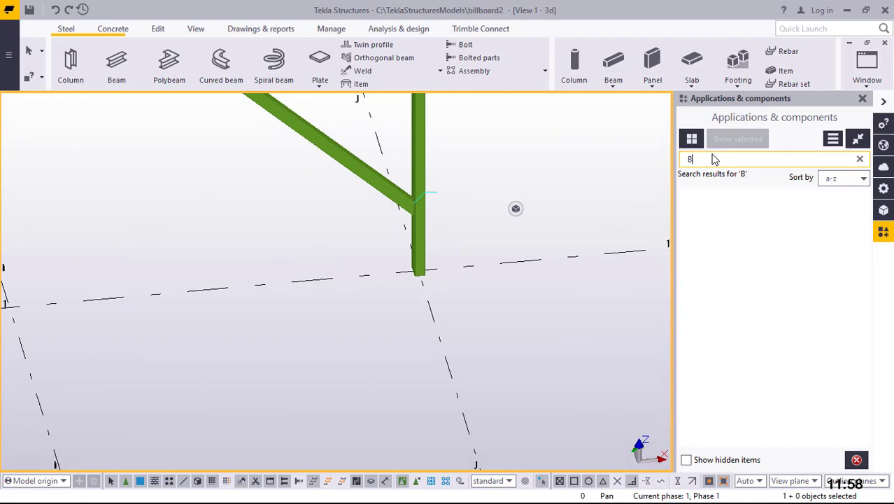
{"action": "type", "text": "ASE"}
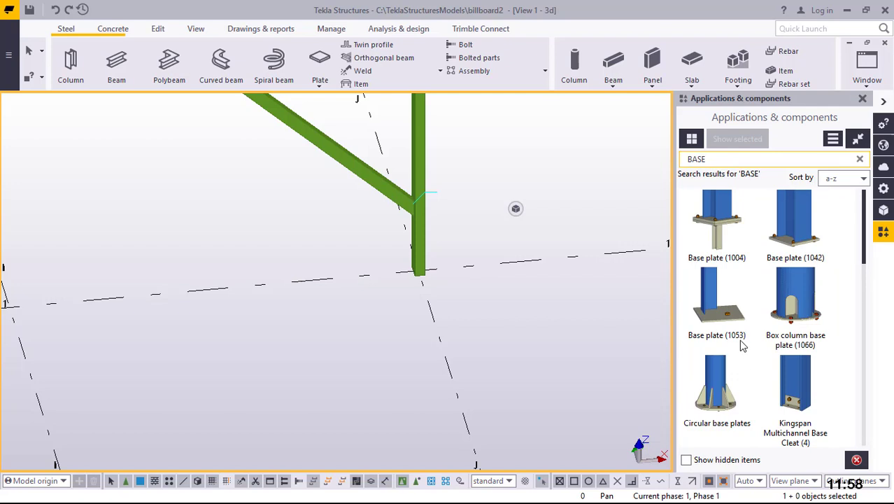
- Find Simple Base Plate 2 (1031) among the BASE results and apply it to the lower end of the post at grid J-1
{"action": "scroll", "coordinate": [738, 347], "scroll_direction": "down", "scroll_amount": 2}
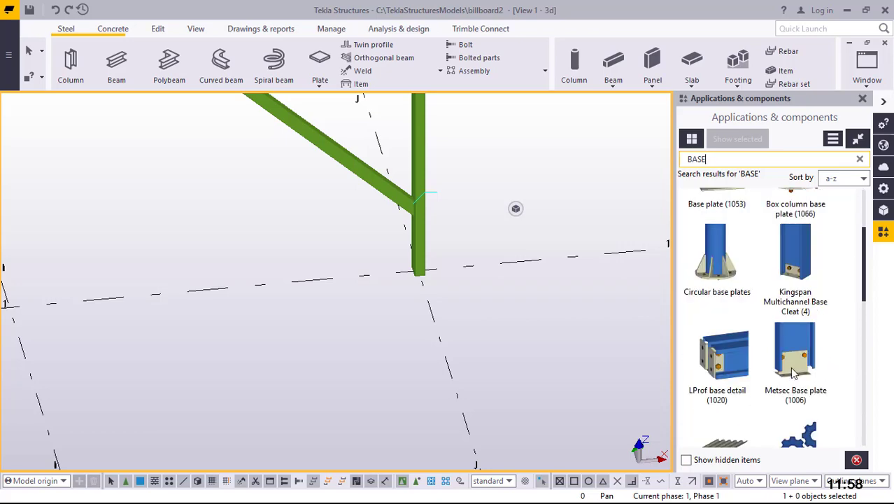
{"action": "scroll", "coordinate": [762, 369], "scroll_direction": "down", "scroll_amount": 3}
{"action": "scroll", "coordinate": [763, 371], "scroll_direction": "down", "scroll_amount": 2}
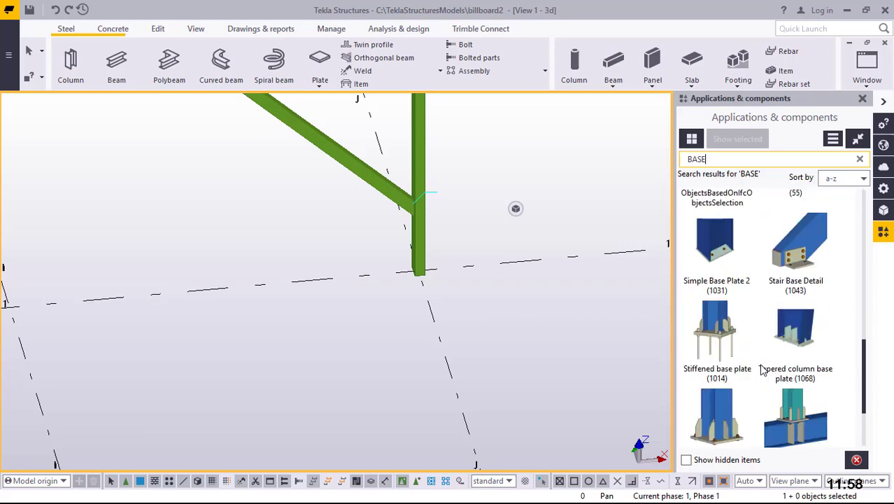
{"action": "scroll", "coordinate": [761, 370], "scroll_direction": "down", "scroll_amount": 3}
{"action": "scroll", "coordinate": [763, 369], "scroll_direction": "up", "scroll_amount": 3}
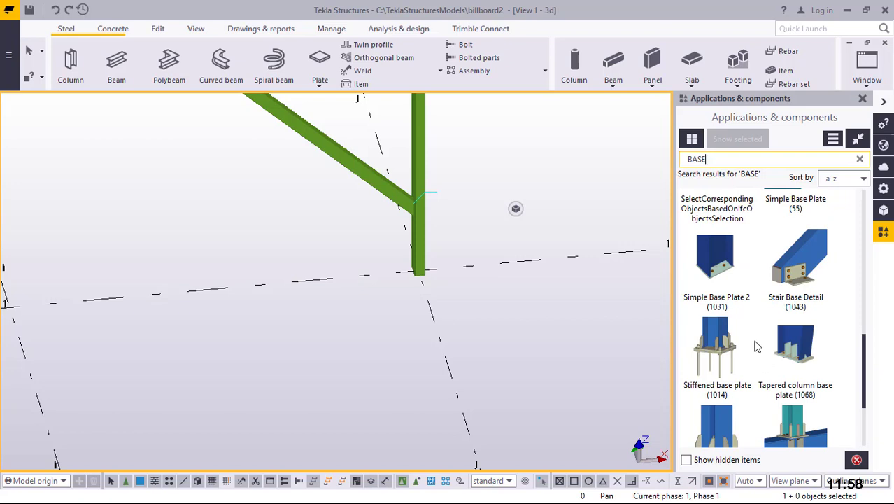
{"action": "left_click", "coordinate": [725, 269]}
{"action": "scroll", "coordinate": [420, 271], "scroll_direction": "up", "scroll_amount": 3}
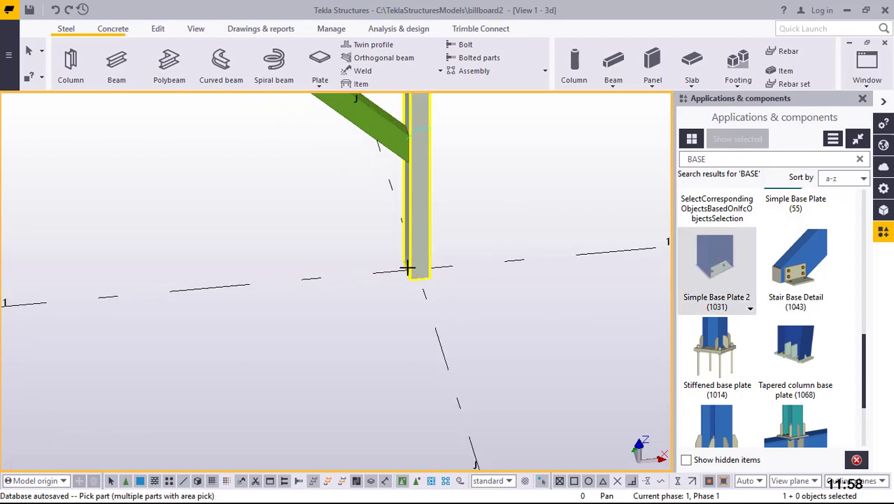
{"action": "scroll", "coordinate": [407, 266], "scroll_direction": "up", "scroll_amount": 2}
{"action": "left_click", "coordinate": [435, 214]}
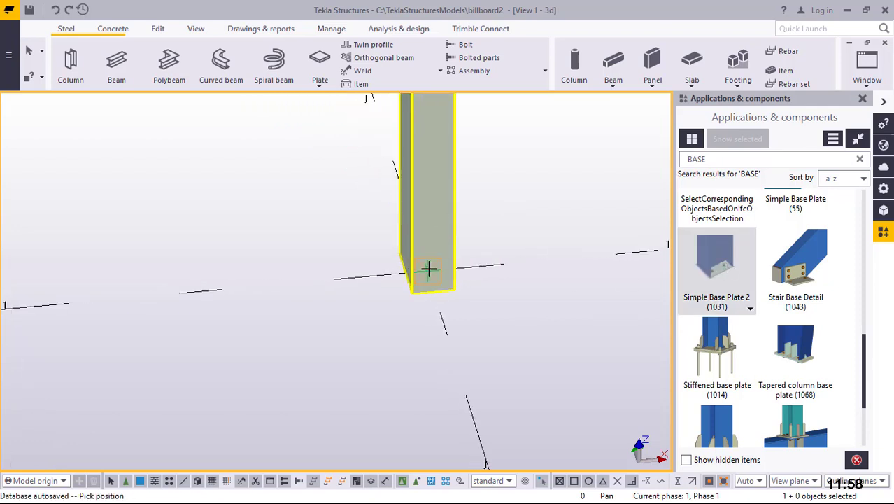
{"action": "left_click", "coordinate": [482, 240]}
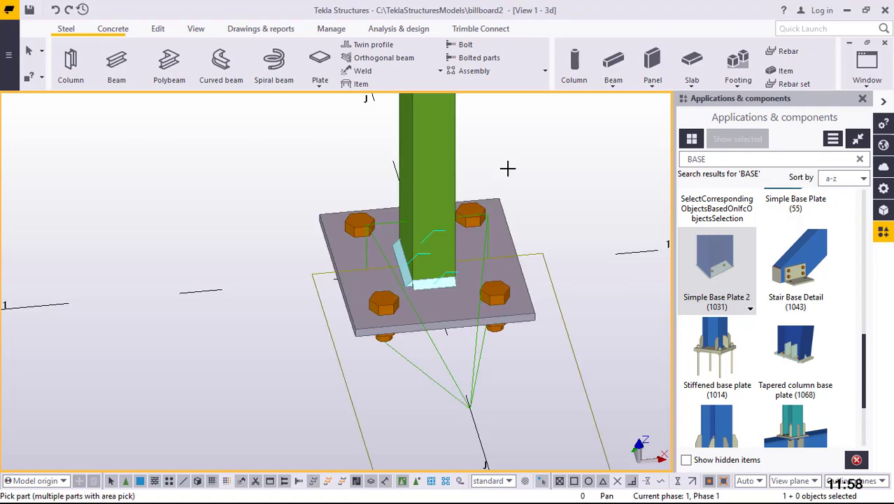
{"action": "right_click", "coordinate": [555, 163]}
{"action": "left_click", "coordinate": [594, 170]}
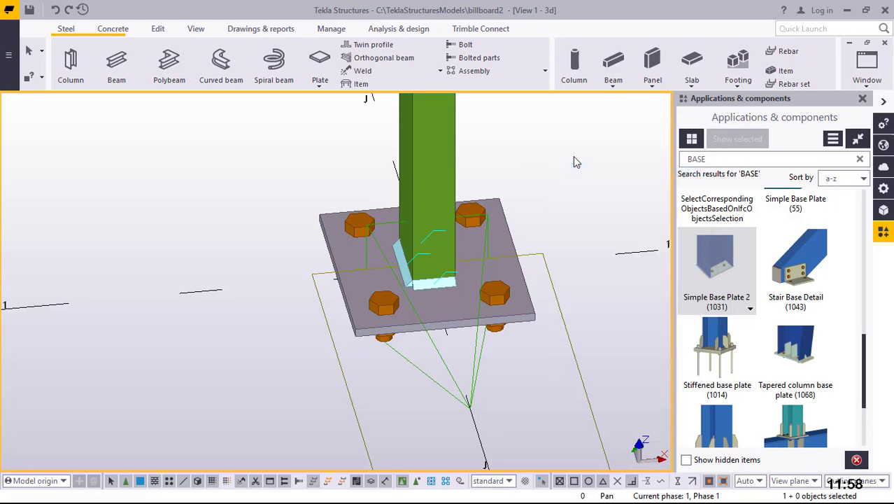
- Examine the new base plate under the post at grid J-1 and look over the feet of the other truss members
{"action": "left_click", "coordinate": [515, 247]}
{"action": "middle_click_drag", "start_coordinate": [439, 297], "coordinate": [517, 308], "text": "ctrl"}
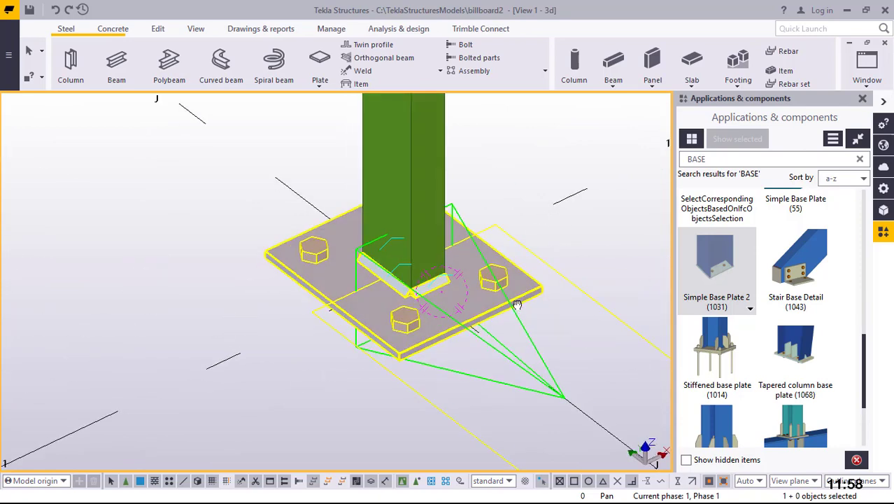
{"action": "scroll", "coordinate": [424, 319], "scroll_direction": "down", "scroll_amount": 3}
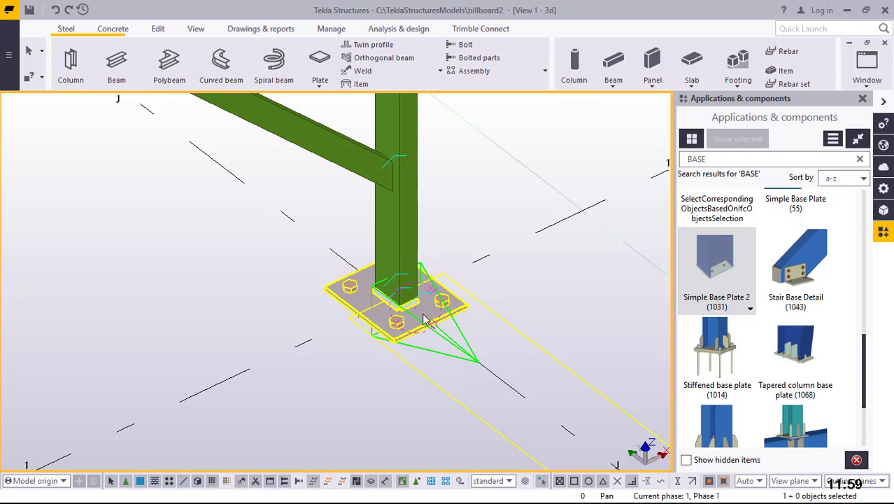
{"action": "scroll", "coordinate": [425, 319], "scroll_direction": "down", "scroll_amount": 10}
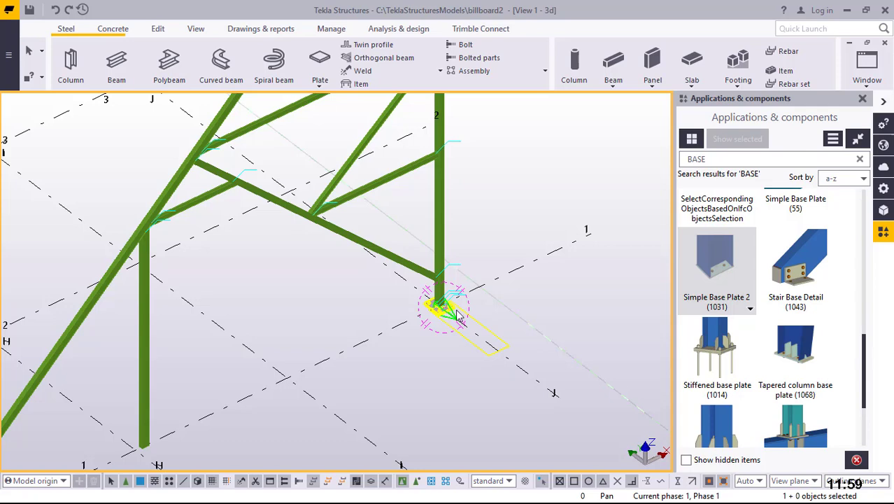
{"action": "scroll", "coordinate": [444, 308], "scroll_direction": "down", "scroll_amount": 3}
{"action": "scroll", "coordinate": [460, 282], "scroll_direction": "down", "scroll_amount": 2}
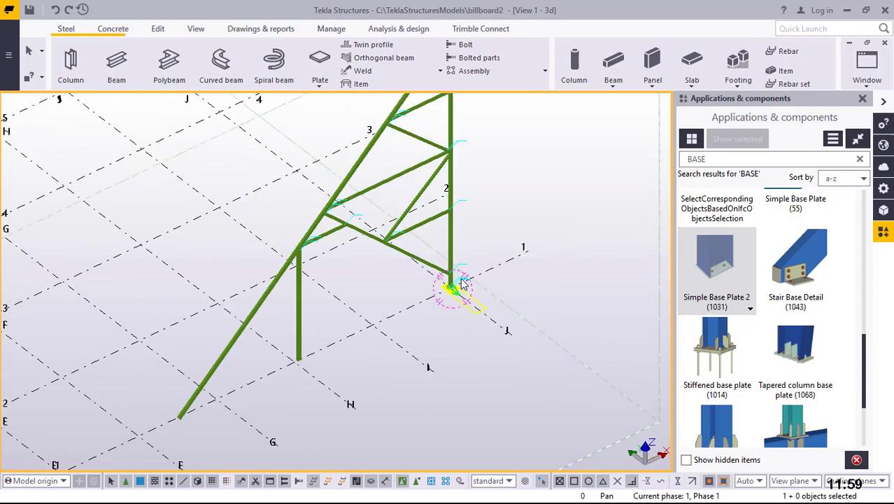
{"action": "scroll", "coordinate": [295, 363], "scroll_direction": "up", "scroll_amount": 3}
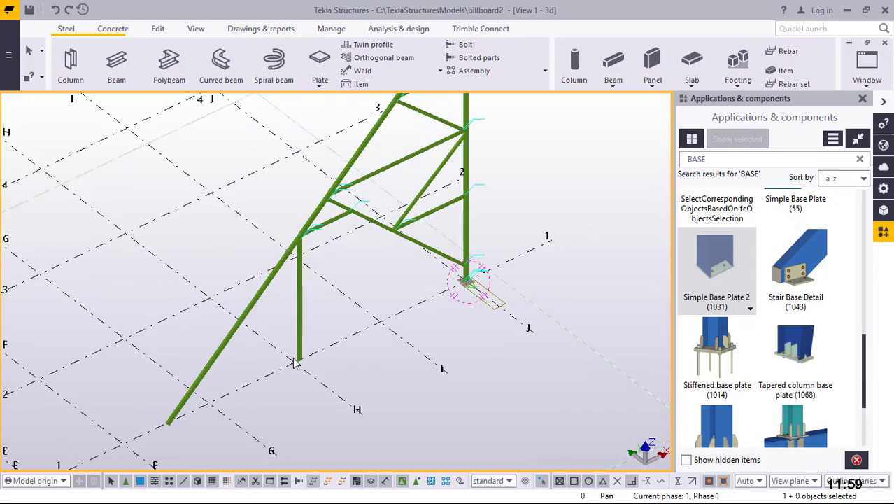
{"action": "scroll", "coordinate": [295, 363], "scroll_direction": "down", "scroll_amount": 2}
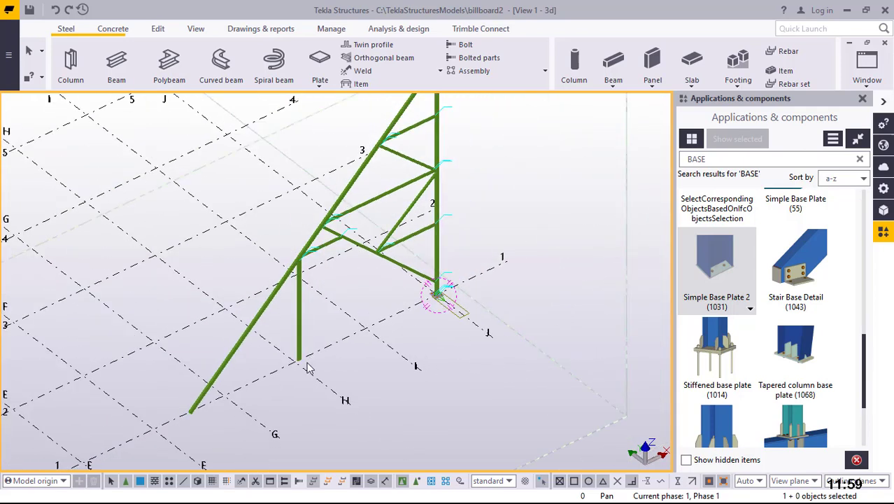
- Apply Simple Base Plate 2 (1031) to the lower end of the short vertical post at grid H-1
{"action": "scroll", "coordinate": [309, 367], "scroll_direction": "up", "scroll_amount": 1}
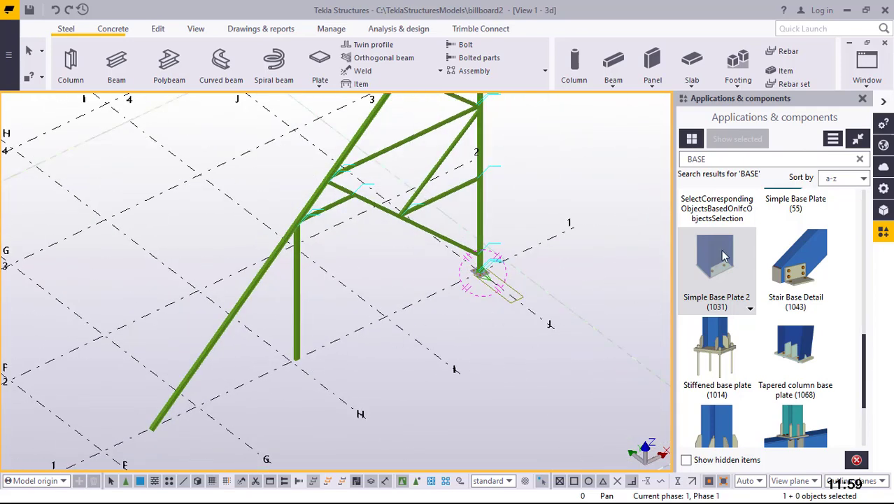
{"action": "scroll", "coordinate": [285, 376], "scroll_direction": "up", "scroll_amount": 5}
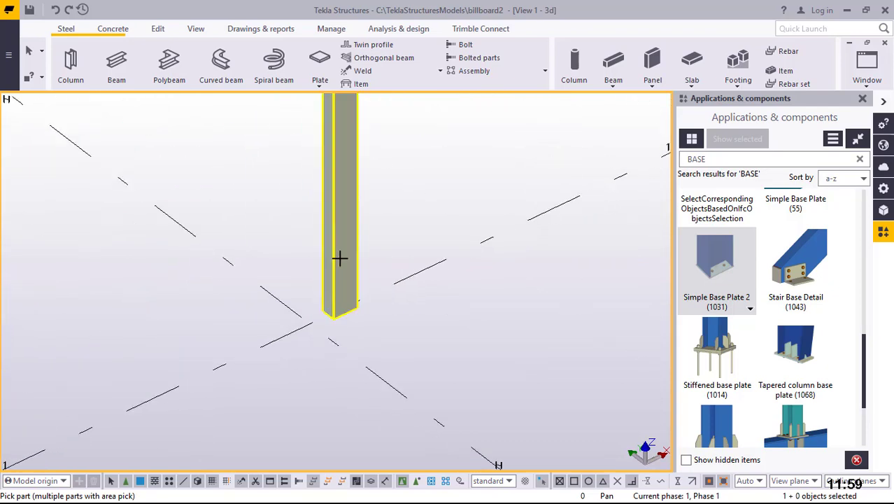
{"action": "left_click", "coordinate": [338, 328]}
{"action": "scroll", "coordinate": [338, 322], "scroll_direction": "up", "scroll_amount": 1}
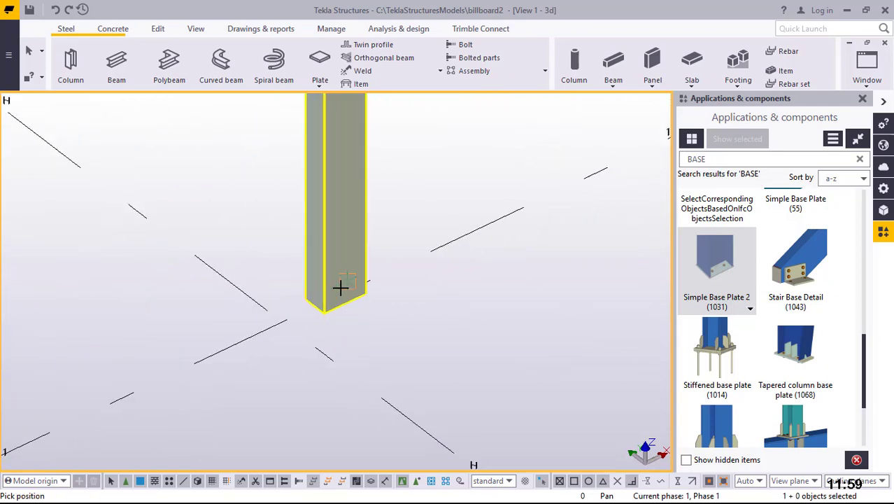
{"action": "scroll", "coordinate": [339, 290], "scroll_direction": "up", "scroll_amount": 1}
{"action": "left_click", "coordinate": [337, 290]}
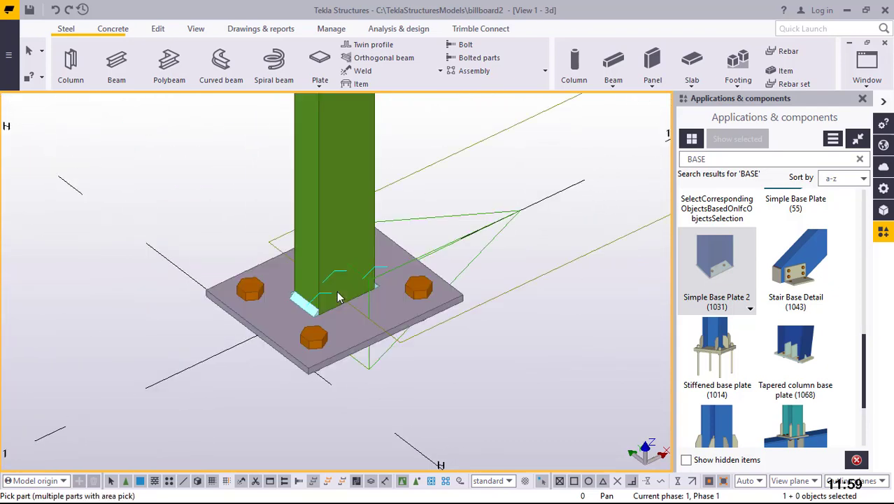
- Try applying Simple Base Plate 2 (1031) to the lower end of the inclined member on grid line 1
{"action": "scroll", "coordinate": [420, 256], "scroll_direction": "down", "scroll_amount": 4}
{"action": "scroll", "coordinate": [423, 256], "scroll_direction": "down", "scroll_amount": 4}
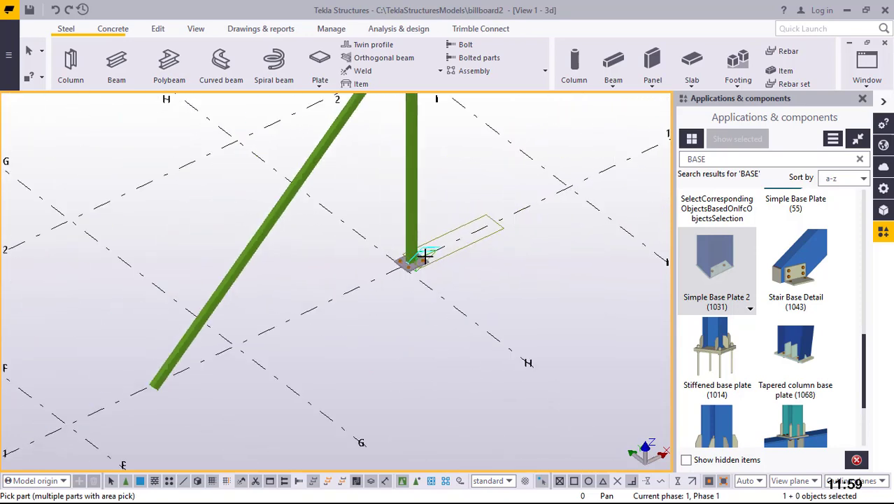
{"action": "scroll", "coordinate": [247, 339], "scroll_direction": "up", "scroll_amount": 5}
{"action": "scroll", "coordinate": [253, 336], "scroll_direction": "up", "scroll_amount": 4}
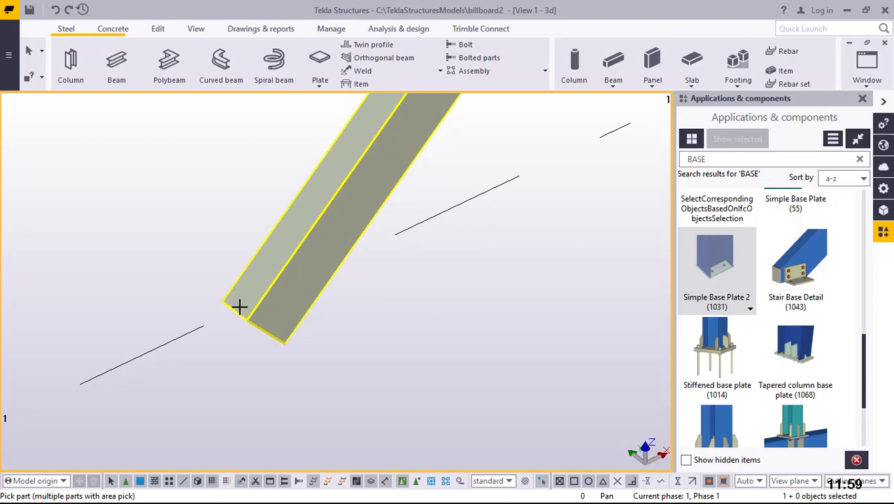
{"action": "scroll", "coordinate": [234, 315], "scroll_direction": "down", "scroll_amount": 2}
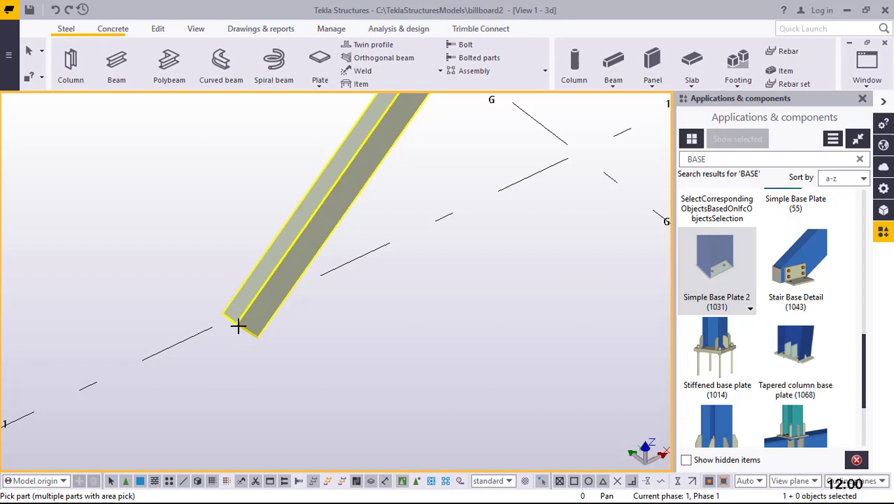
{"action": "scroll", "coordinate": [242, 331], "scroll_direction": "up", "scroll_amount": 3}
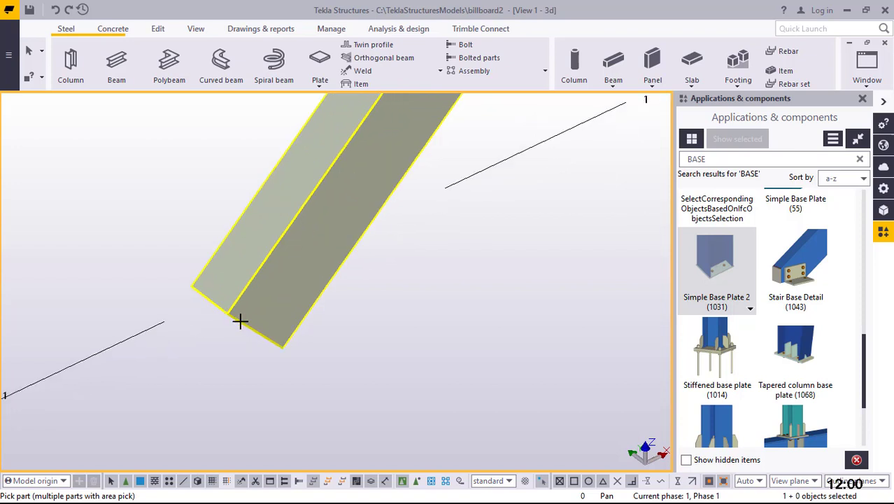
{"action": "scroll", "coordinate": [224, 325], "scroll_direction": "down", "scroll_amount": 1}
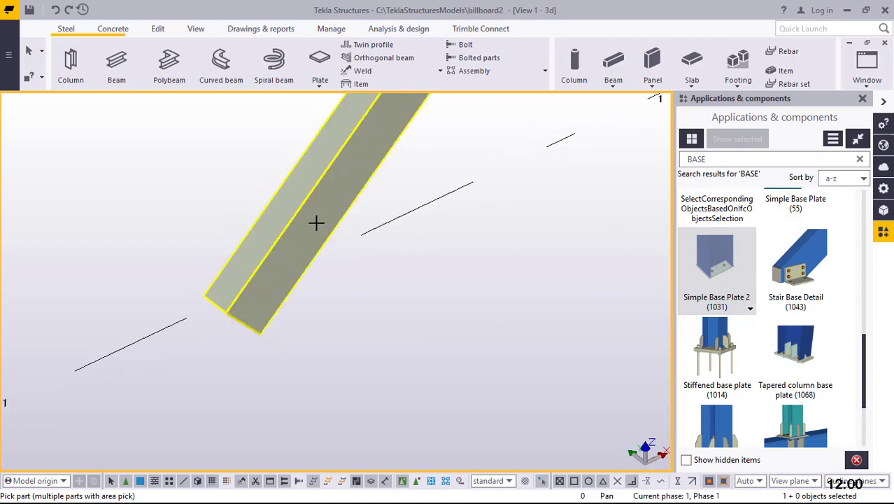
{"action": "left_click", "coordinate": [236, 312]}
{"action": "left_click", "coordinate": [236, 319]}
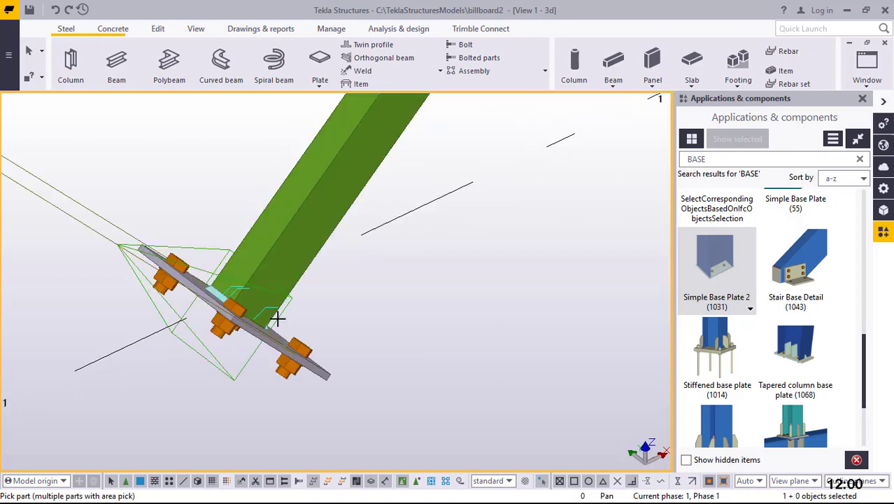
{"action": "scroll", "coordinate": [215, 335], "scroll_direction": "down", "scroll_amount": 2}
{"action": "right_click", "coordinate": [233, 217]}
{"action": "left_click", "coordinate": [238, 224]}
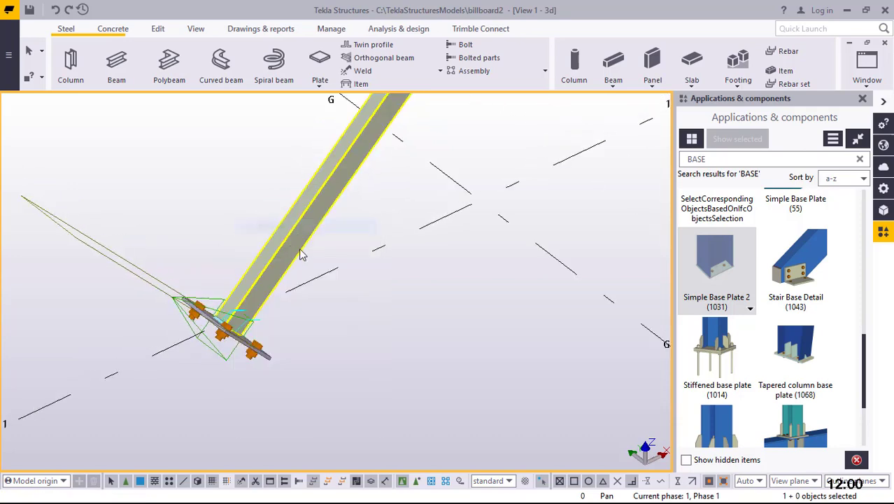
- Delete the base plate detail from the lower end of the inclined member
{"action": "middle_click_drag", "start_coordinate": [264, 301], "coordinate": [212, 186], "text": "ctrl"}
{"action": "right_click", "coordinate": [212, 185]}
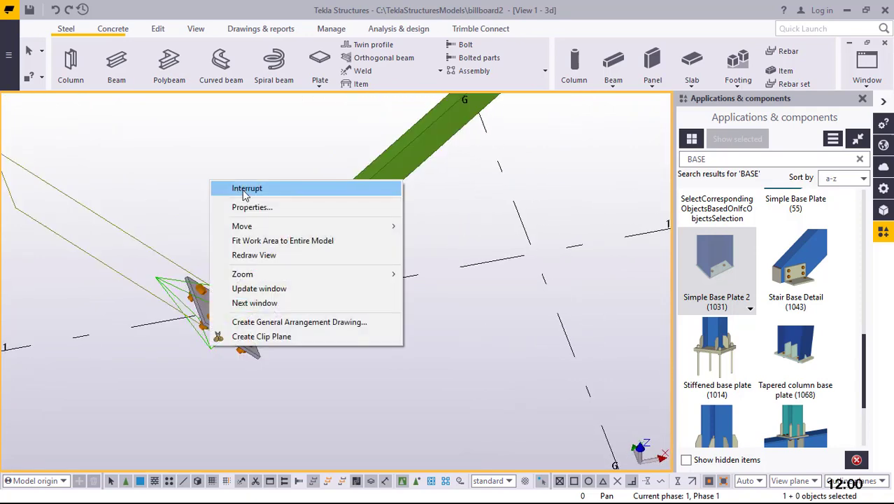
{"action": "left_click", "coordinate": [243, 189]}
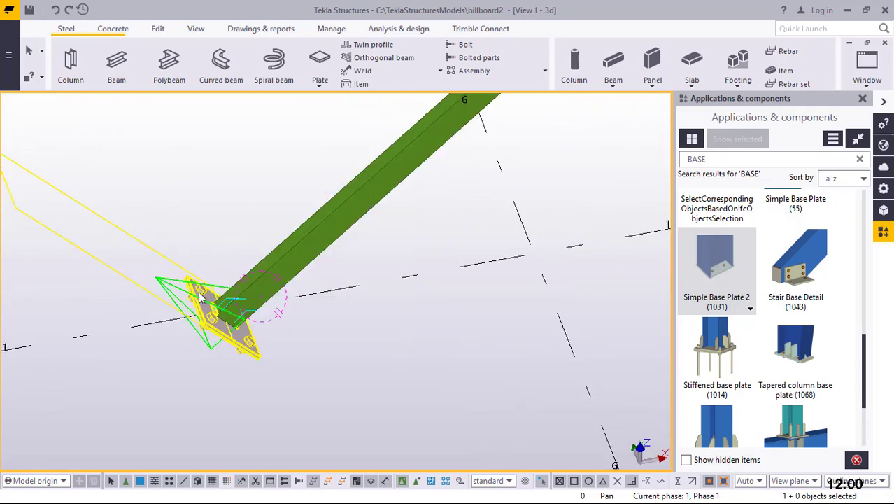
{"action": "key", "text": "Delete"}
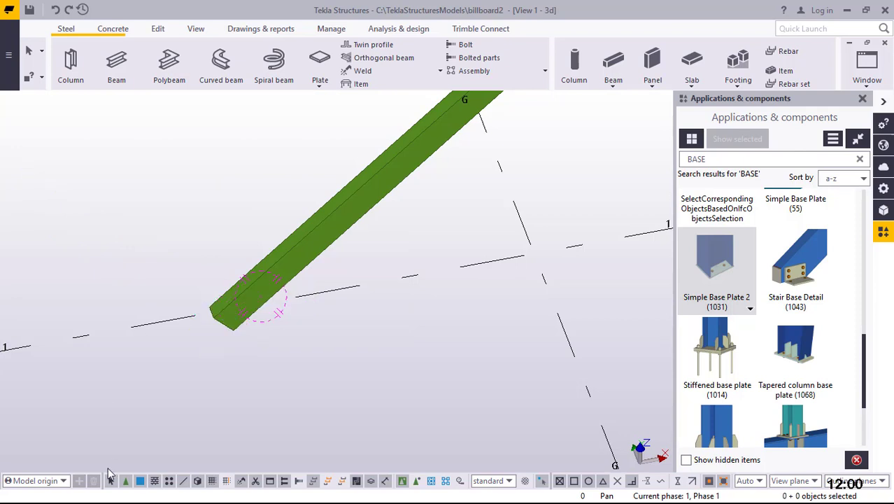
{"action": "key", "text": "super"}
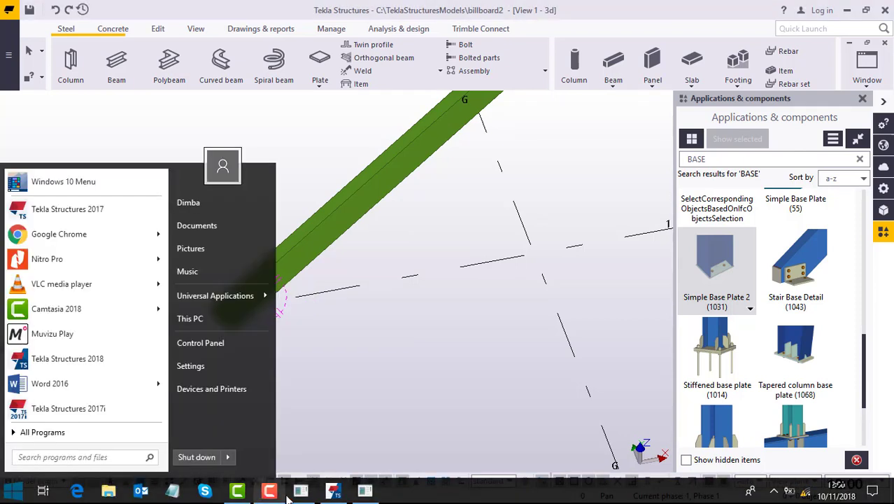
{"action": "left_click", "coordinate": [269, 489]}
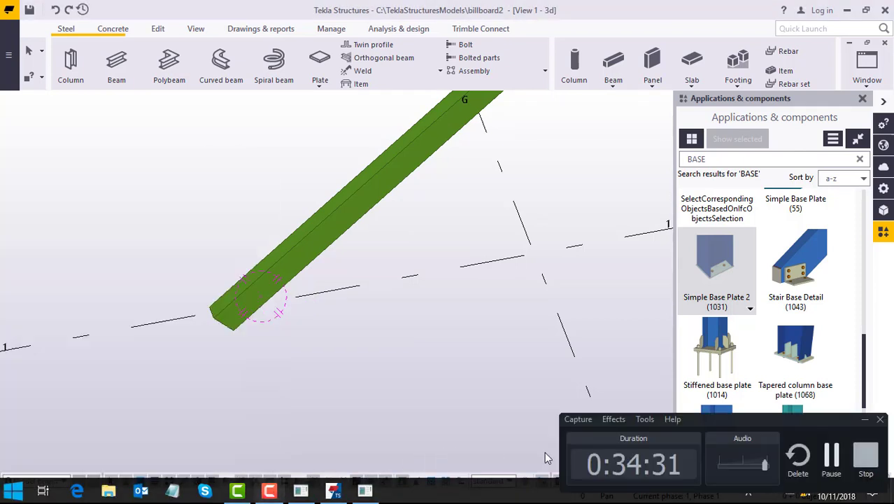
{"action": "left_click", "coordinate": [833, 458]}
- Check the base plate at grid H-1 and examine the inclined member's open lower end on grid line 1 up close
{"action": "scroll", "coordinate": [61, 380], "scroll_direction": "down", "scroll_amount": 2}
{"action": "scroll", "coordinate": [252, 380], "scroll_direction": "down", "scroll_amount": 2}
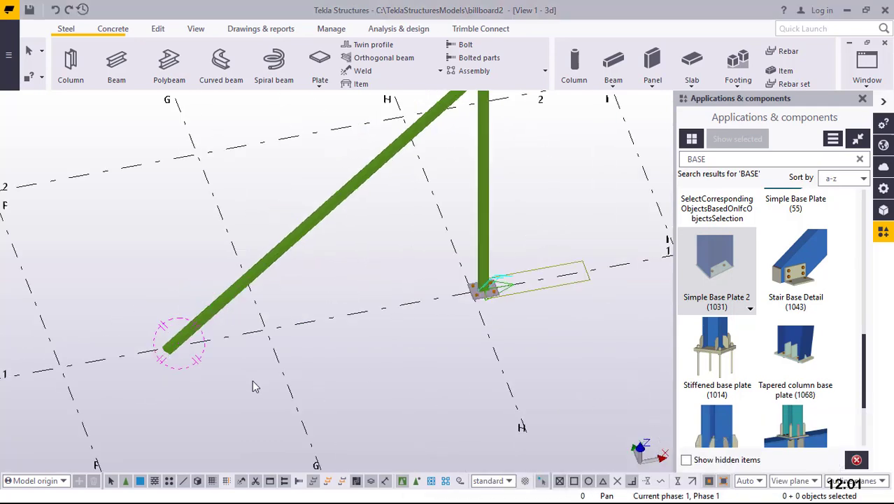
{"action": "scroll", "coordinate": [522, 322], "scroll_direction": "down", "scroll_amount": 2}
{"action": "scroll", "coordinate": [453, 322], "scroll_direction": "up", "scroll_amount": 5}
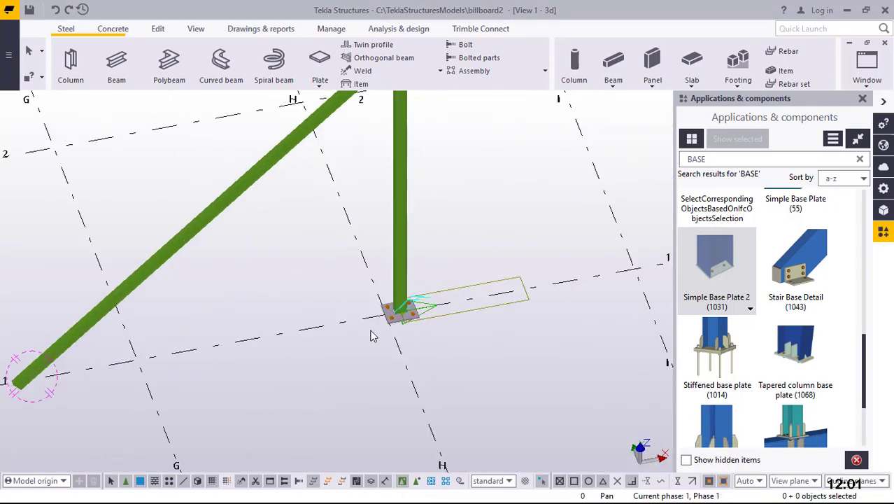
{"action": "scroll", "coordinate": [343, 337], "scroll_direction": "down", "scroll_amount": 4}
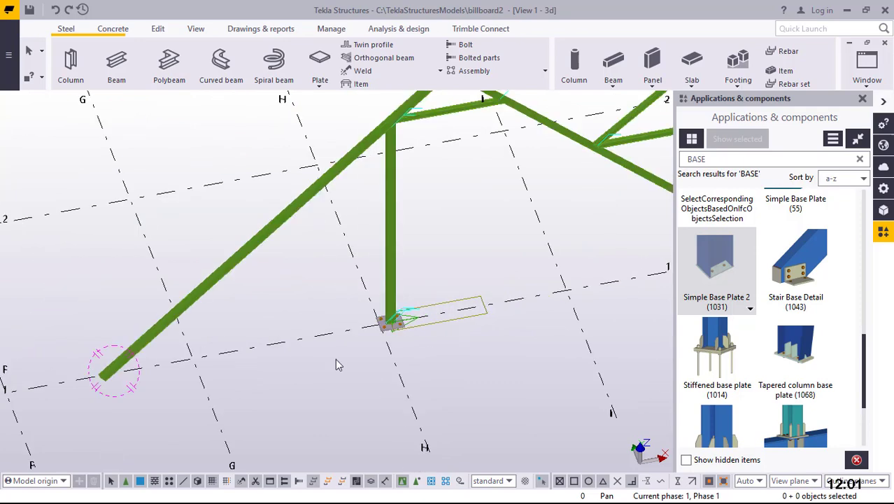
{"action": "middle_click_drag", "start_coordinate": [106, 365], "coordinate": [186, 310]}
{"action": "scroll", "coordinate": [217, 366], "scroll_direction": "up", "scroll_amount": 2}
{"action": "left_click", "coordinate": [209, 356]}
{"action": "scroll", "coordinate": [202, 371], "scroll_direction": "up", "scroll_amount": 5}
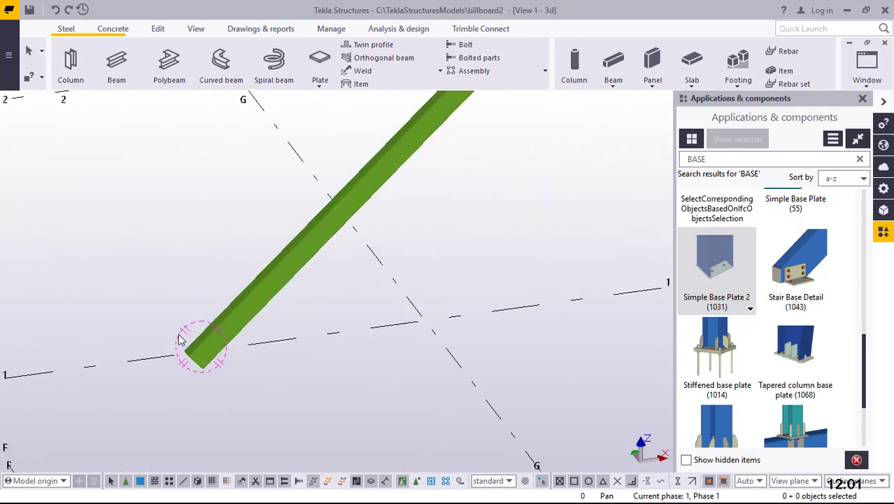
{"action": "middle_click_drag", "start_coordinate": [206, 376], "coordinate": [239, 377], "text": "ctrl"}
{"action": "scroll", "coordinate": [239, 379], "scroll_direction": "up", "scroll_amount": 4}
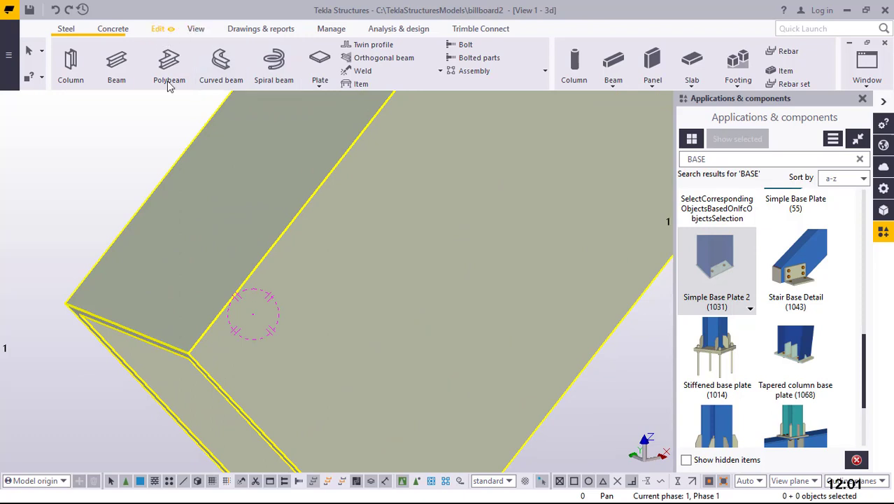
{"action": "scroll", "coordinate": [155, 315], "scroll_direction": "down", "scroll_amount": 4}
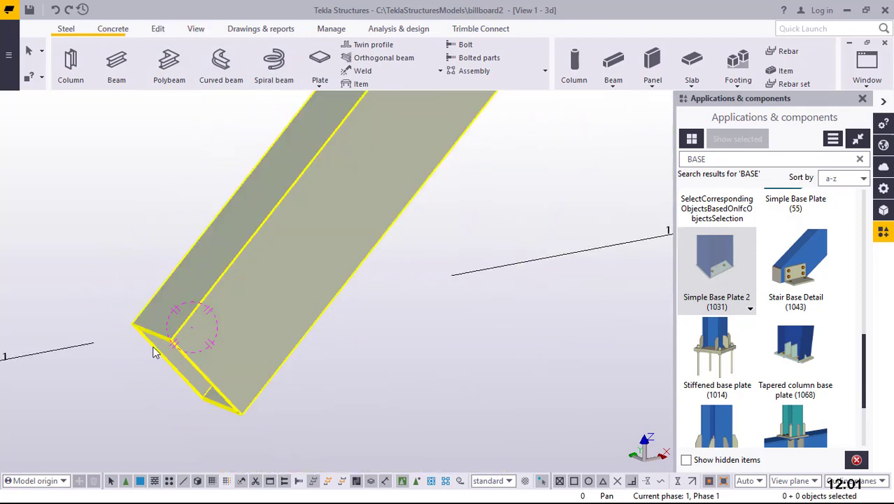
- Model a helper beam along grid line 1 from F-1 to G-1, crossing the inclined member's lower end
{"action": "scroll", "coordinate": [183, 364], "scroll_direction": "down", "scroll_amount": 5}
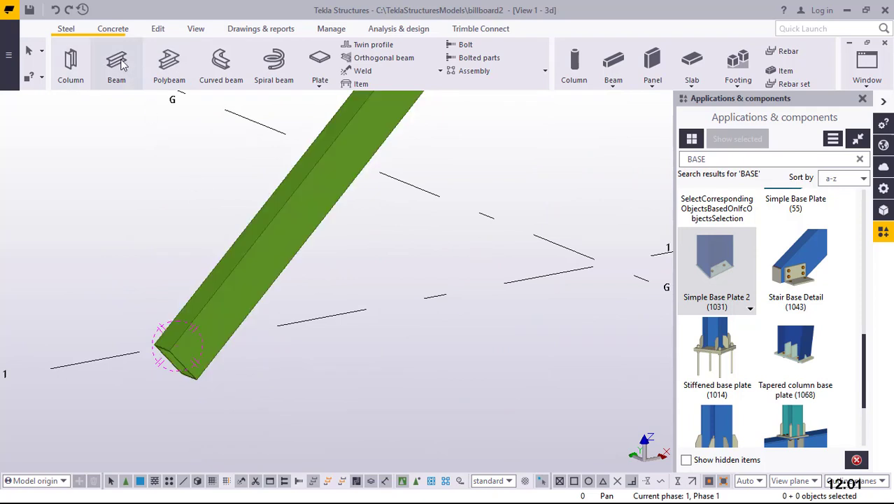
{"action": "middle_click_drag", "start_coordinate": [208, 371], "coordinate": [132, 358], "text": "ctrl"}
{"action": "key", "text": "b"}
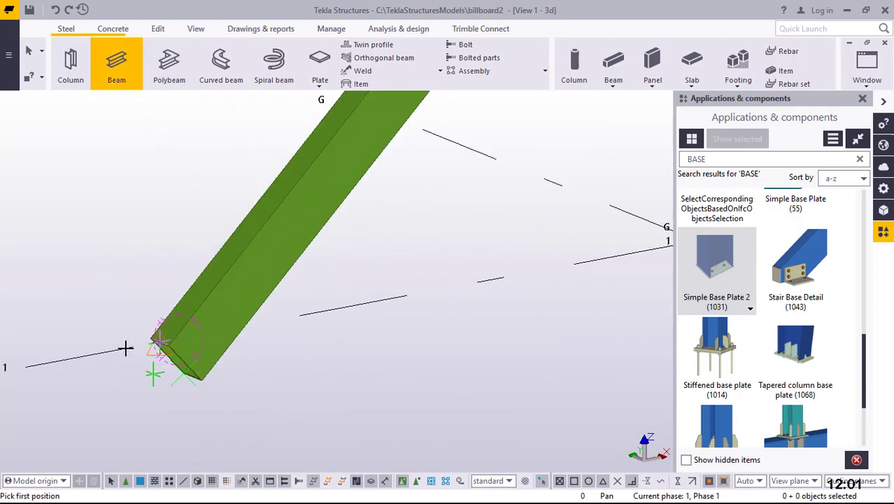
{"action": "mouse_move", "coordinate": [199, 342]}
{"action": "middle_mouse_down", "text": "ctrl"}
{"action": "mouse_move", "coordinate": [331, 330]}
{"action": "mouse_move", "coordinate": [189, 355]}
{"action": "middle_mouse_up", "text": "ctrl"}
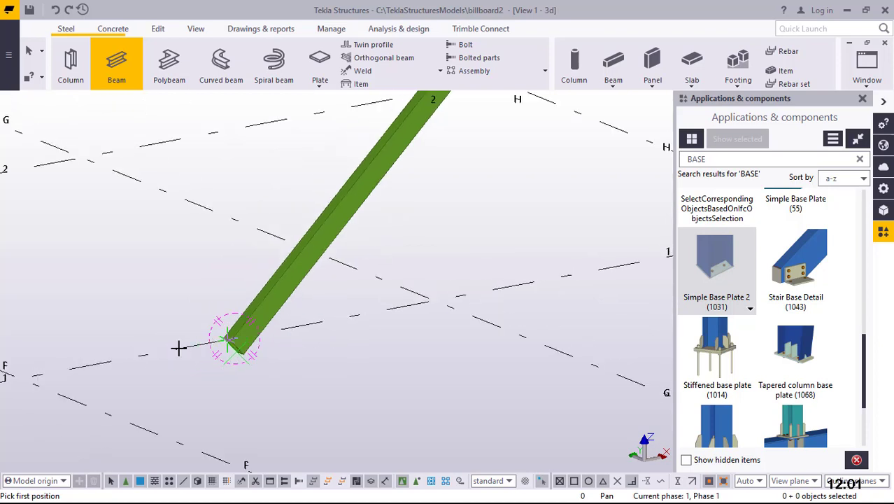
{"action": "left_click", "coordinate": [57, 376]}
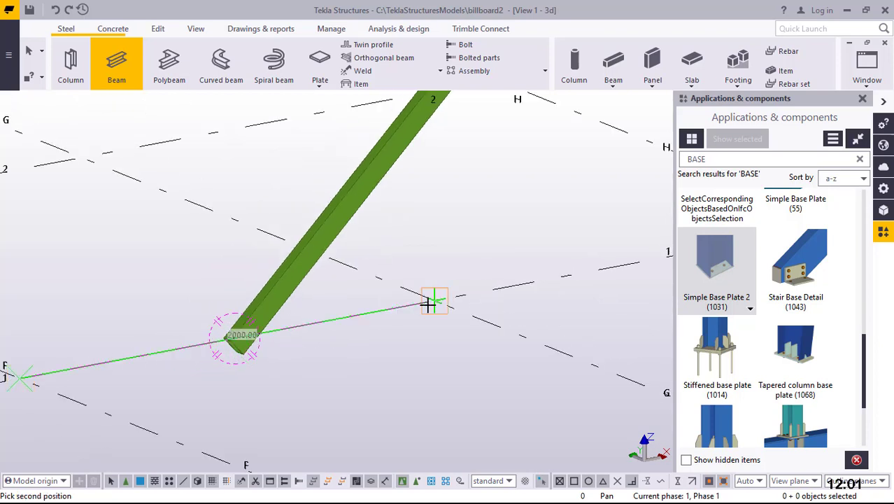
{"action": "left_click", "coordinate": [433, 301]}
{"action": "right_click", "coordinate": [452, 210]}
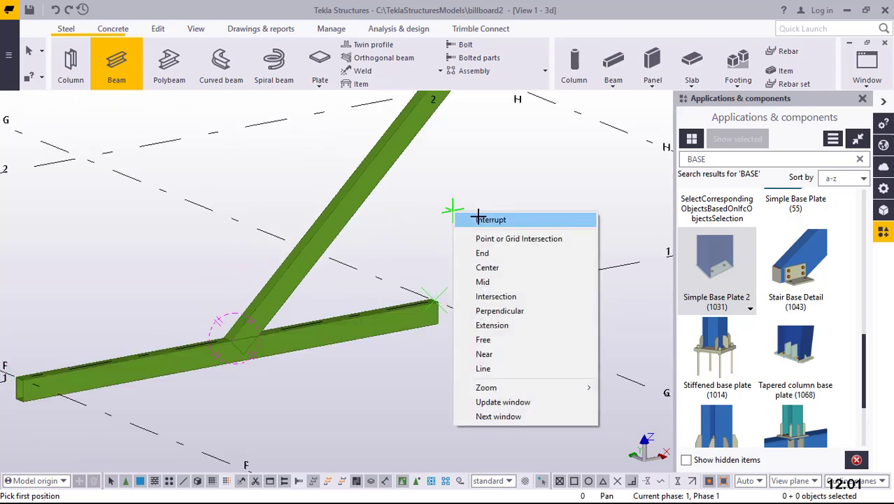
{"action": "left_click", "coordinate": [489, 219]}
- Trim the inclined member's lower end with a Part cut, using the horizontal helper beam as the cutting part
{"action": "left_click", "coordinate": [284, 312]}
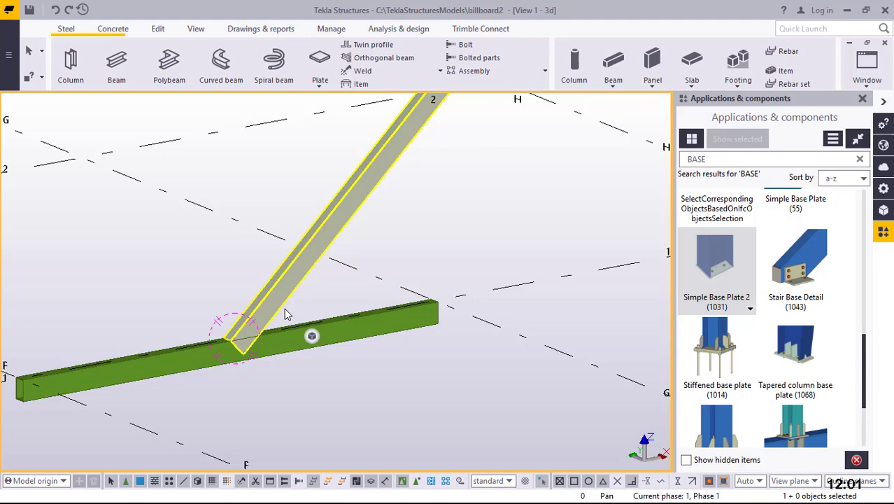
{"action": "left_click", "coordinate": [287, 345]}
{"action": "scroll", "coordinate": [212, 357], "scroll_direction": "up", "scroll_amount": 3}
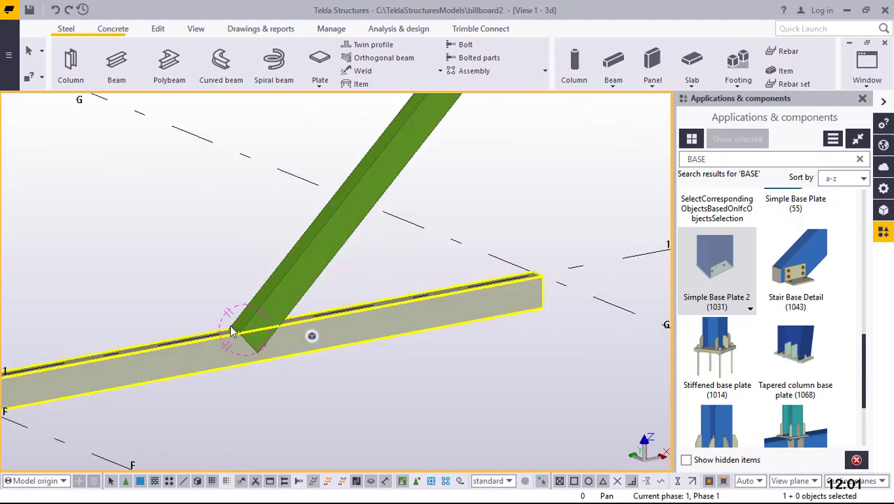
{"action": "scroll", "coordinate": [230, 325], "scroll_direction": "up", "scroll_amount": 2}
{"action": "left_click", "coordinate": [236, 333]}
{"action": "left_click", "coordinate": [239, 335]}
{"action": "left_click", "coordinate": [278, 325]}
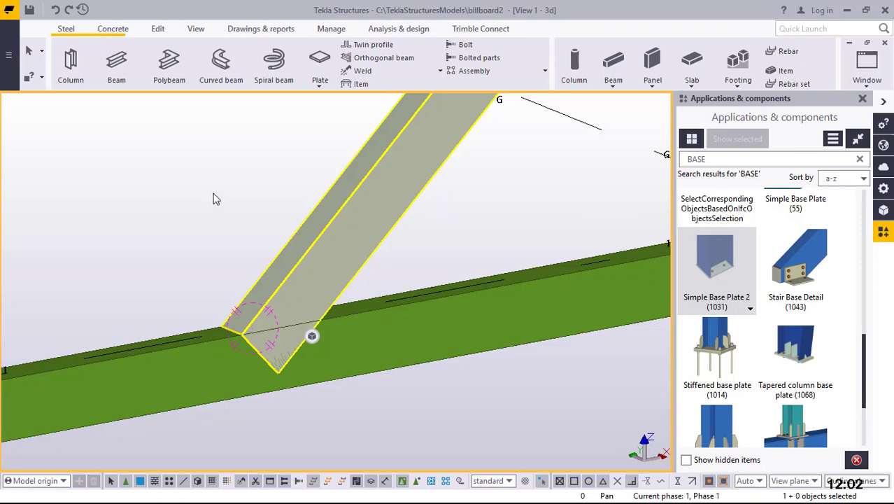
{"action": "left_click", "coordinate": [160, 31]}
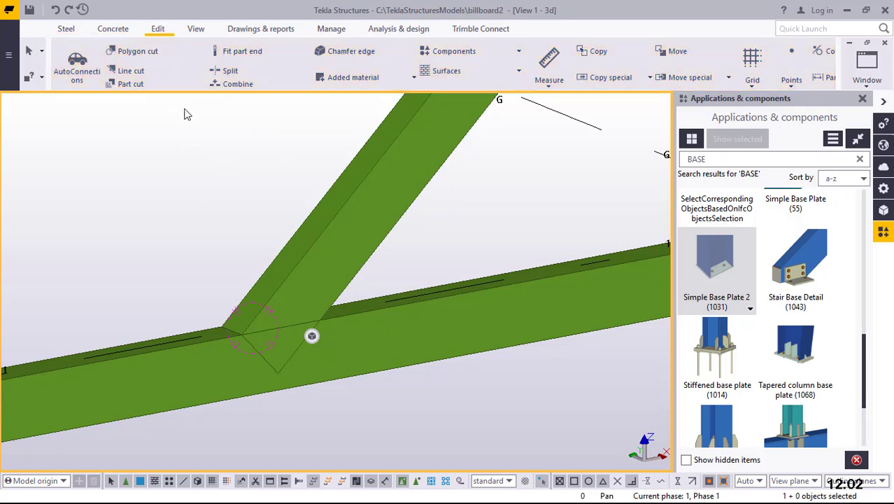
{"action": "left_click", "coordinate": [154, 85]}
{"action": "left_click", "coordinate": [278, 353]}
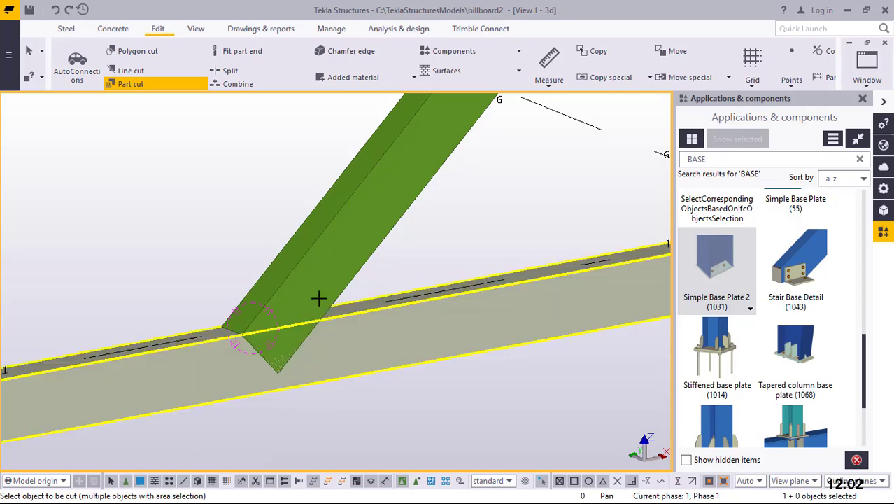
{"action": "left_click", "coordinate": [333, 254]}
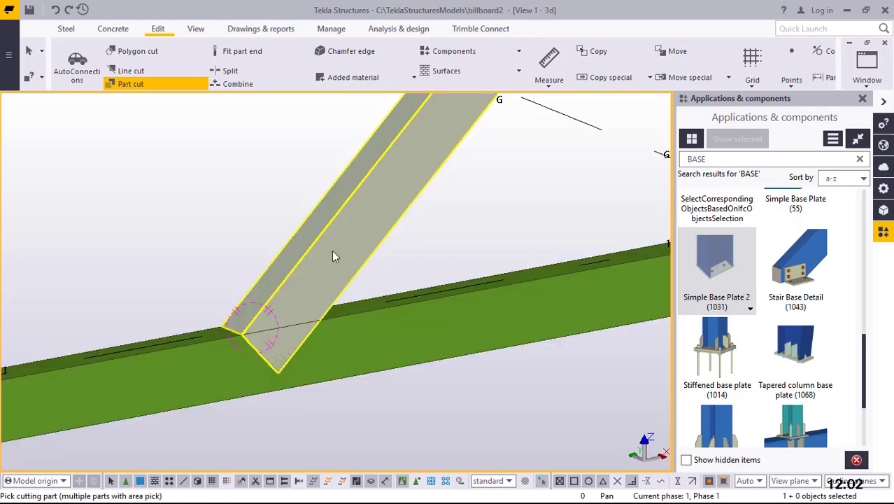
{"action": "left_click", "coordinate": [398, 338]}
{"action": "right_click", "coordinate": [482, 176]}
{"action": "left_click", "coordinate": [518, 185]}
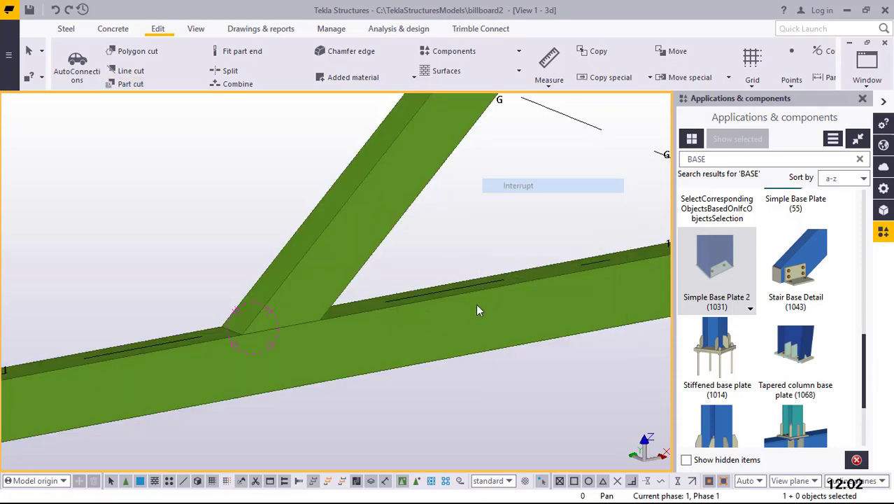
- Delete the helper beam on grid line 1 and redraw the view to clear its leftover outlines
{"action": "left_click", "coordinate": [472, 312]}
{"action": "key", "text": "Delete"}
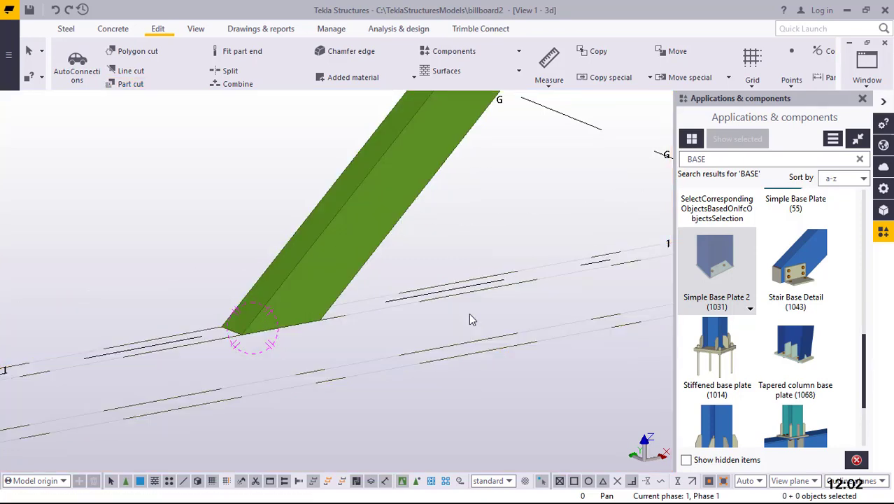
{"action": "right_click", "coordinate": [511, 149]}
{"action": "left_click", "coordinate": [524, 155]}
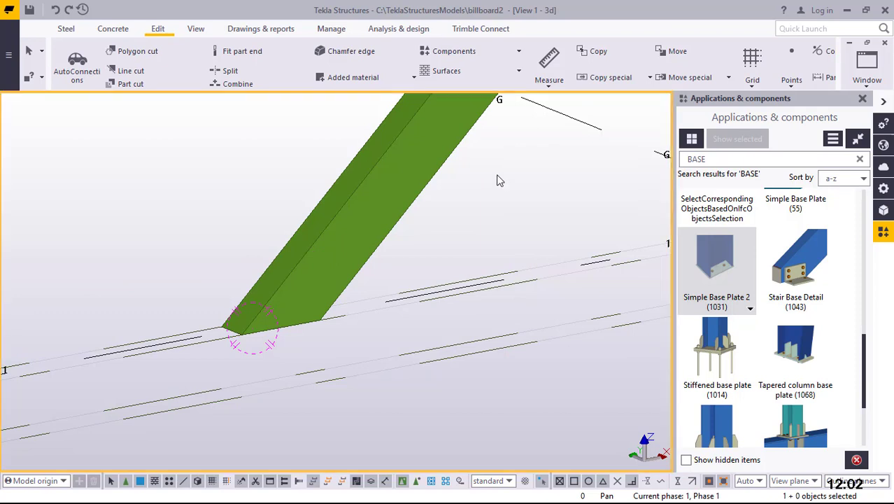
{"action": "right_click", "coordinate": [514, 157]}
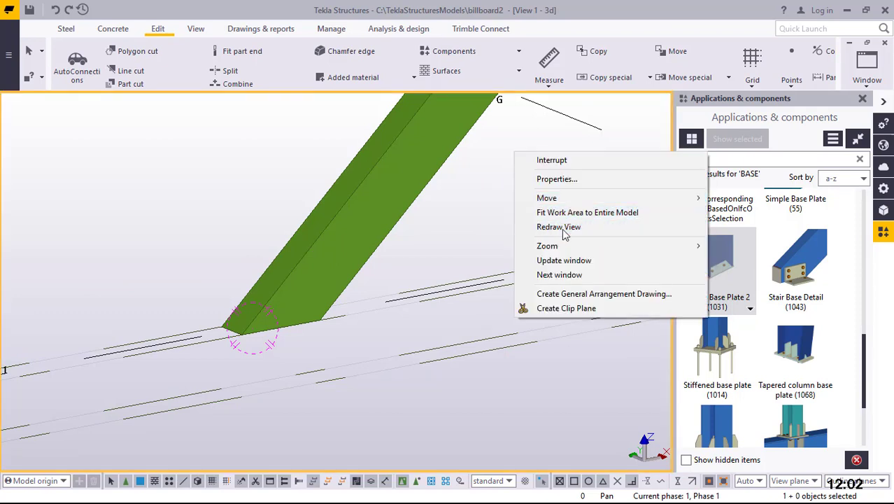
{"action": "left_click", "coordinate": [567, 228]}
{"action": "middle_click_drag", "start_coordinate": [342, 321], "coordinate": [246, 347]}
{"action": "scroll", "coordinate": [231, 361], "scroll_direction": "down", "scroll_amount": 10}
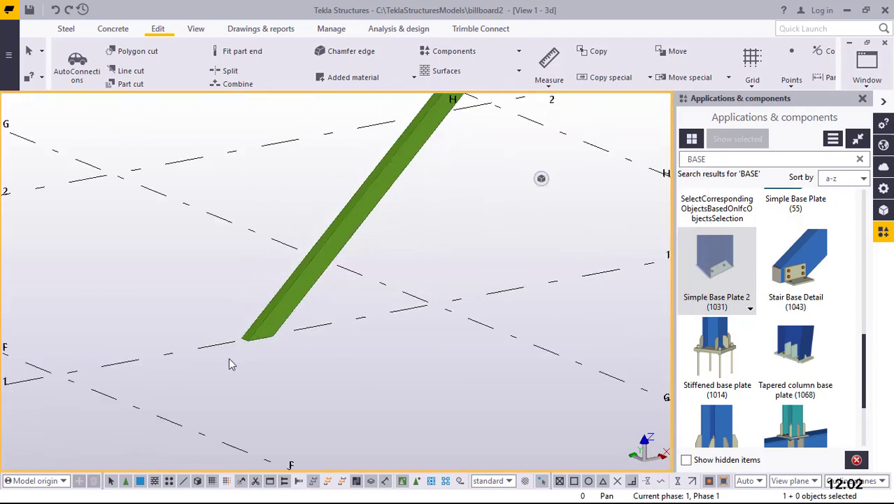
- Examine the base plate, bolts and welds at the lower end of the vertical post at grid H-1
{"action": "scroll", "coordinate": [490, 328], "scroll_direction": "up", "scroll_amount": 5}
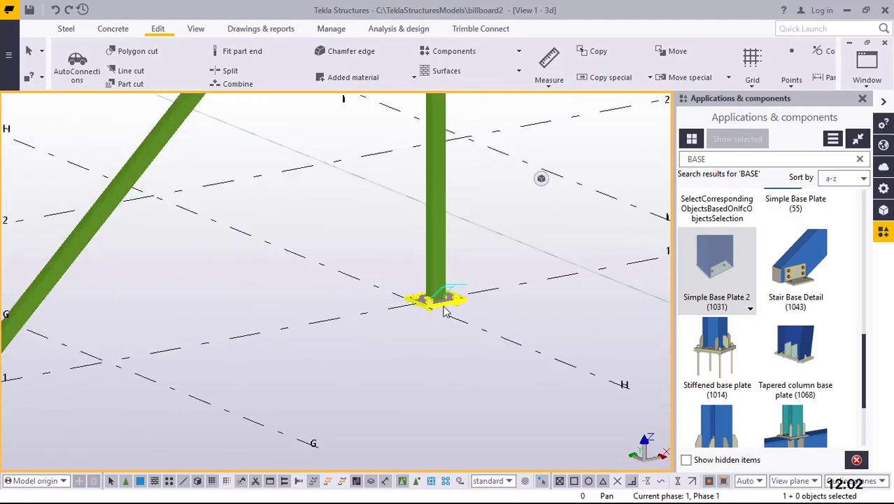
{"action": "scroll", "coordinate": [363, 314], "scroll_direction": "down", "scroll_amount": 6}
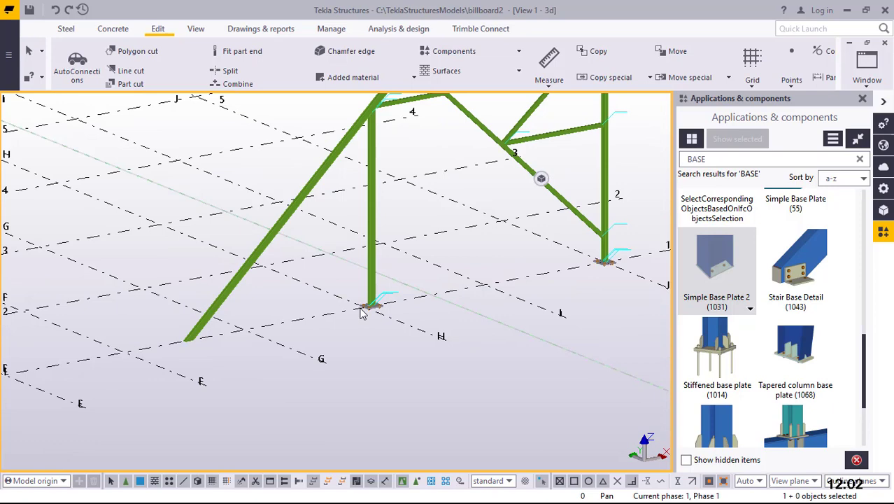
{"action": "scroll", "coordinate": [370, 313], "scroll_direction": "up", "scroll_amount": 6}
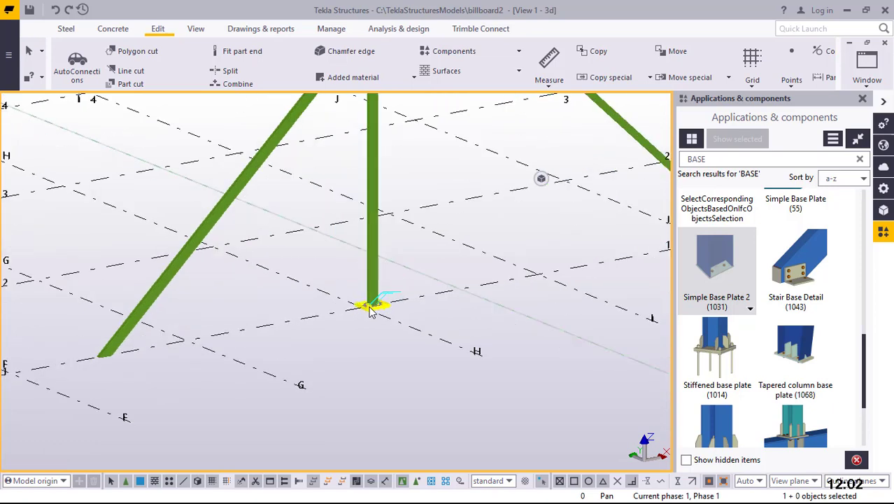
{"action": "scroll", "coordinate": [382, 312], "scroll_direction": "up", "scroll_amount": 2}
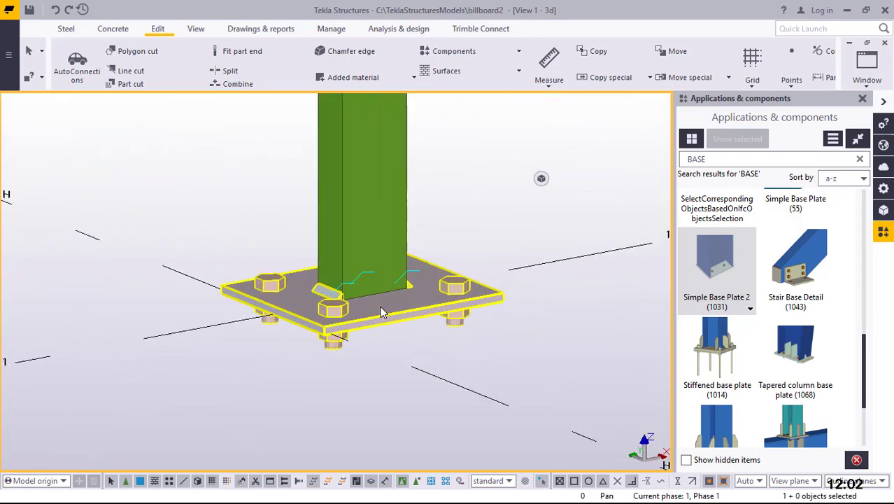
{"action": "middle_click_drag", "start_coordinate": [381, 312], "coordinate": [364, 324], "text": "ctrl"}
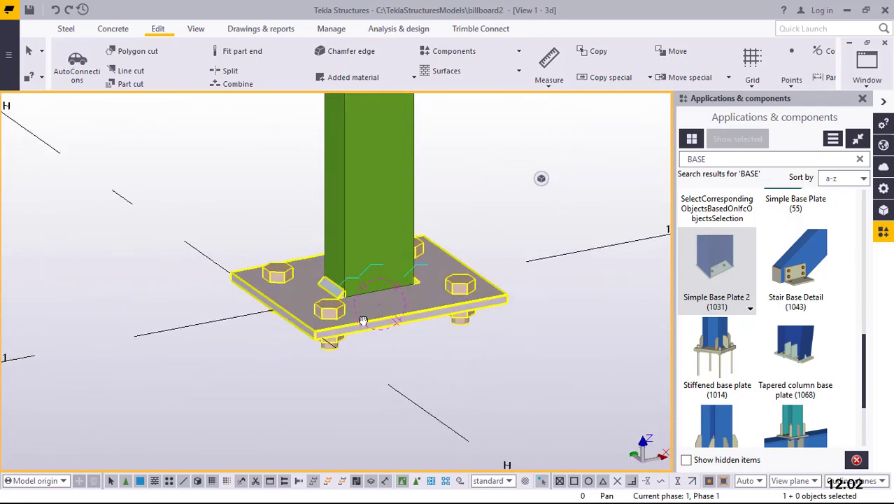
{"action": "scroll", "coordinate": [448, 305], "scroll_direction": "down", "scroll_amount": 3}
{"action": "scroll", "coordinate": [495, 300], "scroll_direction": "down", "scroll_amount": 5}
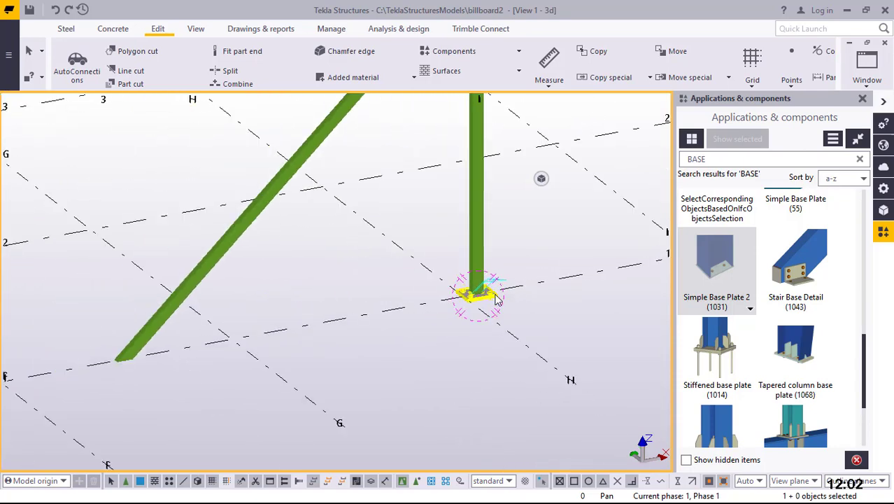
{"action": "scroll", "coordinate": [480, 300], "scroll_direction": "up", "scroll_amount": 5}
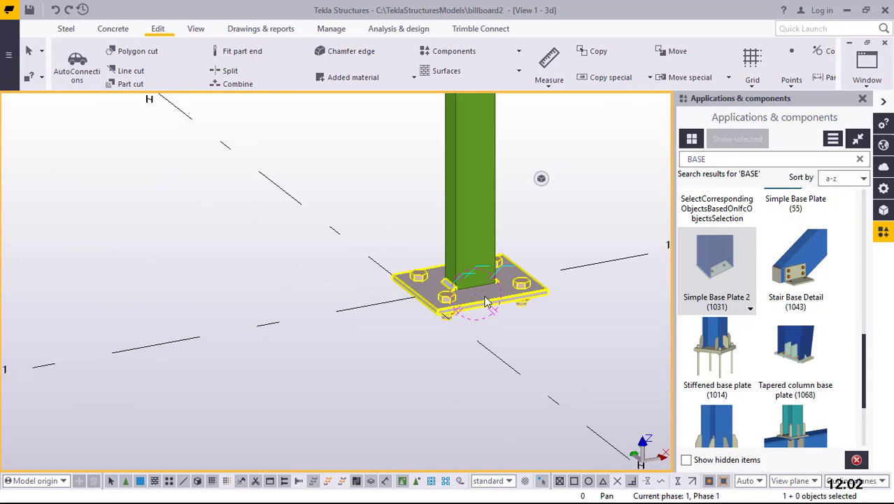
{"action": "right_click", "coordinate": [569, 153]}
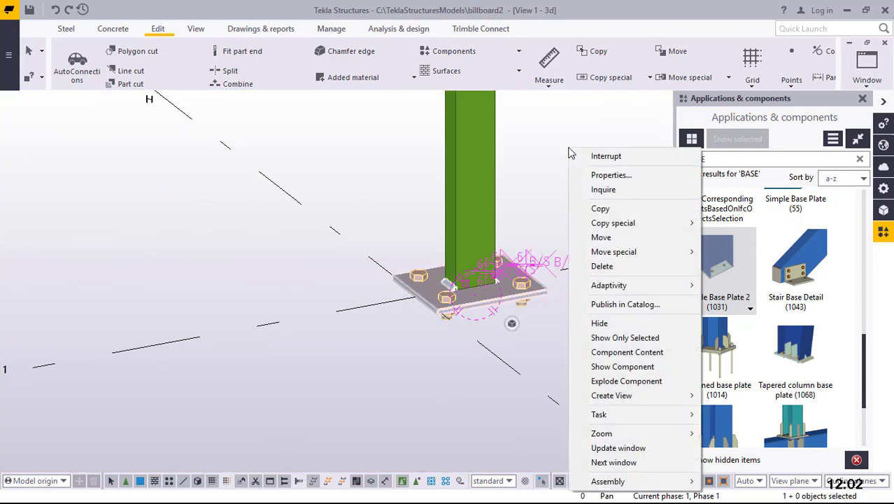
{"action": "left_click", "coordinate": [553, 119]}
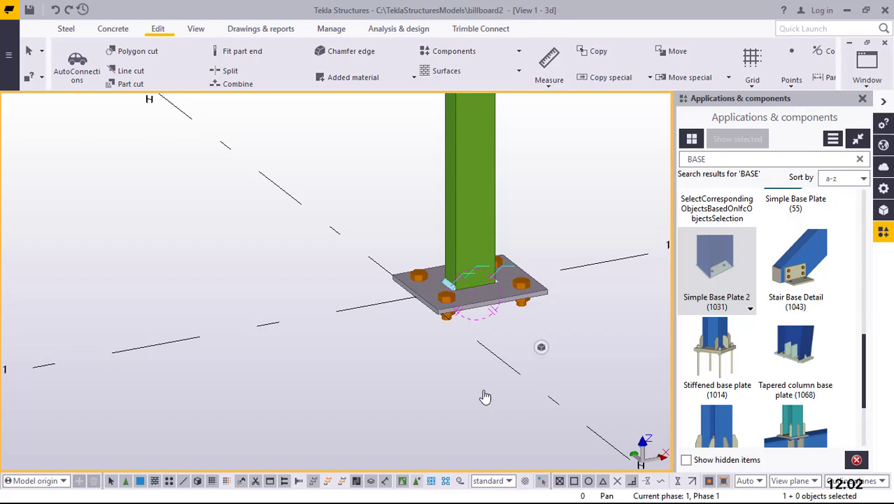
- Try to copy the base plate component from the post at grid H-1 to the midpoint of the inclined member's cut lower edge
{"action": "left_click", "coordinate": [431, 480]}
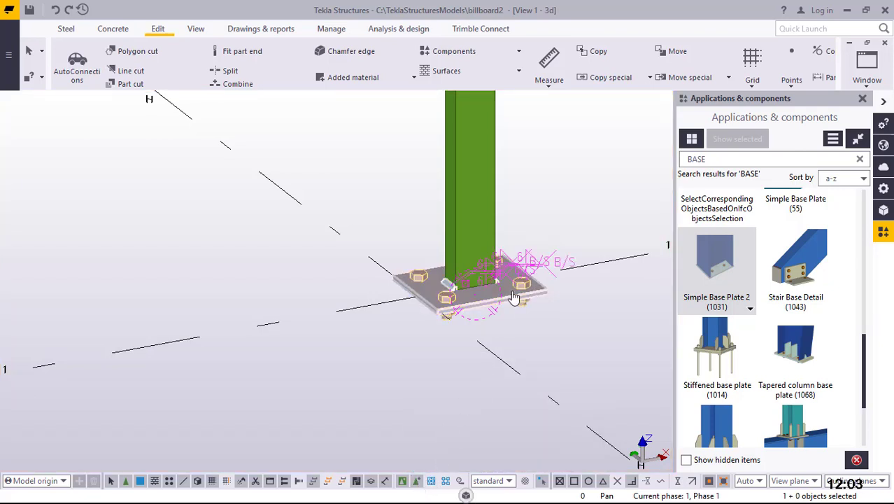
{"action": "right_click", "coordinate": [566, 147]}
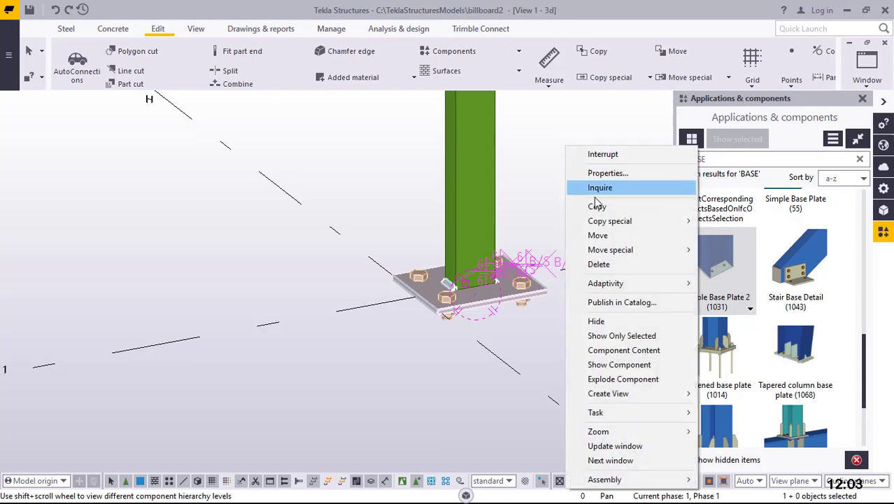
{"action": "left_click", "coordinate": [597, 207]}
{"action": "scroll", "coordinate": [475, 294], "scroll_direction": "up", "scroll_amount": 5}
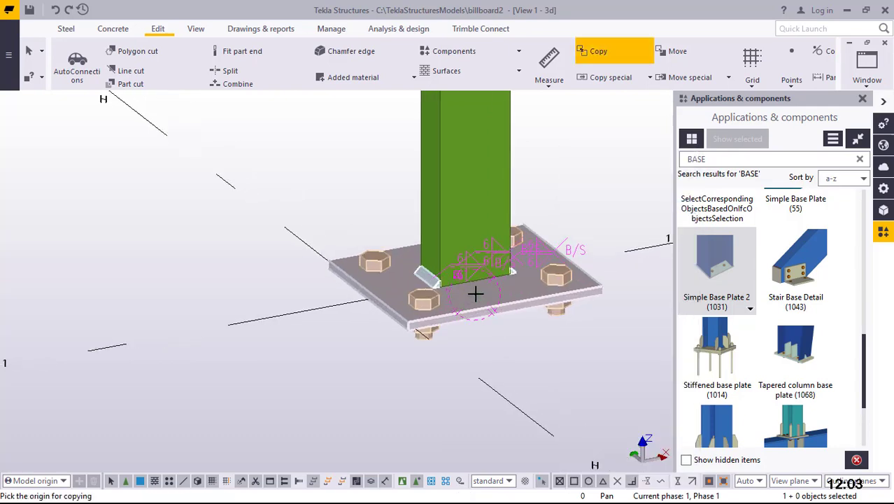
{"action": "scroll", "coordinate": [475, 293], "scroll_direction": "up", "scroll_amount": 1}
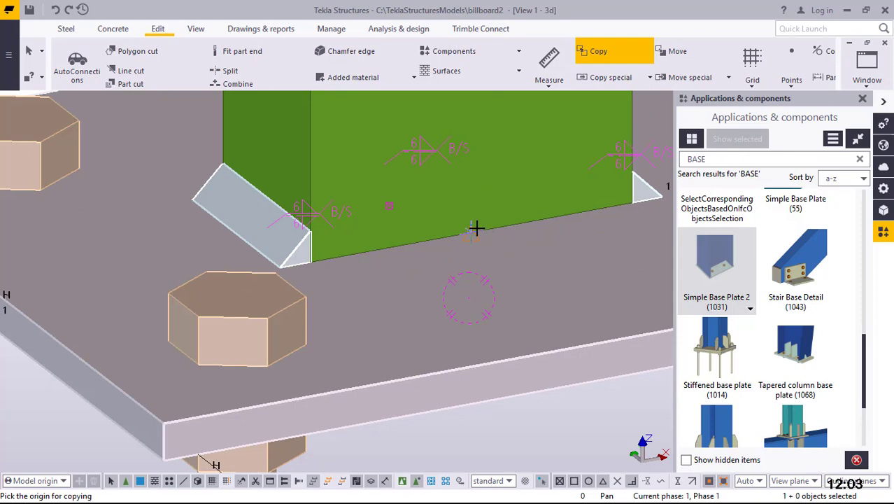
{"action": "left_click", "coordinate": [527, 266]}
{"action": "scroll", "coordinate": [531, 266], "scroll_direction": "down", "scroll_amount": 6}
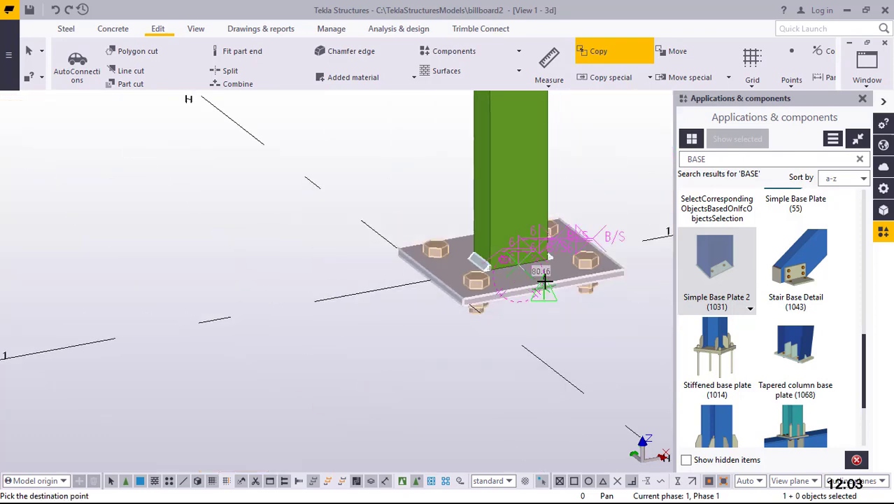
{"action": "scroll", "coordinate": [544, 283], "scroll_direction": "down", "scroll_amount": 2}
{"action": "scroll", "coordinate": [246, 341], "scroll_direction": "up", "scroll_amount": 4}
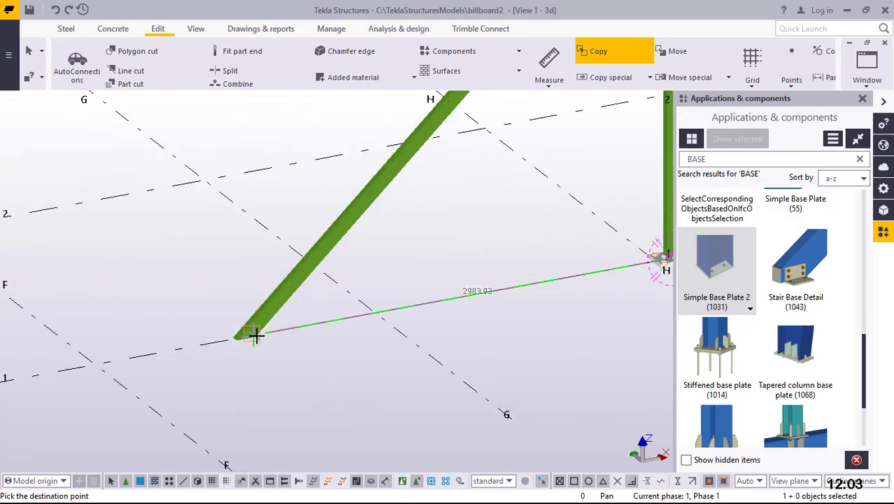
{"action": "scroll", "coordinate": [242, 340], "scroll_direction": "up", "scroll_amount": 5}
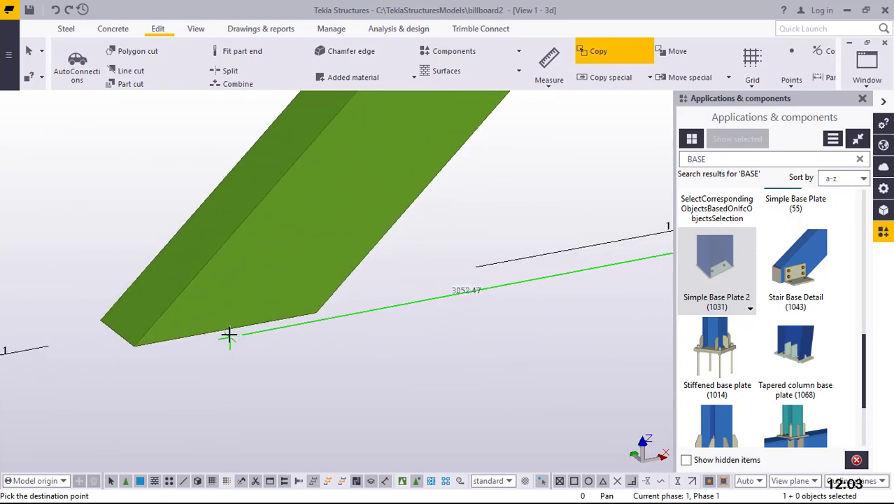
{"action": "scroll", "coordinate": [224, 330], "scroll_direction": "up", "scroll_amount": 4}
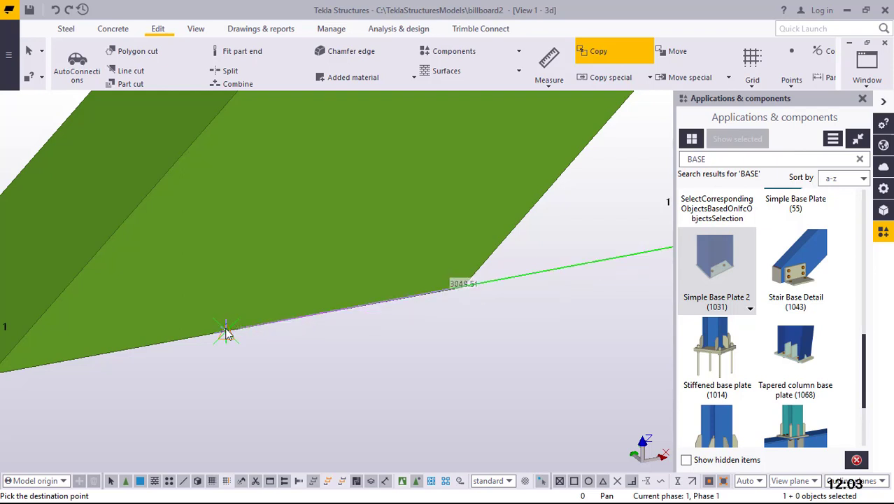
{"action": "scroll", "coordinate": [231, 343], "scroll_direction": "down", "scroll_amount": 5}
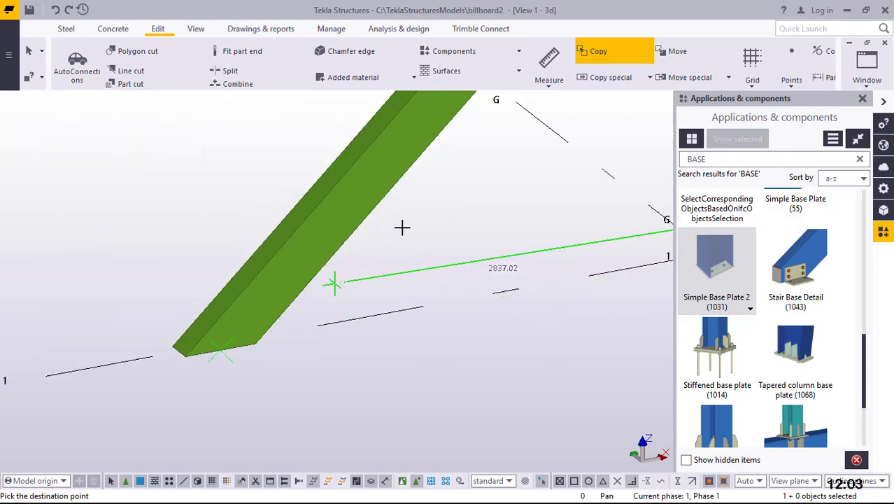
{"action": "right_click", "coordinate": [434, 238]}
{"action": "left_click", "coordinate": [434, 238]}
{"action": "scroll", "coordinate": [330, 373], "scroll_direction": "down", "scroll_amount": 6}
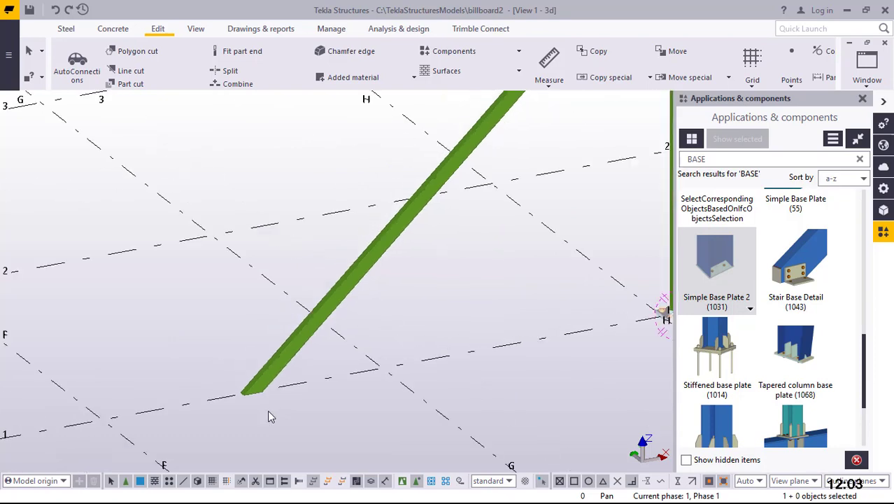
- Copy the base plate with its bolts from the post at grid H-1 to the midpoint of the inclined member's cut lower edge
{"action": "scroll", "coordinate": [468, 358], "scroll_direction": "up", "scroll_amount": 8}
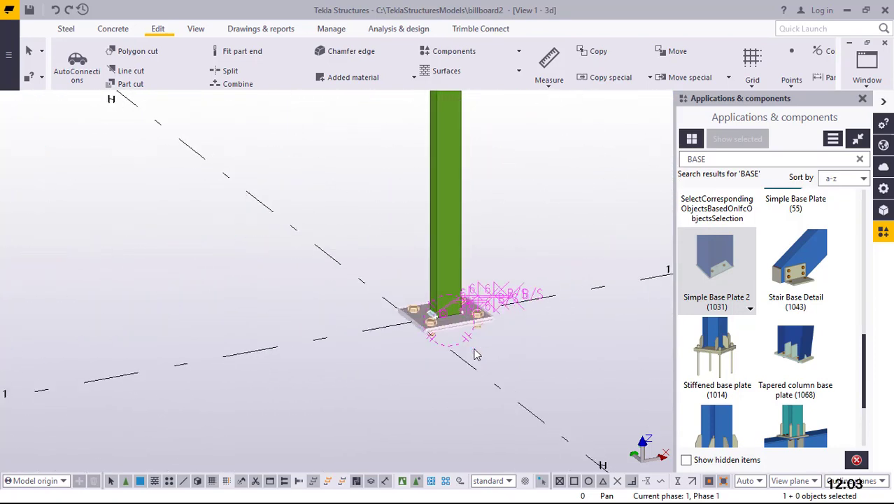
{"action": "scroll", "coordinate": [475, 353], "scroll_direction": "up", "scroll_amount": 3}
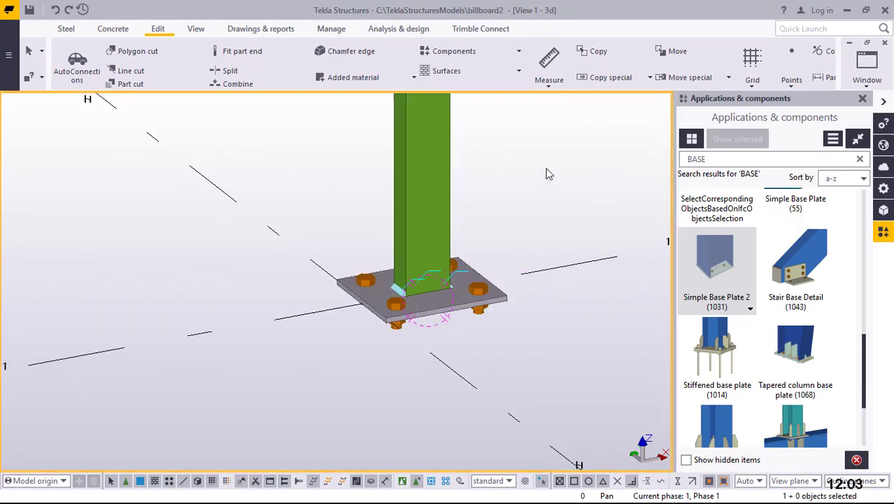
{"action": "middle_click_drag", "start_coordinate": [492, 273], "coordinate": [454, 315], "text": "ctrl"}
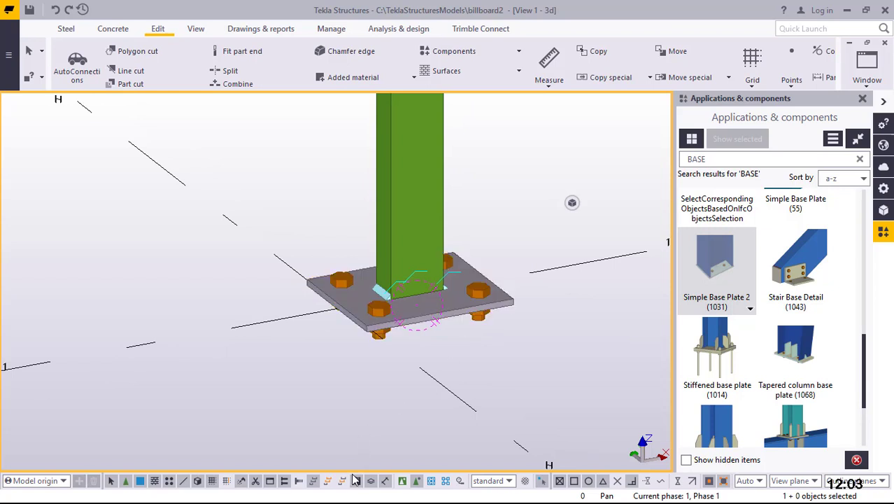
{"action": "left_click", "coordinate": [437, 320]}
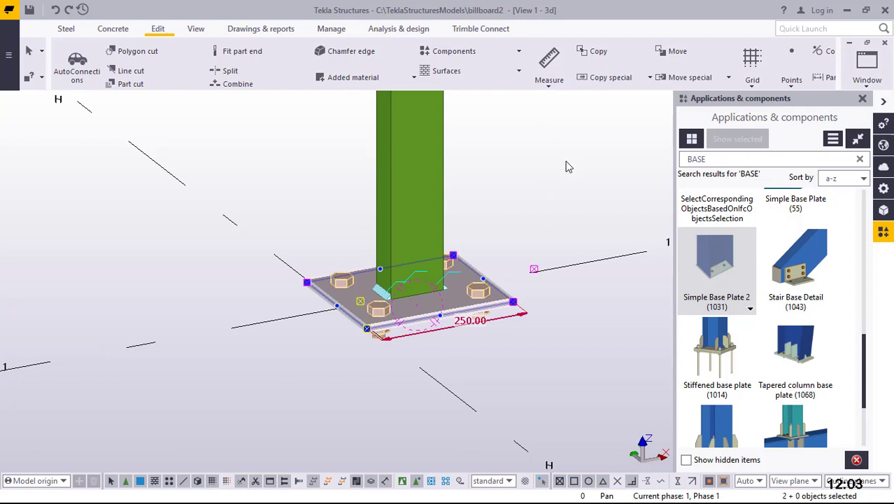
{"action": "right_click", "coordinate": [553, 141]}
{"action": "left_click", "coordinate": [584, 168]}
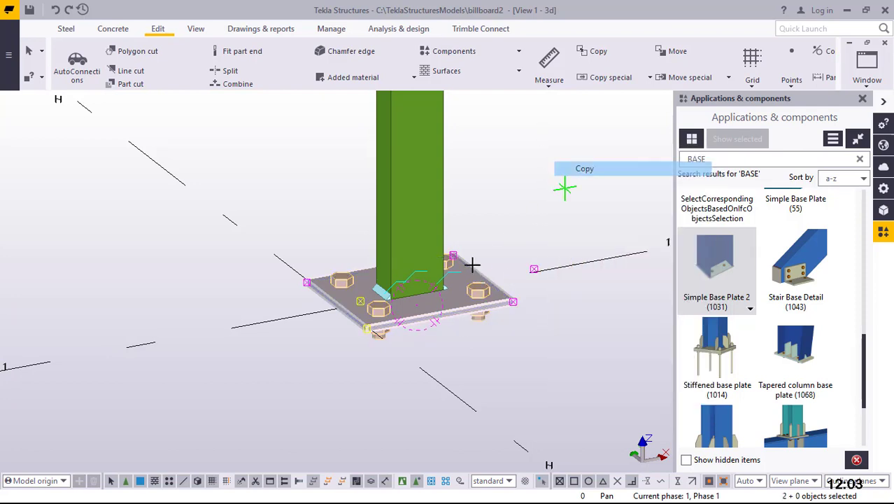
{"action": "scroll", "coordinate": [415, 295], "scroll_direction": "up", "scroll_amount": 5}
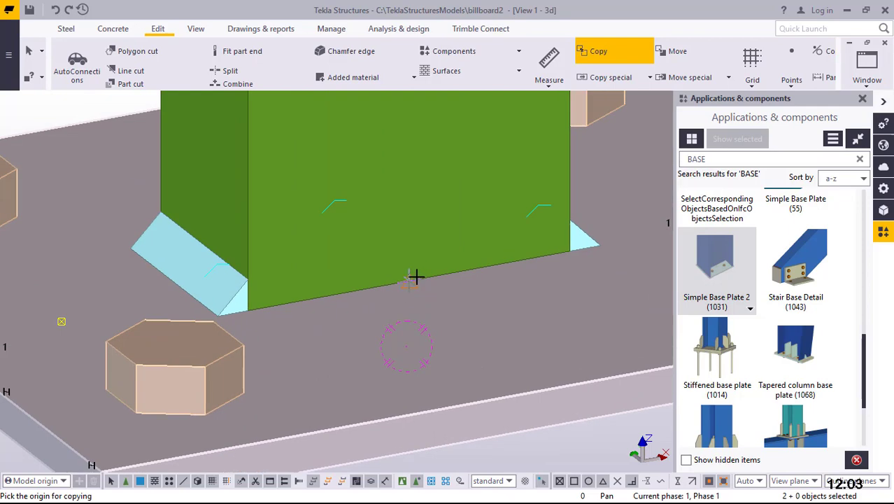
{"action": "left_click", "coordinate": [537, 247]}
{"action": "scroll", "coordinate": [543, 248], "scroll_direction": "down", "scroll_amount": 6}
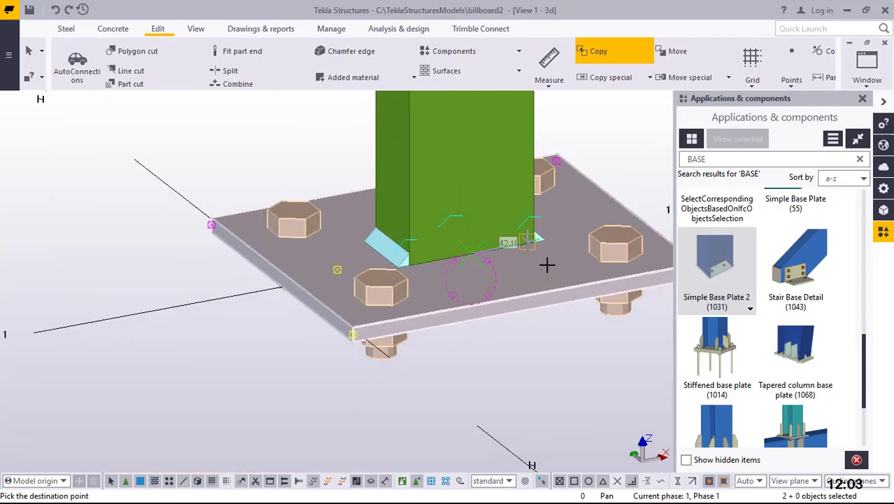
{"action": "scroll", "coordinate": [548, 268], "scroll_direction": "down", "scroll_amount": 5}
{"action": "scroll", "coordinate": [183, 326], "scroll_direction": "up", "scroll_amount": 6}
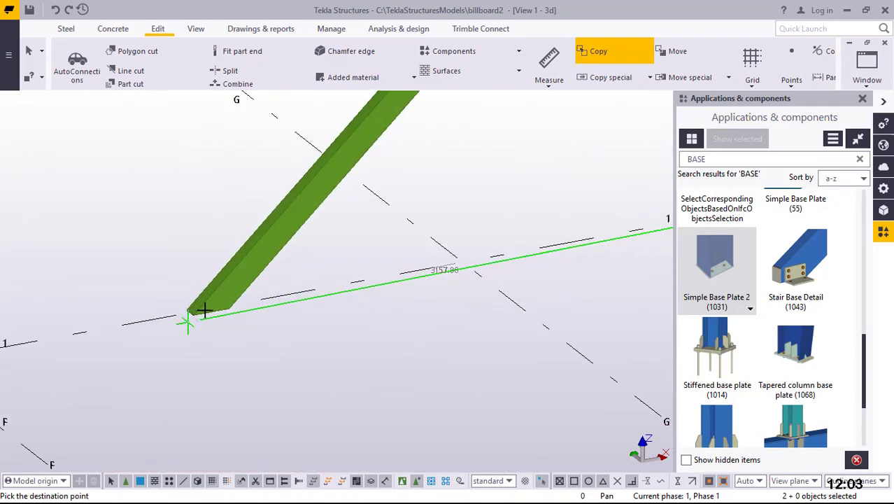
{"action": "scroll", "coordinate": [222, 309], "scroll_direction": "up", "scroll_amount": 5}
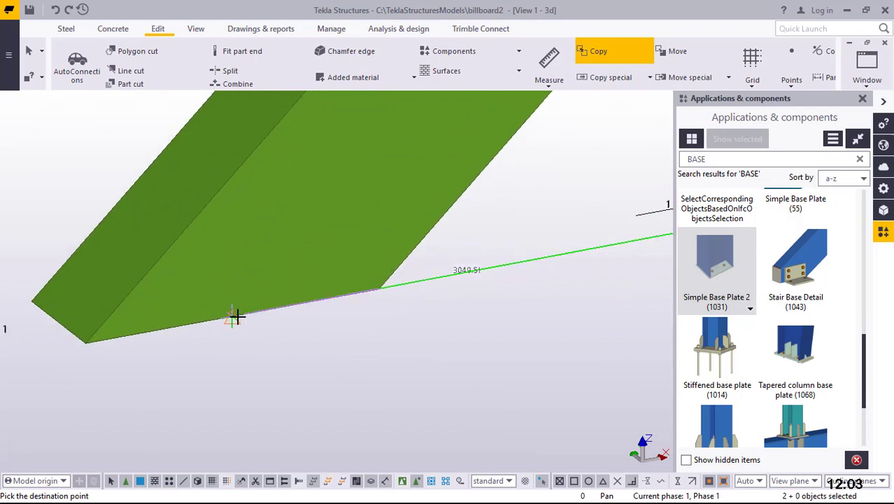
{"action": "left_click", "coordinate": [233, 314]}
{"action": "scroll", "coordinate": [237, 336], "scroll_direction": "down", "scroll_amount": 4}
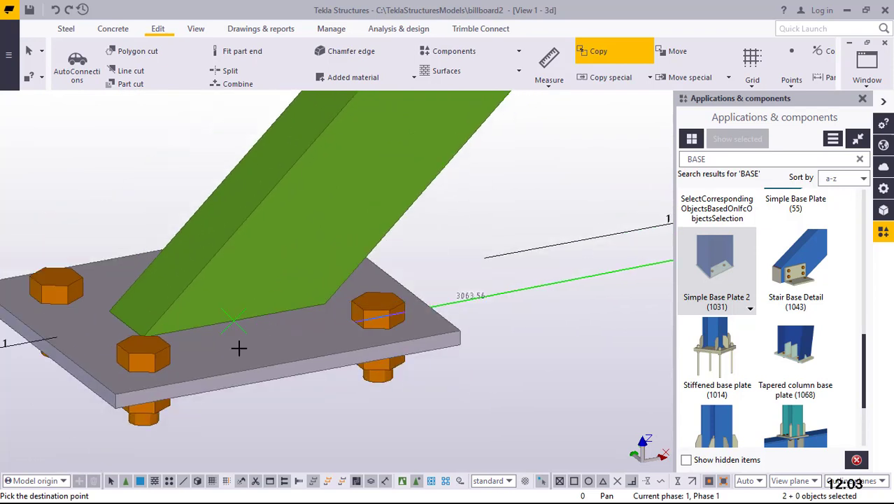
{"action": "right_click", "coordinate": [451, 242]}
{"action": "left_click", "coordinate": [466, 245]}
{"action": "scroll", "coordinate": [173, 363], "scroll_direction": "down", "scroll_amount": 4}
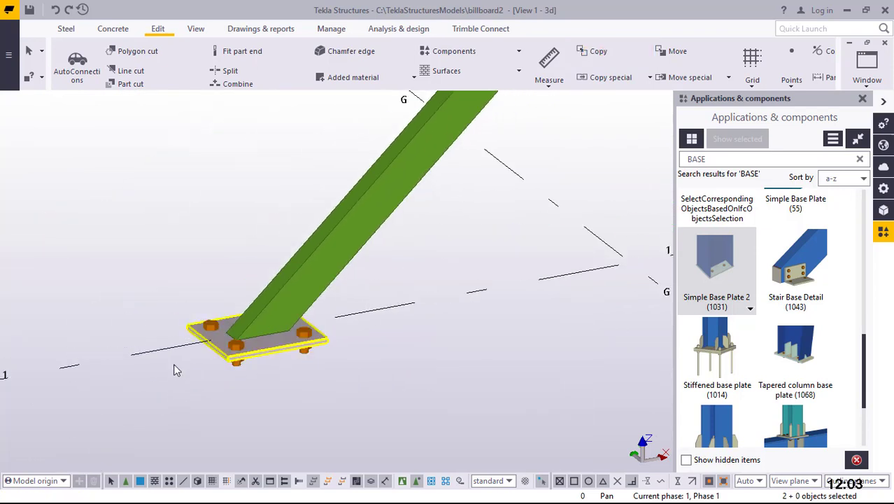
- Redraw the view to clear the leftover marks around the base plates
{"action": "scroll", "coordinate": [163, 376], "scroll_direction": "down", "scroll_amount": 3}
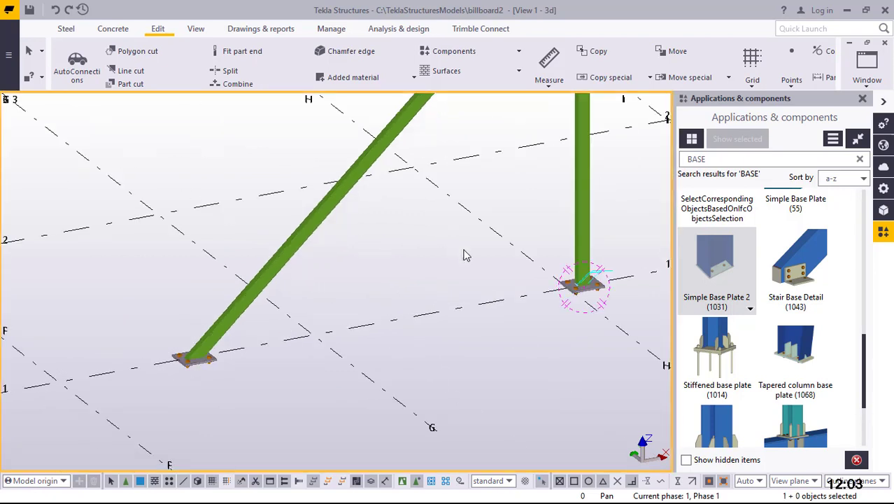
{"action": "right_click", "coordinate": [410, 231]}
{"action": "left_click", "coordinate": [440, 310]}
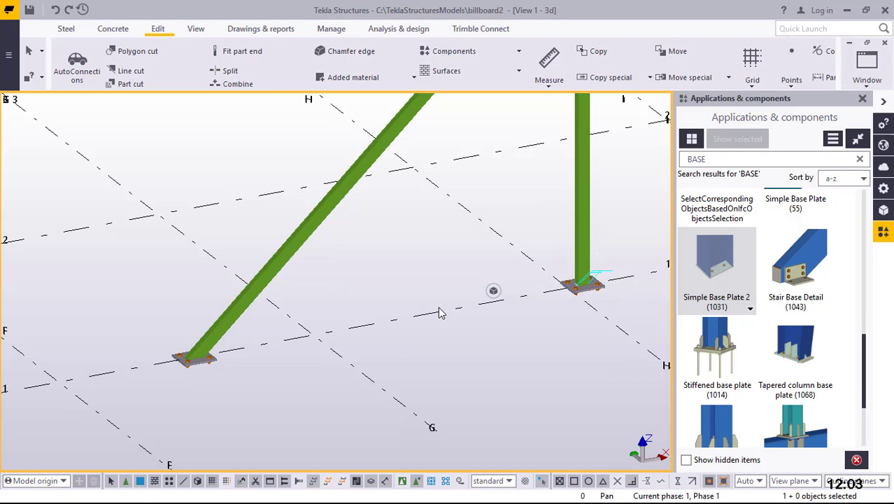
- Search the components for WELD, apply Stanchion weld (85) between the inclined member and its base plate, and redraw the view
{"action": "scroll", "coordinate": [170, 369], "scroll_direction": "up", "scroll_amount": 10}
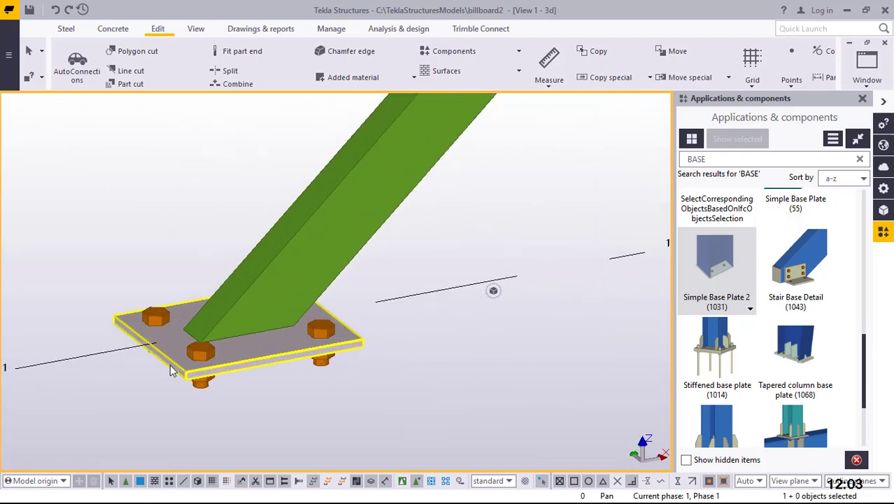
{"action": "scroll", "coordinate": [170, 370], "scroll_direction": "up", "scroll_amount": 4}
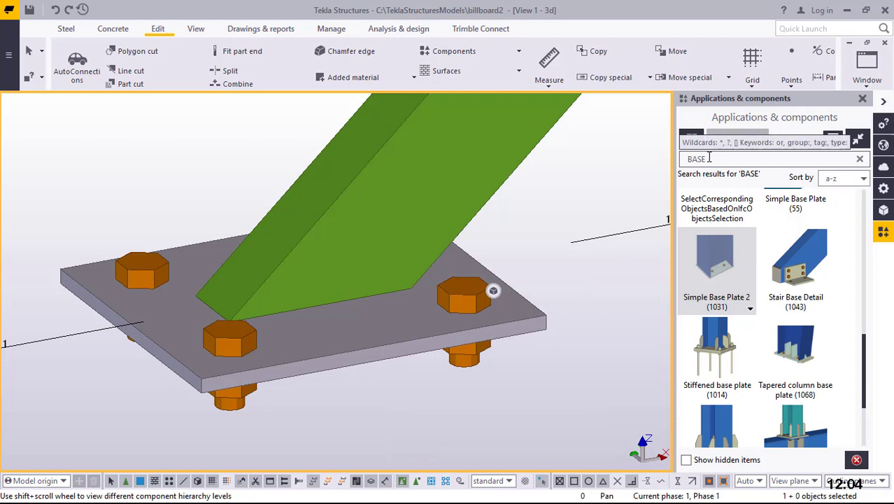
{"action": "left_click_drag", "start_coordinate": [710, 158], "coordinate": [677, 165]}
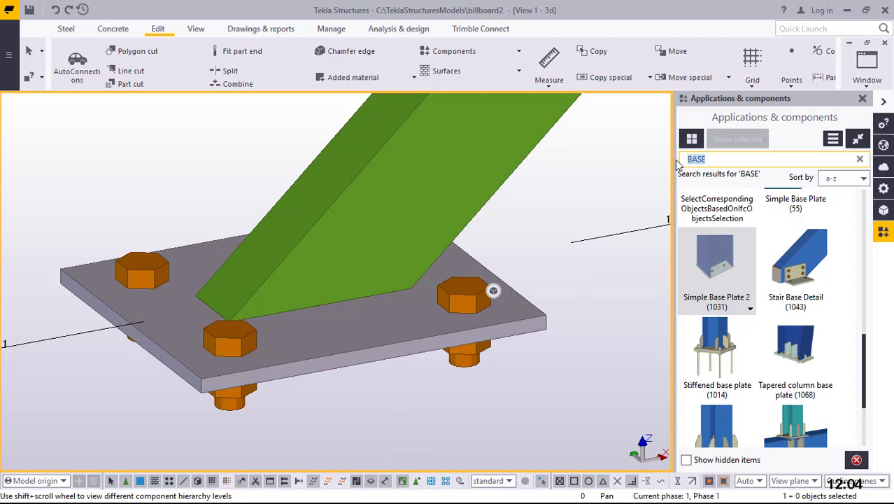
{"action": "type", "text": "WEL"}
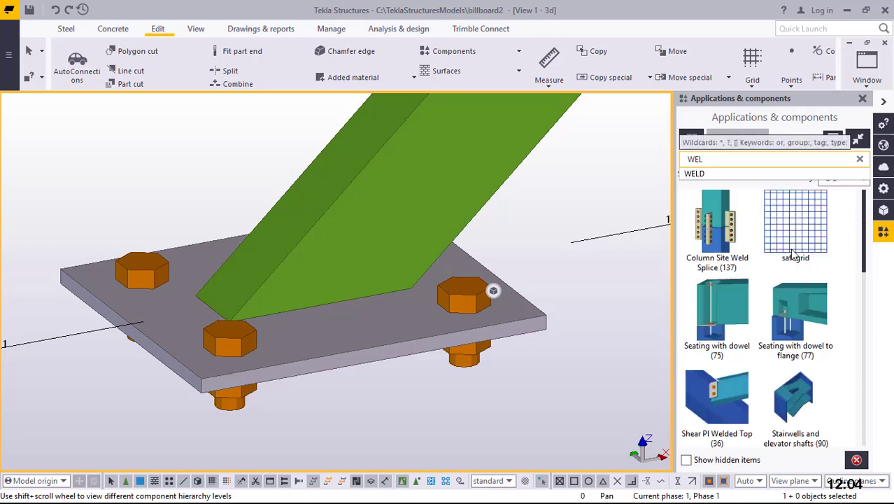
{"action": "left_click", "coordinate": [700, 173]}
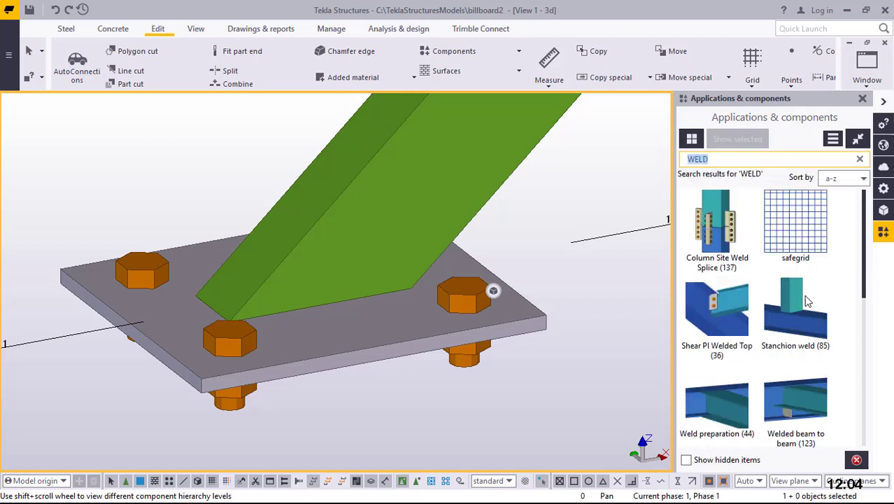
{"action": "left_click", "coordinate": [805, 303]}
{"action": "left_click", "coordinate": [410, 168]}
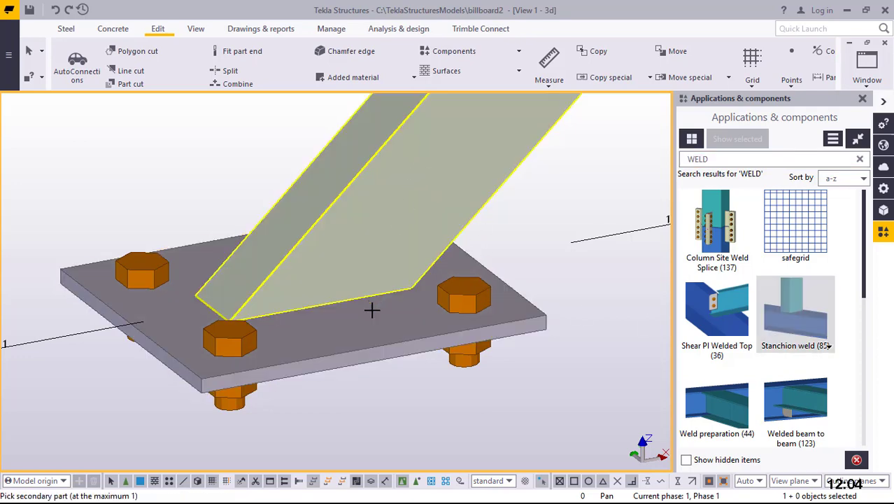
{"action": "left_click", "coordinate": [371, 315]}
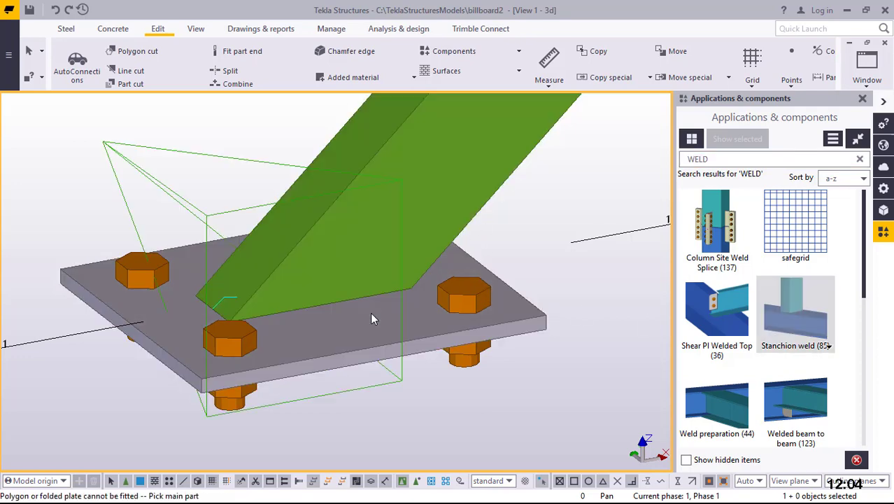
{"action": "right_click", "coordinate": [171, 140]}
{"action": "left_click", "coordinate": [199, 145]}
{"action": "right_click", "coordinate": [216, 124]}
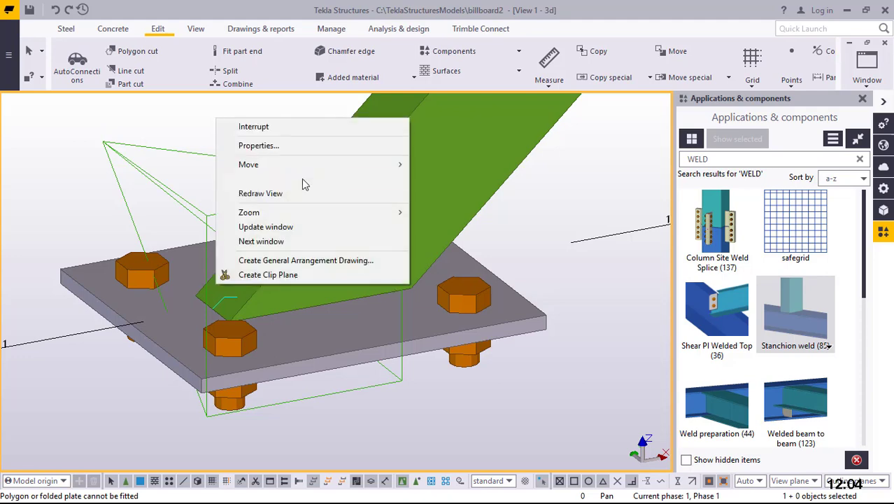
{"action": "left_click", "coordinate": [281, 193]}
- Measure the distance between grid lines 1 and 2 near grid line J
{"action": "scroll", "coordinate": [238, 399], "scroll_direction": "down", "scroll_amount": 10}
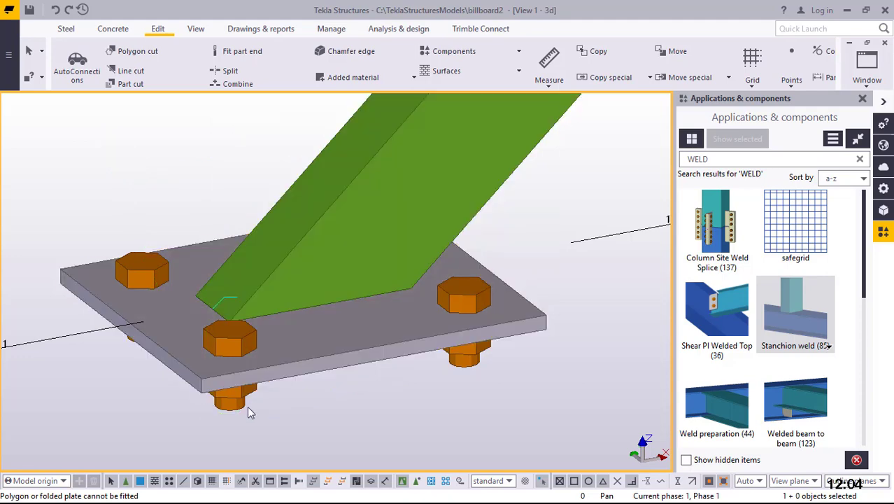
{"action": "scroll", "coordinate": [233, 395], "scroll_direction": "down", "scroll_amount": 6}
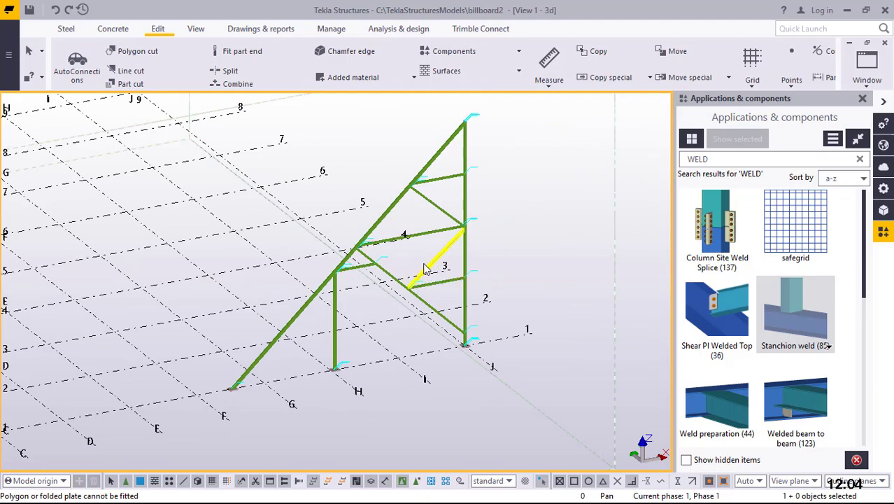
{"action": "mouse_move", "coordinate": [411, 267]}
{"action": "middle_mouse_down", "text": "ctrl"}
{"action": "mouse_move", "coordinate": [408, 354]}
{"action": "mouse_move", "coordinate": [449, 371]}
{"action": "mouse_move", "coordinate": [339, 324]}
{"action": "mouse_move", "coordinate": [343, 332]}
{"action": "middle_mouse_up", "text": "ctrl"}
{"action": "scroll", "coordinate": [404, 335], "scroll_direction": "up", "scroll_amount": 5}
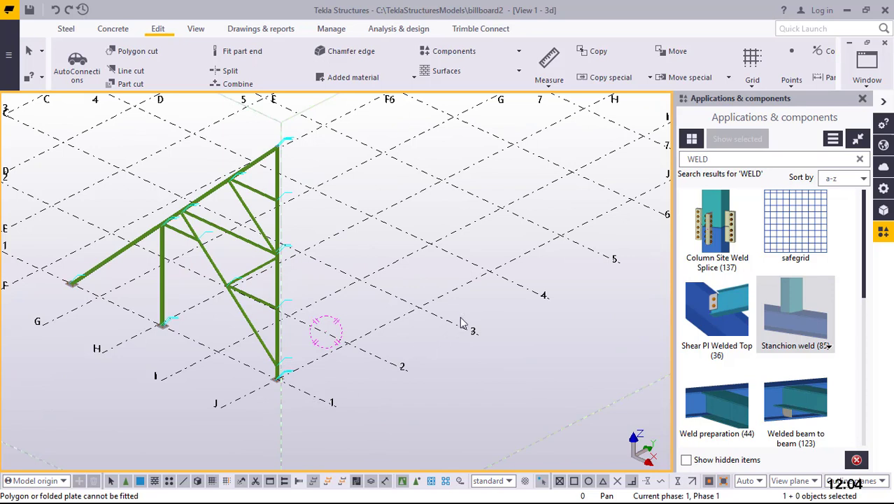
{"action": "left_click", "coordinate": [550, 86]}
{"action": "left_click", "coordinate": [556, 102]}
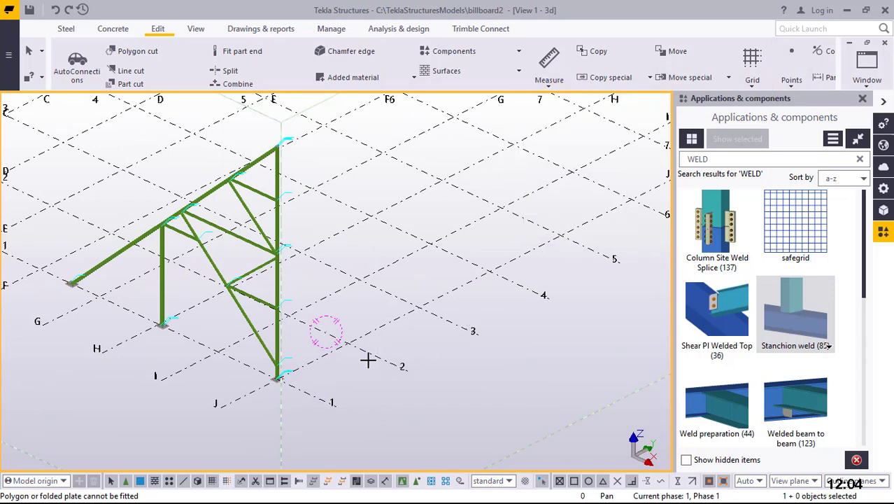
{"action": "left_click", "coordinate": [306, 392]}
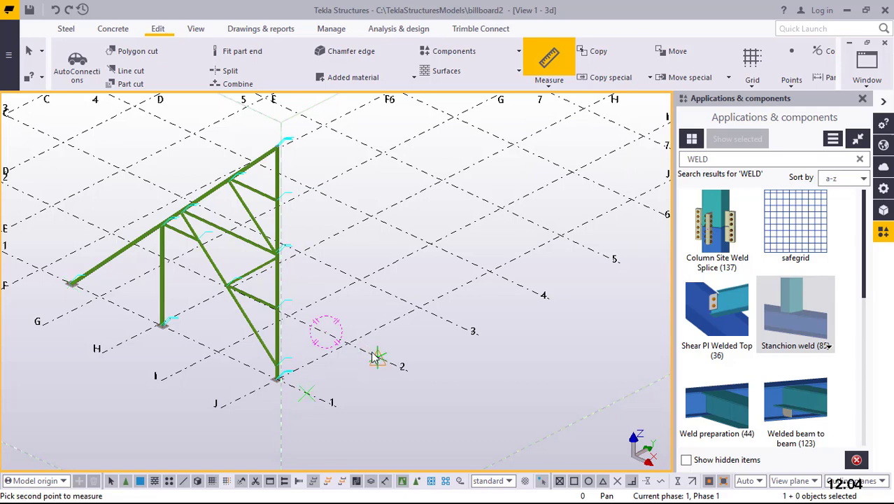
{"action": "left_click", "coordinate": [376, 356]}
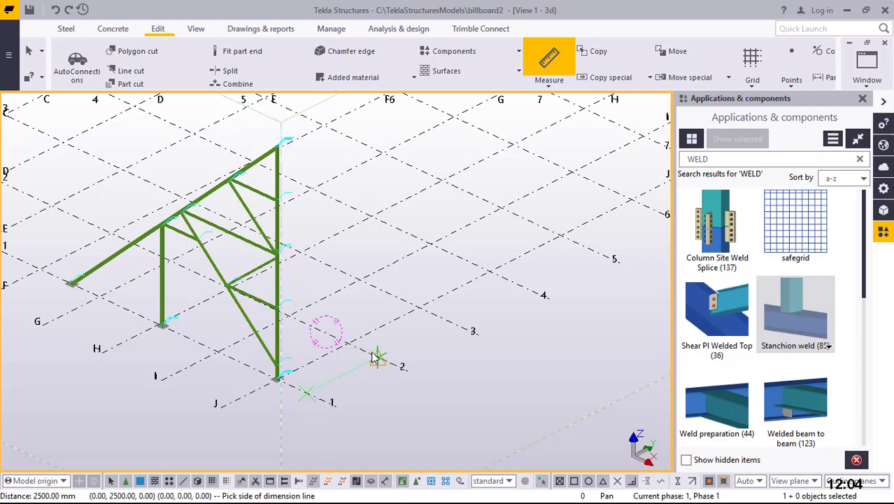
{"action": "right_click", "coordinate": [372, 231]}
{"action": "left_click", "coordinate": [396, 235]}
- Select the complete truss assembly at grid line 1 and copy it to grid lines 2, 3 and 4
{"action": "scroll", "coordinate": [493, 367], "scroll_direction": "down", "scroll_amount": 3}
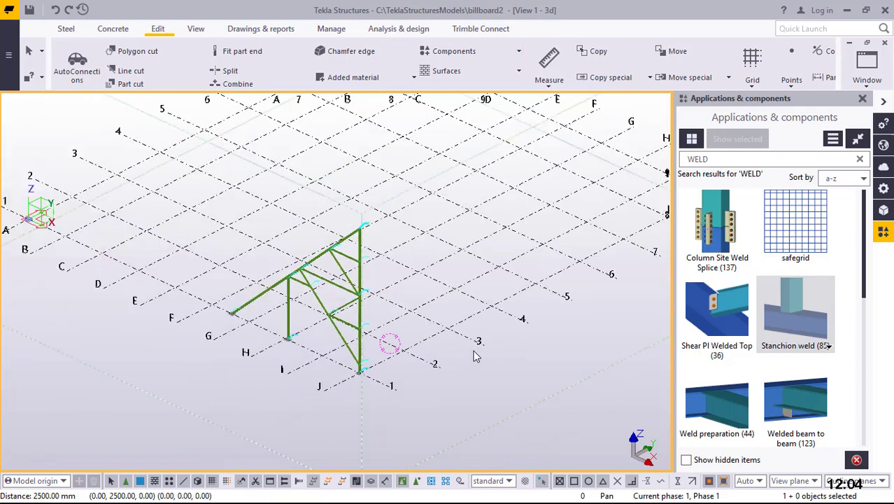
{"action": "left_click_drag", "start_coordinate": [432, 182], "coordinate": [205, 404]}
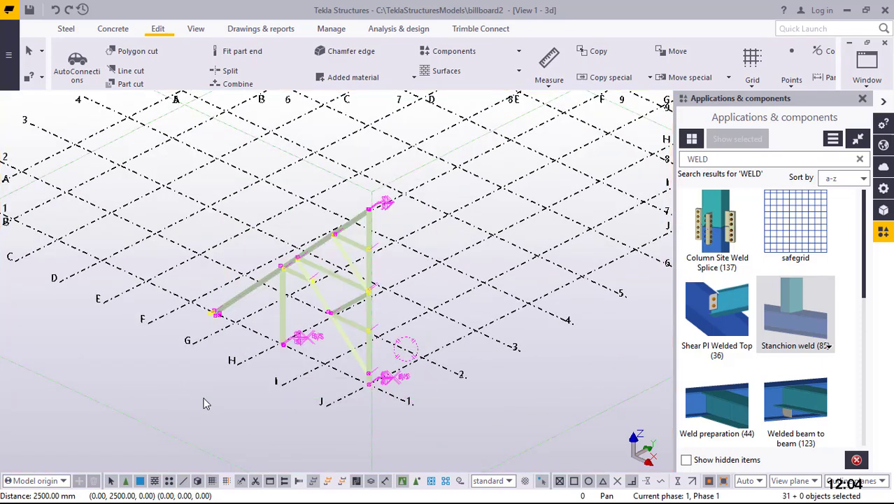
{"action": "left_click", "coordinate": [351, 352]}
{"action": "left_click", "coordinate": [351, 343]}
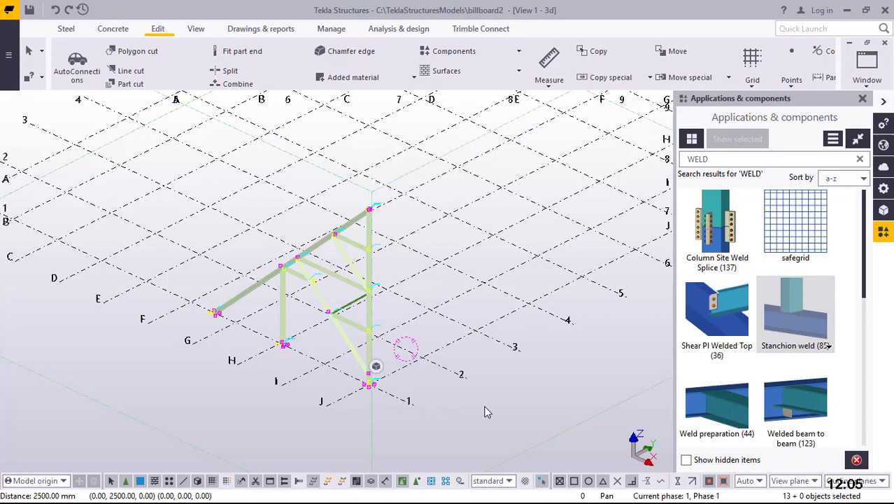
{"action": "scroll", "coordinate": [488, 412], "scroll_direction": "up", "scroll_amount": 3}
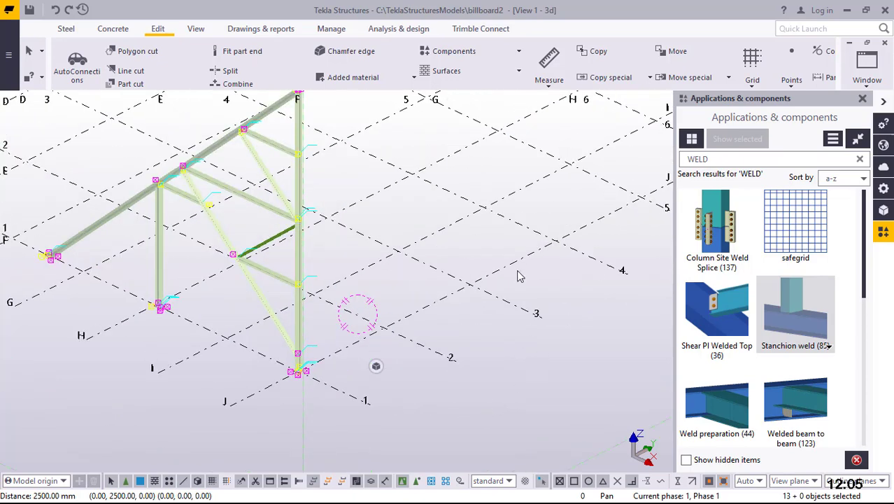
{"action": "right_click", "coordinate": [489, 339]}
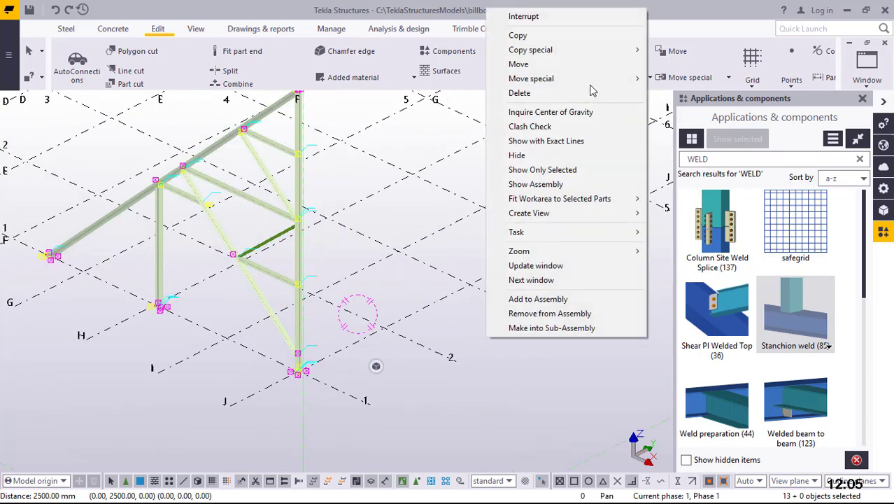
{"action": "left_click", "coordinate": [518, 37]}
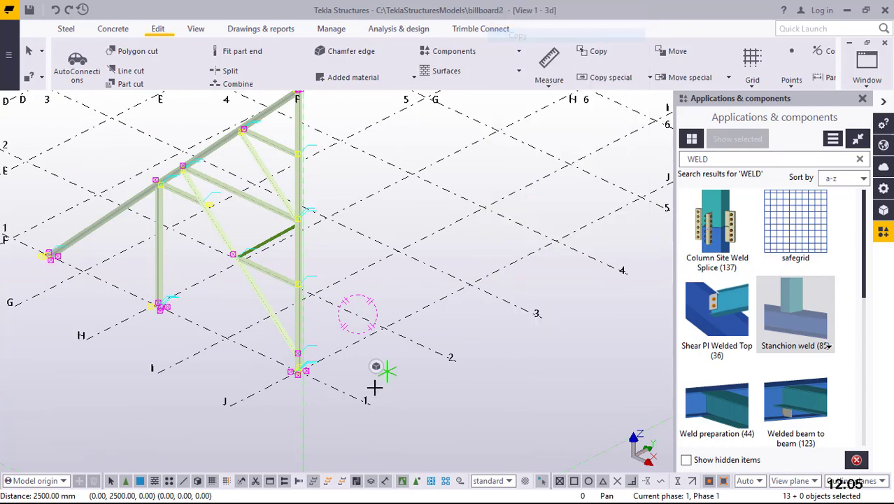
{"action": "left_click", "coordinate": [418, 342]}
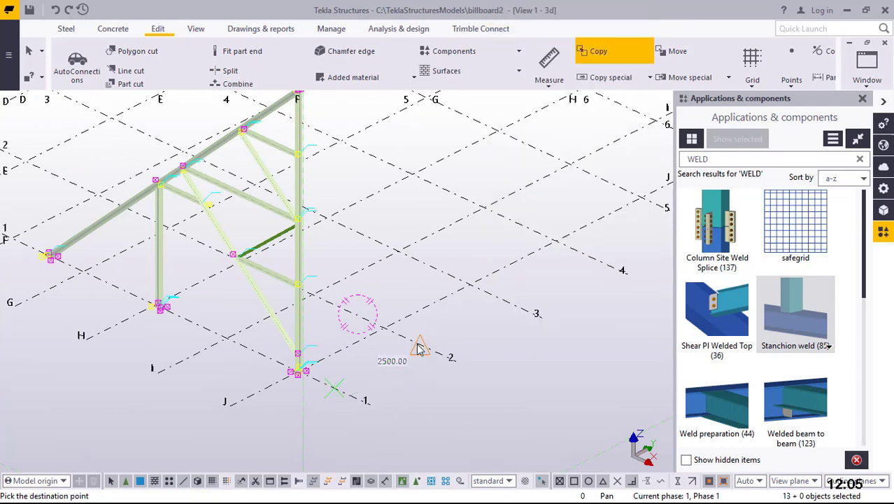
{"action": "left_click", "coordinate": [499, 297]}
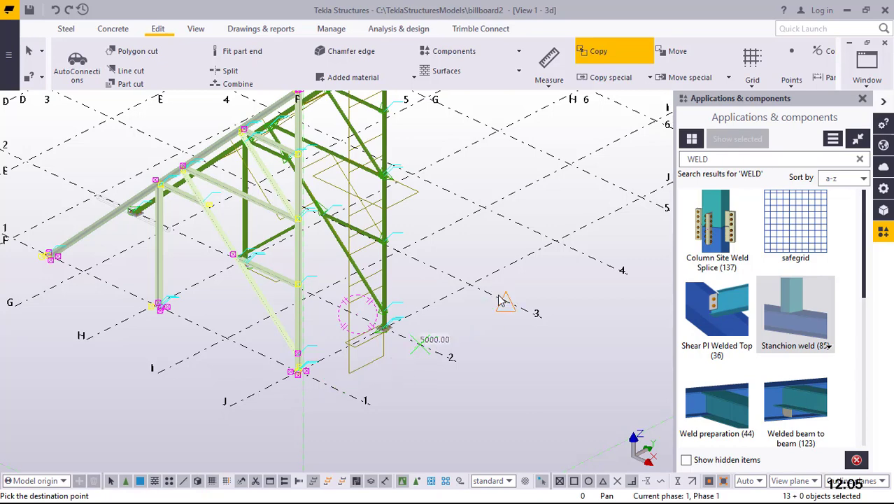
{"action": "left_click", "coordinate": [592, 258]}
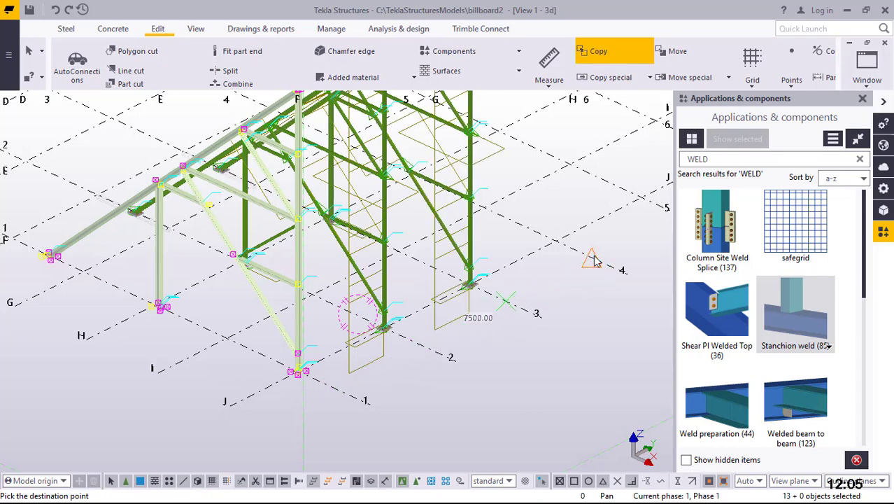
- Copy the same truss assembly to grid lines 5, 6, 7 and 8, and end the copy command
{"action": "scroll", "coordinate": [235, 396], "scroll_direction": "down", "scroll_amount": 1}
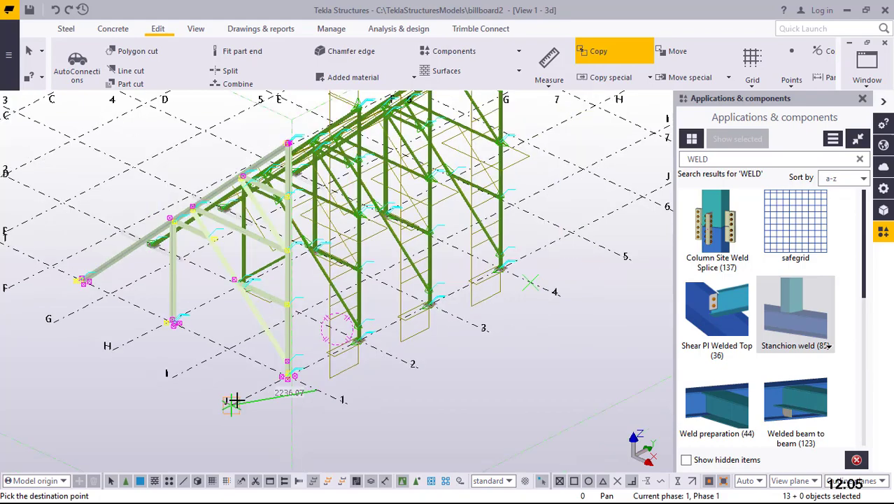
{"action": "scroll", "coordinate": [236, 398], "scroll_direction": "down", "scroll_amount": 3}
{"action": "scroll", "coordinate": [595, 224], "scroll_direction": "up", "scroll_amount": 3}
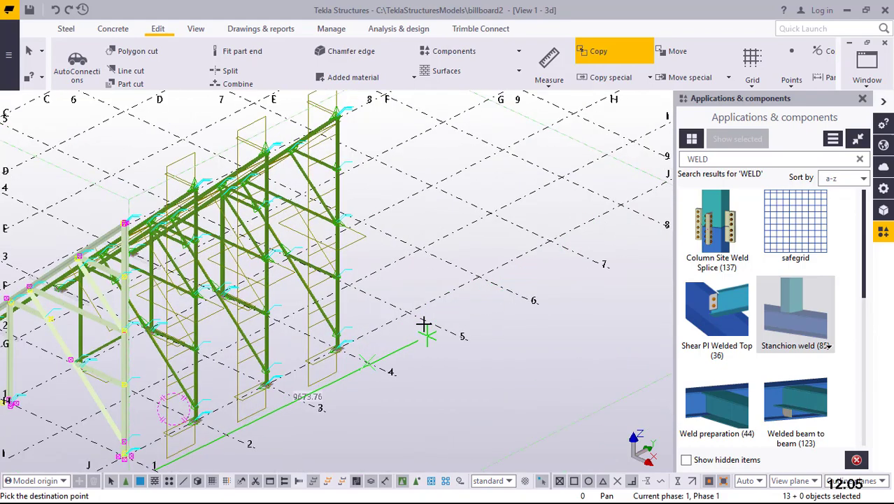
{"action": "left_click", "coordinate": [437, 326]}
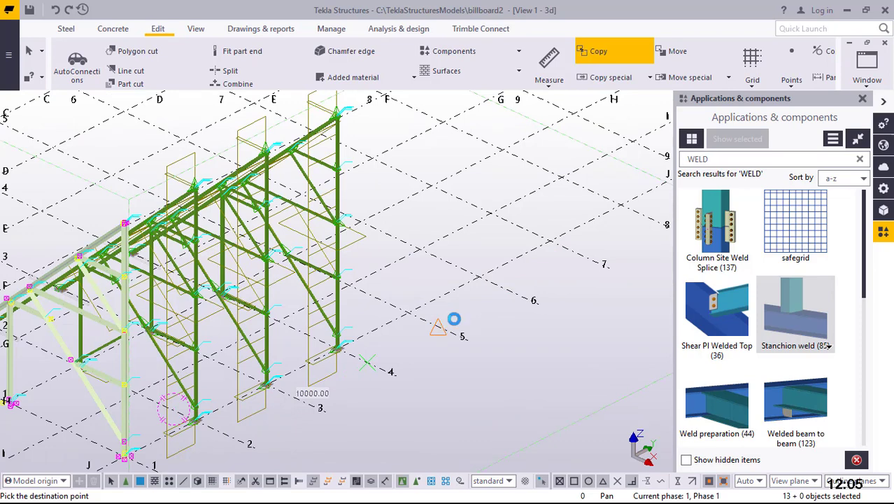
{"action": "left_click", "coordinate": [507, 289]}
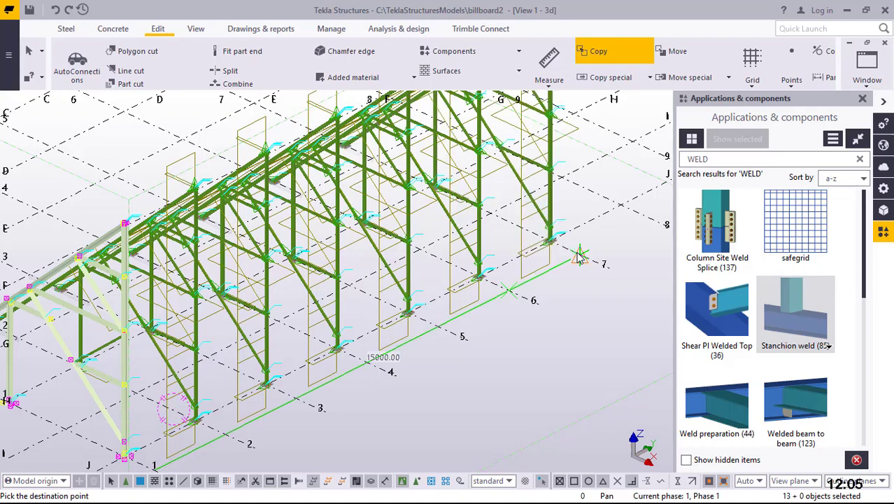
{"action": "scroll", "coordinate": [371, 336], "scroll_direction": "down", "scroll_amount": 2}
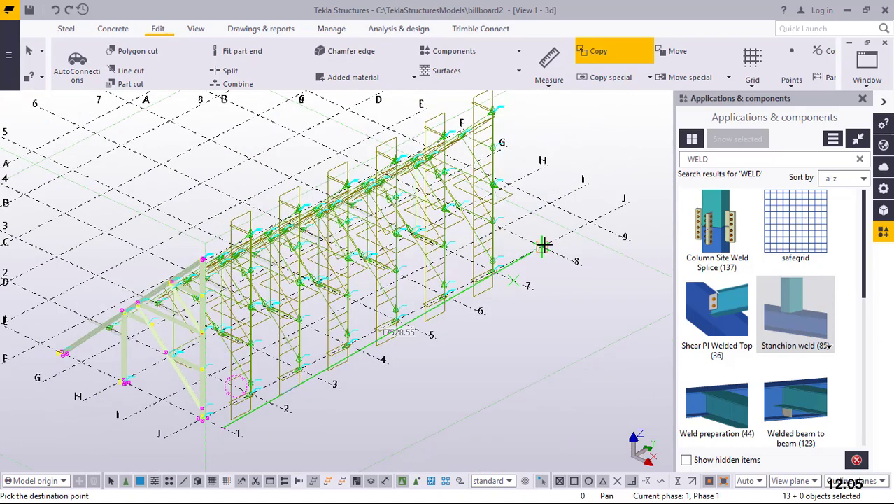
{"action": "scroll", "coordinate": [543, 245], "scroll_direction": "up", "scroll_amount": 3}
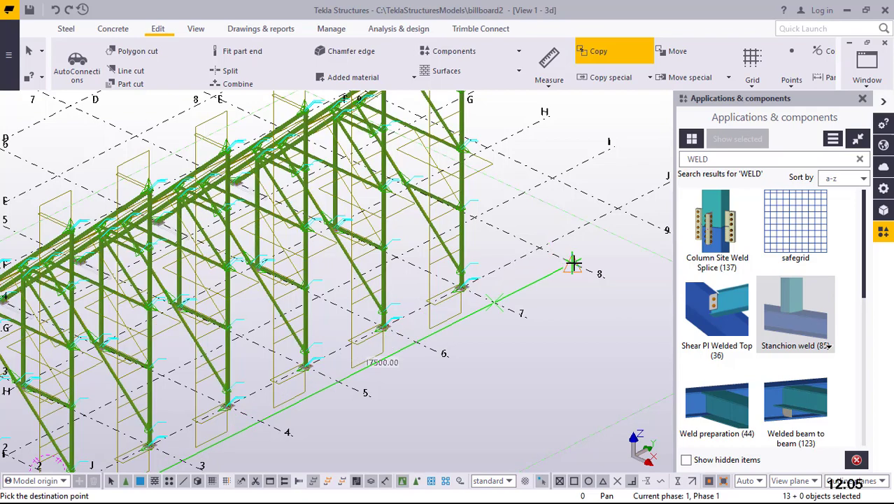
{"action": "left_click", "coordinate": [573, 264]}
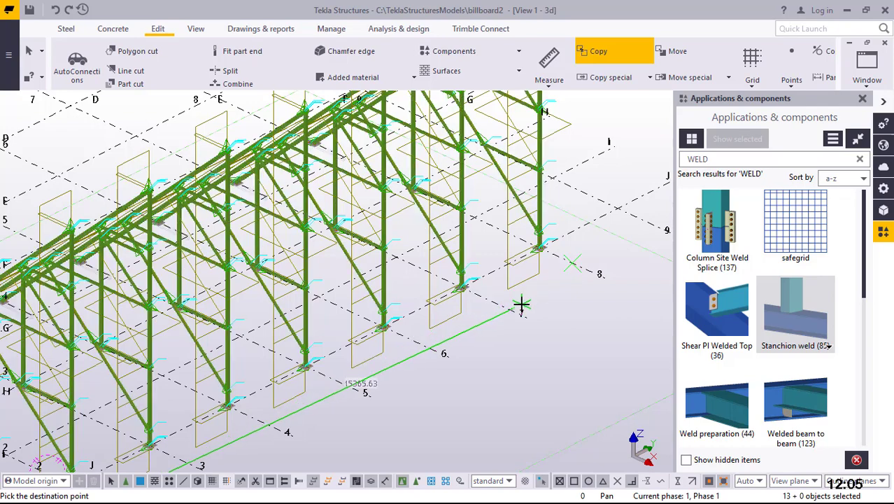
{"action": "right_click", "coordinate": [601, 124]}
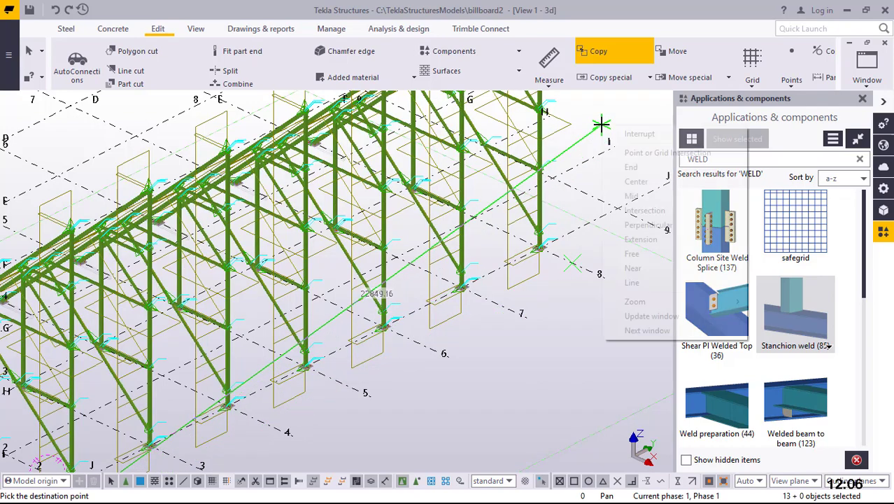
{"action": "left_click", "coordinate": [620, 133]}
- Deselect the truss and redraw the view to clear the leftover outlines around the copied trusses
{"action": "scroll", "coordinate": [587, 189], "scroll_direction": "down", "scroll_amount": 5}
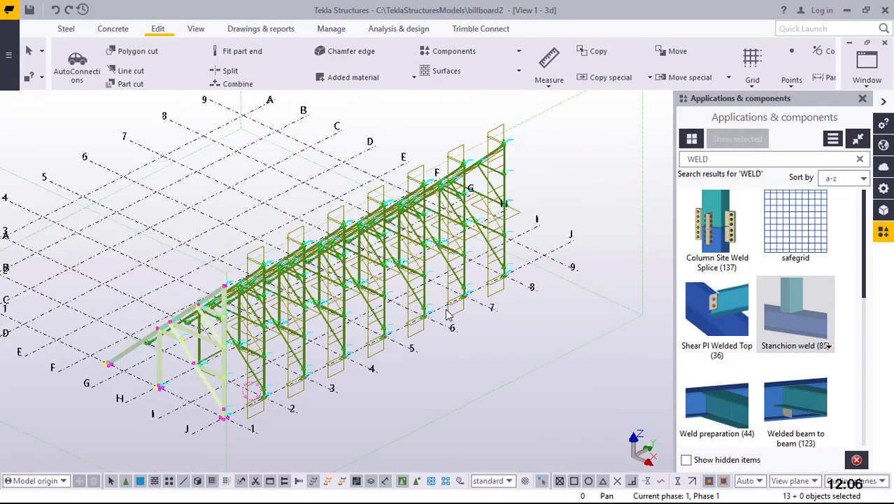
{"action": "left_click", "coordinate": [568, 176]}
{"action": "right_click", "coordinate": [568, 176]}
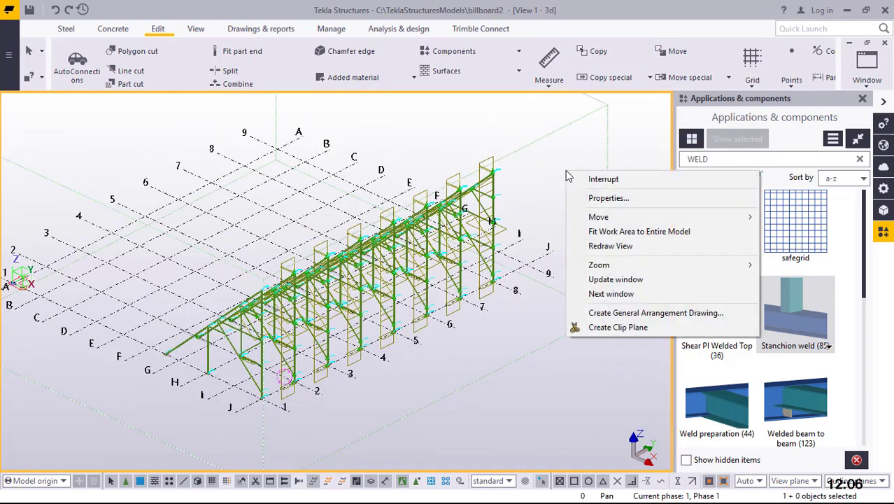
{"action": "left_click", "coordinate": [602, 245]}
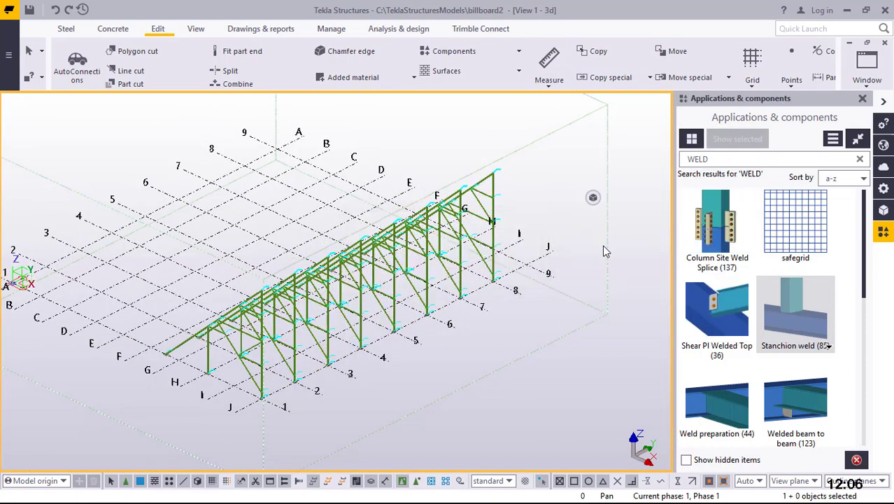
- Examine the row of copied trusses and their base plates along grid lines 1 to 8 from several sides
{"action": "scroll", "coordinate": [406, 302], "scroll_direction": "up", "scroll_amount": 4}
{"action": "scroll", "coordinate": [403, 304], "scroll_direction": "up", "scroll_amount": 2}
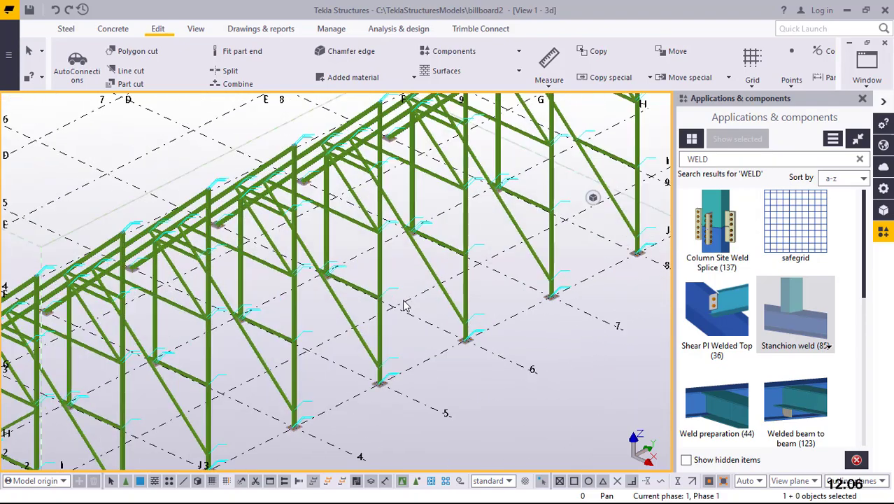
{"action": "mouse_move", "coordinate": [404, 305]}
{"action": "middle_mouse_down", "text": "ctrl"}
{"action": "mouse_move", "coordinate": [343, 304]}
{"action": "mouse_move", "coordinate": [391, 381]}
{"action": "middle_mouse_up", "text": "ctrl"}
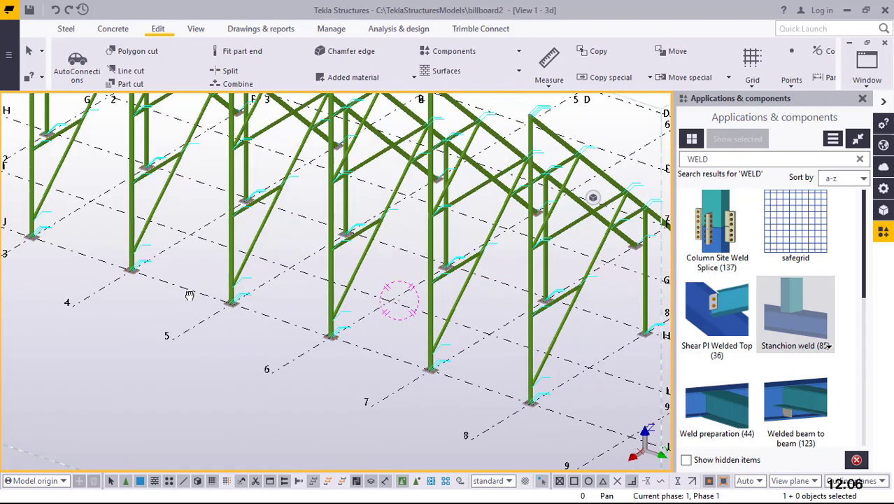
{"action": "scroll", "coordinate": [452, 391], "scroll_direction": "down", "scroll_amount": 5}
{"action": "middle_click_drag", "start_coordinate": [486, 354], "coordinate": [560, 338], "text": "ctrl"}
{"action": "scroll", "coordinate": [559, 338], "scroll_direction": "down", "scroll_amount": 3}
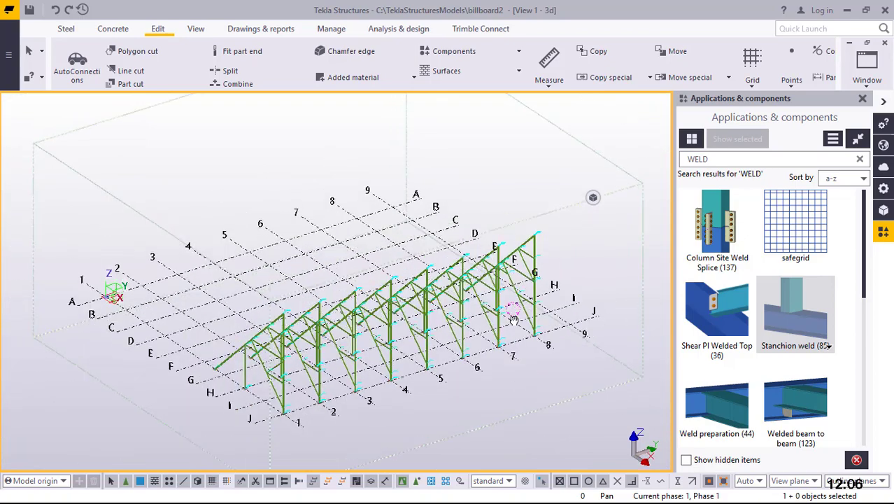
{"action": "scroll", "coordinate": [543, 323], "scroll_direction": "up", "scroll_amount": 4}
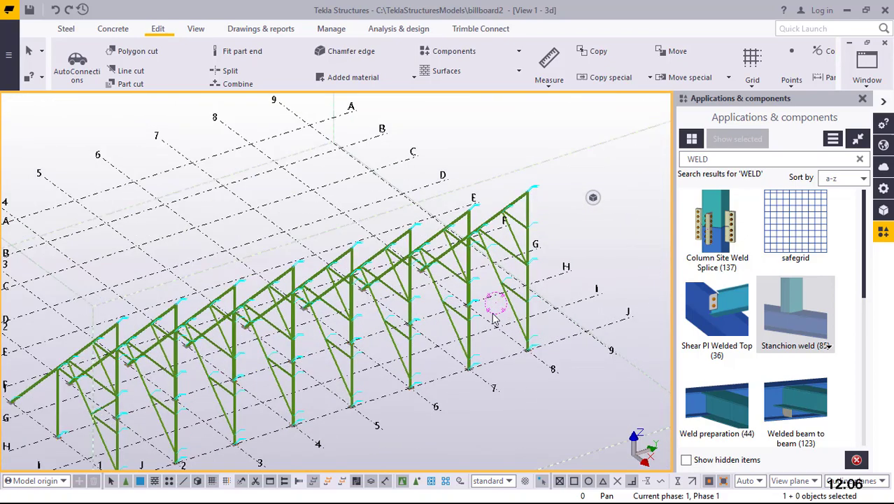
{"action": "scroll", "coordinate": [493, 318], "scroll_direction": "down", "scroll_amount": 4}
{"action": "scroll", "coordinate": [525, 257], "scroll_direction": "up", "scroll_amount": 4}
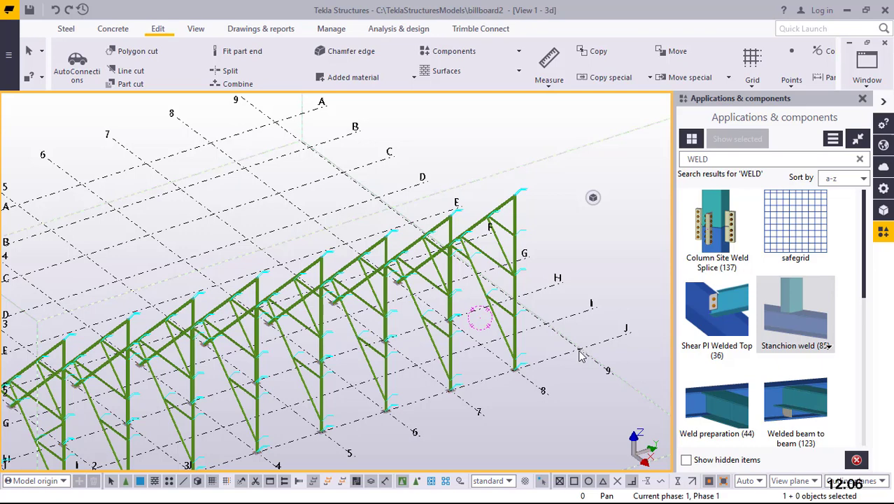
- Select the truss assembly at grid line 8 and start a rotated copy of it around Z
{"action": "scroll", "coordinate": [509, 339], "scroll_direction": "up", "scroll_amount": 2}
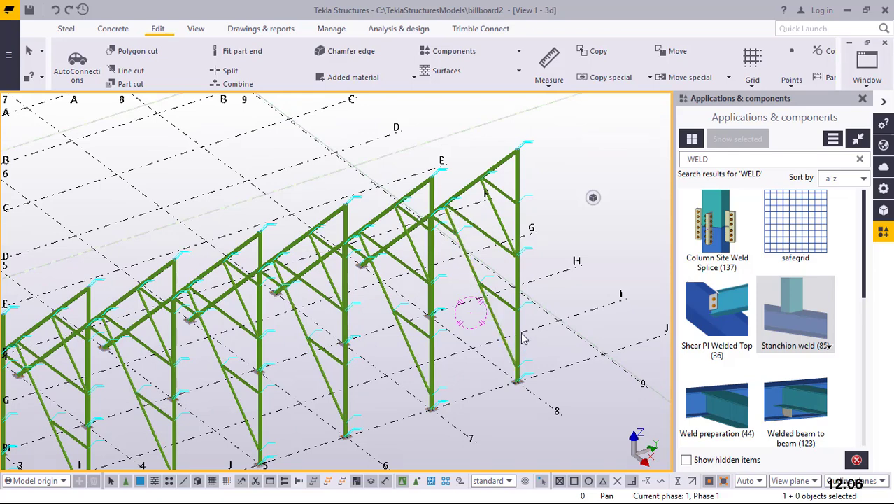
{"action": "left_click", "coordinate": [520, 337]}
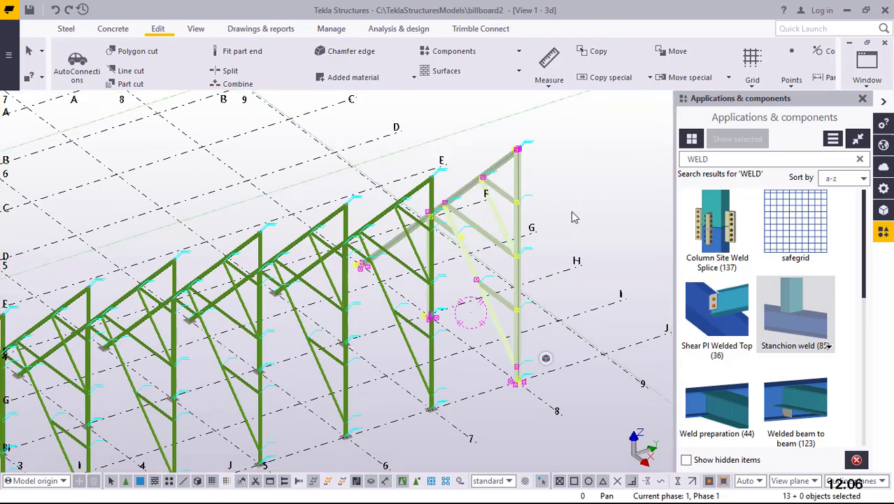
{"action": "scroll", "coordinate": [346, 301], "scroll_direction": "down", "scroll_amount": 1}
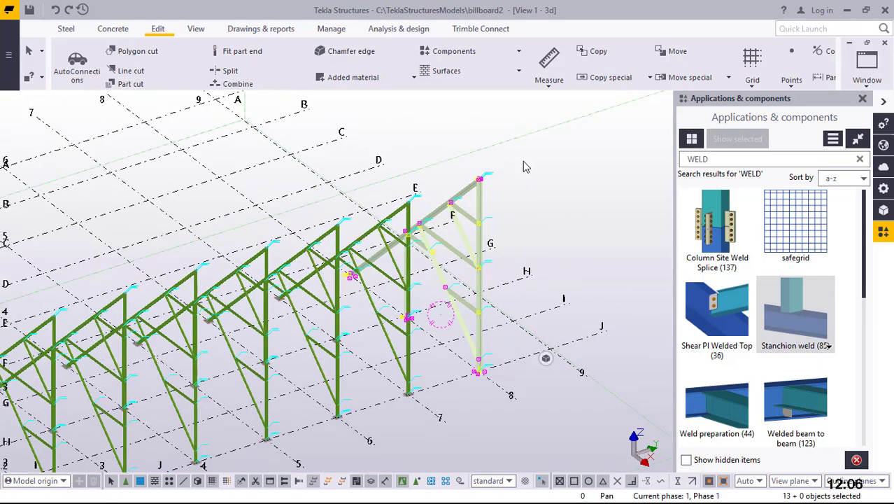
{"action": "right_click", "coordinate": [523, 166]}
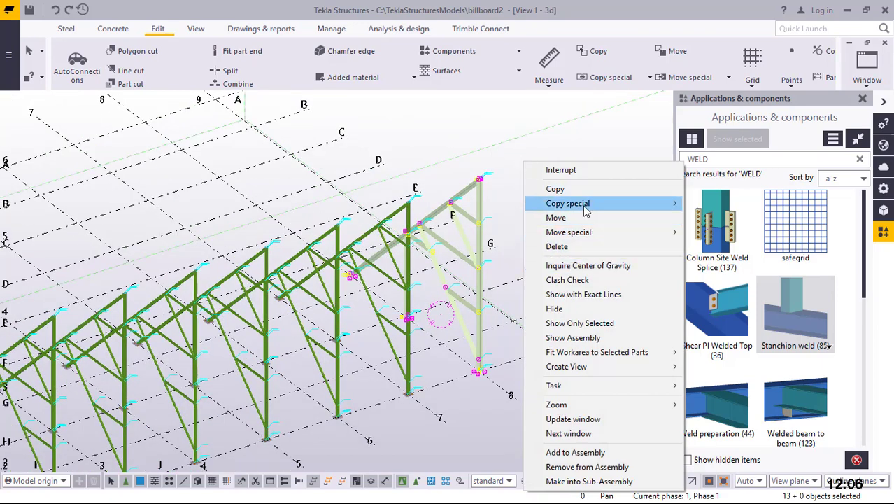
{"action": "mouse_move", "coordinate": [584, 210]}
{"action": "left_click", "coordinate": [715, 216]}
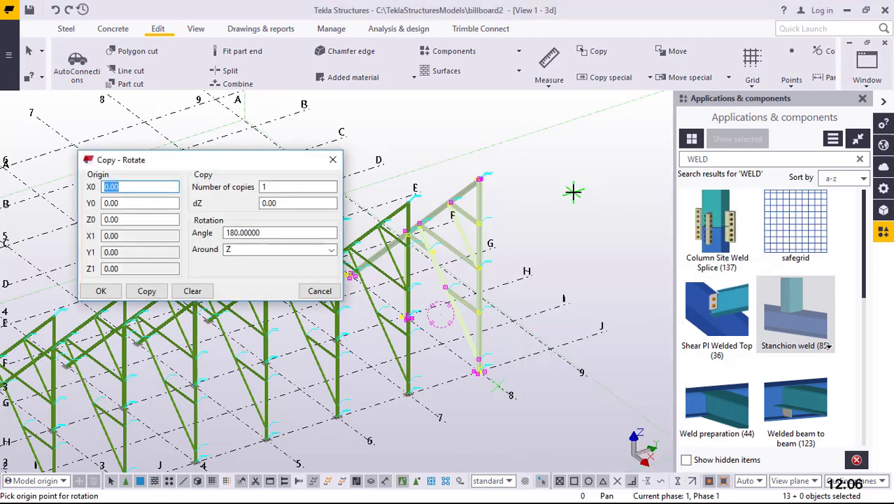
{"action": "left_click", "coordinate": [292, 250]}
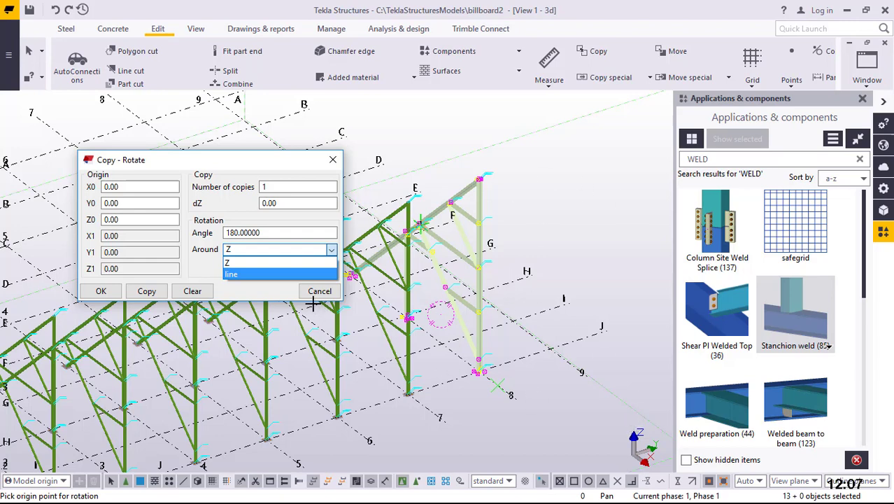
{"action": "left_click", "coordinate": [258, 264]}
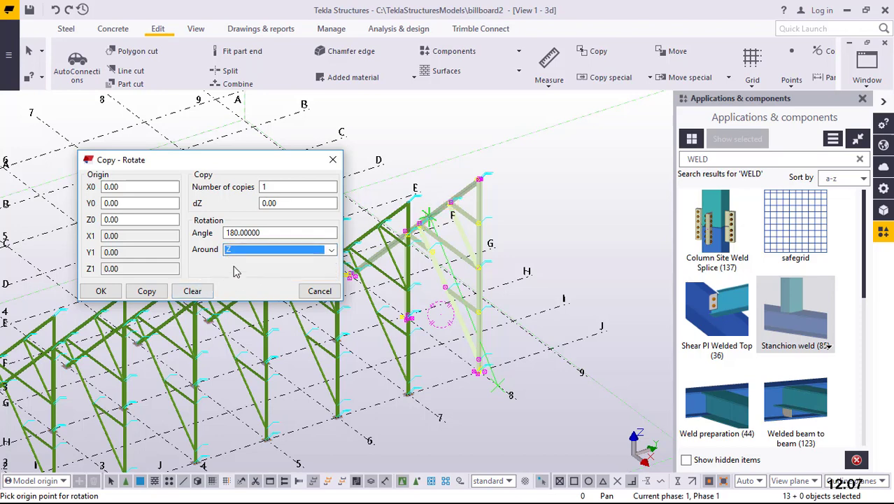
- Create one copy of the selected truss rotated 90 degrees around Z, expand the work area to include it, and end the command
{"action": "left_click_drag", "start_coordinate": [261, 233], "coordinate": [226, 234]}
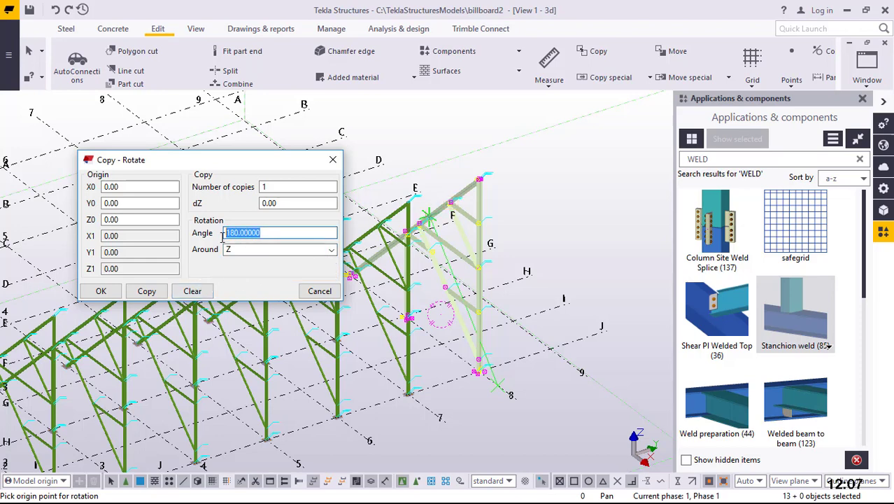
{"action": "type", "text": "-9"}
{"action": "type", "text": "0"}
{"action": "left_click", "coordinate": [224, 233]}
{"action": "key", "text": "BackSpace"}
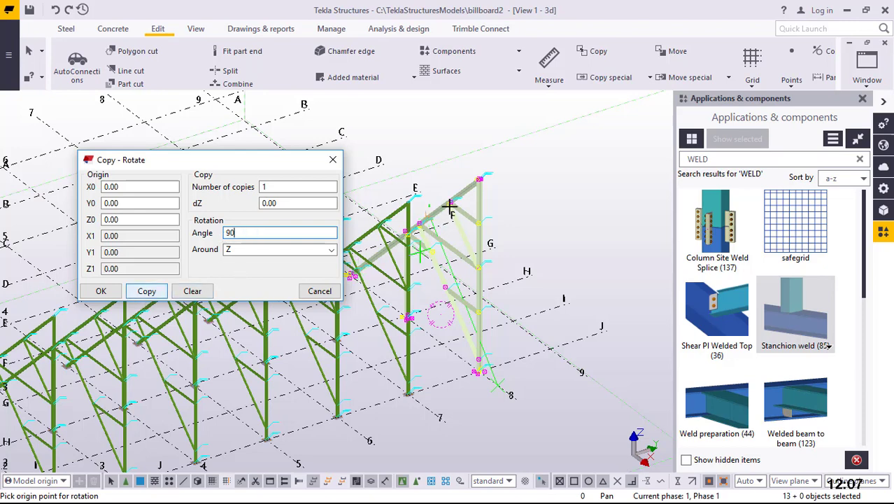
{"action": "left_click", "coordinate": [148, 292]}
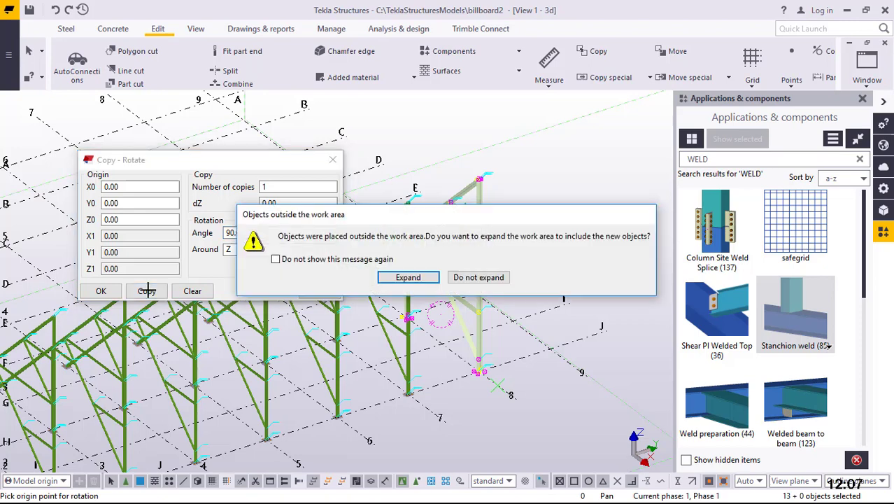
{"action": "left_click", "coordinate": [408, 277]}
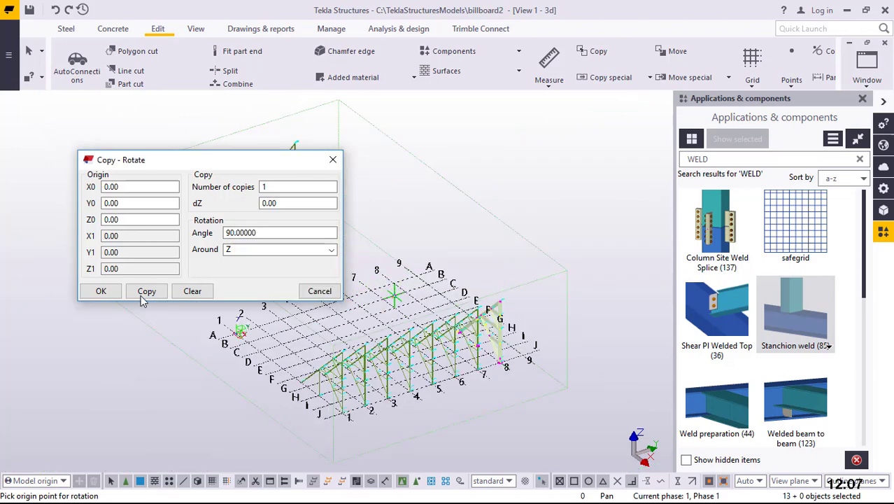
{"action": "left_click", "coordinate": [104, 293]}
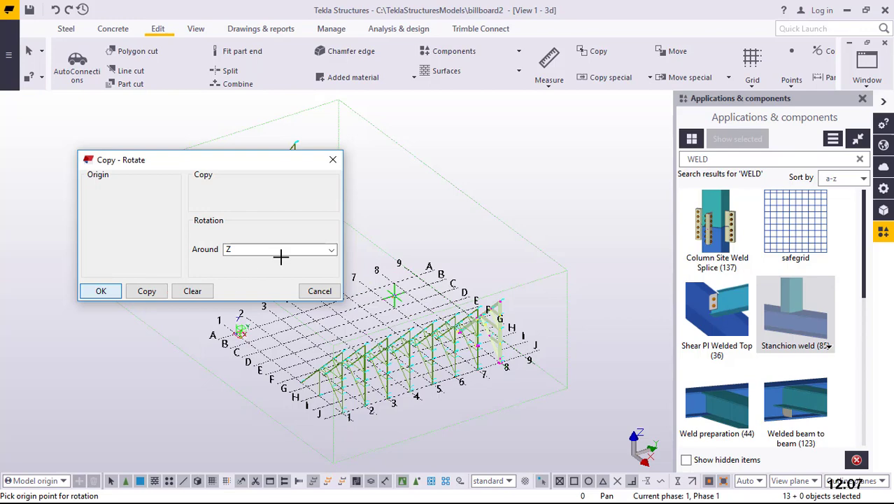
{"action": "right_click", "coordinate": [364, 176]}
{"action": "left_click", "coordinate": [381, 183]}
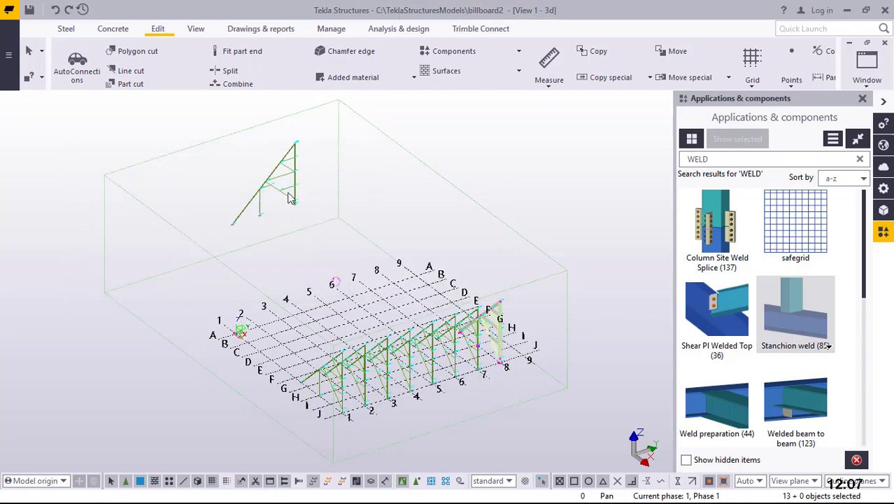
- Examine the base plate and bolts under the rotated truss's vertical post from below
{"action": "scroll", "coordinate": [291, 198], "scroll_direction": "up", "scroll_amount": 2}
{"action": "scroll", "coordinate": [301, 217], "scroll_direction": "up", "scroll_amount": 6}
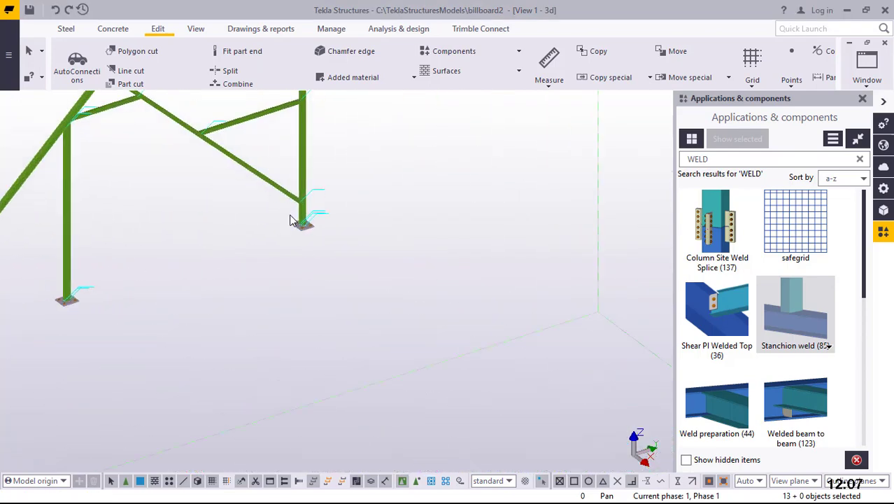
{"action": "scroll", "coordinate": [315, 312], "scroll_direction": "down", "scroll_amount": 6}
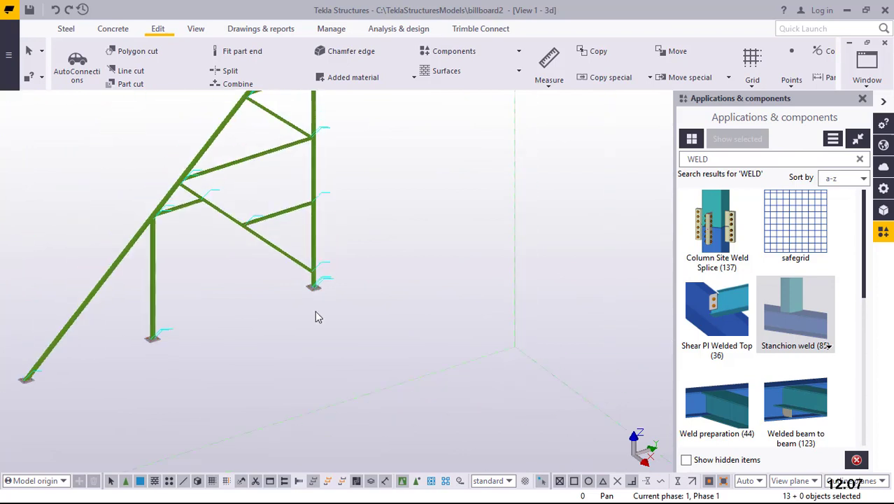
{"action": "scroll", "coordinate": [313, 275], "scroll_direction": "up", "scroll_amount": 3}
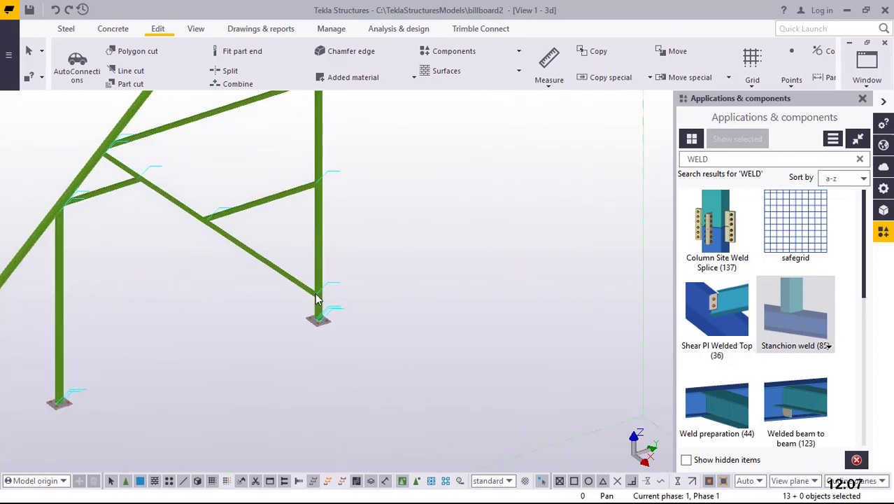
{"action": "middle_click_drag", "start_coordinate": [322, 327], "coordinate": [210, 166], "text": "ctrl"}
{"action": "scroll", "coordinate": [315, 350], "scroll_direction": "up", "scroll_amount": 1}
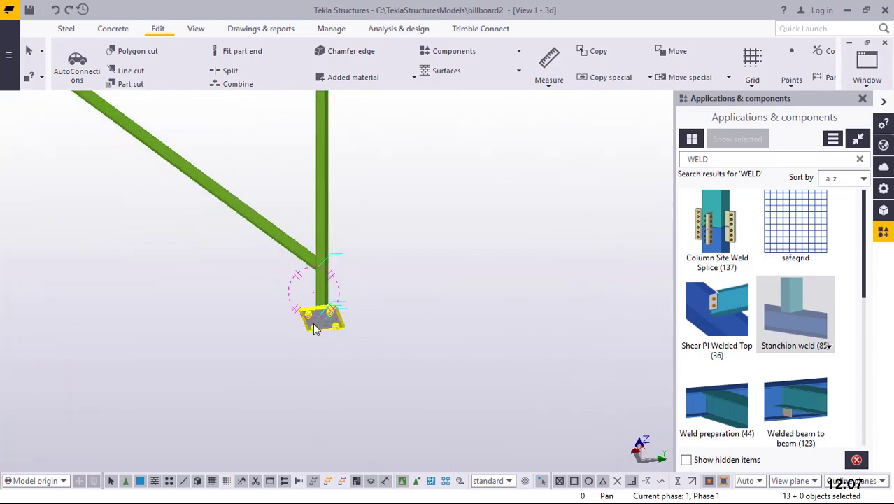
{"action": "scroll", "coordinate": [313, 322], "scroll_direction": "up", "scroll_amount": 4}
{"action": "scroll", "coordinate": [330, 312], "scroll_direction": "up", "scroll_amount": 1}
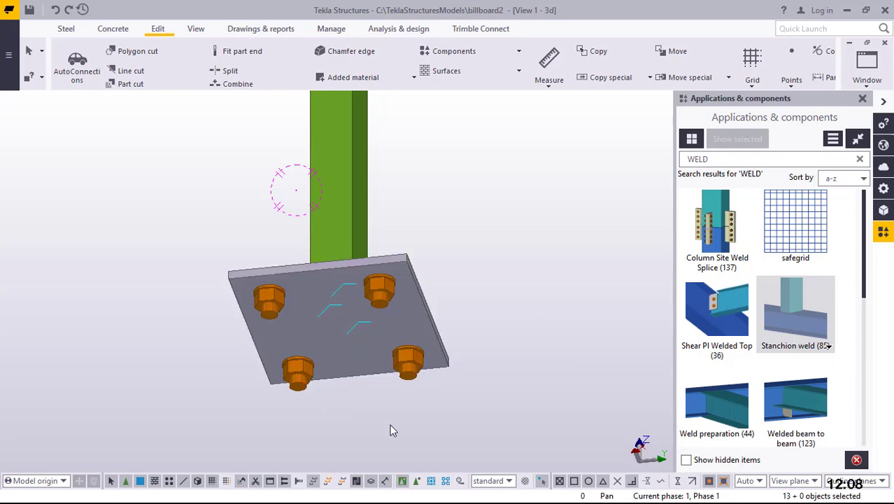
- Place one divided-line point at the centre of the base plate's underside, between the midpoints of two opposite edges
{"action": "left_click", "coordinate": [158, 29]}
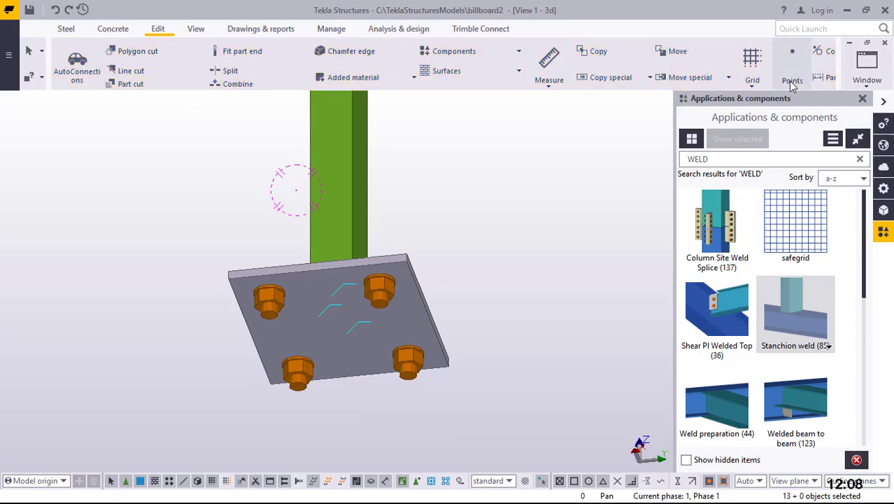
{"action": "left_click", "coordinate": [792, 78]}
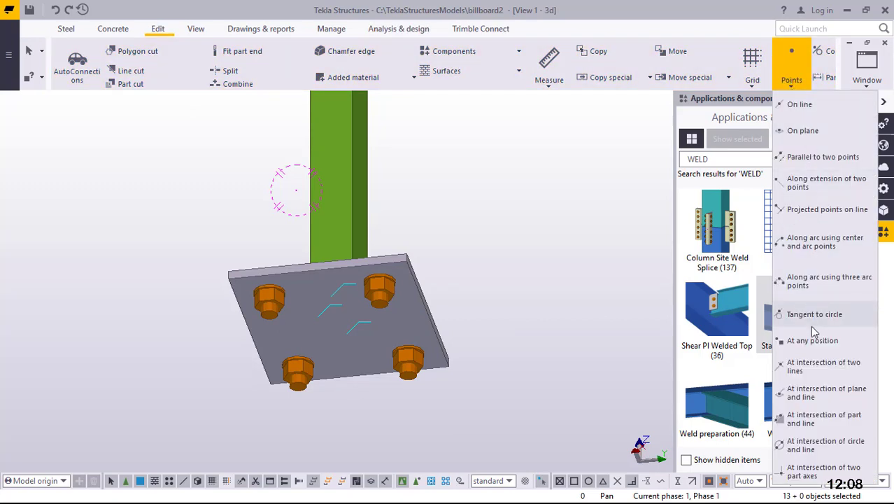
{"action": "left_click", "coordinate": [798, 105]}
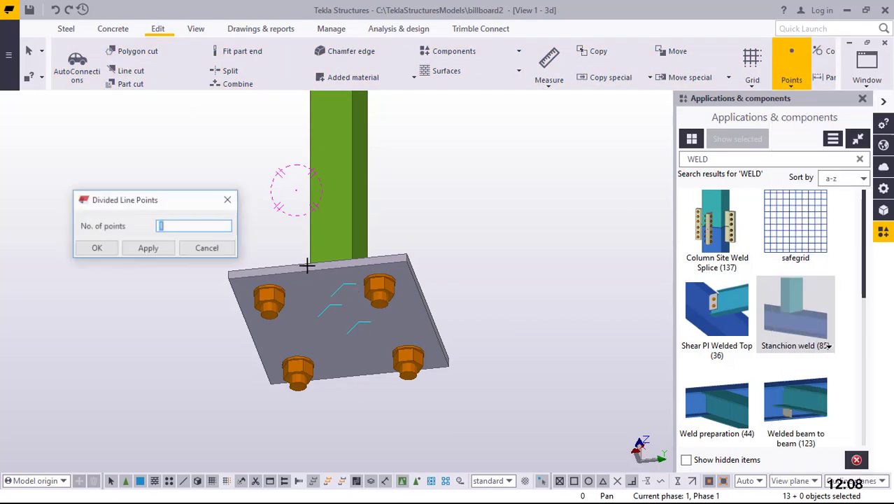
{"action": "scroll", "coordinate": [306, 264], "scroll_direction": "up", "scroll_amount": 2}
{"action": "scroll", "coordinate": [311, 264], "scroll_direction": "up", "scroll_amount": 3}
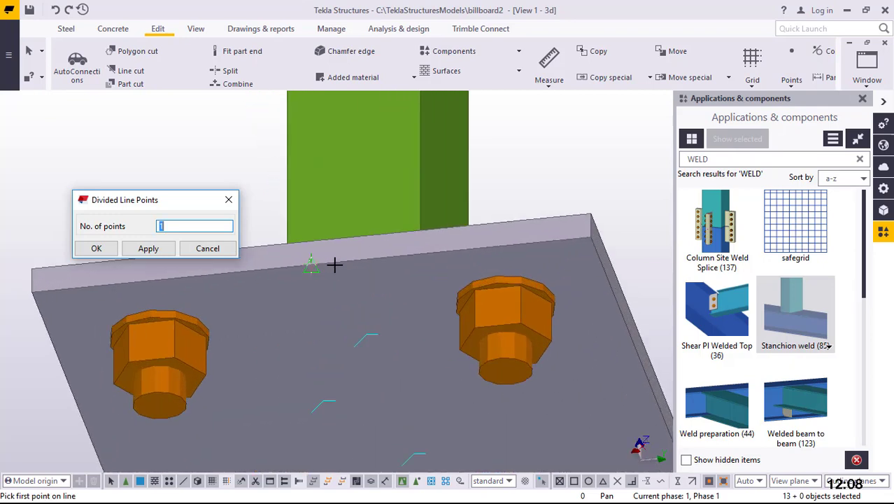
{"action": "left_click", "coordinate": [315, 271]}
{"action": "scroll", "coordinate": [315, 271], "scroll_direction": "down", "scroll_amount": 4}
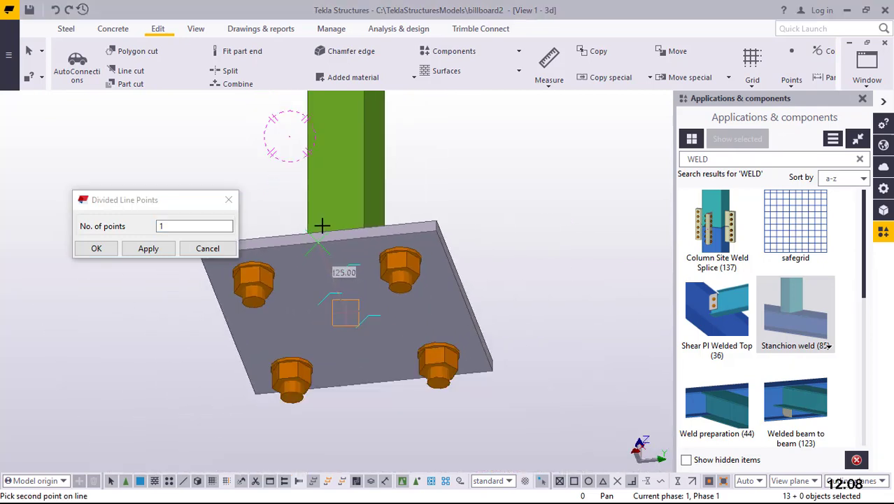
{"action": "scroll", "coordinate": [358, 381], "scroll_direction": "up", "scroll_amount": 3}
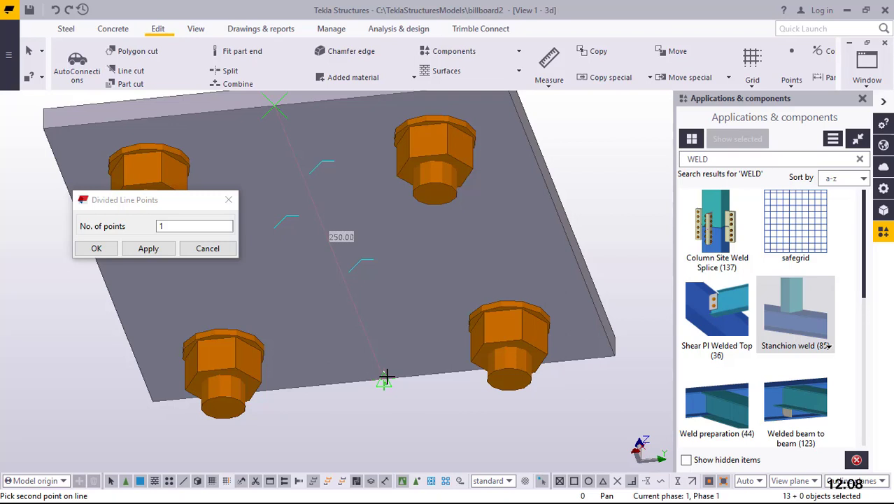
{"action": "left_click", "coordinate": [386, 378]}
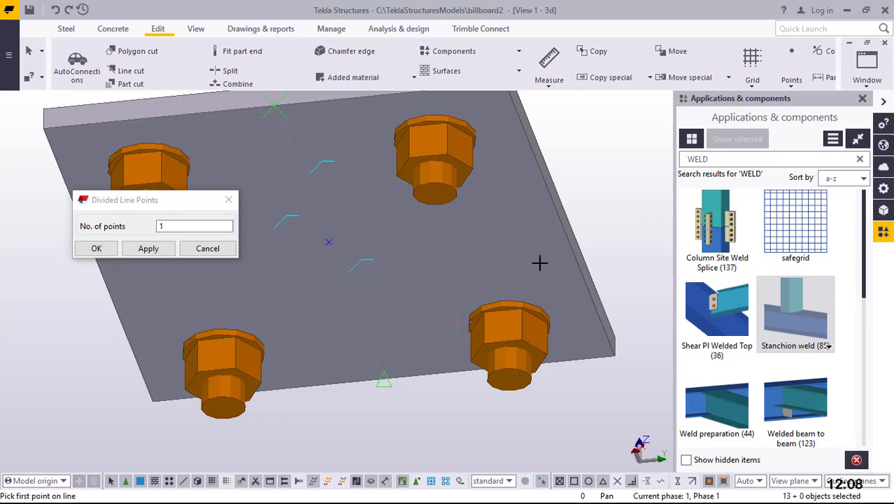
{"action": "right_click", "coordinate": [598, 138]}
{"action": "left_click", "coordinate": [620, 144]}
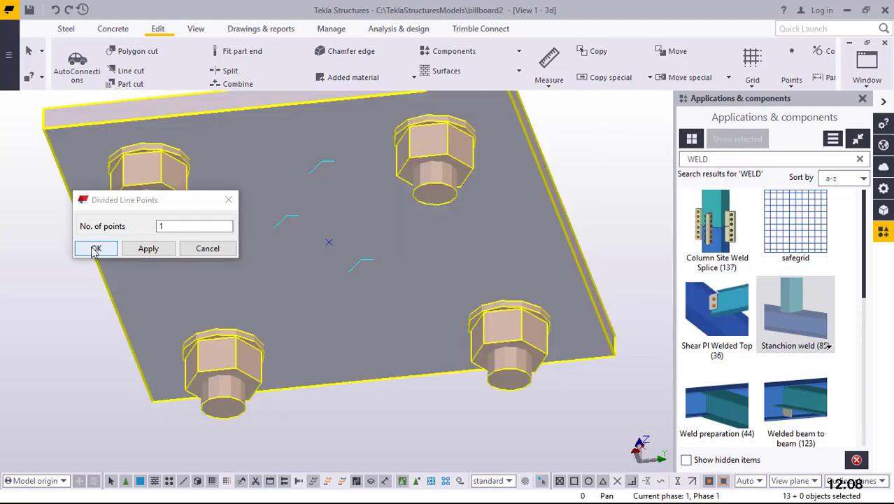
{"action": "left_click", "coordinate": [95, 248]}
- Move the rotated truss assembly from the centre point under its vertical post's base plate to the intersection of grid lines 9 and J
{"action": "scroll", "coordinate": [329, 247], "scroll_direction": "down", "scroll_amount": 5}
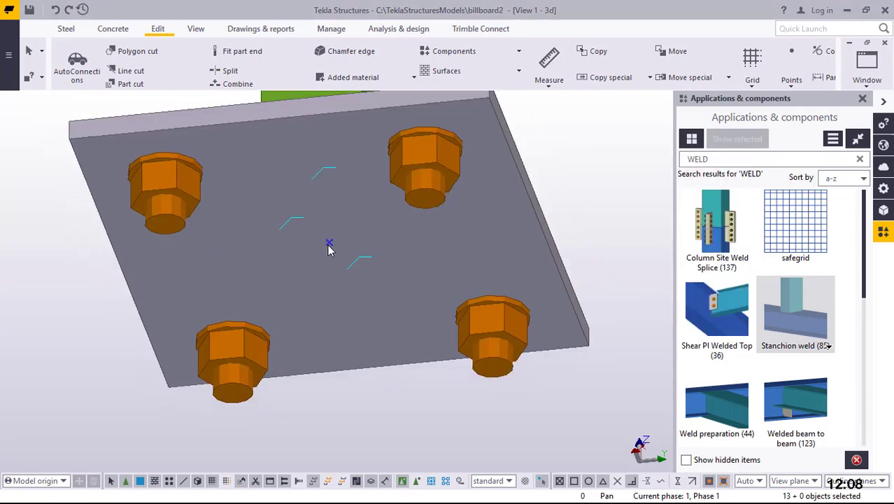
{"action": "scroll", "coordinate": [323, 259], "scroll_direction": "down", "scroll_amount": 8}
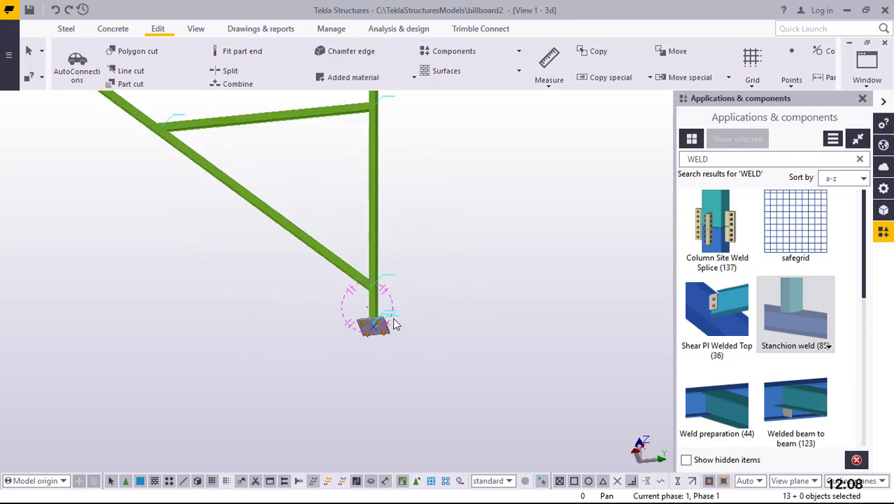
{"action": "left_click", "coordinate": [376, 223]}
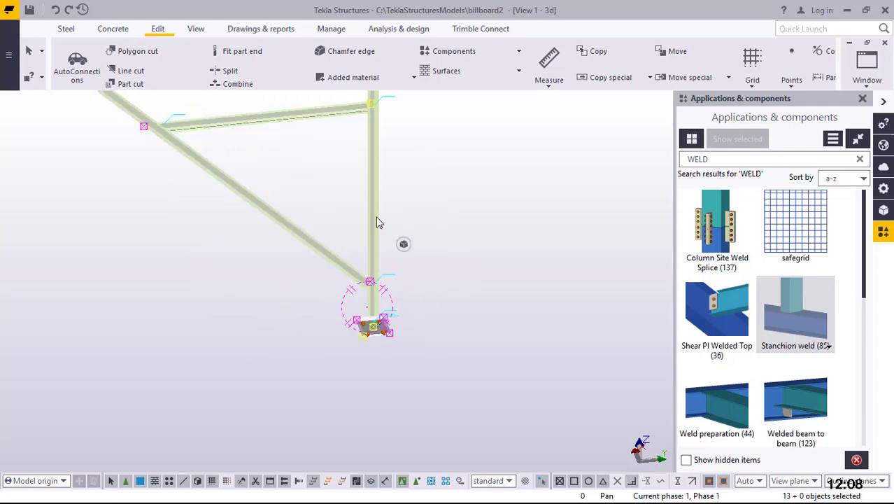
{"action": "scroll", "coordinate": [374, 342], "scroll_direction": "up", "scroll_amount": 6}
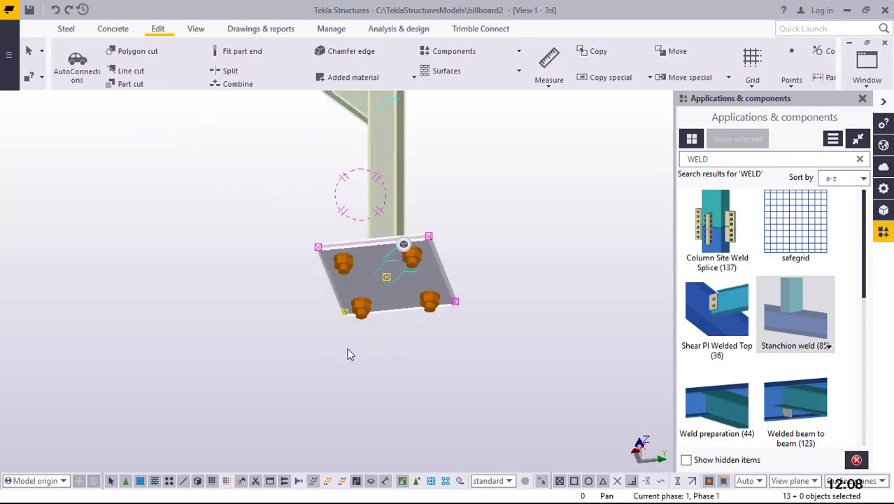
{"action": "scroll", "coordinate": [350, 354], "scroll_direction": "down", "scroll_amount": 4}
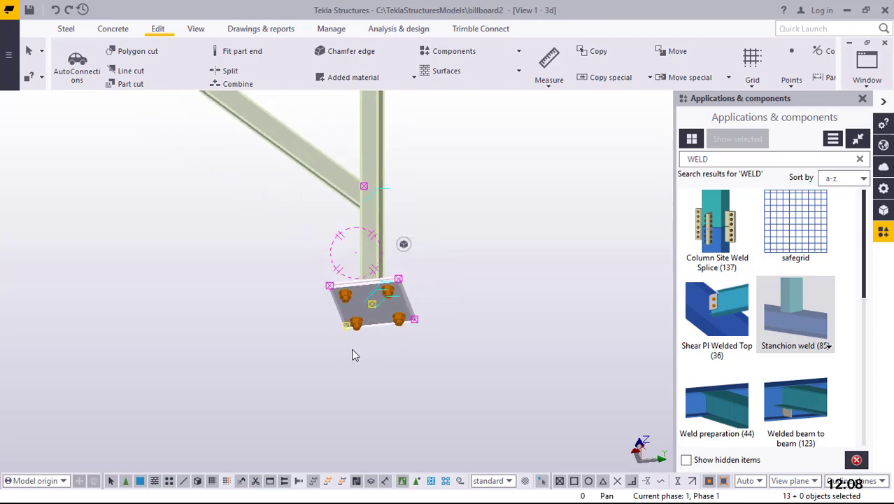
{"action": "right_click", "coordinate": [505, 131]}
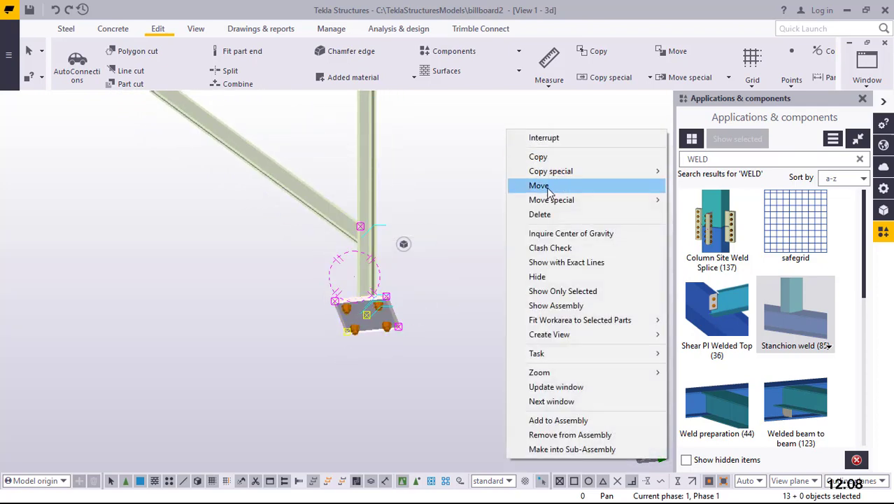
{"action": "left_click", "coordinate": [548, 187]}
{"action": "scroll", "coordinate": [365, 322], "scroll_direction": "up", "scroll_amount": 5}
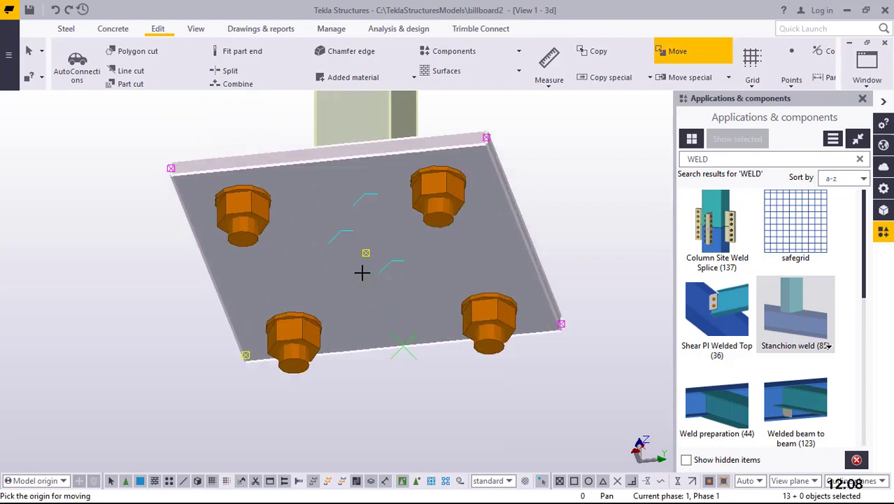
{"action": "scroll", "coordinate": [362, 269], "scroll_direction": "up", "scroll_amount": 3}
{"action": "left_click", "coordinate": [368, 243]}
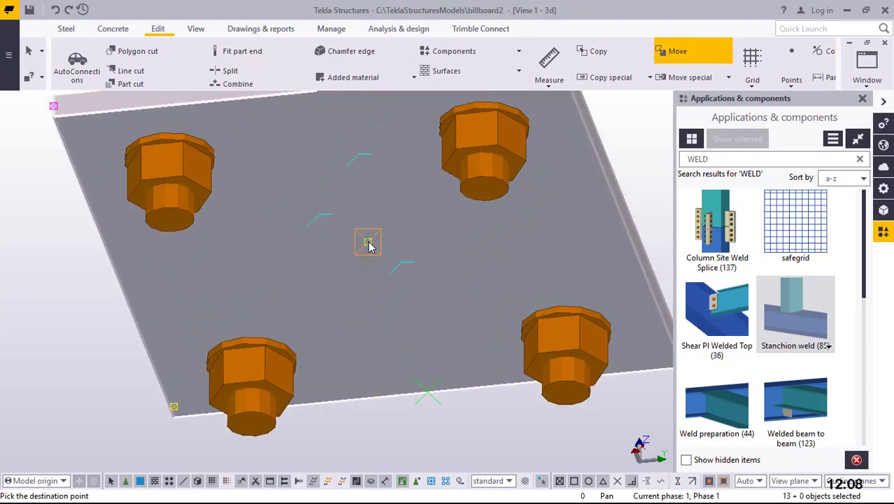
{"action": "scroll", "coordinate": [453, 269], "scroll_direction": "down", "scroll_amount": 6}
{"action": "scroll", "coordinate": [483, 245], "scroll_direction": "down", "scroll_amount": 8}
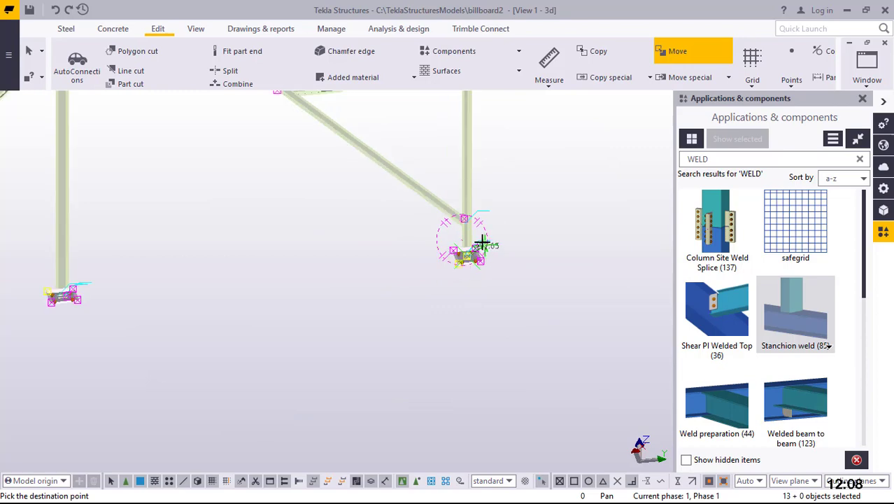
{"action": "middle_click_drag", "start_coordinate": [477, 243], "coordinate": [449, 370], "text": "ctrl"}
{"action": "scroll", "coordinate": [434, 342], "scroll_direction": "up", "scroll_amount": 4}
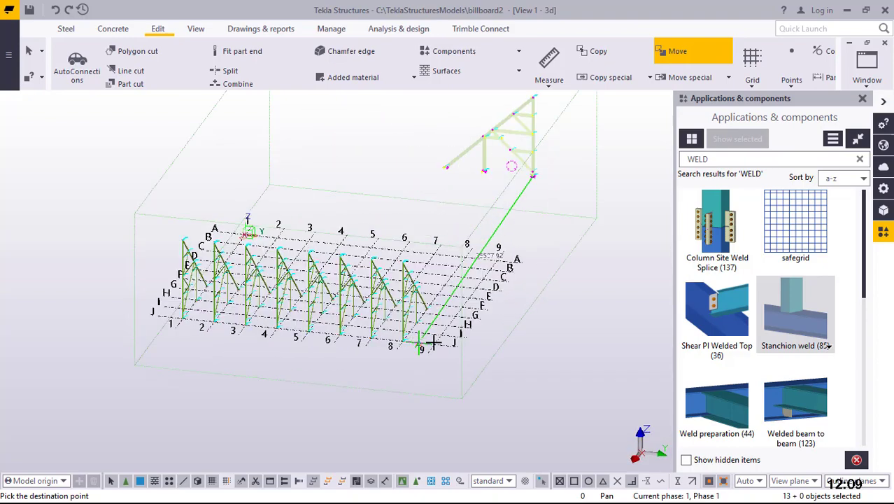
{"action": "scroll", "coordinate": [438, 346], "scroll_direction": "up", "scroll_amount": 8}
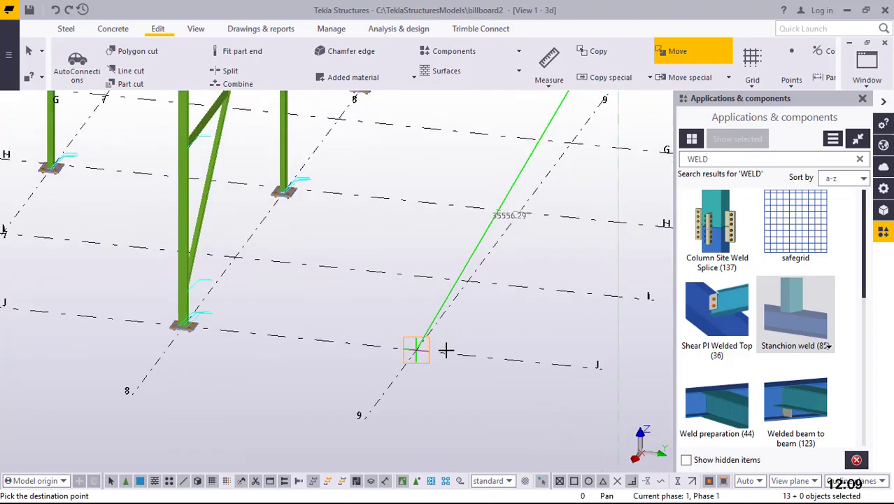
{"action": "scroll", "coordinate": [420, 350], "scroll_direction": "up", "scroll_amount": 3}
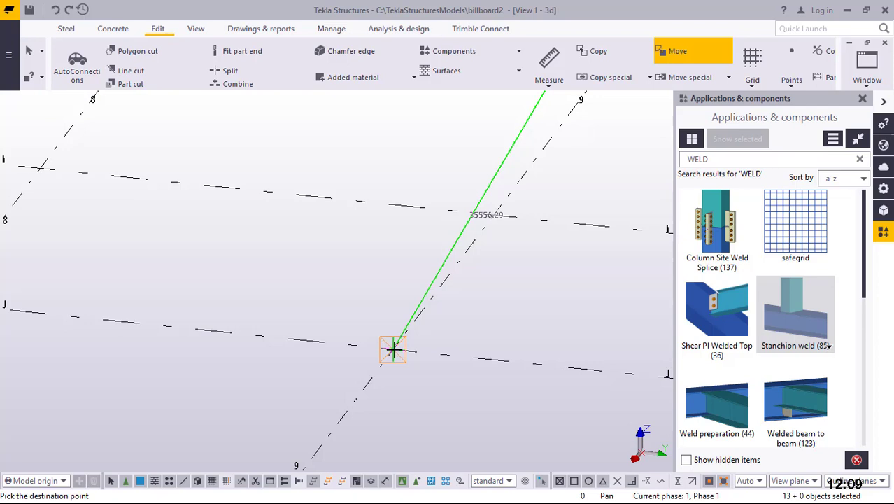
{"action": "left_click", "coordinate": [394, 349]}
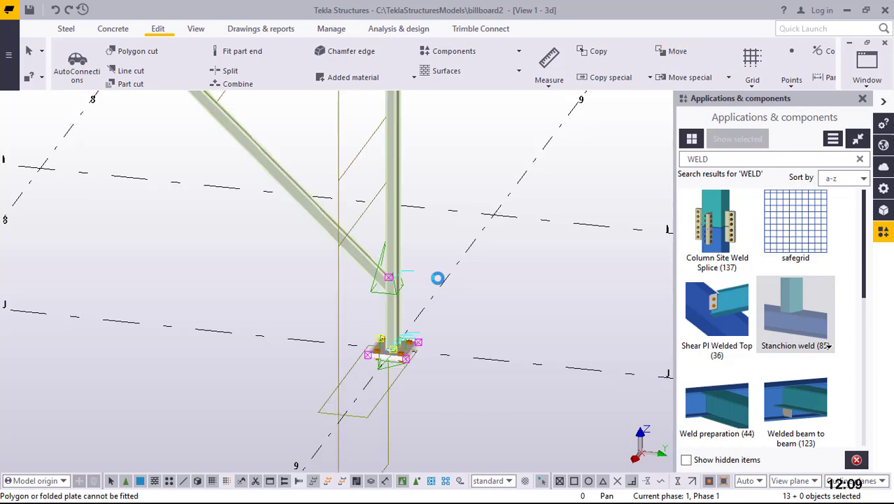
- Redraw the view to clear the leftover outlines around the moved truss
{"action": "right_click", "coordinate": [479, 135]}
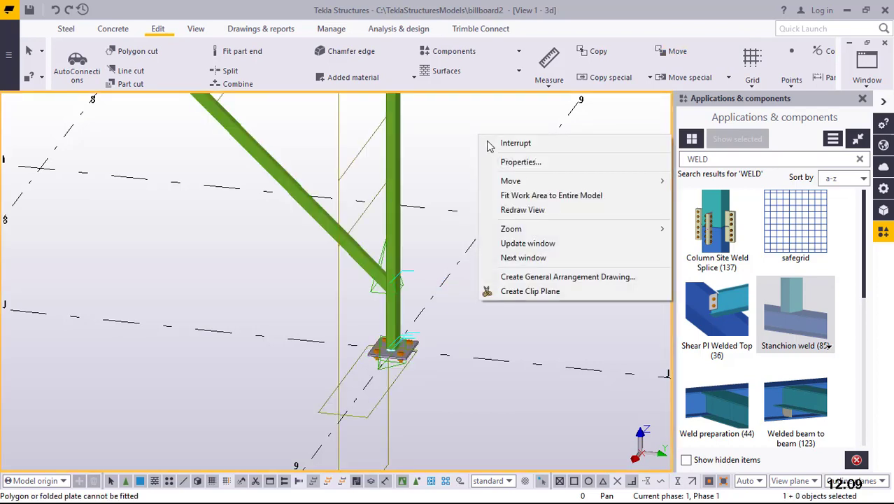
{"action": "left_click", "coordinate": [525, 210]}
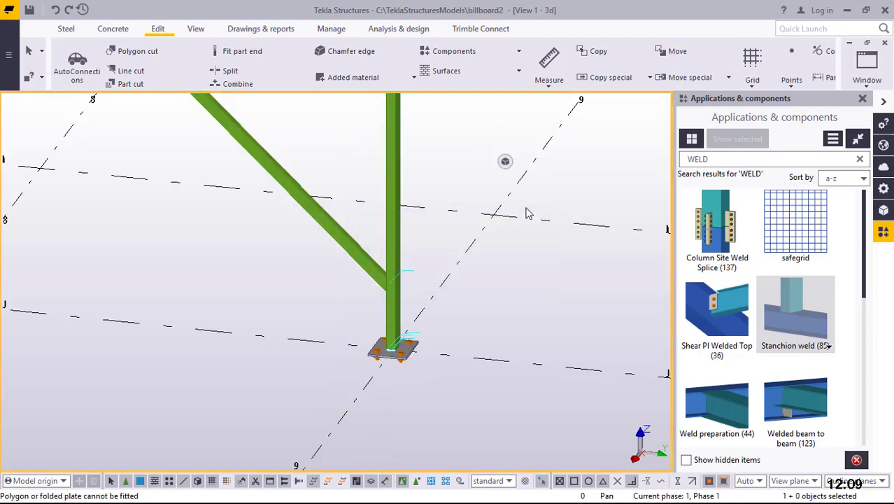
{"action": "scroll", "coordinate": [470, 342], "scroll_direction": "down", "scroll_amount": 10}
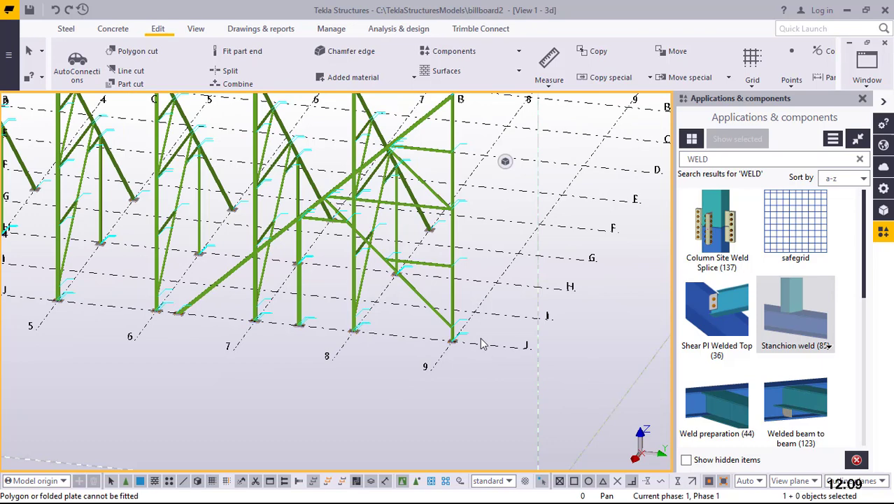
- Examine the moved truss assembly's position relative to grid lines 9 and J, and clear the selection
{"action": "left_click", "coordinate": [456, 295]}
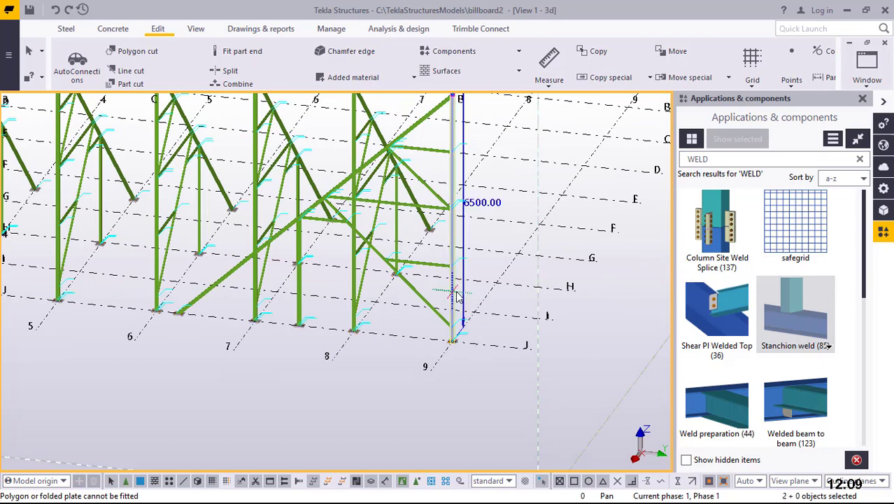
{"action": "left_click", "coordinate": [455, 406]}
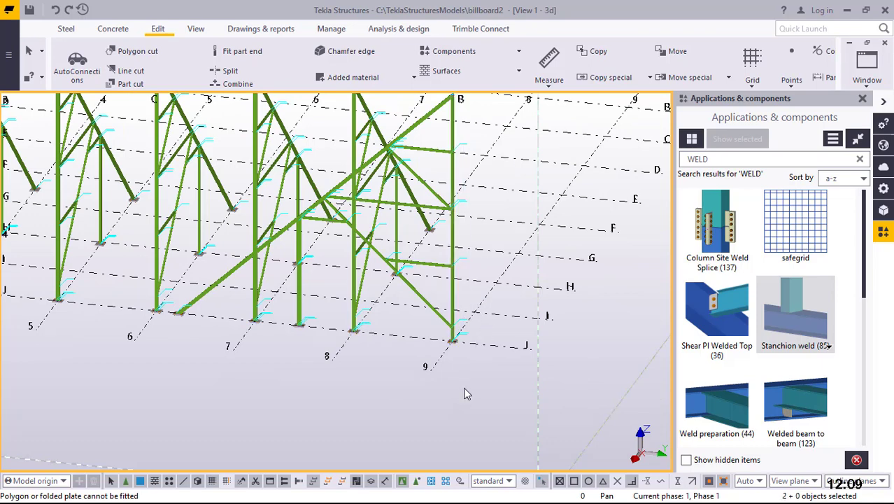
{"action": "left_click", "coordinate": [427, 305]}
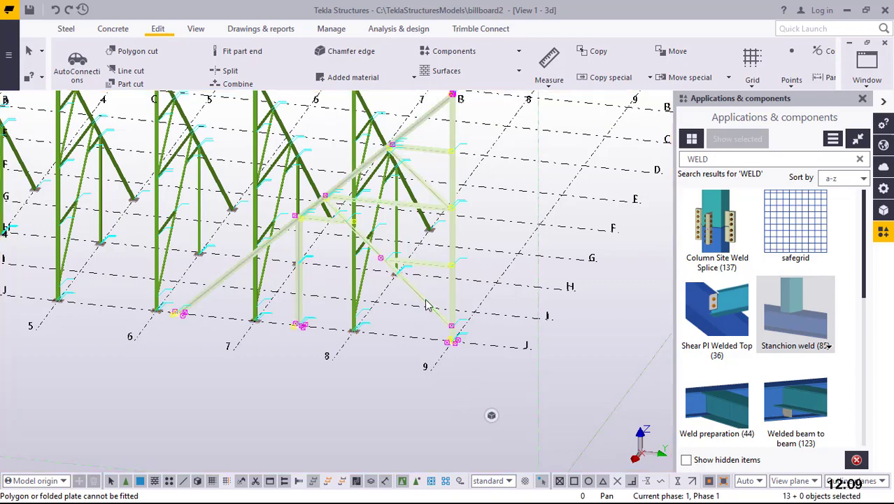
{"action": "middle_click_drag", "start_coordinate": [451, 325], "coordinate": [609, 216], "text": "ctrl"}
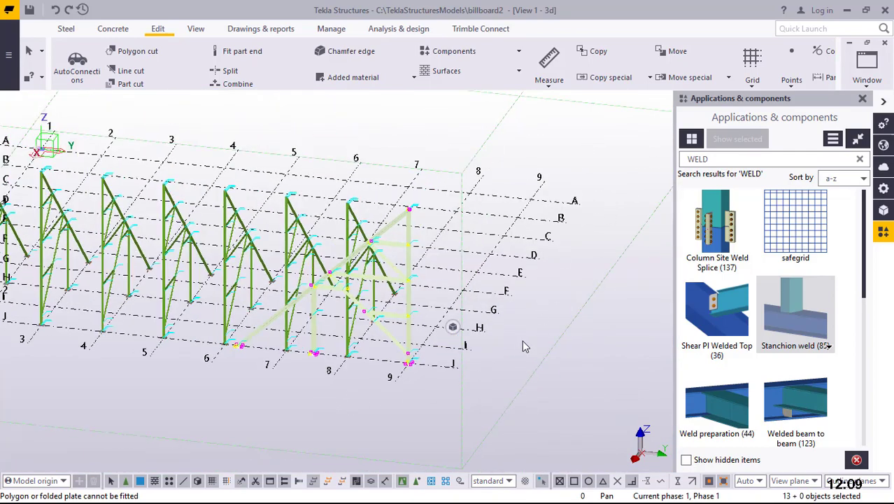
{"action": "scroll", "coordinate": [519, 341], "scroll_direction": "up", "scroll_amount": 2}
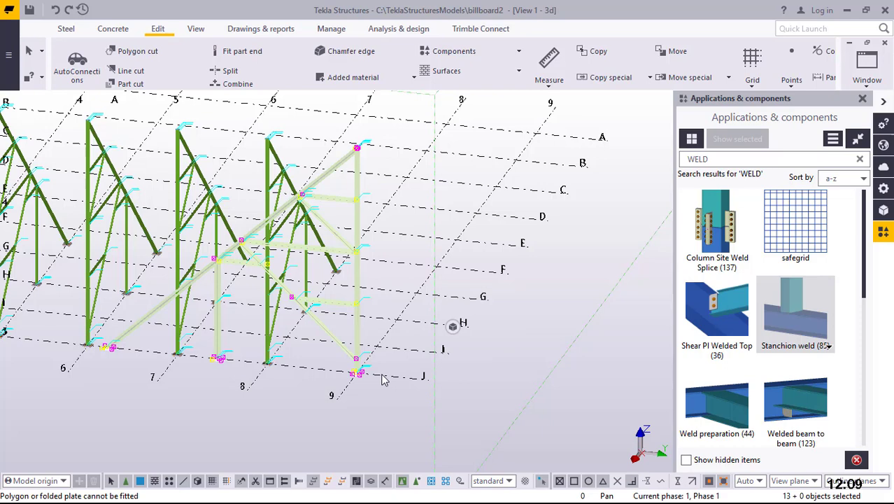
{"action": "left_click", "coordinate": [571, 267]}
{"action": "scroll", "coordinate": [383, 355], "scroll_direction": "up", "scroll_amount": 2}
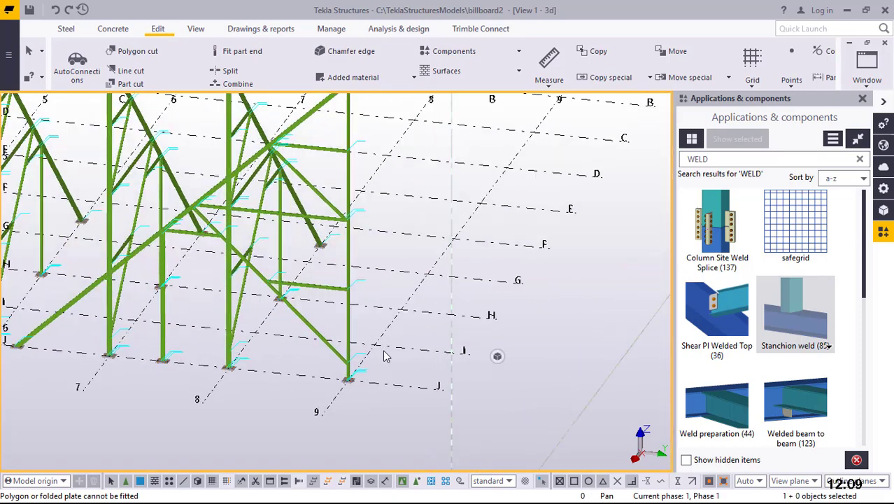
- Measure the distance between grid lines J and I
{"action": "left_click", "coordinate": [548, 87]}
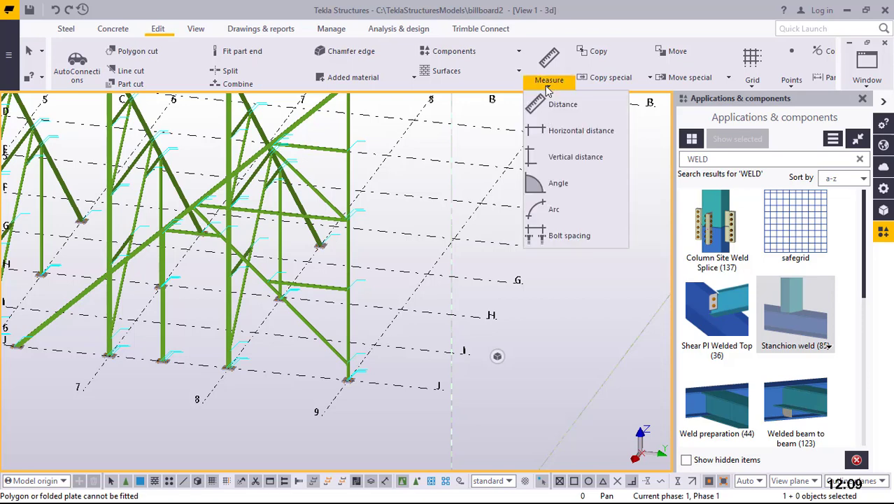
{"action": "left_click", "coordinate": [559, 104]}
{"action": "scroll", "coordinate": [402, 360], "scroll_direction": "up", "scroll_amount": 2}
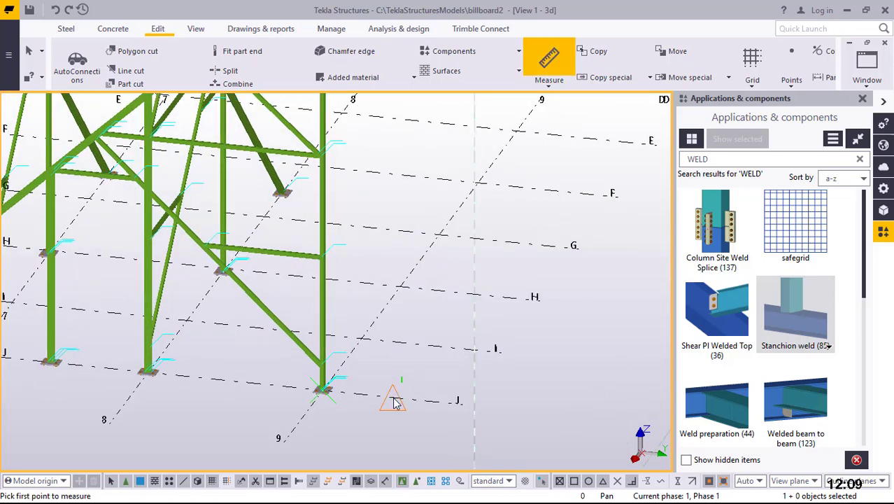
{"action": "left_click", "coordinate": [393, 397]}
{"action": "left_click", "coordinate": [428, 347]}
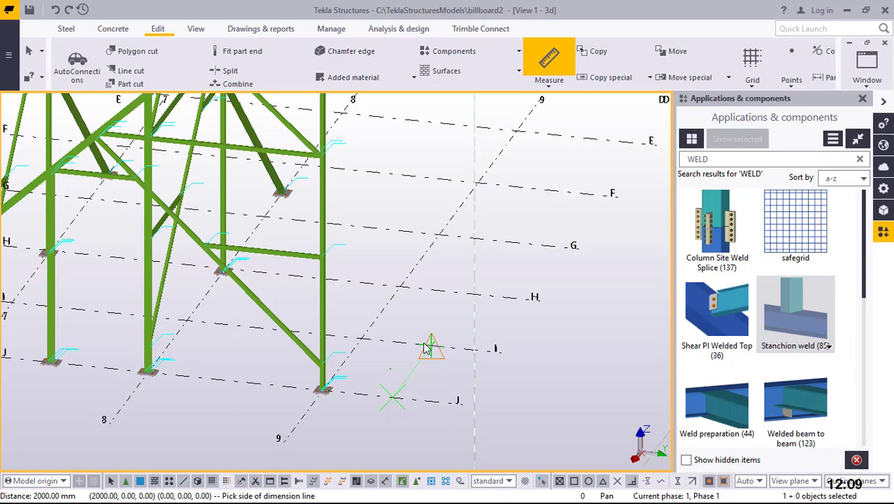
{"action": "left_click", "coordinate": [427, 348]}
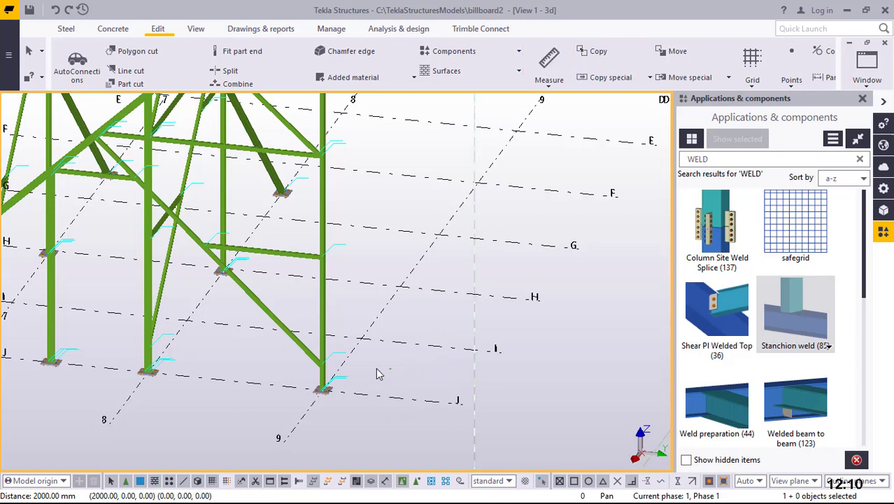
- Copy the truss assembly at grid 9-J linearly along grid line 9 with dX -2000, dY 0, dZ 0 and 6 copies
{"action": "left_click", "coordinate": [325, 309], "text": "alt"}
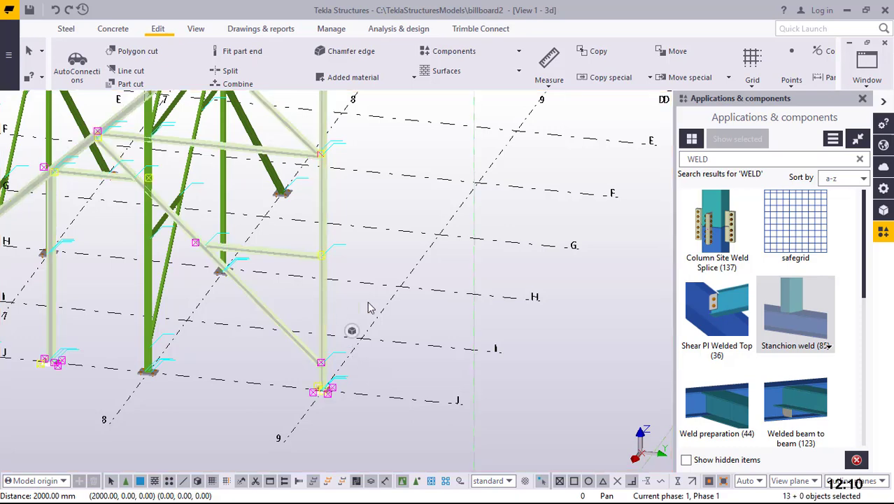
{"action": "right_click", "coordinate": [588, 278]}
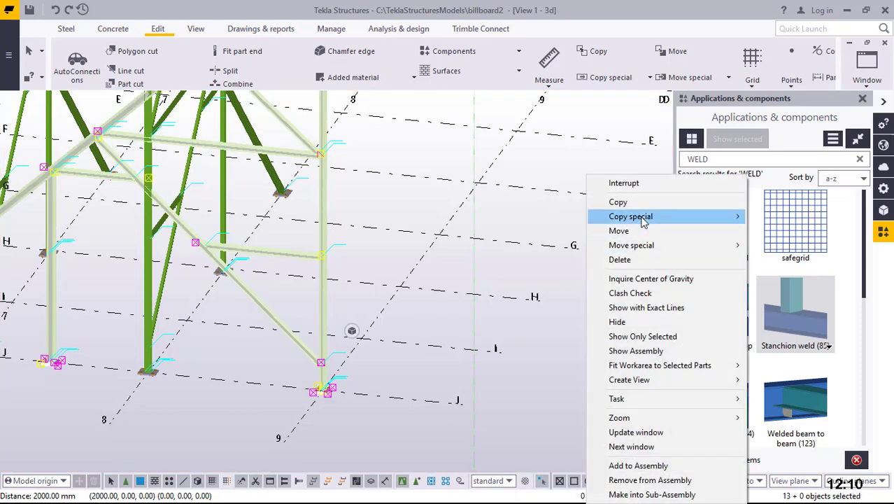
{"action": "mouse_move", "coordinate": [644, 221]}
{"action": "left_click", "coordinate": [779, 217]}
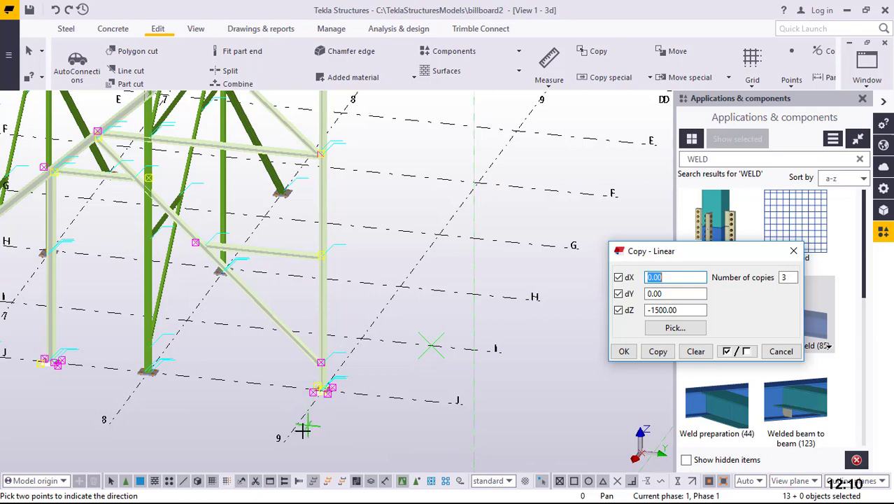
{"action": "left_click_drag", "start_coordinate": [689, 308], "coordinate": [640, 308]}
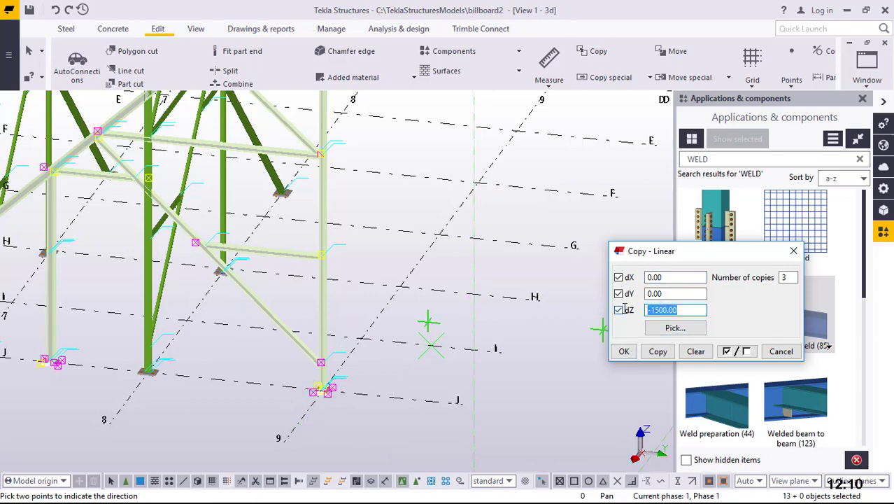
{"action": "type", "text": "0"}
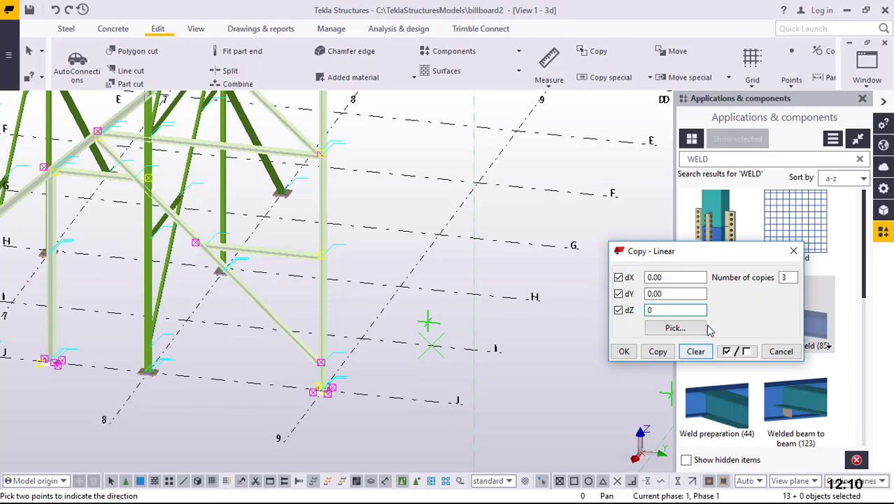
{"action": "left_click_drag", "start_coordinate": [675, 294], "coordinate": [645, 278]}
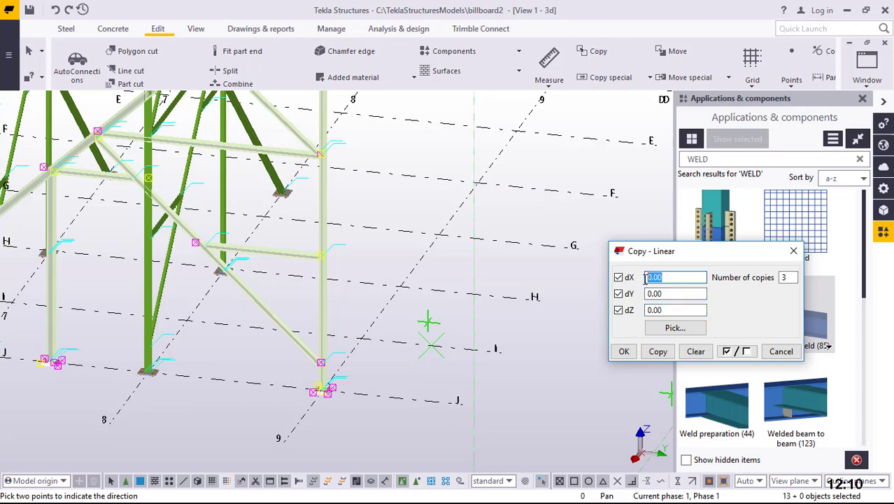
{"action": "type", "text": "2000"}
{"action": "left_click", "coordinate": [787, 277]}
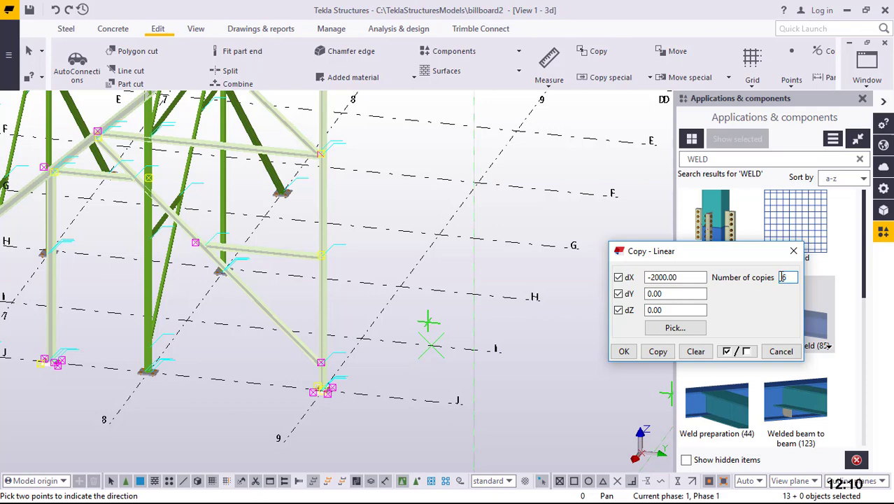
{"action": "left_click", "coordinate": [659, 353]}
{"action": "left_click", "coordinate": [659, 352]}
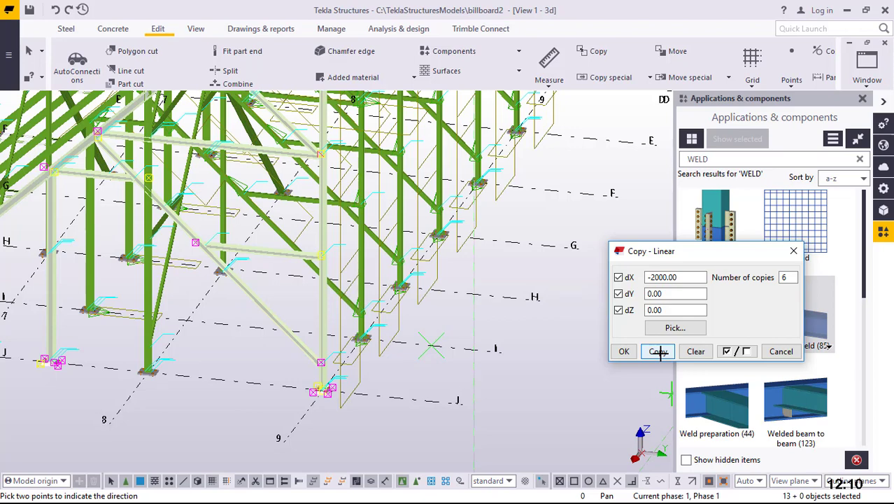
{"action": "left_click", "coordinate": [624, 351]}
- End the linear copy and redraw the view to clear the leftover outlines around the copied trusses
{"action": "scroll", "coordinate": [423, 413], "scroll_direction": "down", "scroll_amount": 5}
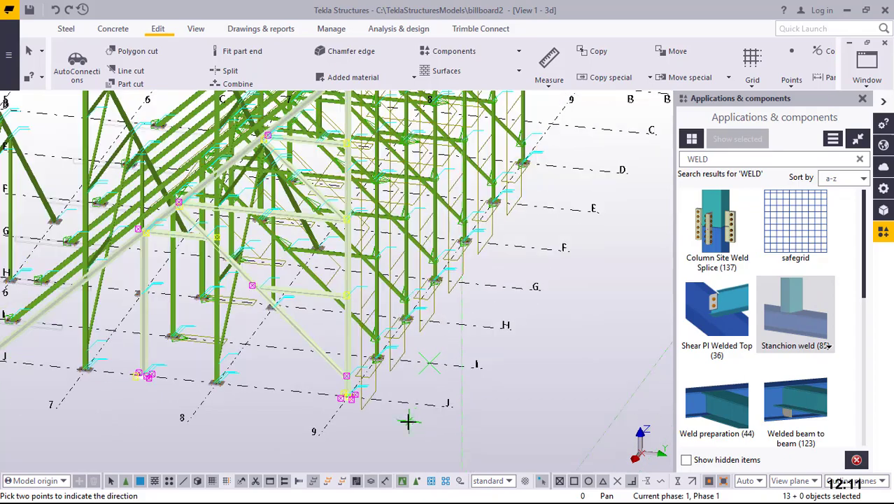
{"action": "scroll", "coordinate": [530, 204], "scroll_direction": "up", "scroll_amount": 2}
{"action": "scroll", "coordinate": [533, 143], "scroll_direction": "up", "scroll_amount": 5}
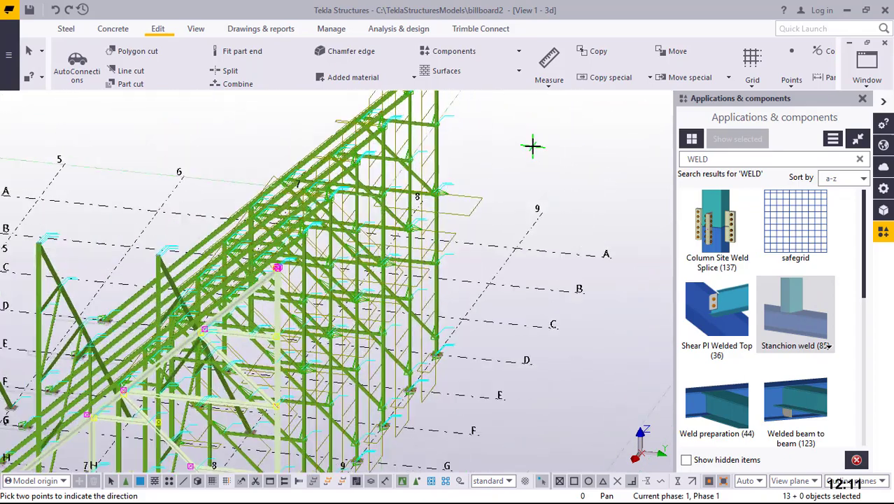
{"action": "right_click", "coordinate": [532, 146]}
{"action": "left_click", "coordinate": [570, 156]}
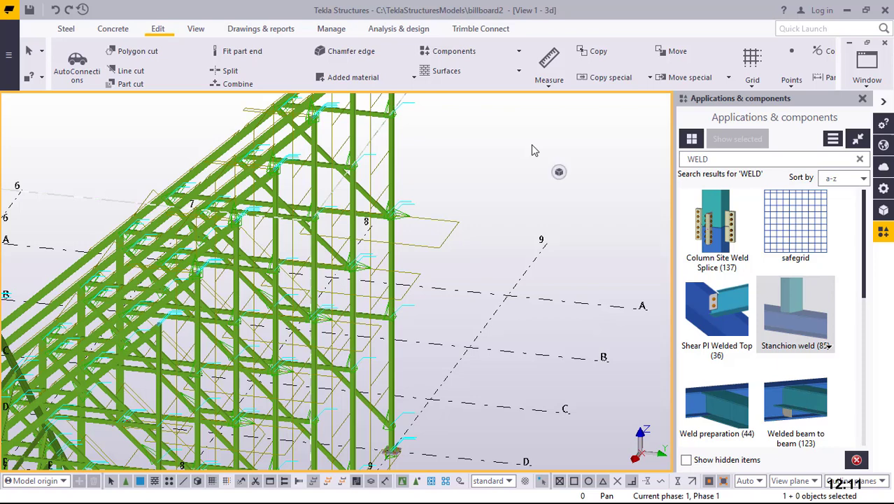
{"action": "right_click", "coordinate": [531, 145]}
{"action": "left_click", "coordinate": [594, 217]}
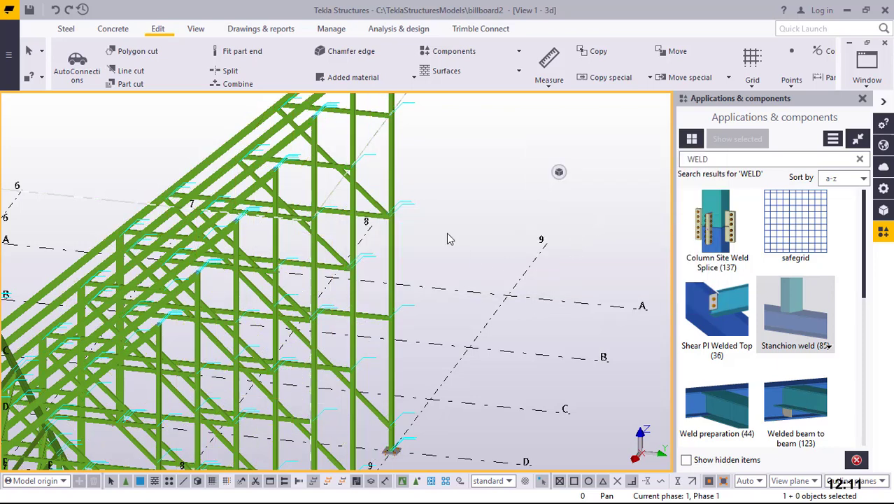
- Copy the truss assembly on grid line D to grid lines C and B, using a point on D as the origin
{"action": "left_click", "coordinate": [396, 155]}
{"action": "right_click", "coordinate": [527, 152]}
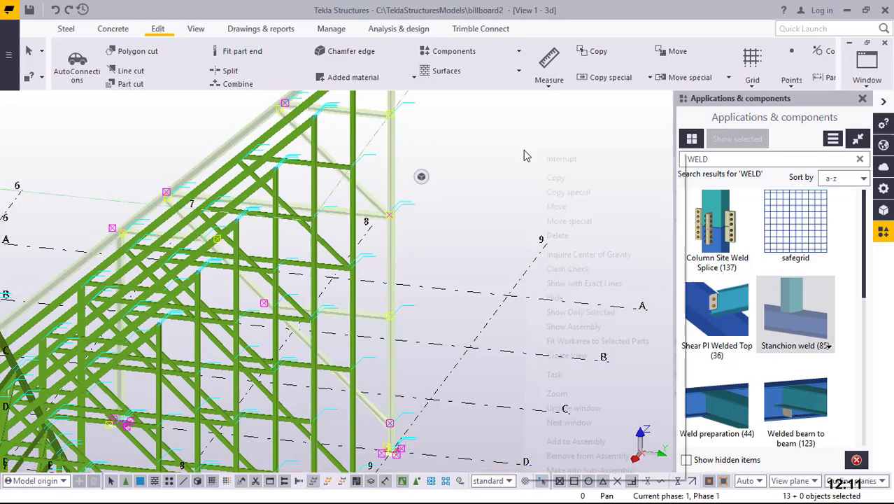
{"action": "left_click", "coordinate": [565, 177]}
{"action": "scroll", "coordinate": [448, 170], "scroll_direction": "down", "scroll_amount": 3}
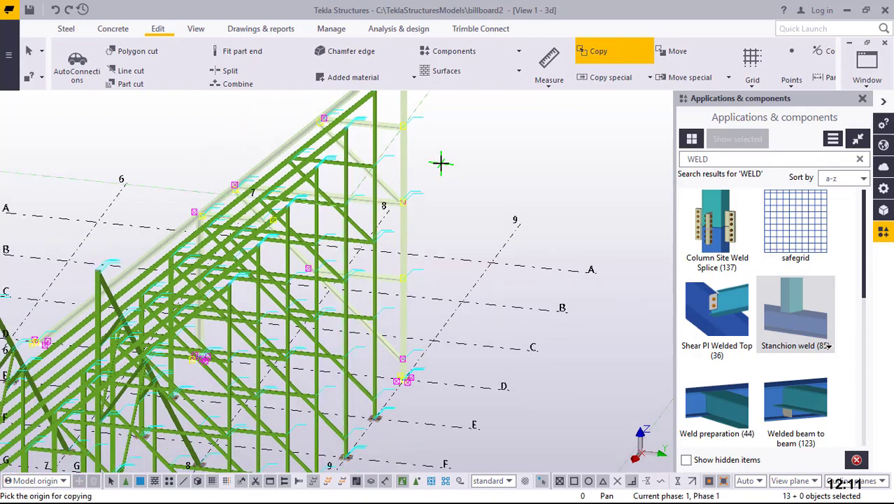
{"action": "scroll", "coordinate": [444, 366], "scroll_direction": "up", "scroll_amount": 3}
{"action": "left_click", "coordinate": [456, 366]}
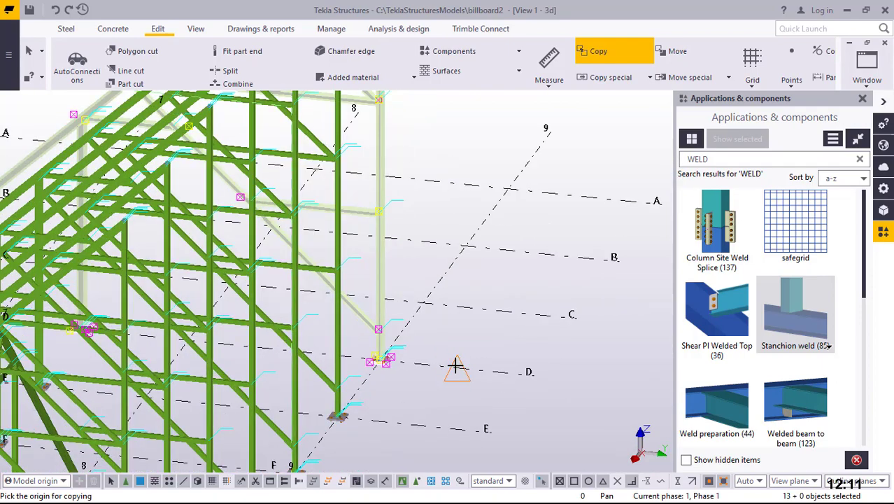
{"action": "left_click", "coordinate": [494, 311]}
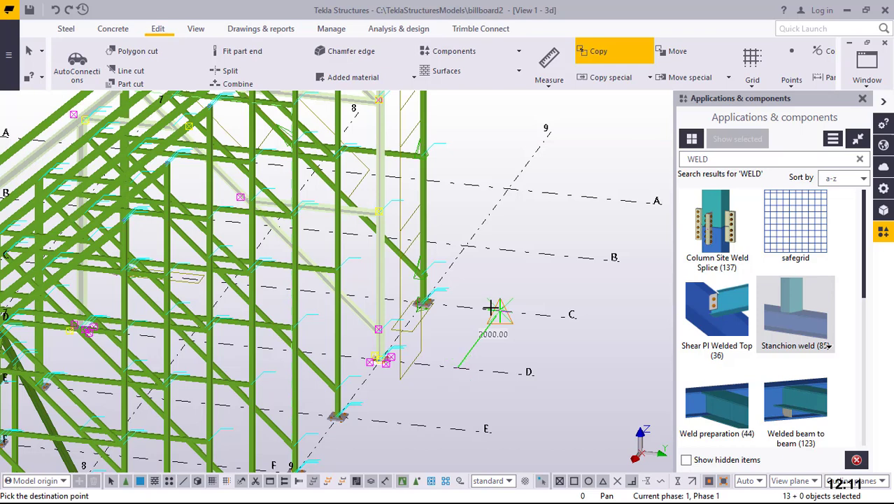
{"action": "left_click", "coordinate": [537, 253]}
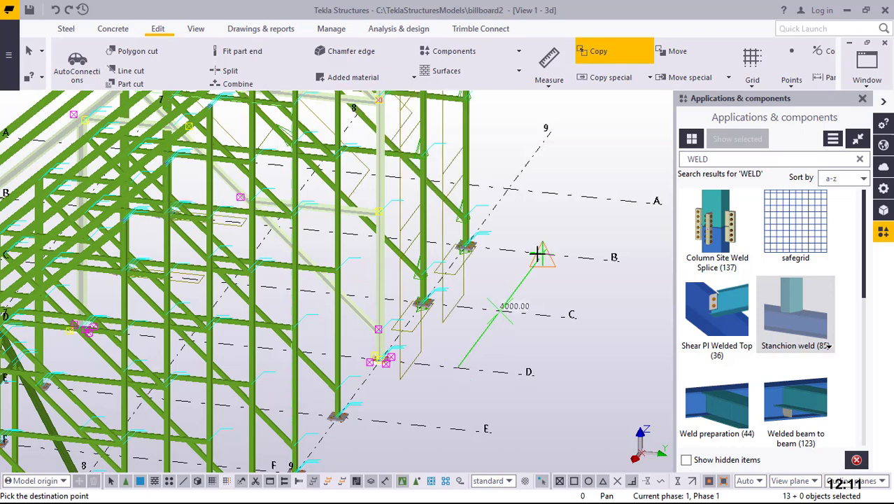
{"action": "right_click", "coordinate": [600, 141]}
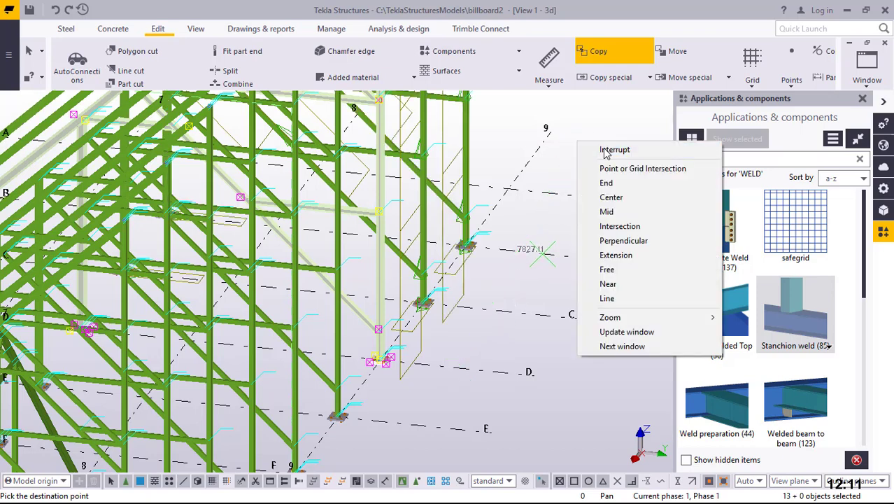
{"action": "left_click", "coordinate": [607, 147]}
- Redraw the view to clear the outlines around the trusses copied to grid lines C and B
{"action": "scroll", "coordinate": [483, 273], "scroll_direction": "down", "scroll_amount": 5}
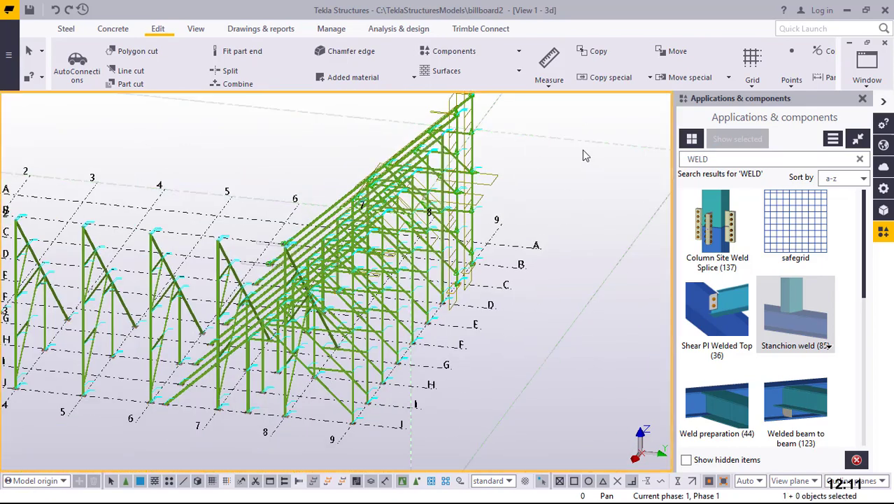
{"action": "right_click", "coordinate": [607, 175]}
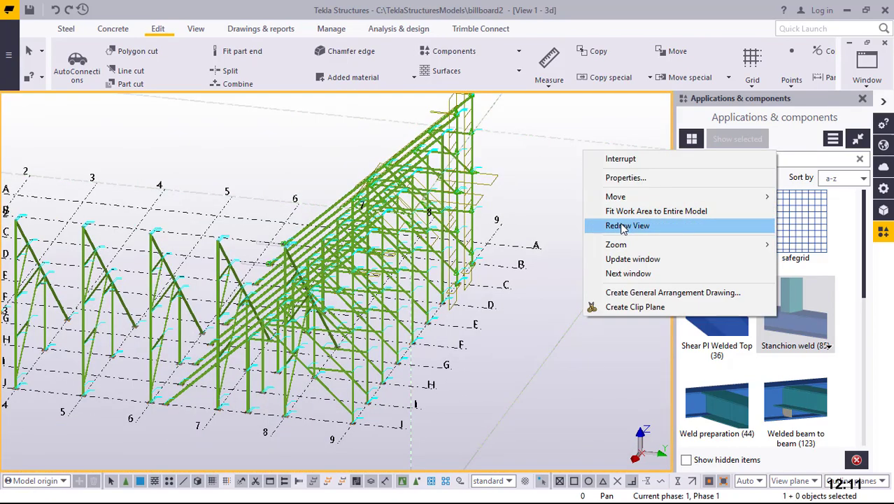
{"action": "left_click", "coordinate": [622, 226]}
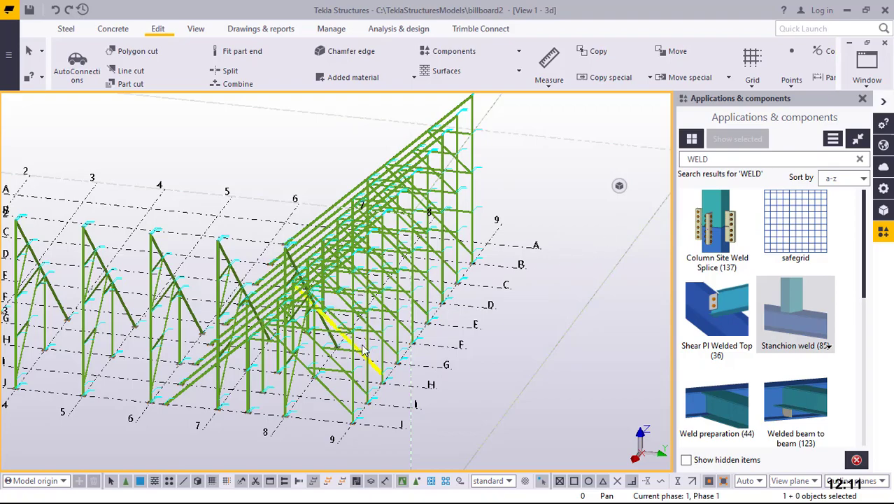
- Delete the bolted base plate at the foot of the inclined member of the rotated truss on grid line J
{"action": "mouse_move", "coordinate": [342, 350]}
{"action": "middle_mouse_down", "text": "ctrl"}
{"action": "mouse_move", "coordinate": [278, 348]}
{"action": "mouse_move", "coordinate": [297, 306]}
{"action": "mouse_move", "coordinate": [371, 310]}
{"action": "mouse_move", "coordinate": [435, 313]}
{"action": "mouse_move", "coordinate": [456, 359]}
{"action": "mouse_move", "coordinate": [315, 366]}
{"action": "mouse_move", "coordinate": [293, 384]}
{"action": "mouse_move", "coordinate": [224, 335]}
{"action": "middle_mouse_up", "text": "ctrl"}
{"action": "scroll", "coordinate": [223, 335], "scroll_direction": "up", "scroll_amount": 10}
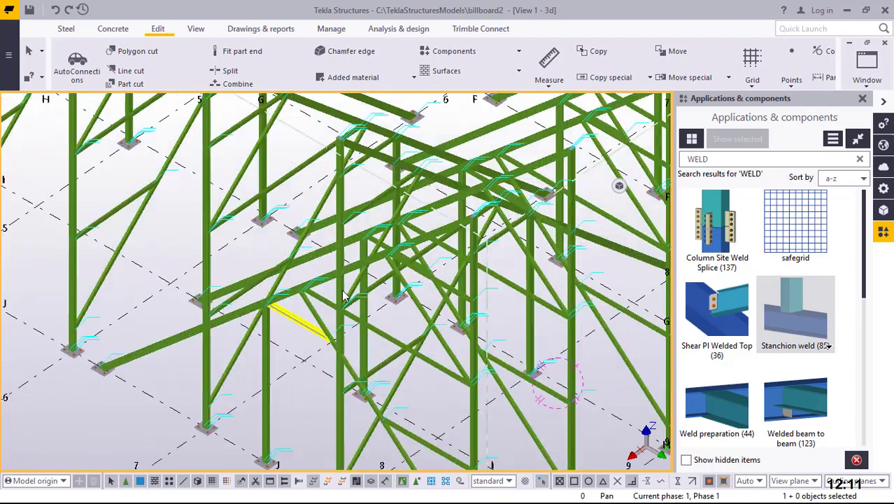
{"action": "middle_click_drag", "start_coordinate": [342, 273], "coordinate": [413, 238], "text": "ctrl"}
{"action": "scroll", "coordinate": [150, 349], "scroll_direction": "up", "scroll_amount": 10}
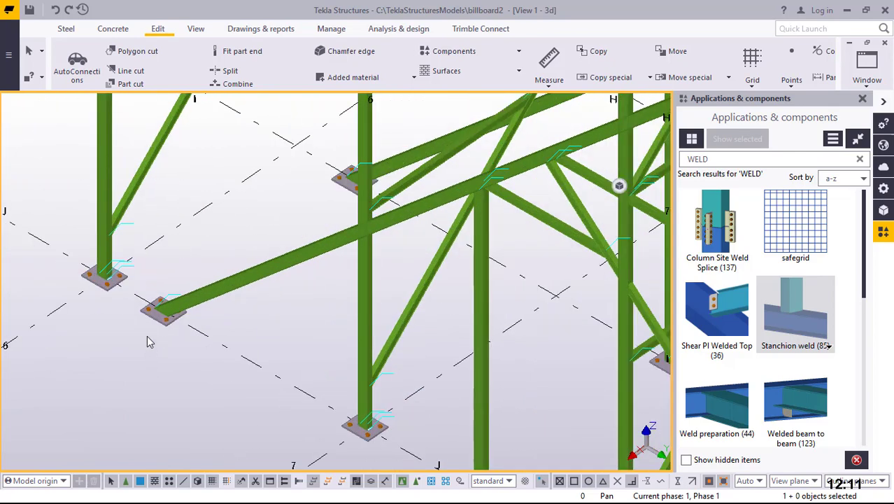
{"action": "left_click", "coordinate": [154, 311]}
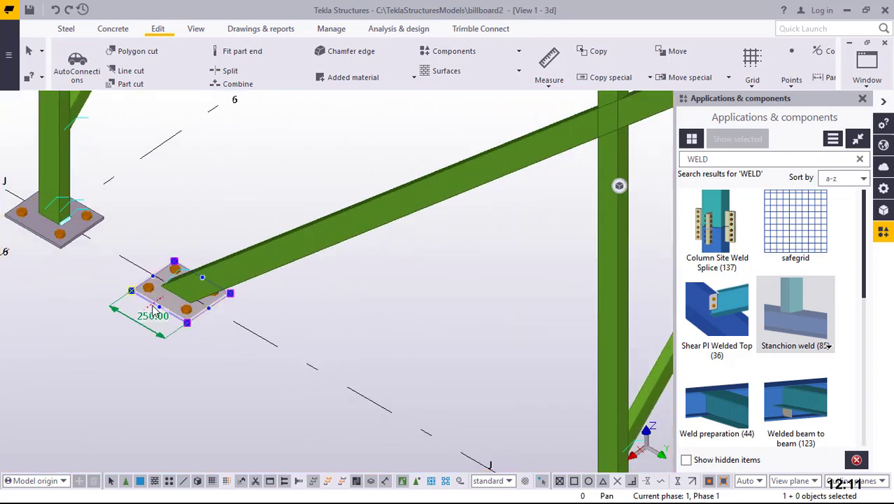
{"action": "scroll", "coordinate": [159, 316], "scroll_direction": "down", "scroll_amount": 6}
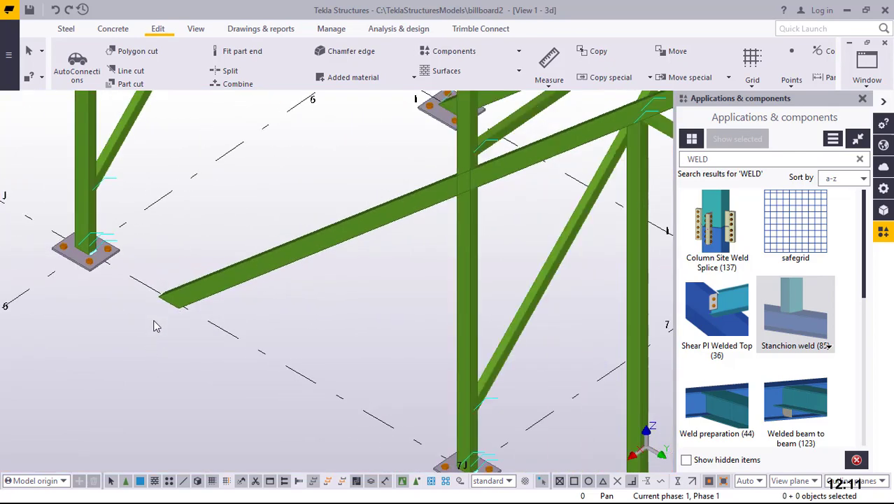
- Try to shorten the rotated truss's inclined member by moving its lower end up towards the column at 7-J, and undo it
{"action": "scroll", "coordinate": [371, 242], "scroll_direction": "up", "scroll_amount": 4}
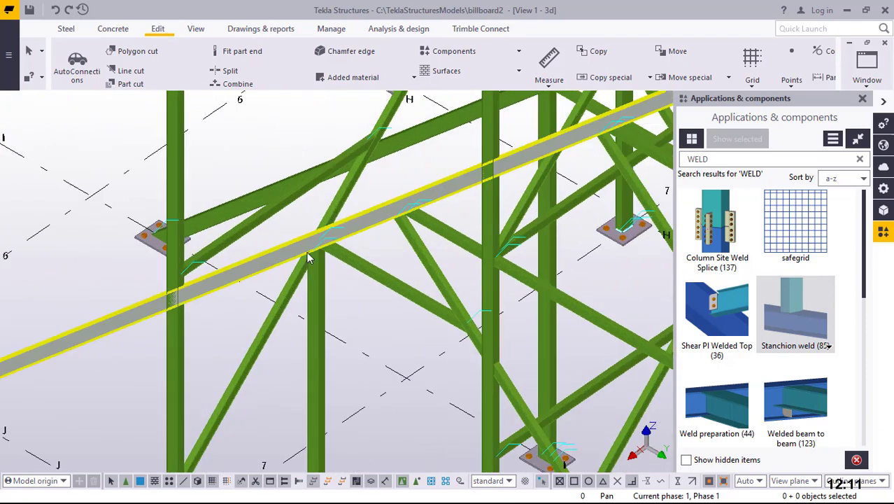
{"action": "middle_click_drag", "start_coordinate": [371, 242], "coordinate": [194, 331], "text": "ctrl"}
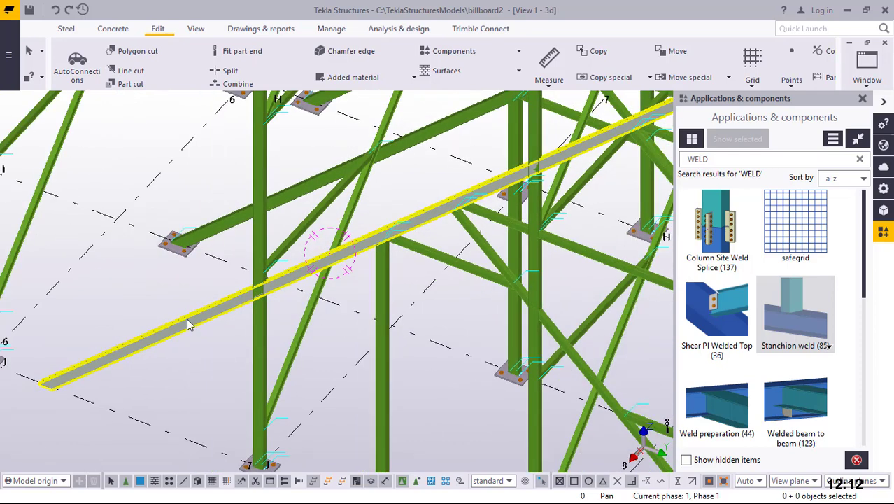
{"action": "left_click", "coordinate": [187, 325]}
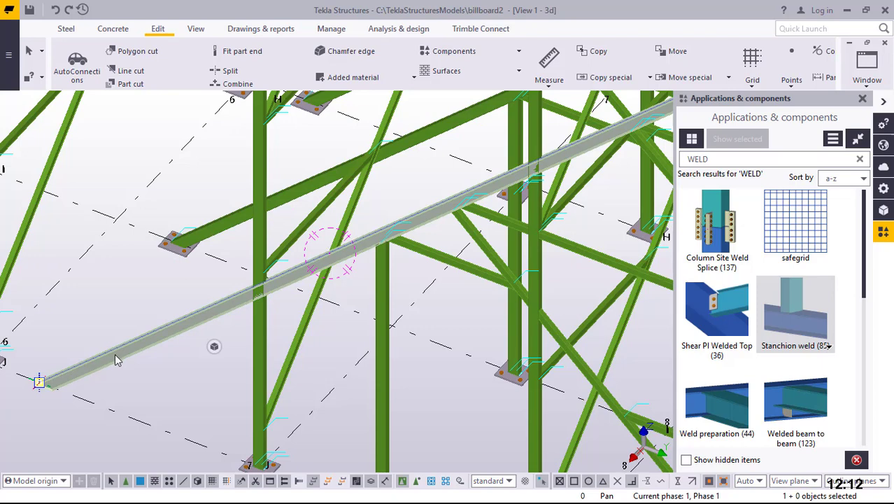
{"action": "left_click_drag", "start_coordinate": [134, 354], "coordinate": [239, 298]}
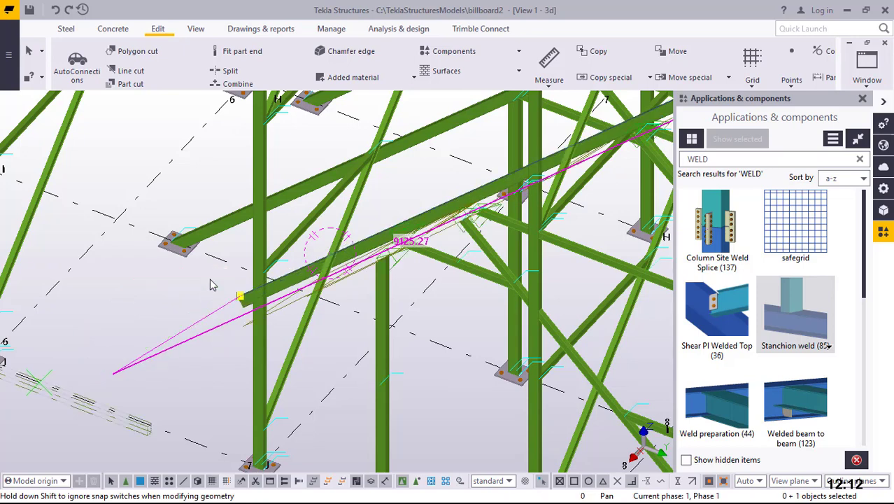
{"action": "left_click", "coordinate": [56, 9]}
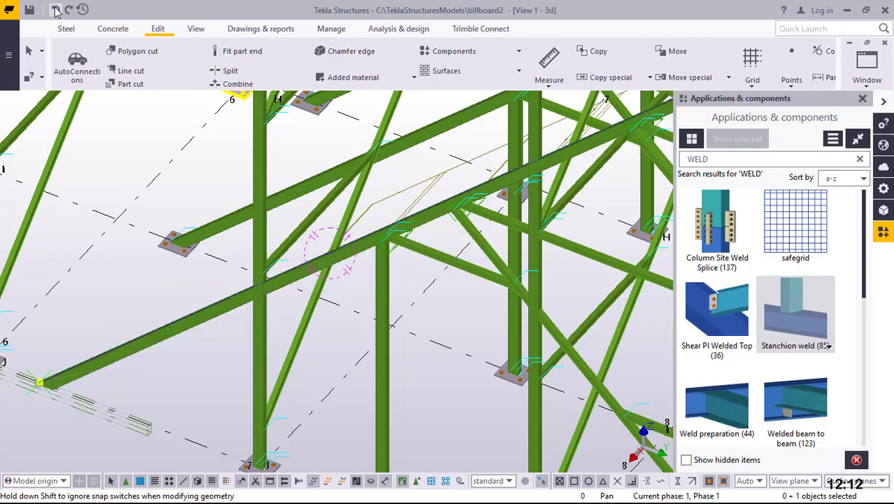
- Redraw the view to clear the leftover outlines near the foot of the inclined member
{"action": "left_click", "coordinate": [172, 334]}
{"action": "left_click", "coordinate": [191, 375]}
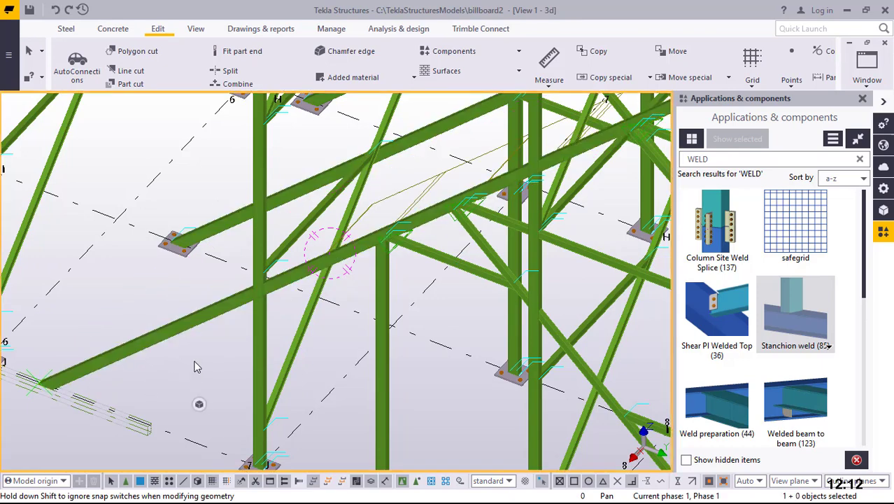
{"action": "right_click", "coordinate": [196, 364]}
{"action": "left_click", "coordinate": [241, 271]}
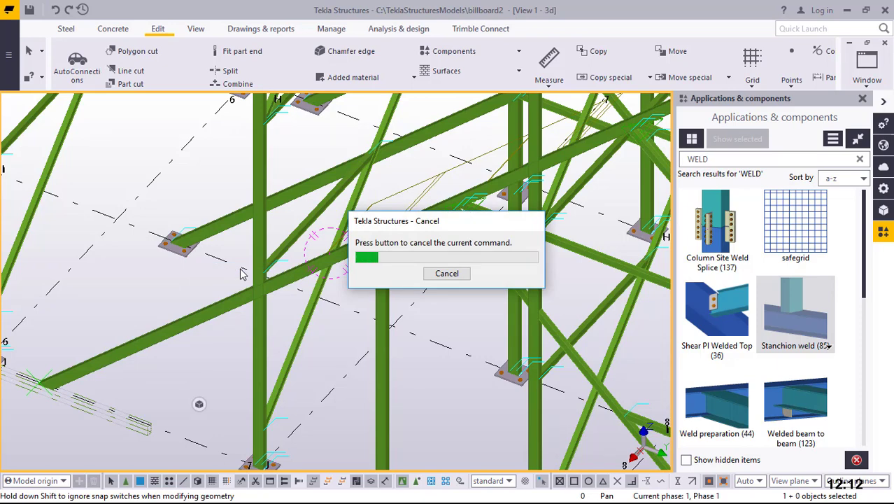
- Shorten the inclined member on grid line J from its lower end to a length of 8000
{"action": "left_click", "coordinate": [190, 317]}
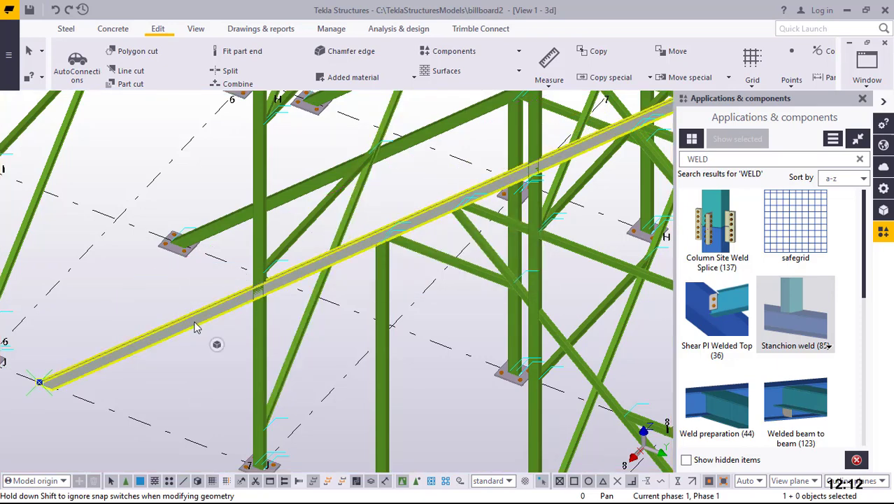
{"action": "left_click", "coordinate": [378, 180]}
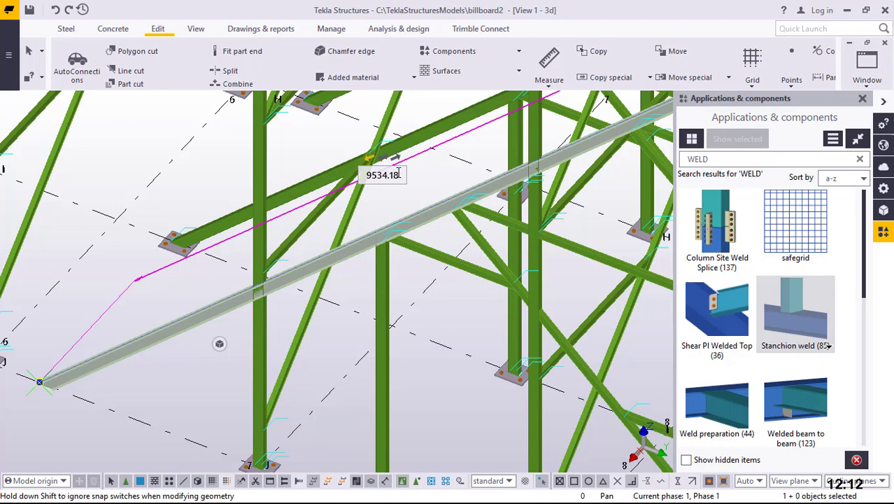
{"action": "key", "text": "BackSpace"}
{"action": "key", "text": "BackSpace"}
{"action": "key", "text": "BackSpace"}
{"action": "key", "text": "BackSpace"}
{"action": "key", "text": "BackSpace"}
{"action": "key", "text": "BackSpace"}
{"action": "key", "text": "BackSpace"}
{"action": "type", "text": "8000"}
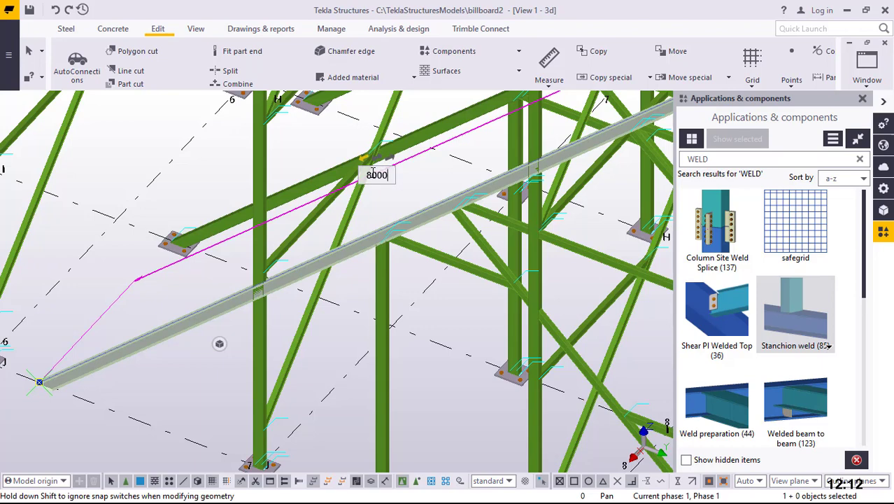
{"action": "key", "text": "Return"}
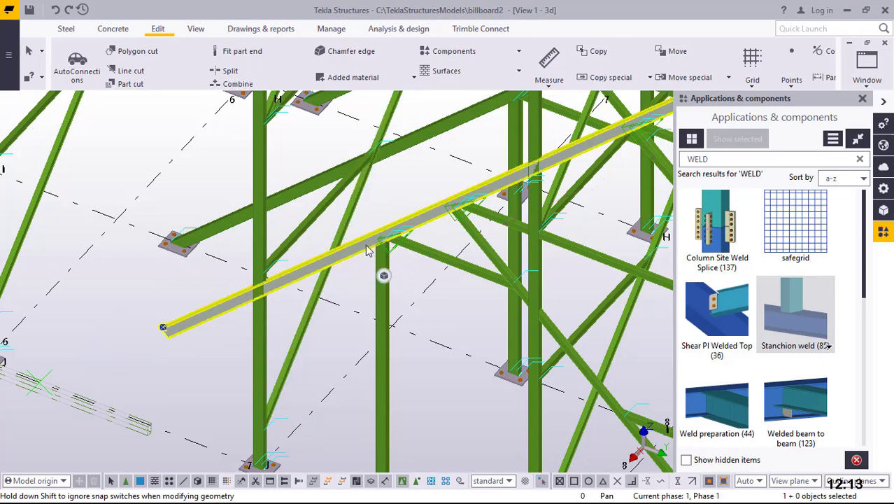
- Set the inclined member's length to 7500, keeping its upper end fixed
{"action": "left_click", "coordinate": [408, 275]}
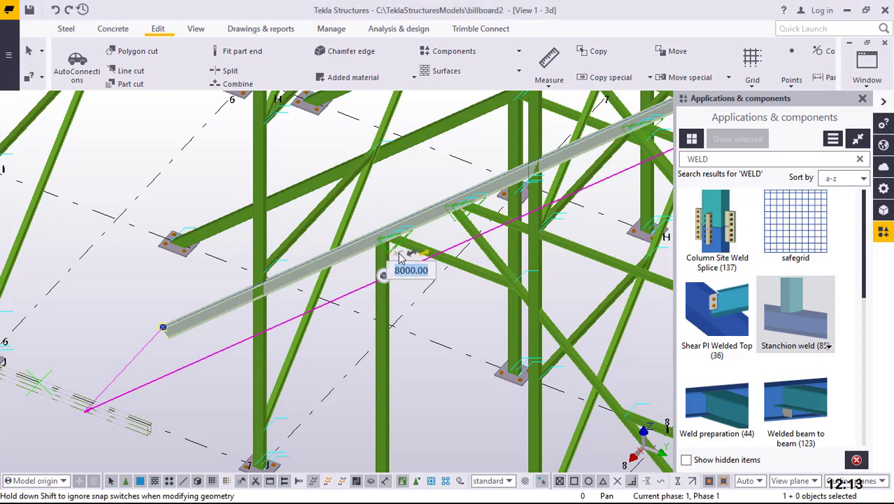
{"action": "left_click", "coordinate": [403, 254]}
{"action": "left_click", "coordinate": [417, 270]}
{"action": "left_click_drag", "start_coordinate": [429, 270], "coordinate": [395, 270]}
{"action": "key", "text": "BackSpace"}
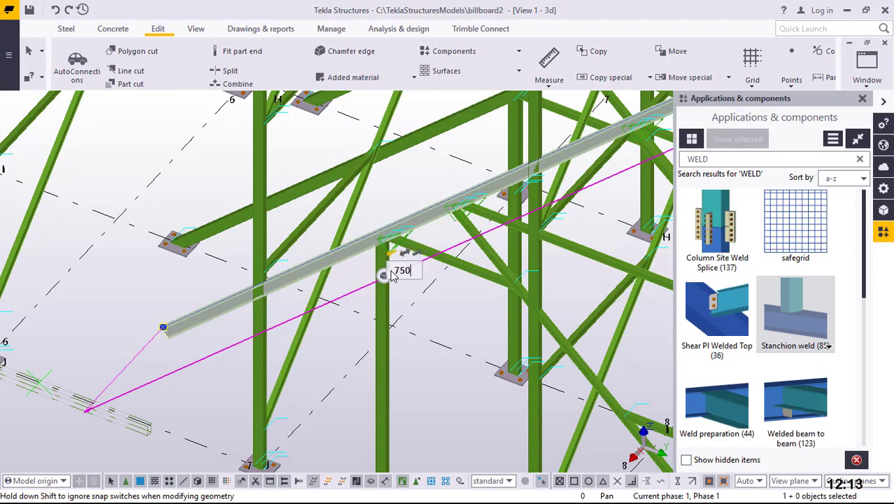
{"action": "type", "text": "7500"}
{"action": "key", "text": "Return"}
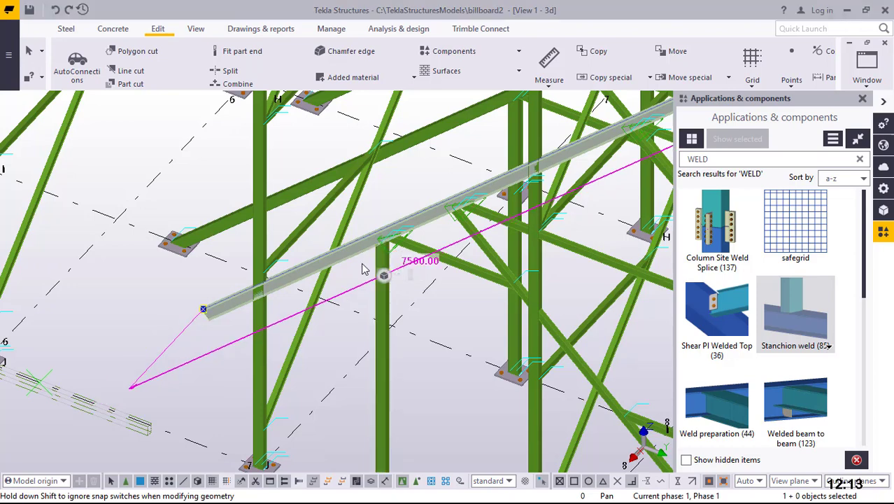
- Try a length of 6000 for the inclined member from its lower end, and undo that change
{"action": "scroll", "coordinate": [365, 259], "scroll_direction": "up", "scroll_amount": 2}
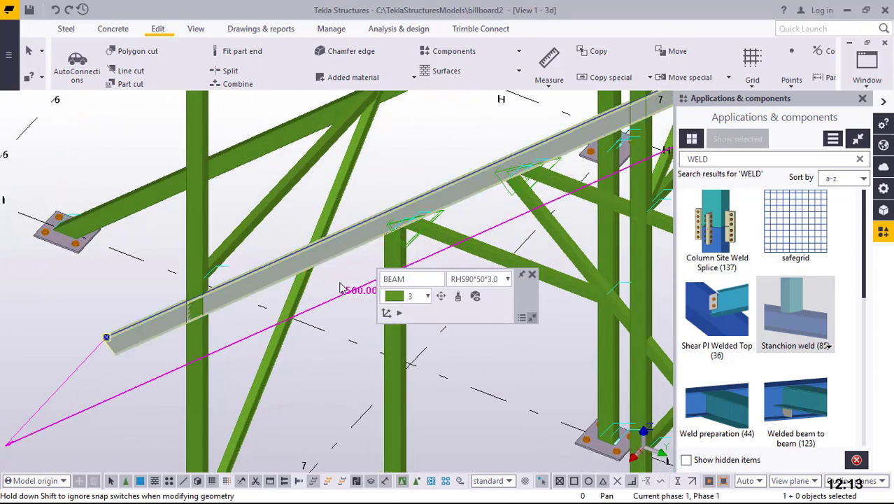
{"action": "left_click", "coordinate": [351, 291]}
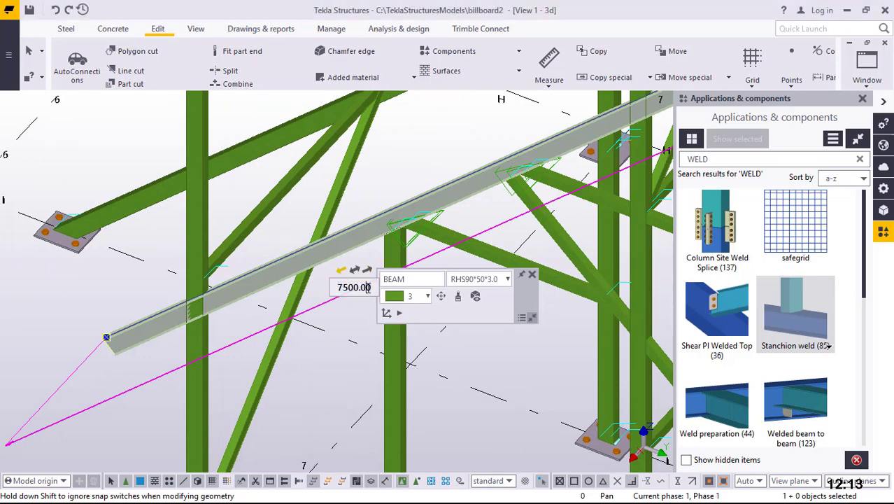
{"action": "key", "text": "BackSpace"}
{"action": "key", "text": "BackSpace"}
{"action": "key", "text": "BackSpace"}
{"action": "key", "text": "BackSpace"}
{"action": "key", "text": "BackSpace"}
{"action": "key", "text": "BackSpace"}
{"action": "key", "text": "BackSpace"}
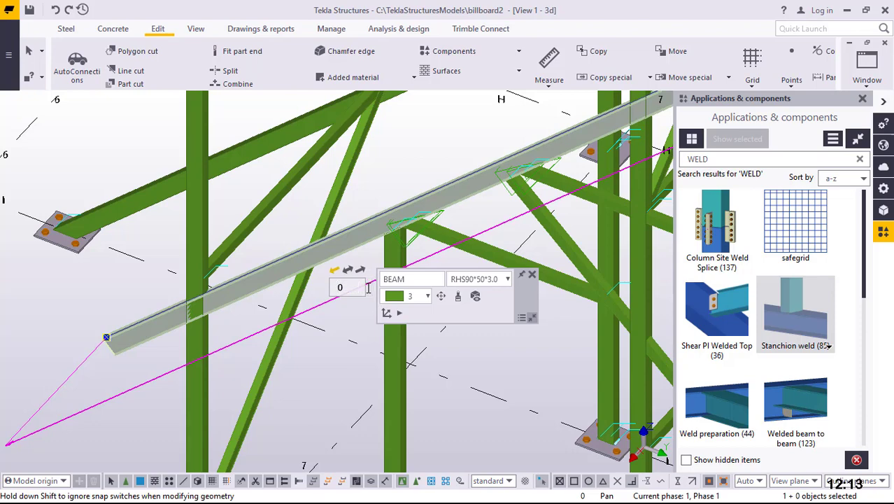
{"action": "type", "text": "6000"}
{"action": "key", "text": "Return"}
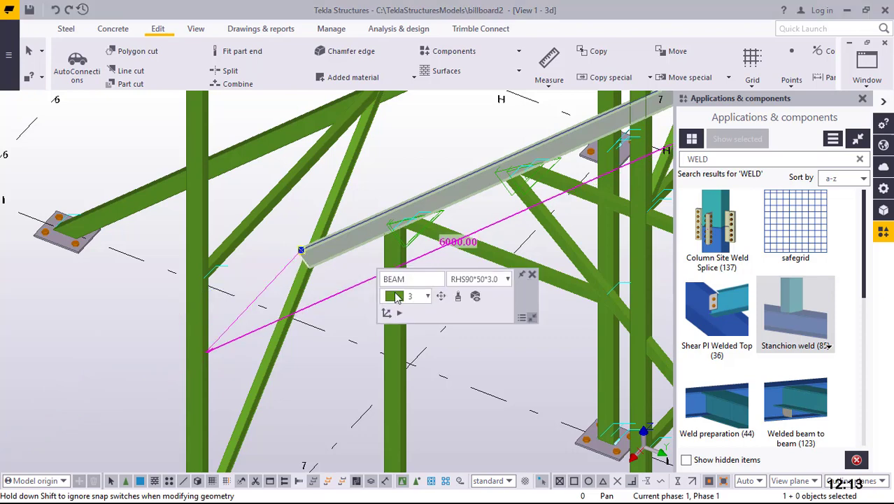
{"action": "left_click", "coordinate": [55, 10]}
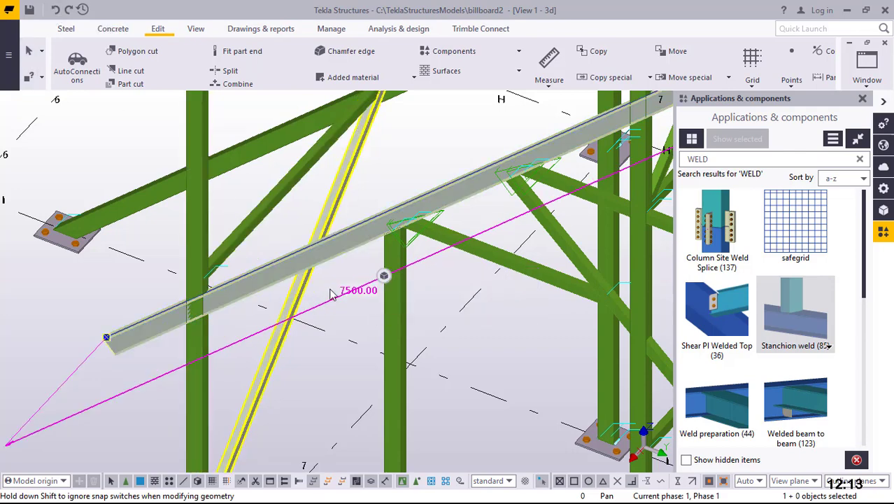
- Set the inclined member's length to 7000 from its lower end, so it ends just past the column at 7-J
{"action": "left_click", "coordinate": [359, 288]}
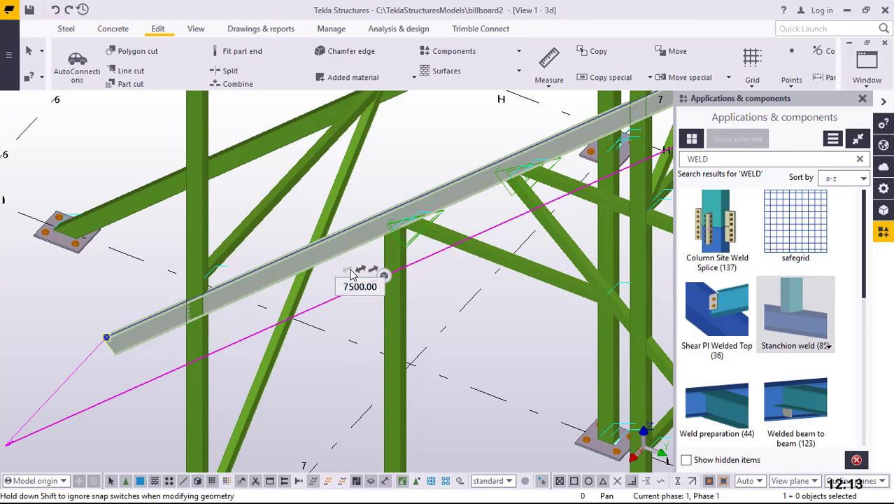
{"action": "double_click", "coordinate": [378, 286]}
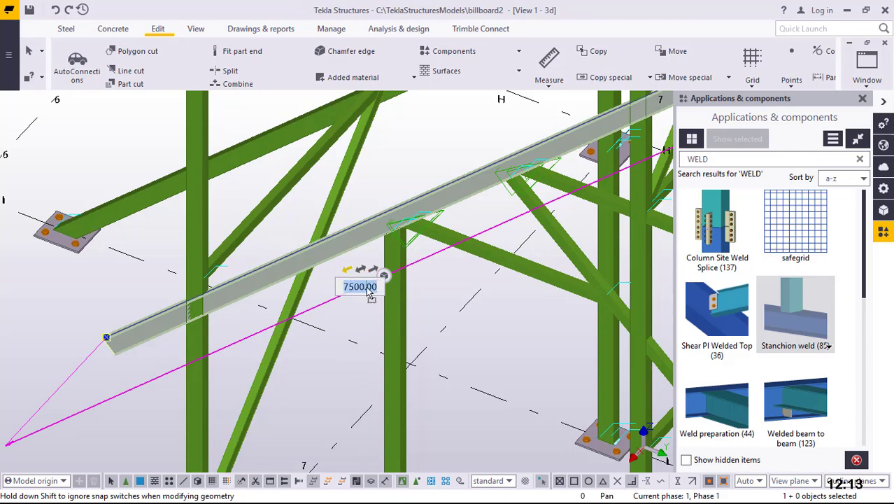
{"action": "left_click", "coordinate": [373, 288]}
{"action": "type", "text": "700"}
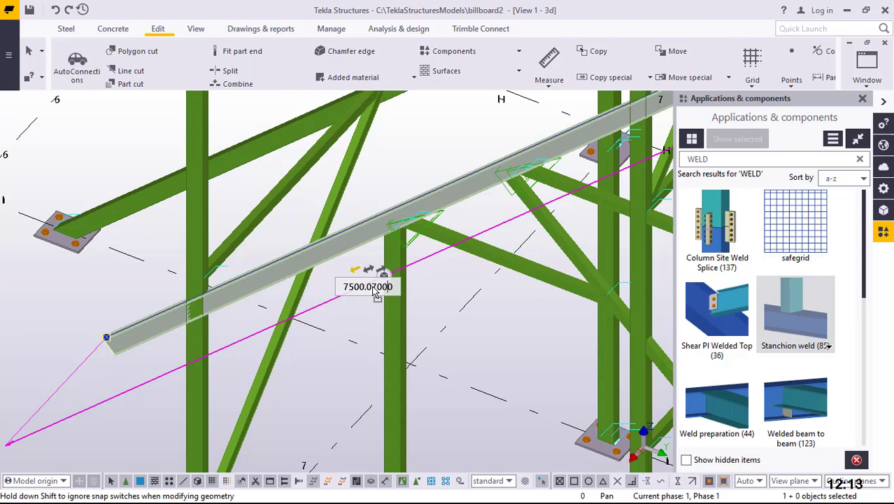
{"action": "key", "text": "shift+Home"}
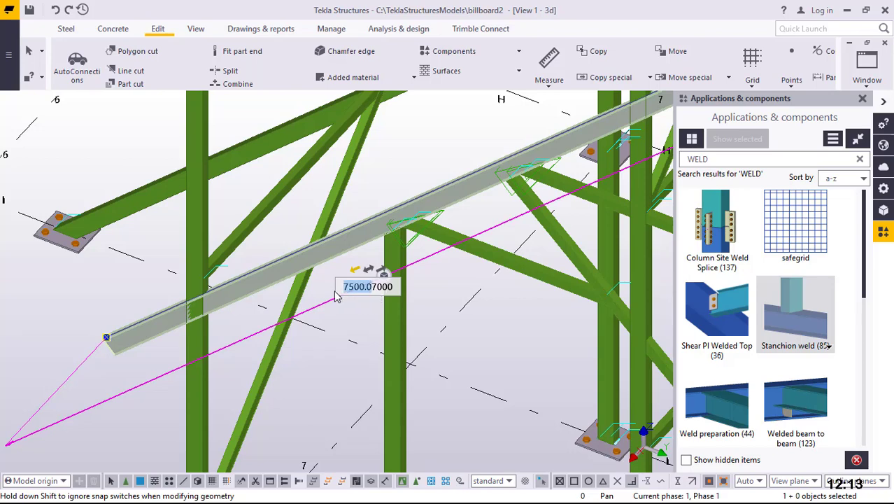
{"action": "key", "text": "BackSpace"}
{"action": "key", "text": "Return"}
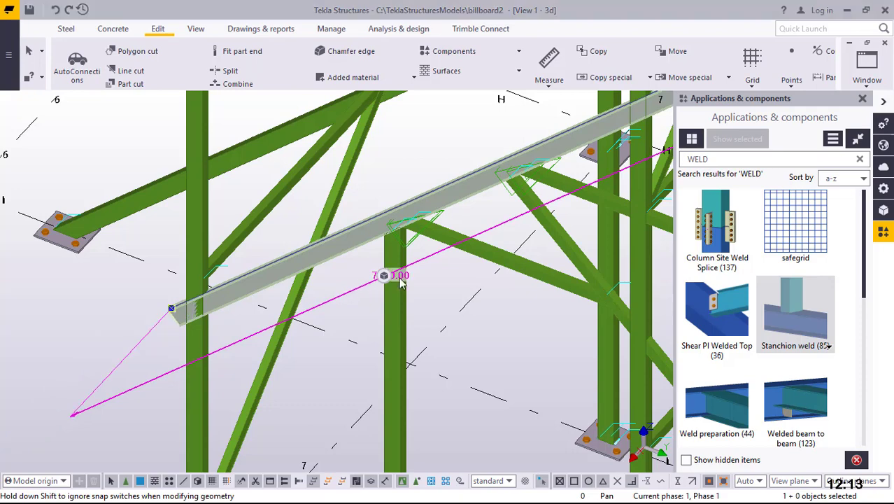
- Weld the shortened inclined member to the column at 7-J with the Stanchion weld (85) component, with the column as main part
{"action": "left_click", "coordinate": [422, 144]}
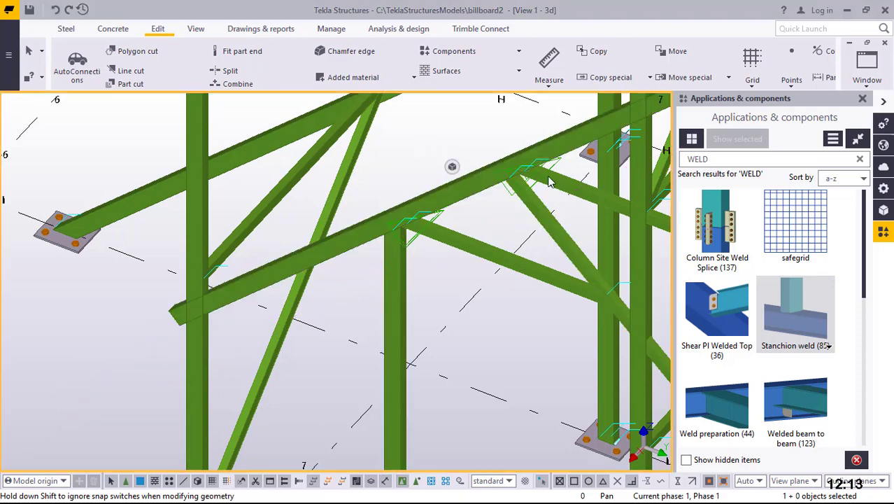
{"action": "left_click", "coordinate": [523, 203]}
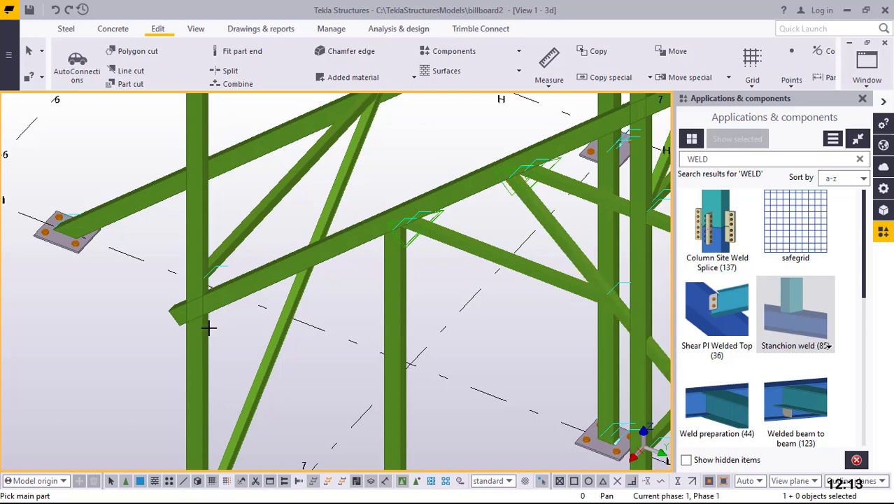
{"action": "left_click", "coordinate": [231, 292]}
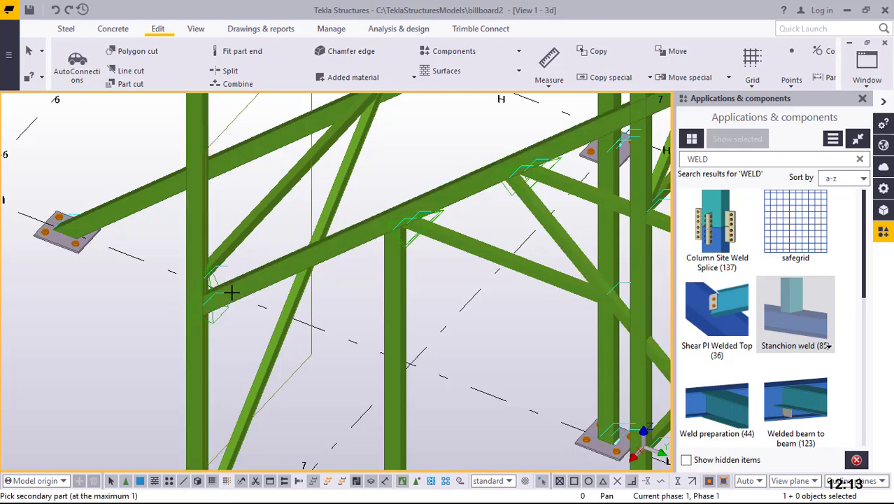
{"action": "left_click", "coordinate": [231, 320]}
{"action": "right_click", "coordinate": [233, 110]}
{"action": "left_click", "coordinate": [266, 117]}
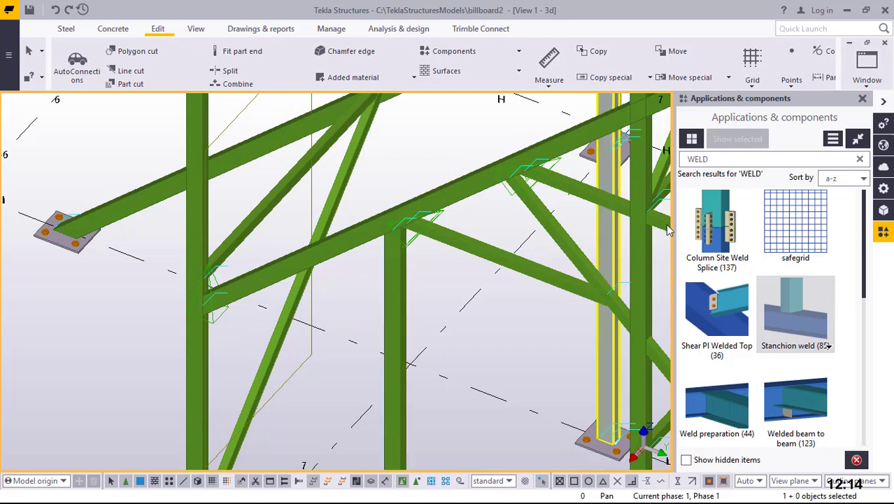
- Inspect the new welded joint at the column and redraw the view to clear the leftover outlines around it
{"action": "middle_click_drag", "start_coordinate": [332, 353], "coordinate": [335, 311], "text": "ctrl"}
{"action": "scroll", "coordinate": [306, 352], "scroll_direction": "down", "scroll_amount": 5}
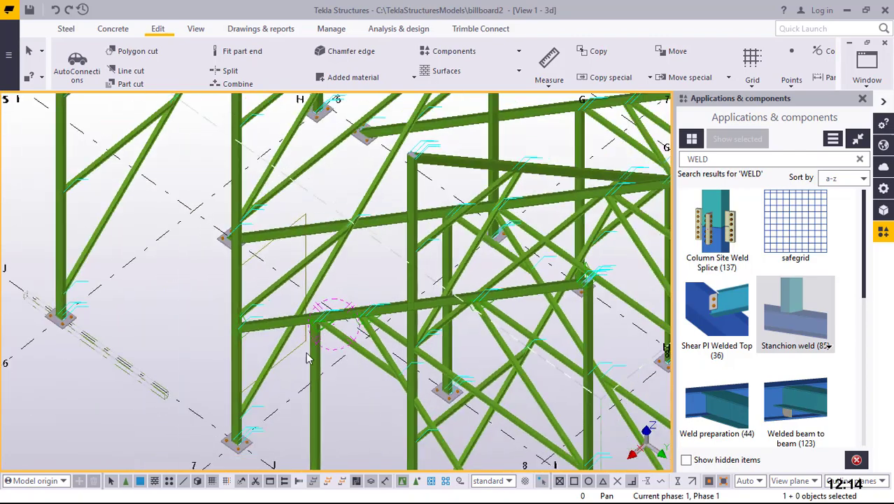
{"action": "middle_click_drag", "start_coordinate": [287, 340], "coordinate": [356, 336], "text": "ctrl"}
{"action": "scroll", "coordinate": [356, 335], "scroll_direction": "up", "scroll_amount": 5}
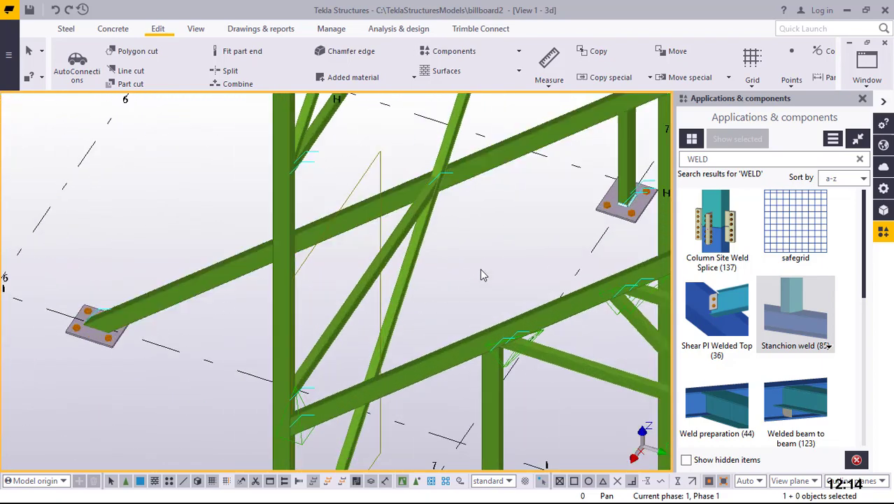
{"action": "middle_click_drag", "start_coordinate": [459, 270], "coordinate": [386, 262], "text": "ctrl"}
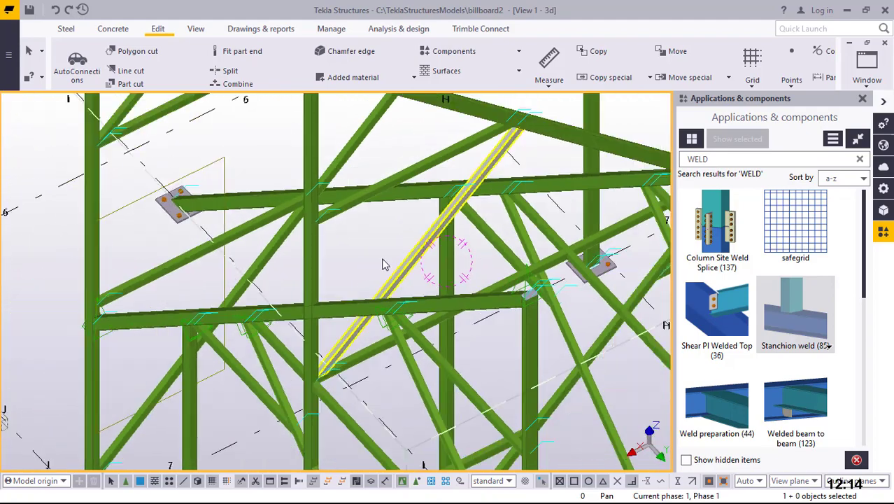
{"action": "left_click", "coordinate": [231, 201]}
{"action": "middle_click_drag", "start_coordinate": [231, 202], "coordinate": [126, 304], "text": "ctrl"}
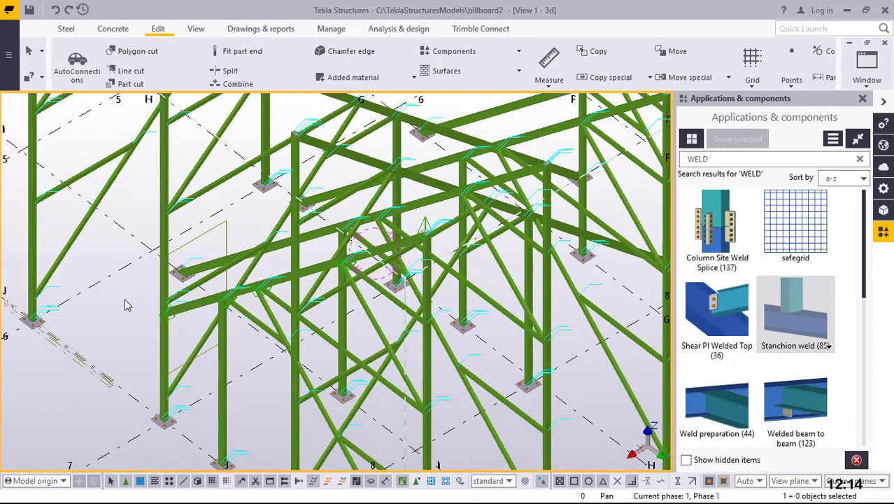
{"action": "right_click", "coordinate": [99, 314]}
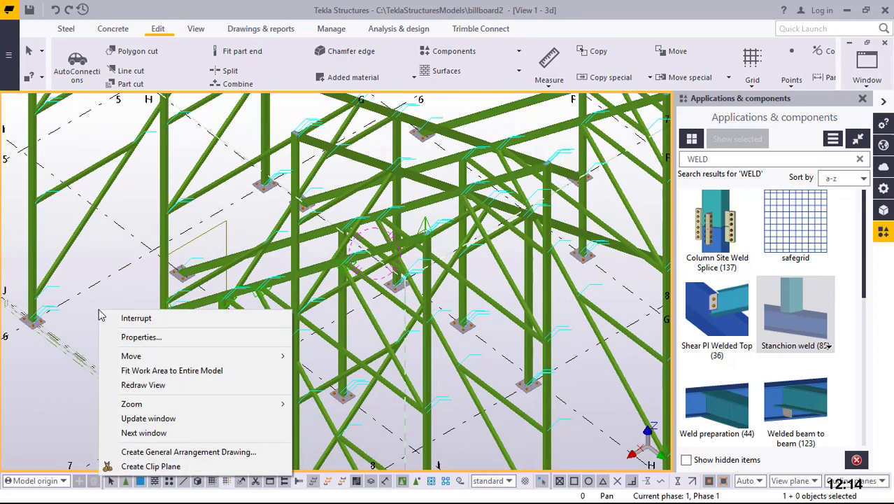
{"action": "left_click", "coordinate": [144, 385]}
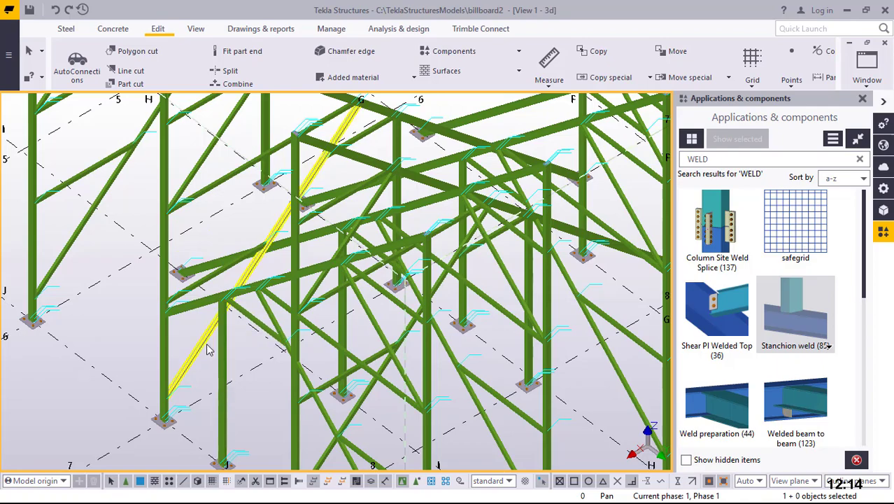
{"action": "middle_click_drag", "start_coordinate": [207, 350], "coordinate": [226, 326], "text": "ctrl"}
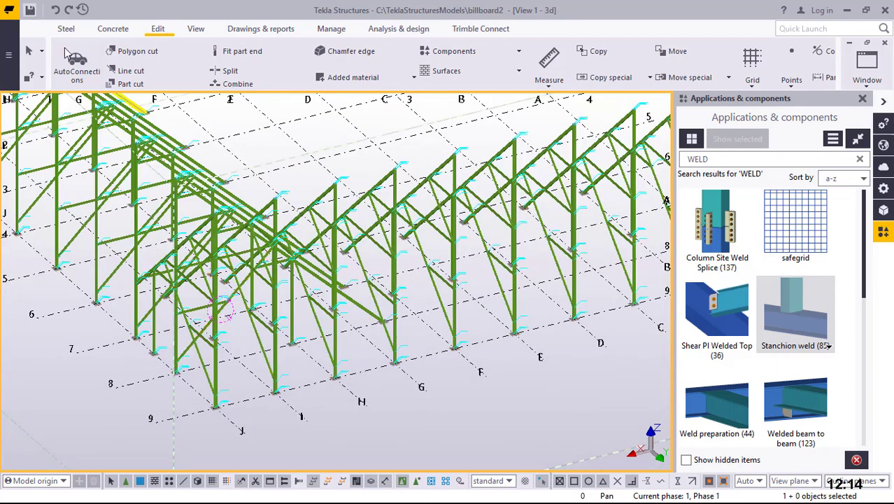
- Close the component catalog and examine the trusses around the corner at grid lines 7 to 9 in 3D from several sides
{"action": "left_click", "coordinate": [384, 334]}
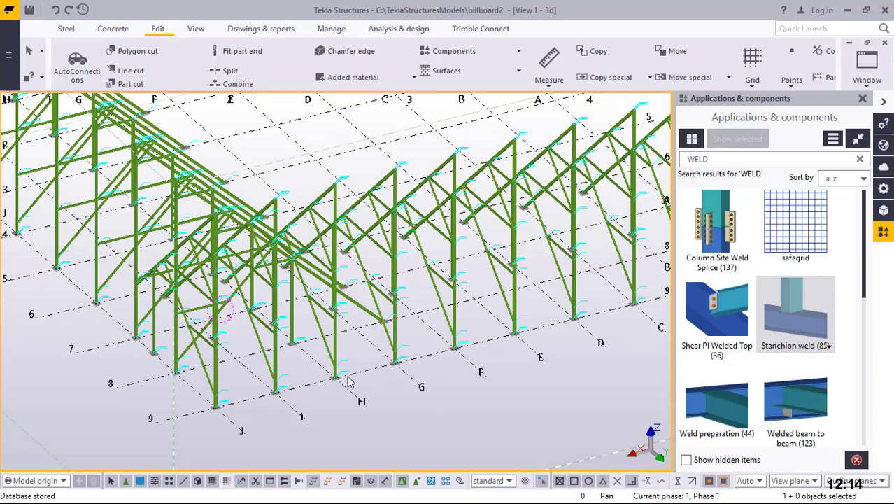
{"action": "left_click", "coordinate": [864, 100]}
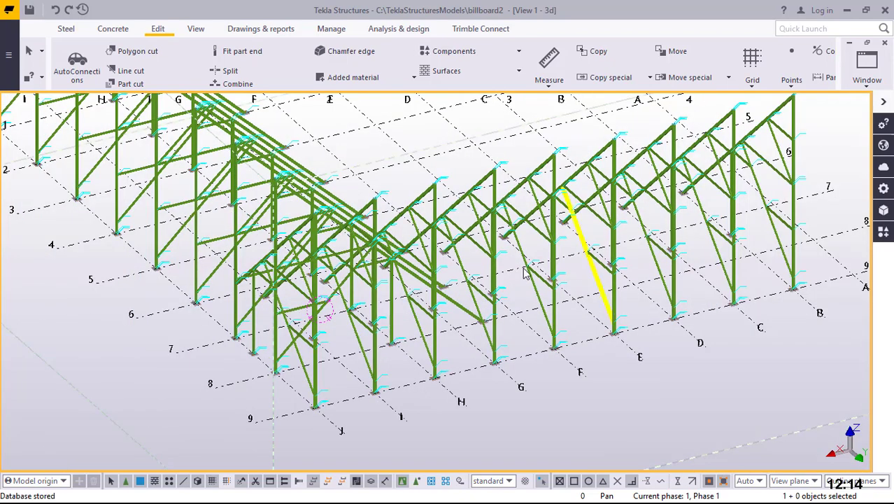
{"action": "middle_click_drag", "start_coordinate": [479, 321], "coordinate": [520, 344], "text": "ctrl"}
{"action": "scroll", "coordinate": [521, 344], "scroll_direction": "up", "scroll_amount": 5}
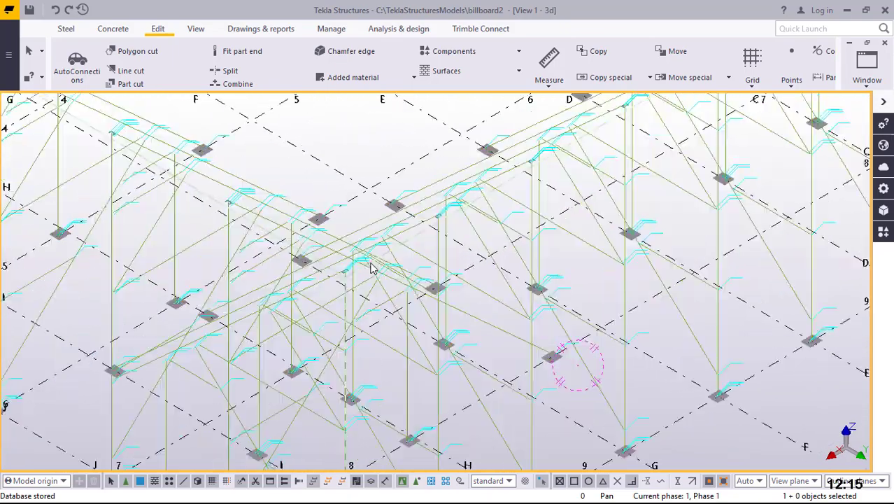
{"action": "middle_click_drag", "start_coordinate": [334, 295], "coordinate": [238, 294], "text": "ctrl"}
{"action": "scroll", "coordinate": [406, 308], "scroll_direction": "down", "scroll_amount": 3}
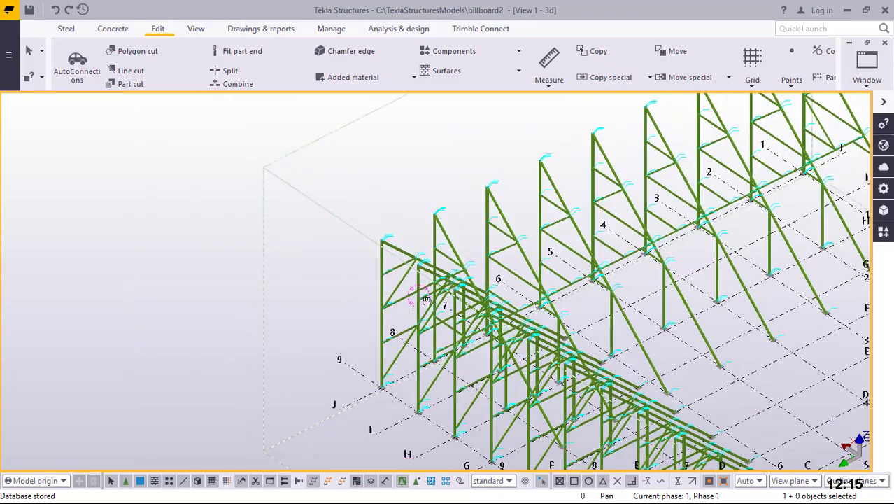
{"action": "middle_click_drag", "start_coordinate": [407, 308], "coordinate": [610, 282], "text": "ctrl"}
{"action": "scroll", "coordinate": [291, 205], "scroll_direction": "up", "scroll_amount": 3}
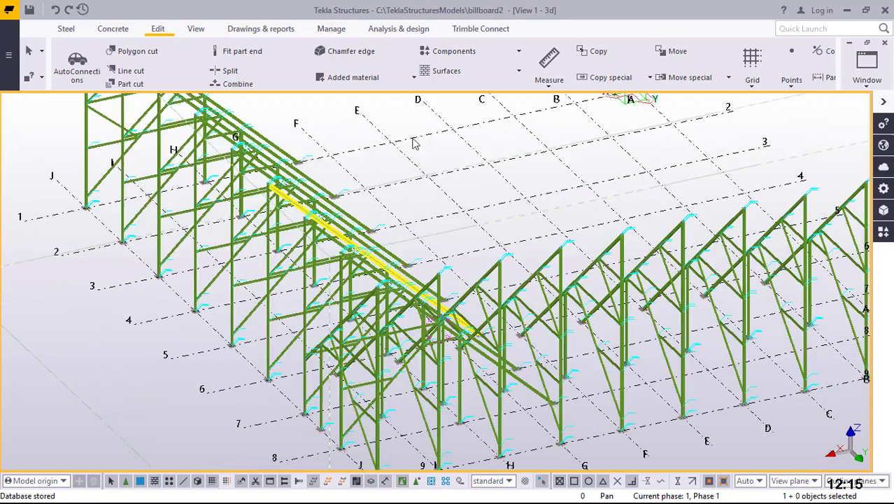
- Switch the view to plan and examine the truss lines, base plates and crossing members between grid lines 5 and 9
{"action": "left_click", "coordinate": [196, 29]}
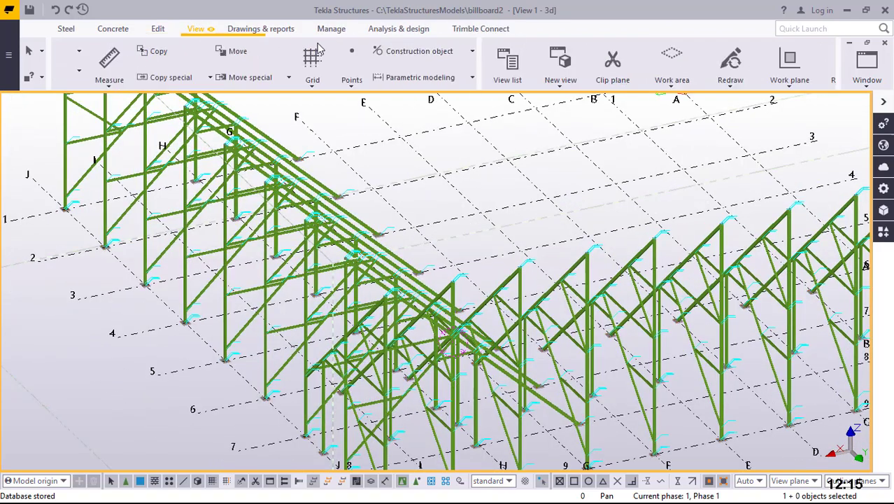
{"action": "left_click", "coordinate": [502, 56]}
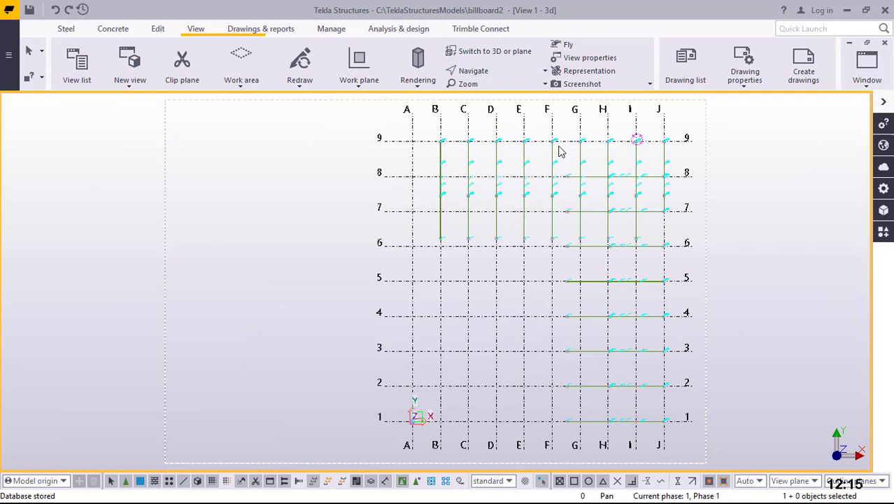
{"action": "scroll", "coordinate": [560, 151], "scroll_direction": "up", "scroll_amount": 4}
{"action": "scroll", "coordinate": [560, 158], "scroll_direction": "up", "scroll_amount": 1}
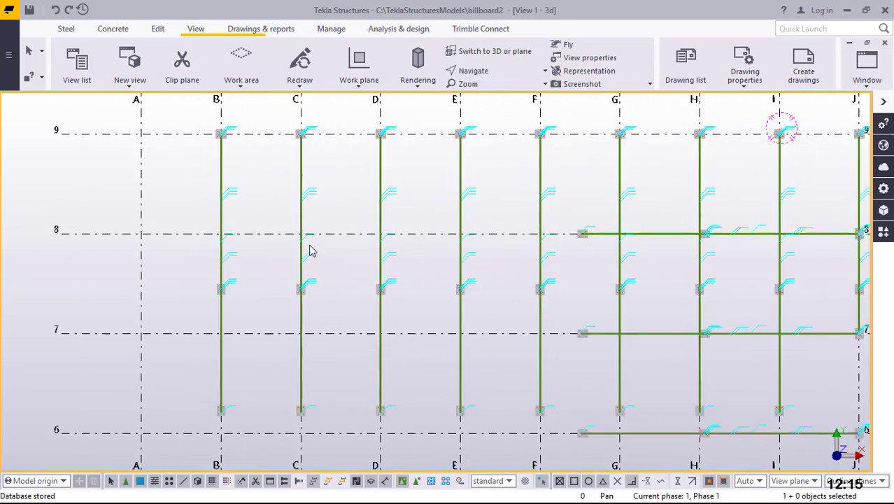
{"action": "scroll", "coordinate": [311, 252], "scroll_direction": "up", "scroll_amount": 8}
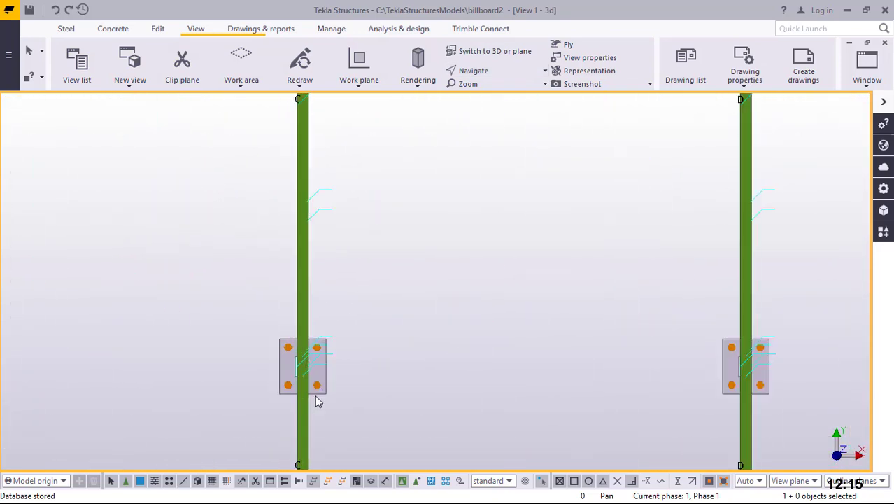
{"action": "scroll", "coordinate": [378, 423], "scroll_direction": "down", "scroll_amount": 8}
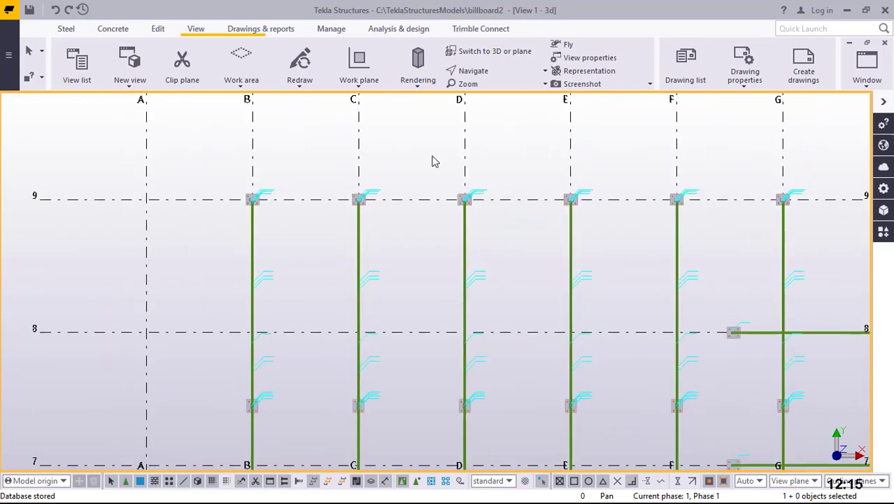
{"action": "scroll", "coordinate": [461, 228], "scroll_direction": "up", "scroll_amount": 6}
{"action": "scroll", "coordinate": [212, 232], "scroll_direction": "down", "scroll_amount": 4}
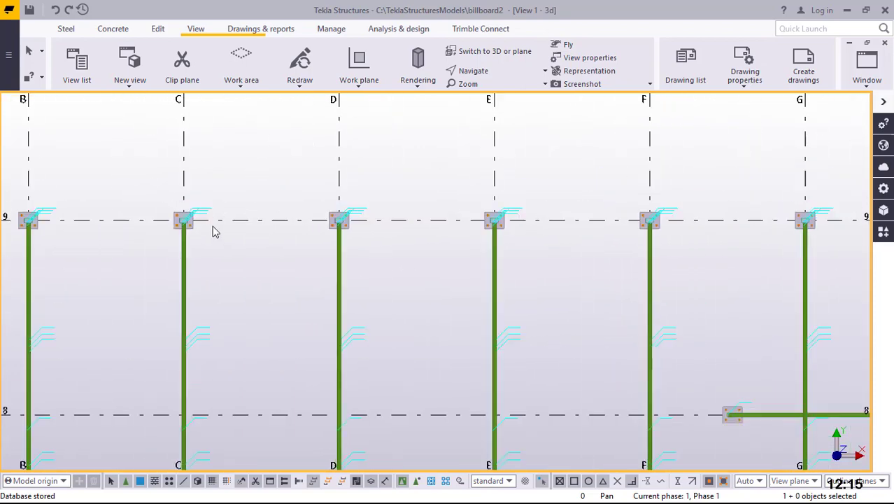
{"action": "scroll", "coordinate": [212, 231], "scroll_direction": "down", "scroll_amount": 5}
{"action": "scroll", "coordinate": [501, 307], "scroll_direction": "up", "scroll_amount": 5}
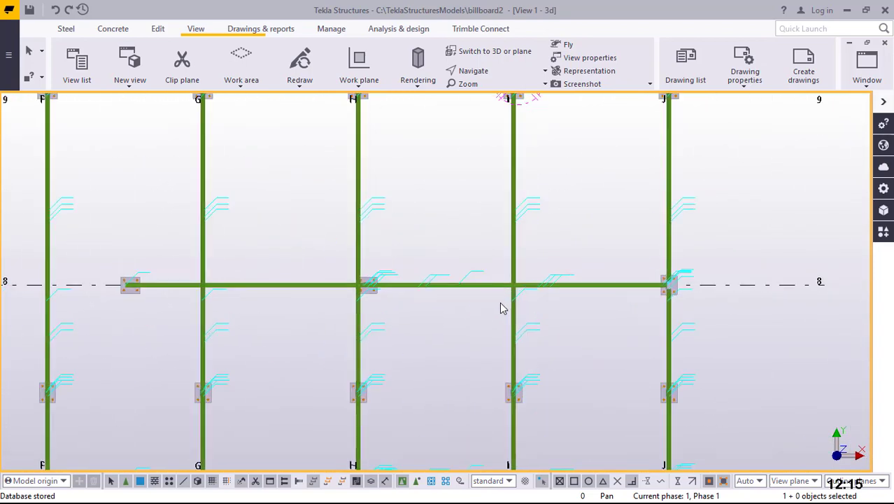
{"action": "scroll", "coordinate": [619, 150], "scroll_direction": "down", "scroll_amount": 5}
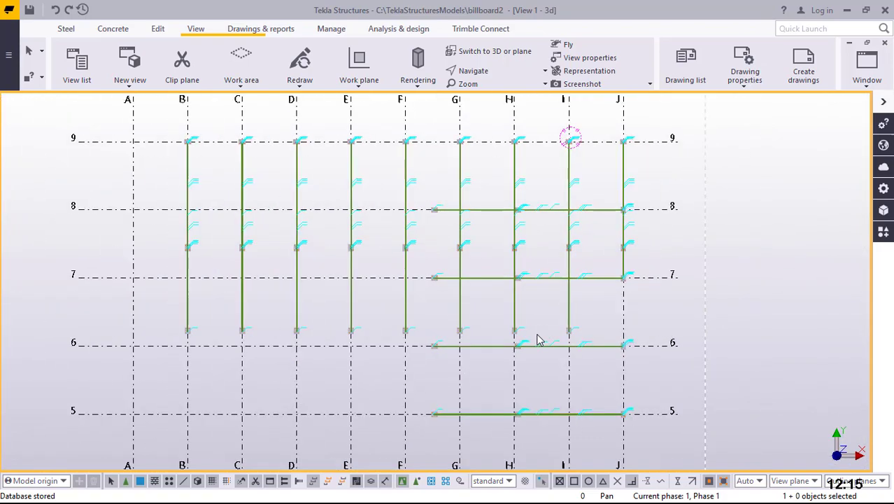
{"action": "scroll", "coordinate": [539, 339], "scroll_direction": "up", "scroll_amount": 5}
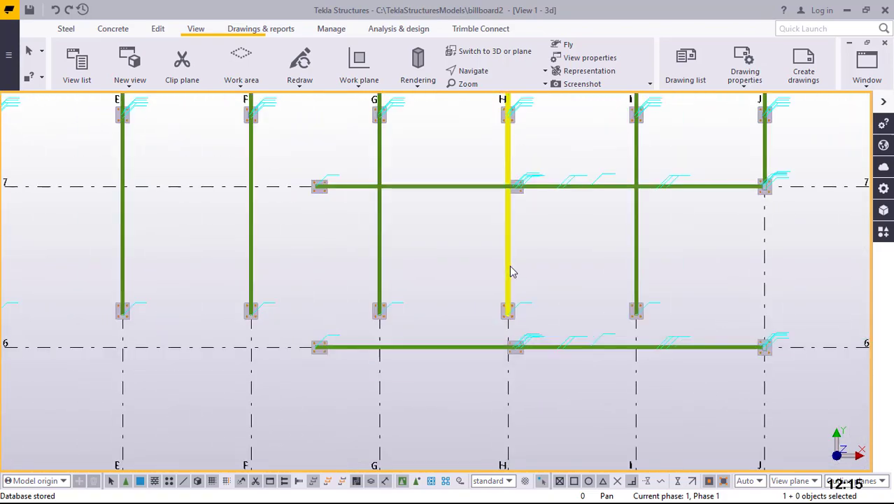
{"action": "scroll", "coordinate": [522, 265], "scroll_direction": "down", "scroll_amount": 5}
- Switch the view back to 3D and examine the overlapping corner trusses near grid line J from both sides
{"action": "left_click", "coordinate": [501, 54]}
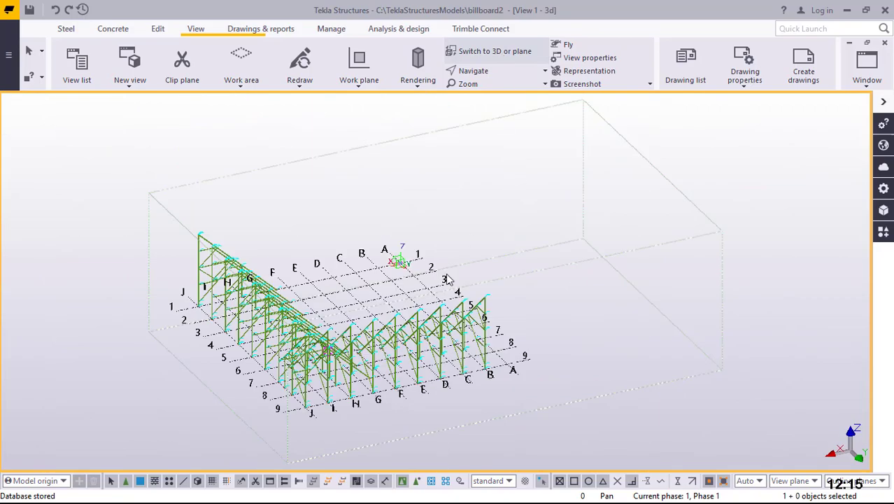
{"action": "scroll", "coordinate": [315, 365], "scroll_direction": "up", "scroll_amount": 5}
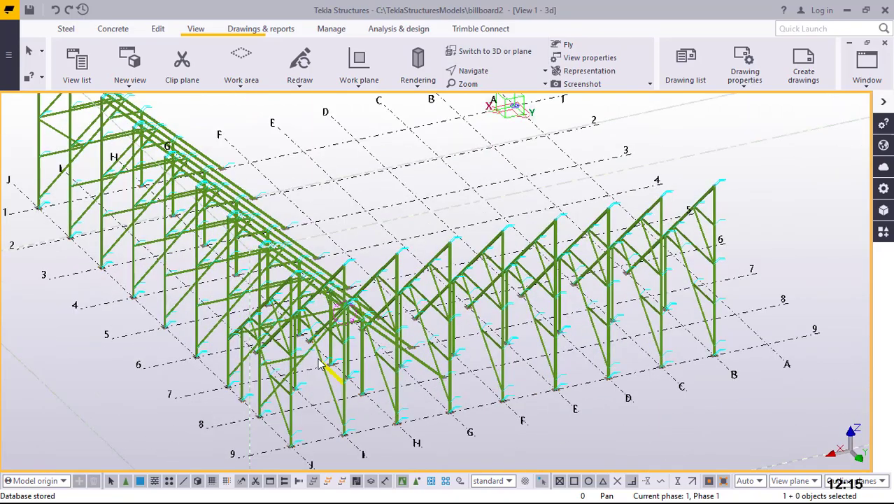
{"action": "middle_click_drag", "start_coordinate": [318, 363], "coordinate": [453, 365], "text": "ctrl"}
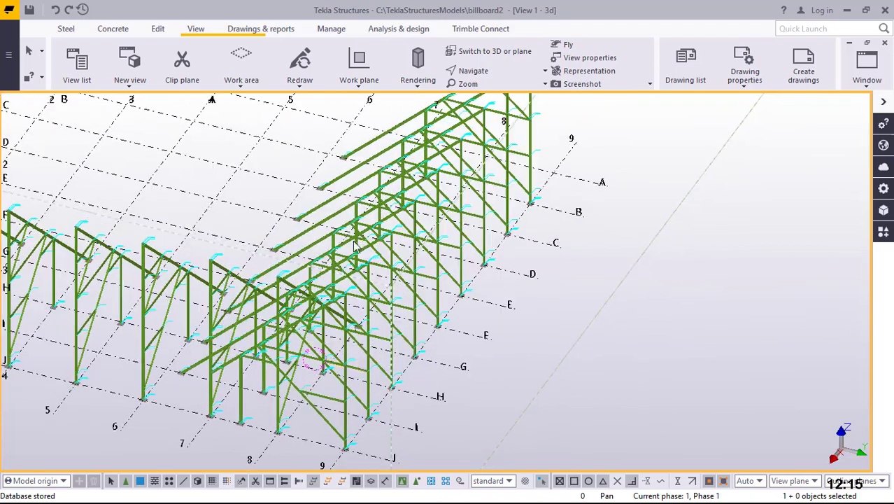
{"action": "scroll", "coordinate": [356, 245], "scroll_direction": "up", "scroll_amount": 3}
{"action": "scroll", "coordinate": [578, 276], "scroll_direction": "down", "scroll_amount": 3}
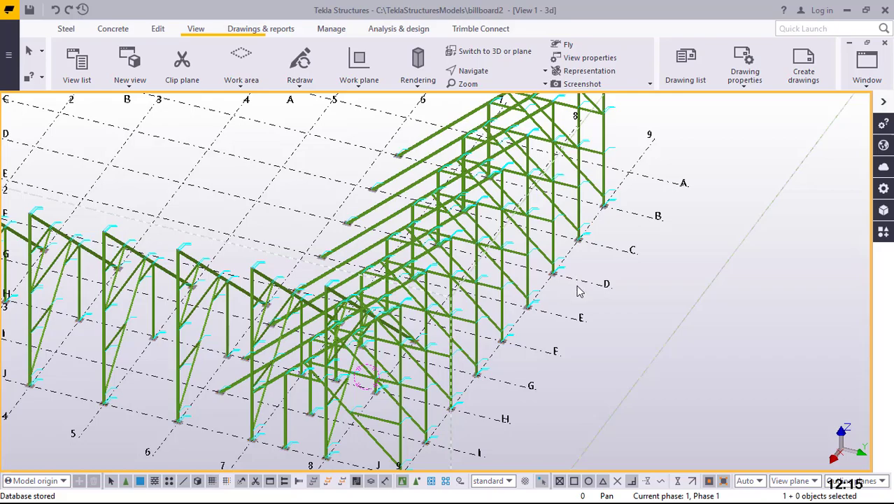
{"action": "middle_click_drag", "start_coordinate": [519, 292], "coordinate": [395, 243], "text": "ctrl"}
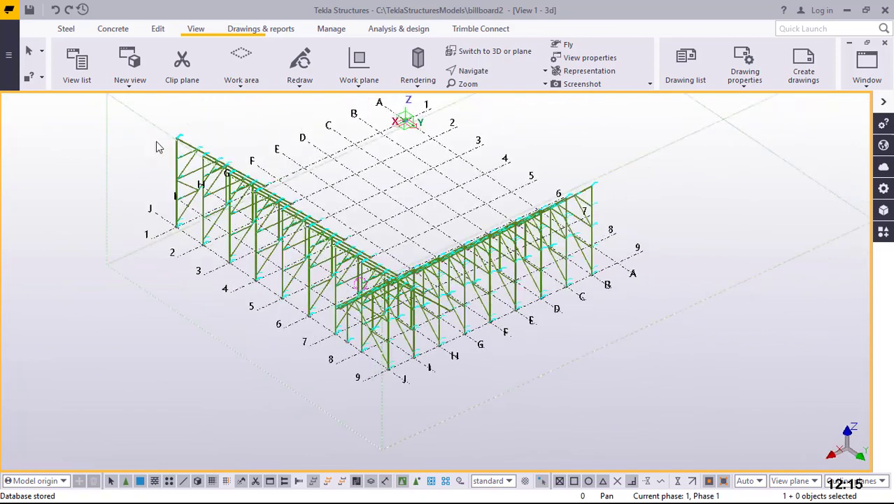
- Rotate the view around a picked point on the end truss at grid line 1 and examine its bracing and the adjacent trusses
{"action": "scroll", "coordinate": [184, 143], "scroll_direction": "up", "scroll_amount": 4}
{"action": "scroll", "coordinate": [184, 143], "scroll_direction": "up", "scroll_amount": 2}
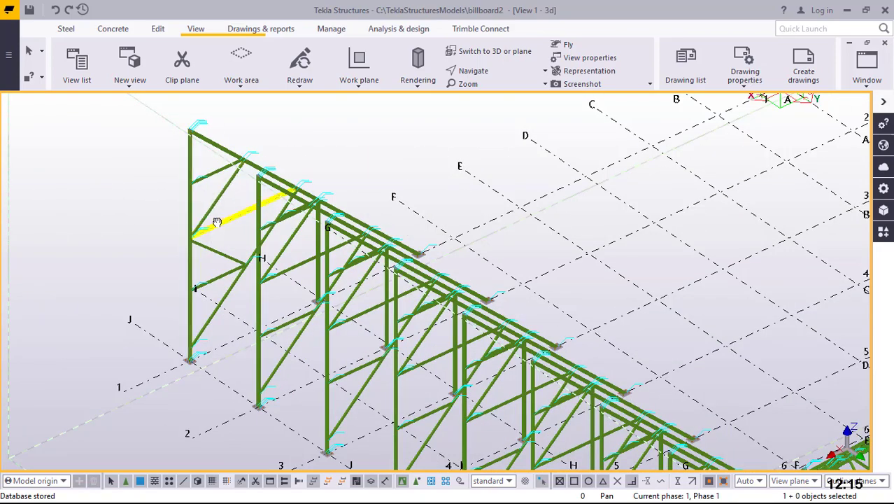
{"action": "scroll", "coordinate": [217, 222], "scroll_direction": "up", "scroll_amount": 2}
{"action": "middle_click_drag", "start_coordinate": [216, 221], "coordinate": [415, 162], "text": "ctrl"}
{"action": "scroll", "coordinate": [210, 194], "scroll_direction": "up", "scroll_amount": 3}
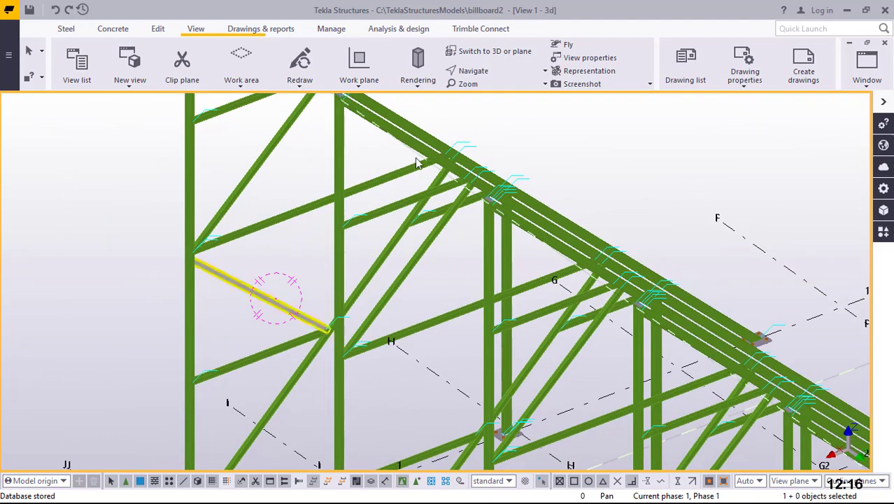
{"action": "left_click", "coordinate": [473, 70]}
{"action": "left_click", "coordinate": [475, 91]}
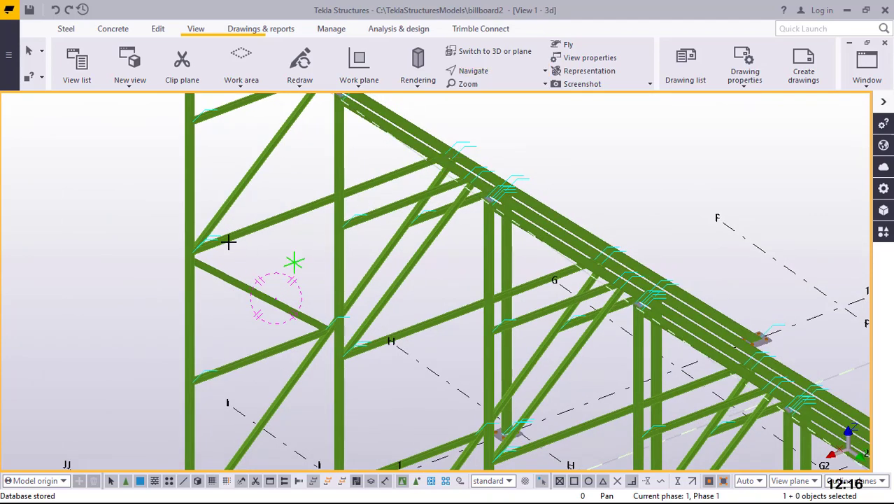
{"action": "left_click", "coordinate": [229, 241]}
{"action": "middle_click_drag", "start_coordinate": [229, 241], "coordinate": [197, 258], "text": "ctrl"}
{"action": "scroll", "coordinate": [618, 302], "scroll_direction": "down", "scroll_amount": 5}
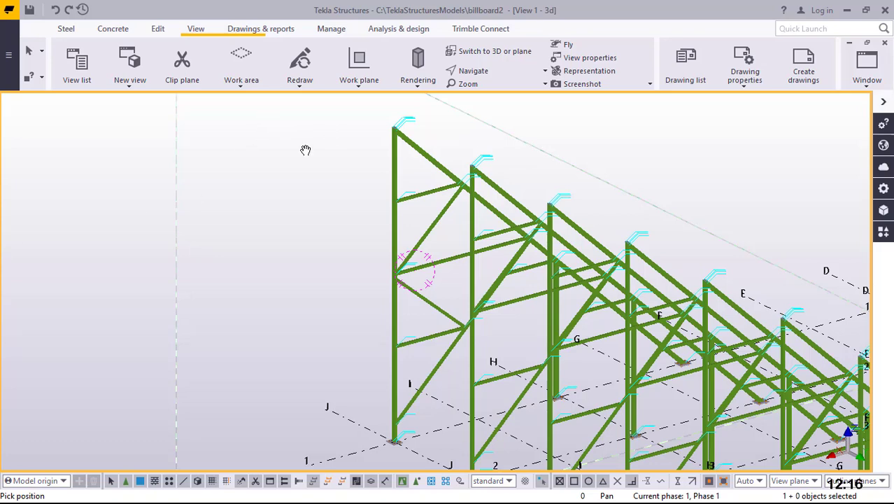
{"action": "scroll", "coordinate": [305, 150], "scroll_direction": "down", "scroll_amount": 2}
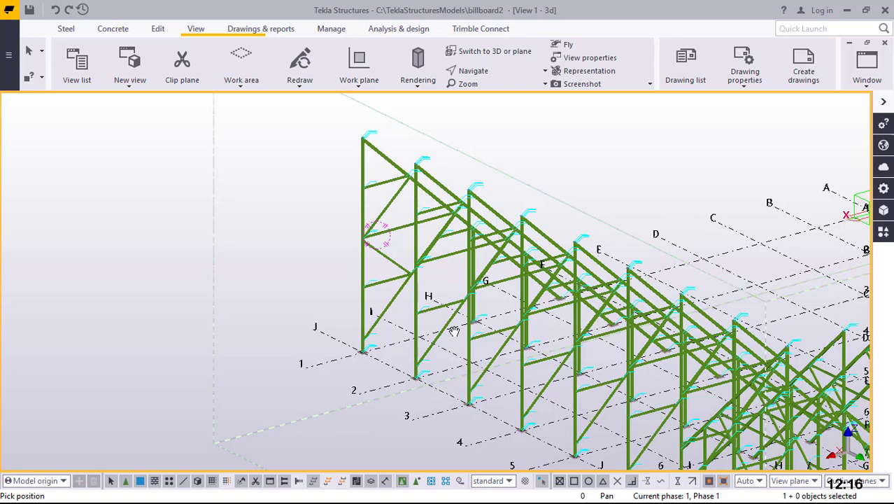
{"action": "scroll", "coordinate": [406, 168], "scroll_direction": "up", "scroll_amount": 4}
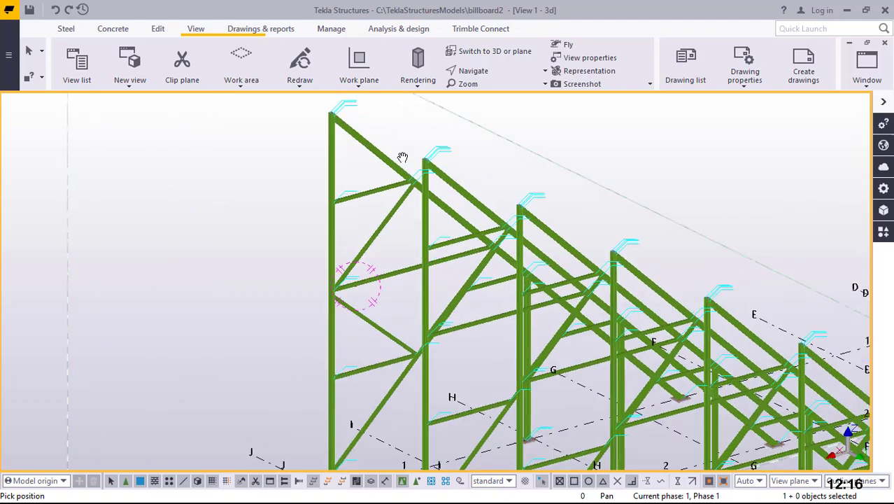
{"action": "scroll", "coordinate": [390, 175], "scroll_direction": "down", "scroll_amount": 2}
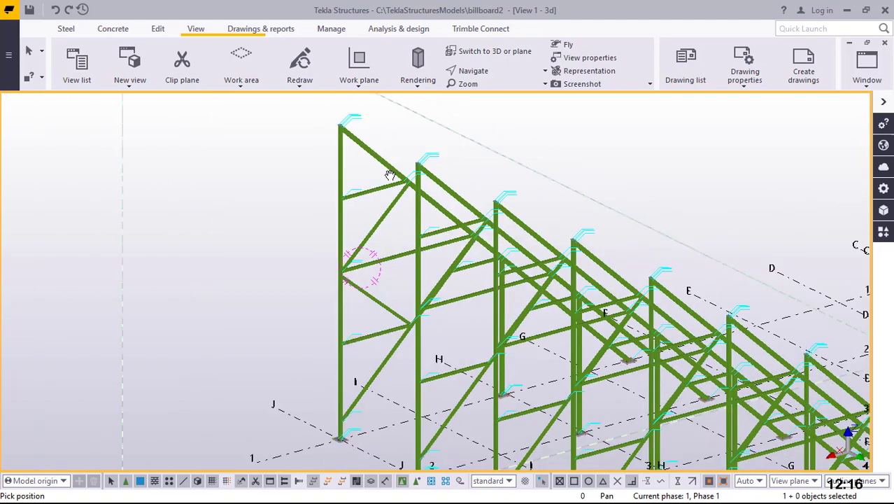
{"action": "middle_click_drag", "start_coordinate": [391, 183], "coordinate": [415, 191], "text": "ctrl"}
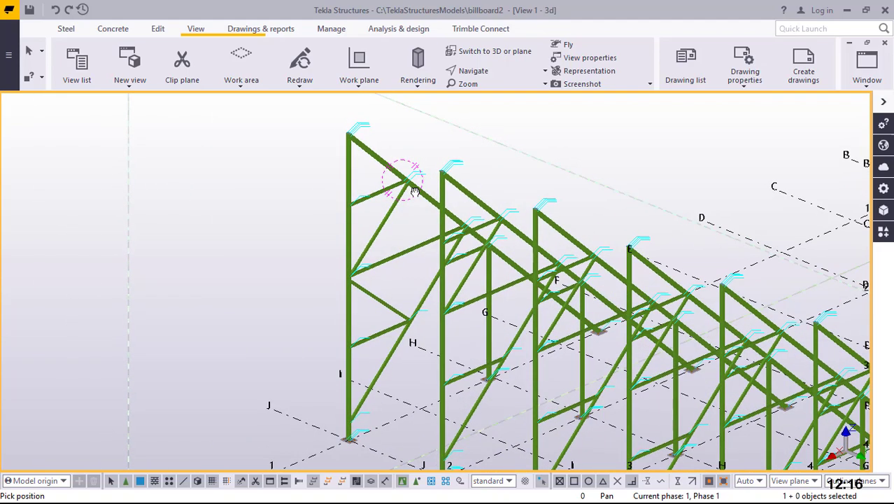